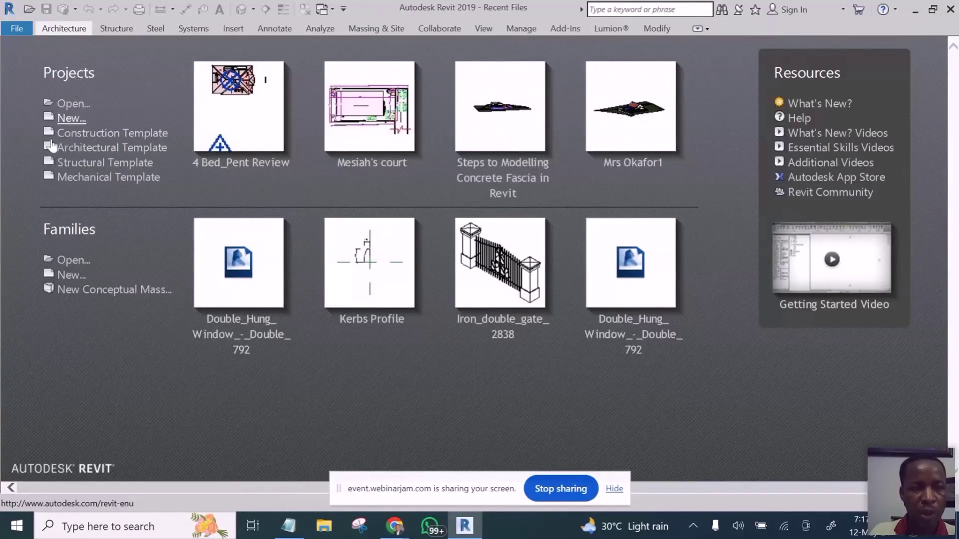
# Step: Start a new project and browse the RVT 2019 Templates folder, checking US Metric before opening Generic
pyautogui.click(70, 119)
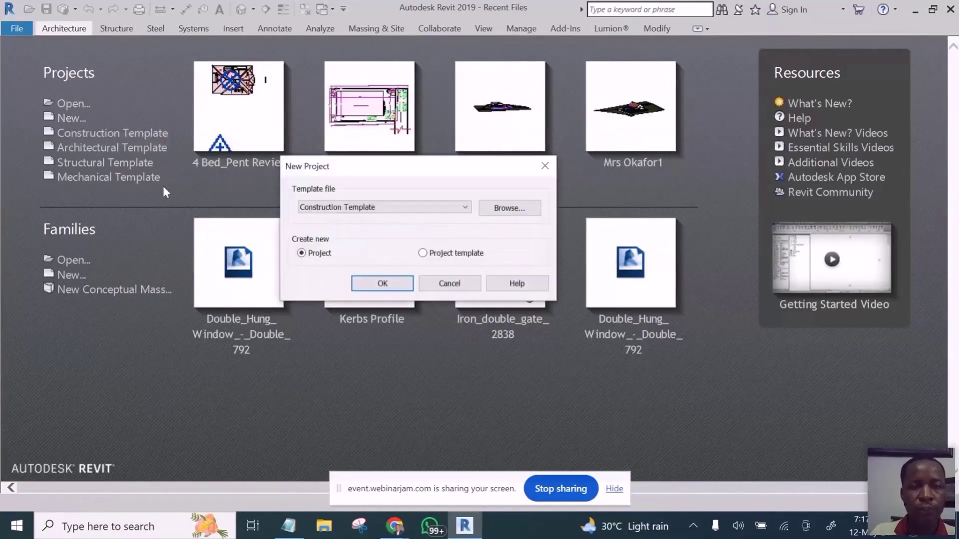
pyautogui.click(506, 209)
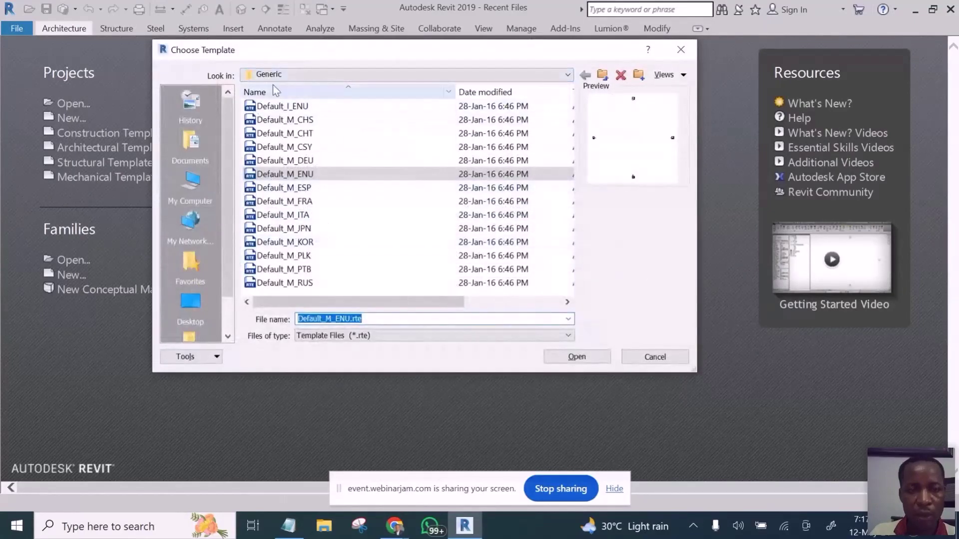
pyautogui.click(282, 76)
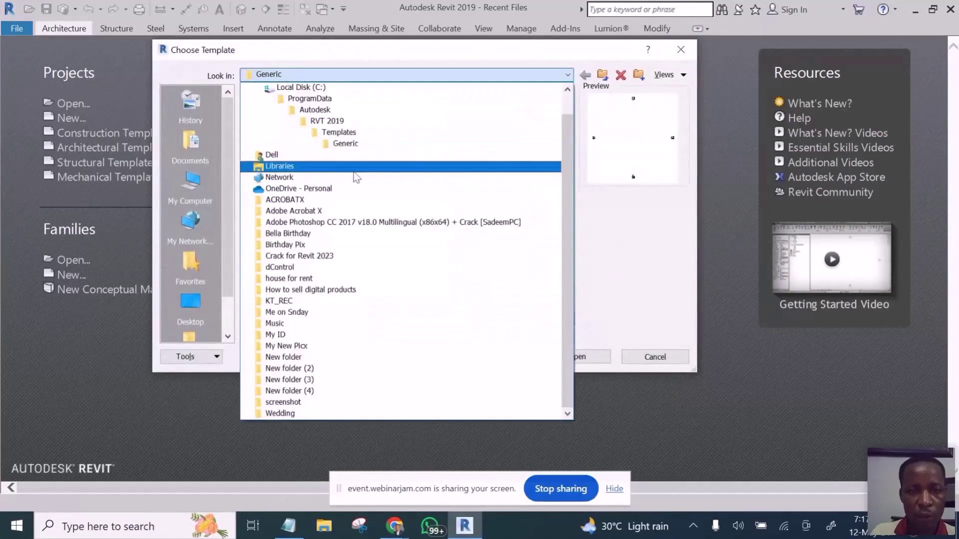
pyautogui.click(340, 132)
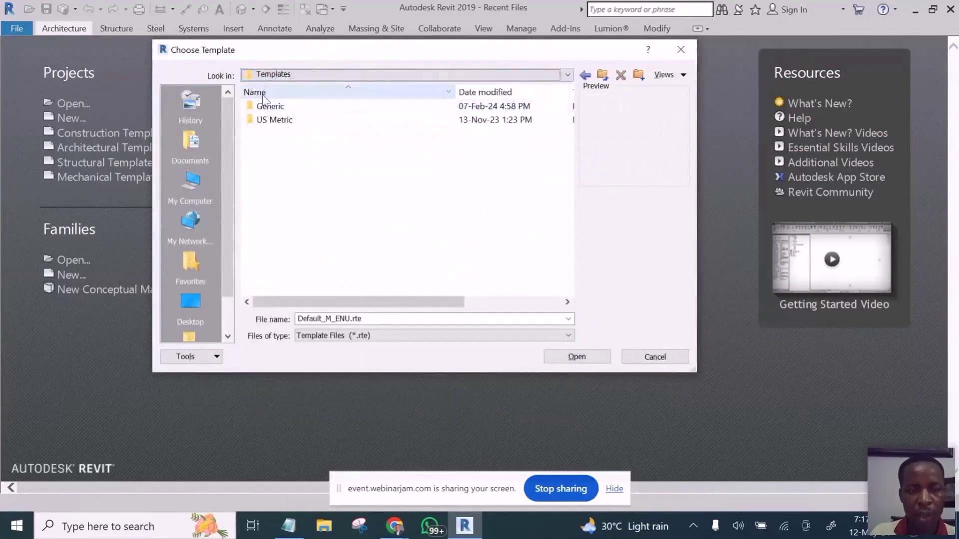
pyautogui.doubleClick(275, 122)
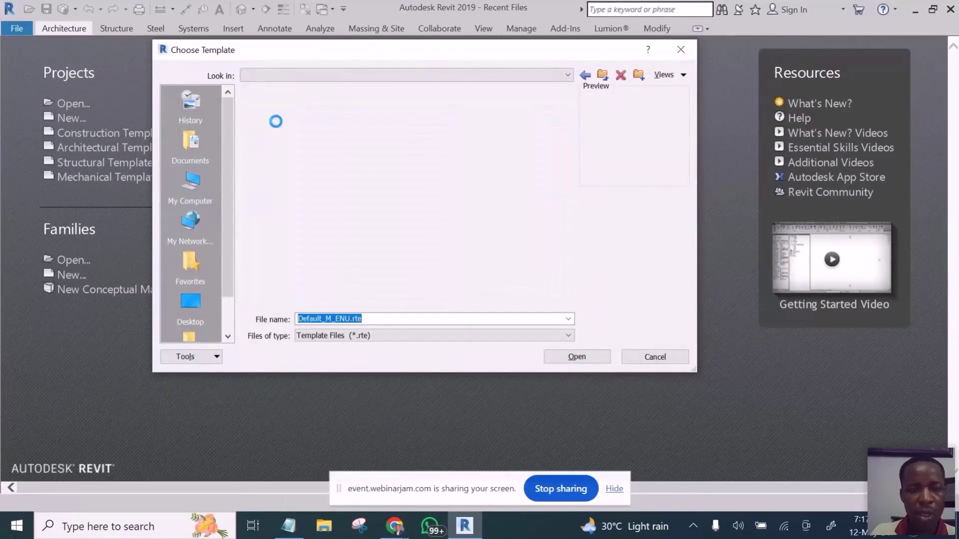
pyautogui.click(584, 74)
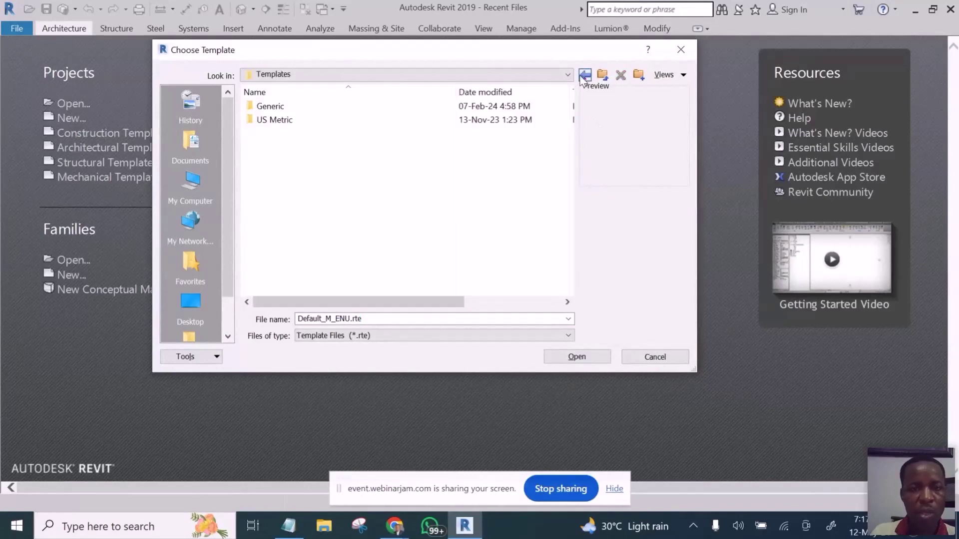
pyautogui.click(270, 108)
pyautogui.doubleClick(269, 107)
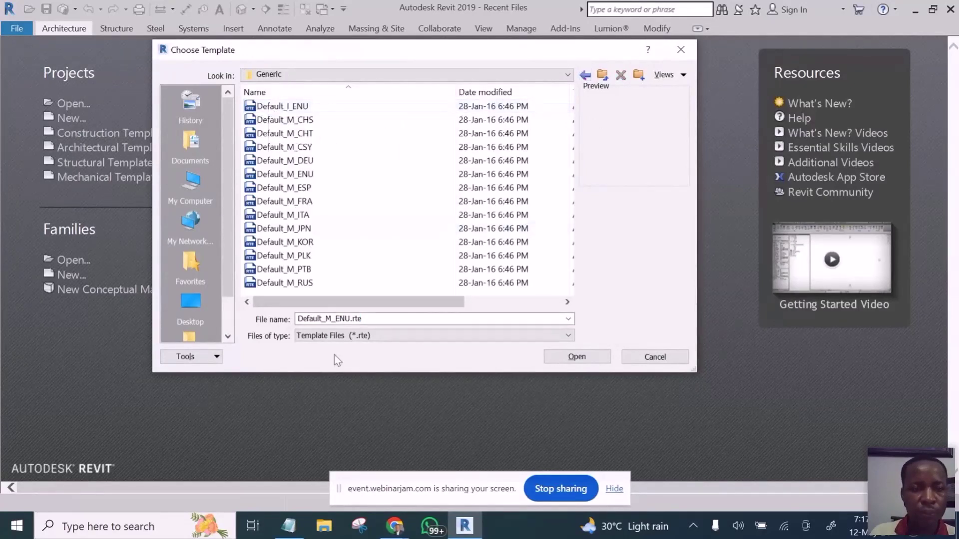
# Step: Choose Default_M_ENU.rte from the Generic templates and create the project from it
pyautogui.hscroll(1, 291, 201)
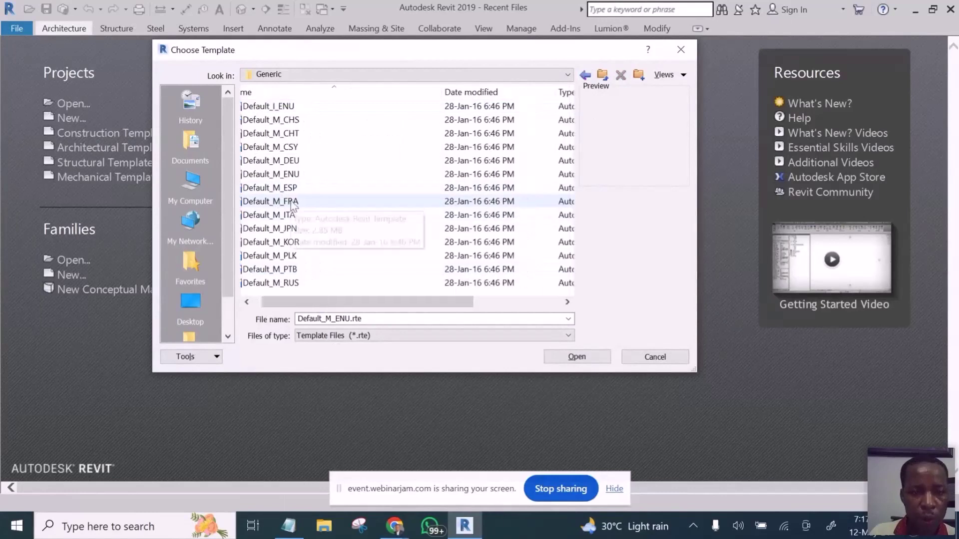
pyautogui.hscroll(-1, 290, 172)
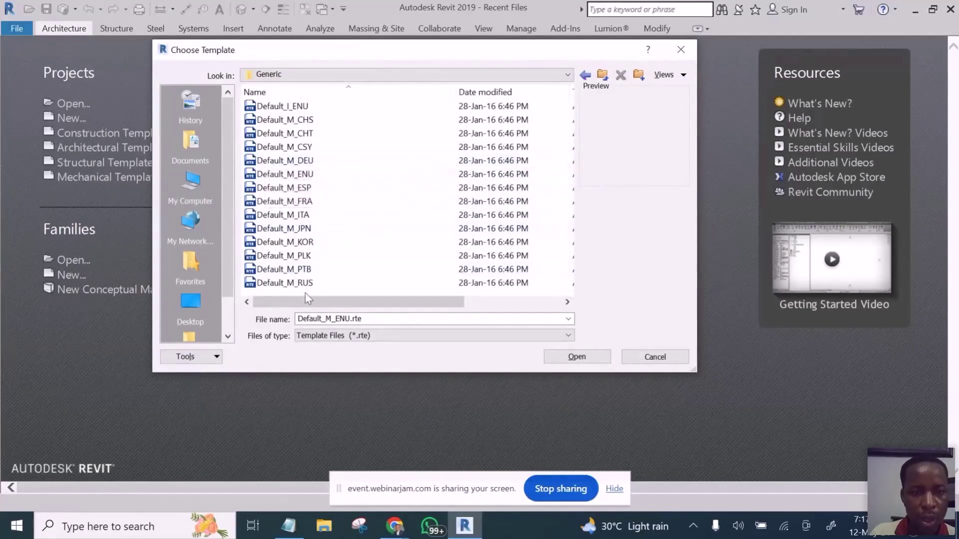
pyautogui.hscroll(1, 295, 284)
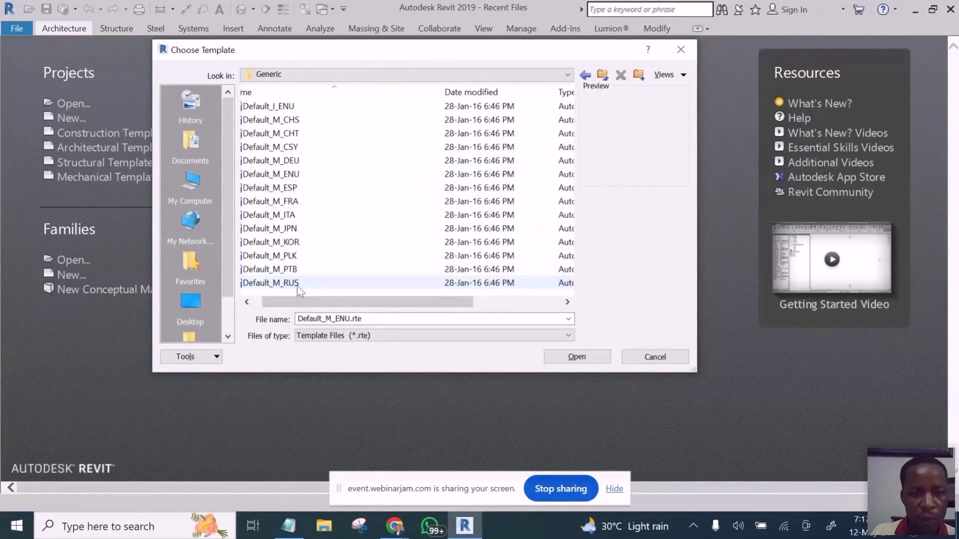
pyautogui.hscroll(-1, 295, 285)
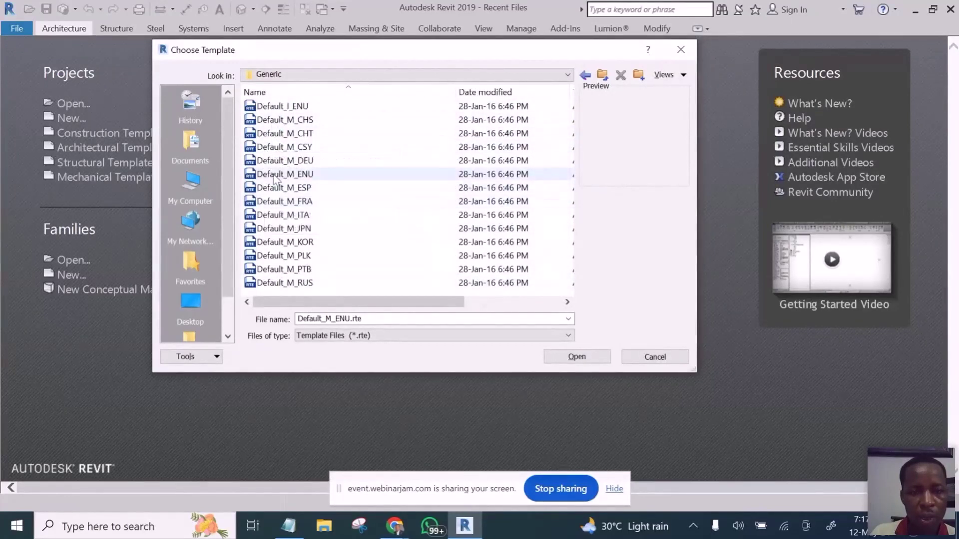
pyautogui.click(275, 176)
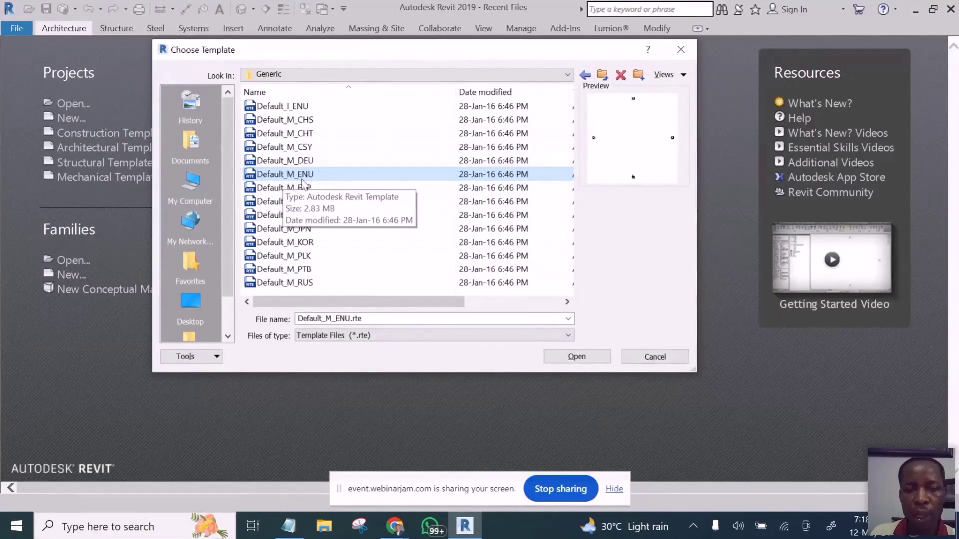
pyautogui.click(591, 356)
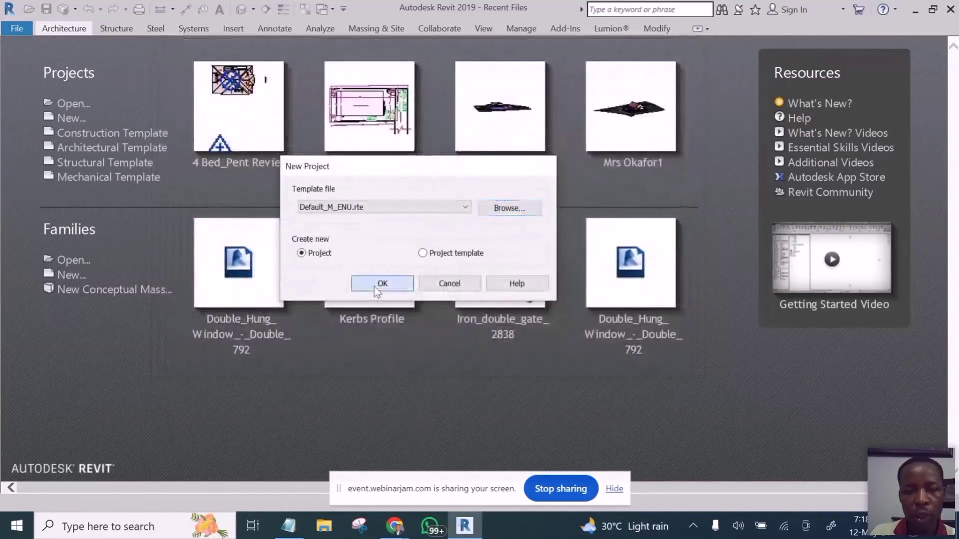
pyautogui.click(380, 284)
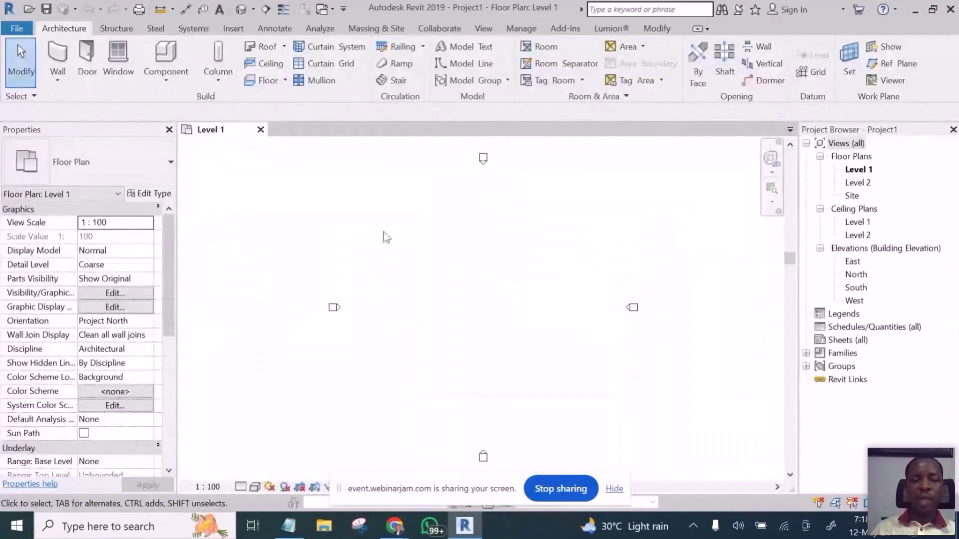
# Step: Draw a closed rectangle of Generic - 200mm walls, about 17000 by 9000 mm, between the elevation markers on Level 1
pyautogui.scroll(3, 466, 312)
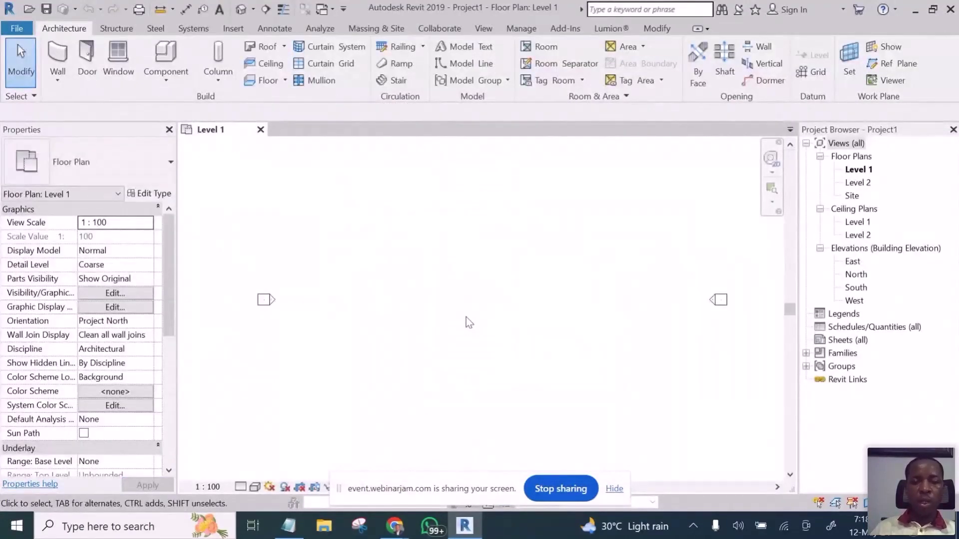
pyautogui.scroll(-3, 470, 295)
pyautogui.moveTo(511, 286)
pyautogui.mouseDown(button='middle')
pyautogui.moveTo(501, 359)
pyautogui.moveTo(507, 293)
pyautogui.mouseUp(button='middle')
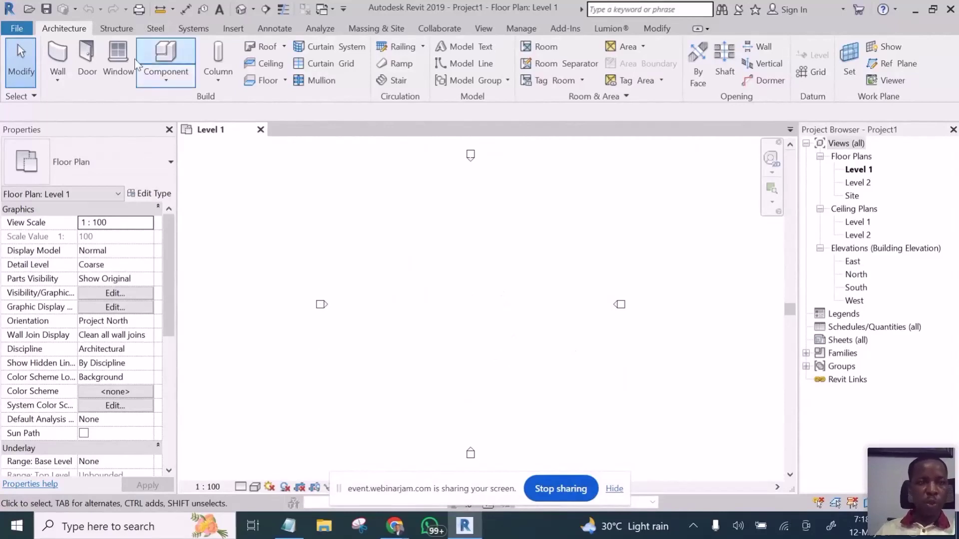
pyautogui.click(59, 59)
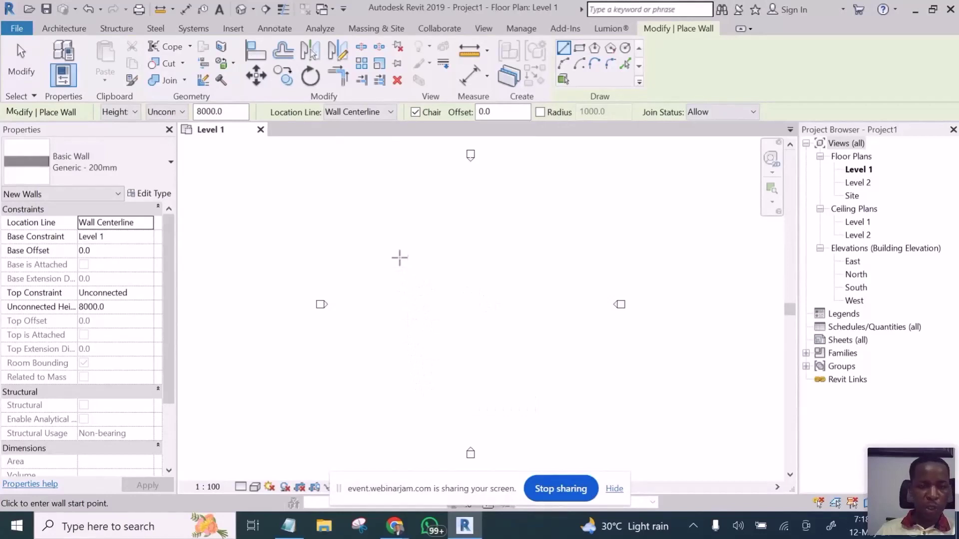
pyautogui.click(398, 243)
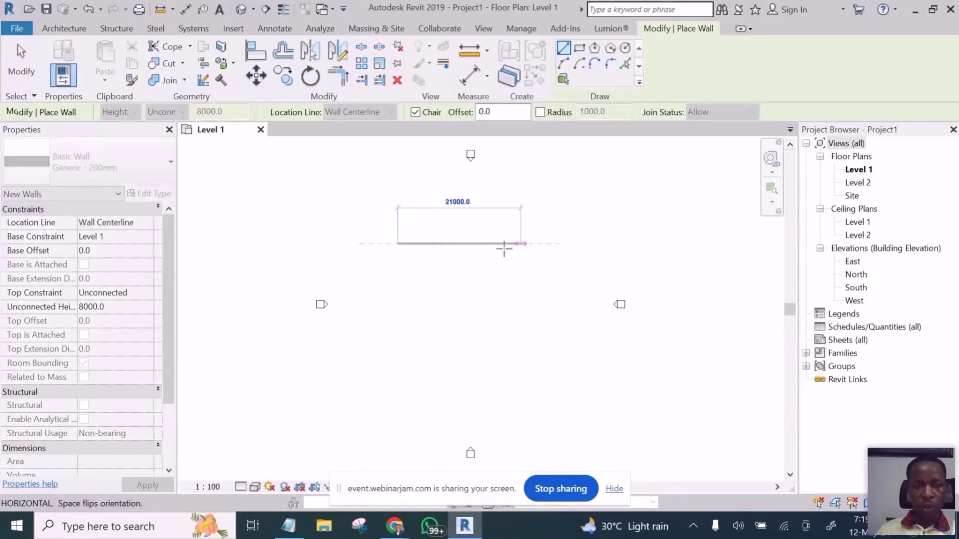
pyautogui.click(497, 244)
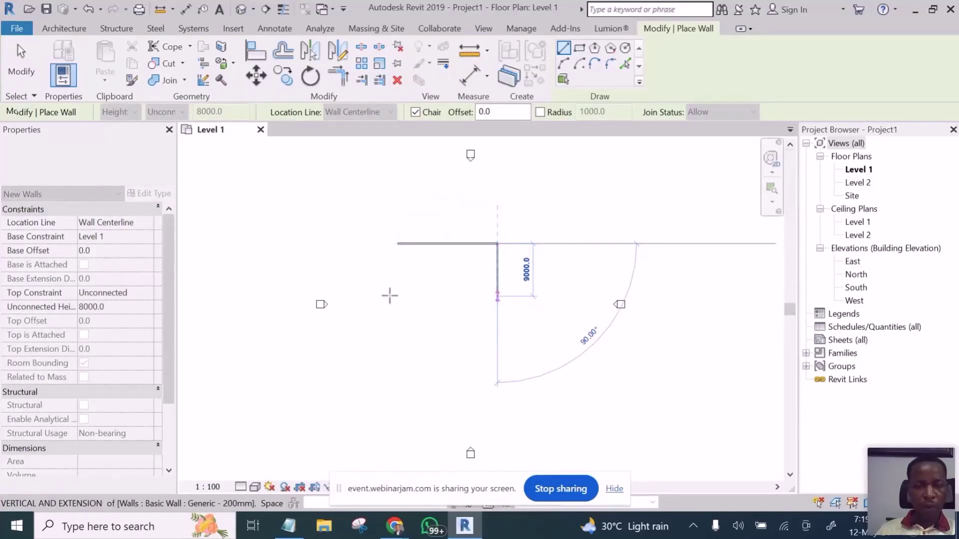
pyautogui.click(389, 296)
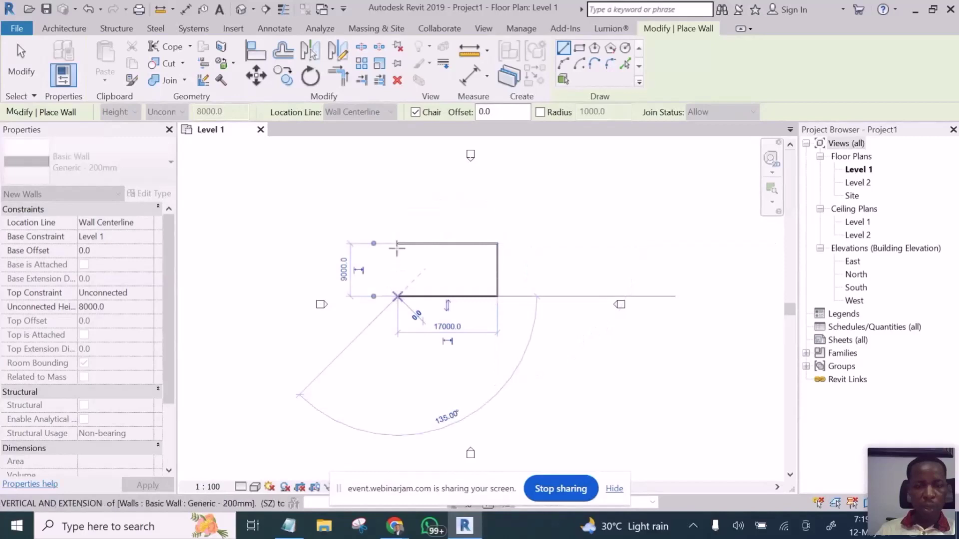
pyautogui.click(398, 296)
pyautogui.click(398, 243)
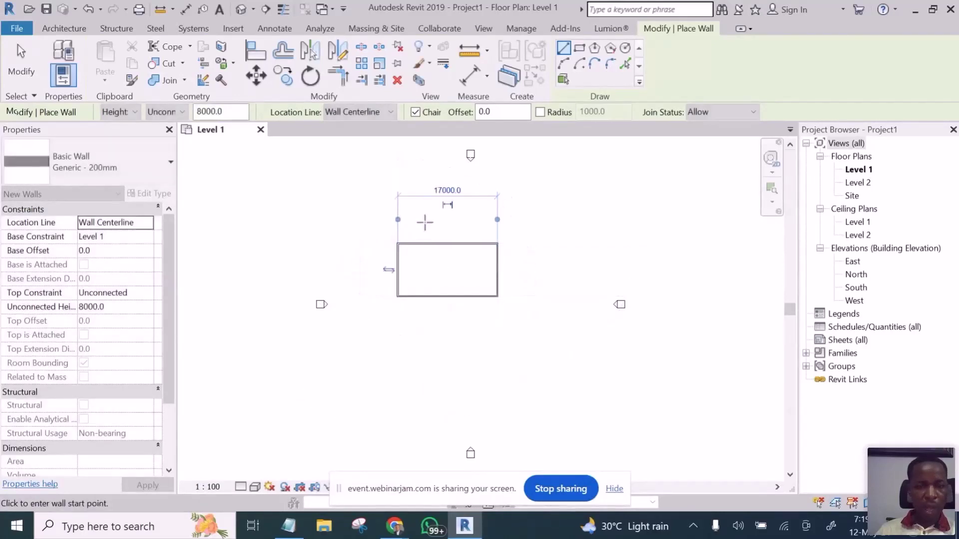
pyautogui.rightClick(428, 225)
pyautogui.click(450, 232)
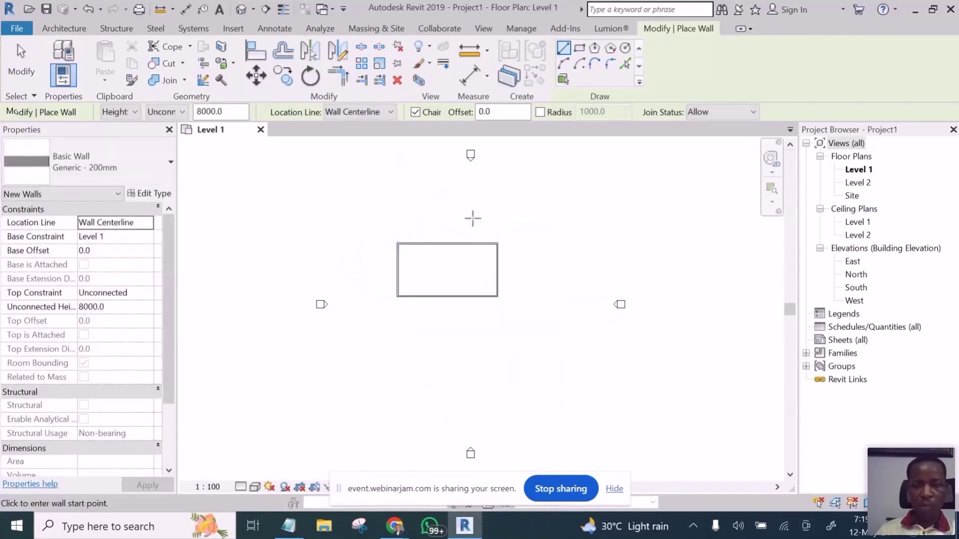
pyautogui.rightClick(475, 214)
pyautogui.click(502, 218)
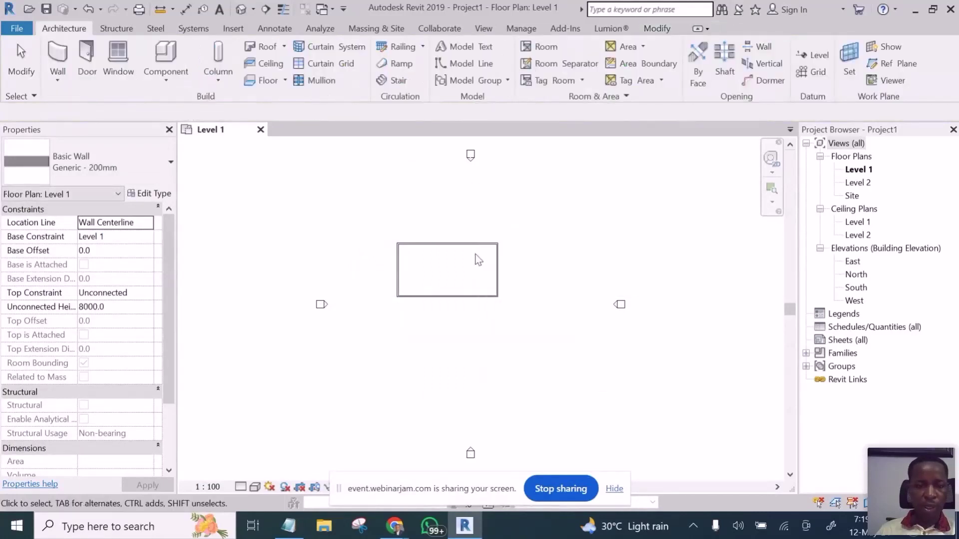
# Step: Inspect the rectangle's walls and corners up close in the Level 1 plan and open the default 3D view
pyautogui.scroll(1, 443, 246)
pyautogui.scroll(3, 443, 247)
pyautogui.scroll(-2, 441, 252)
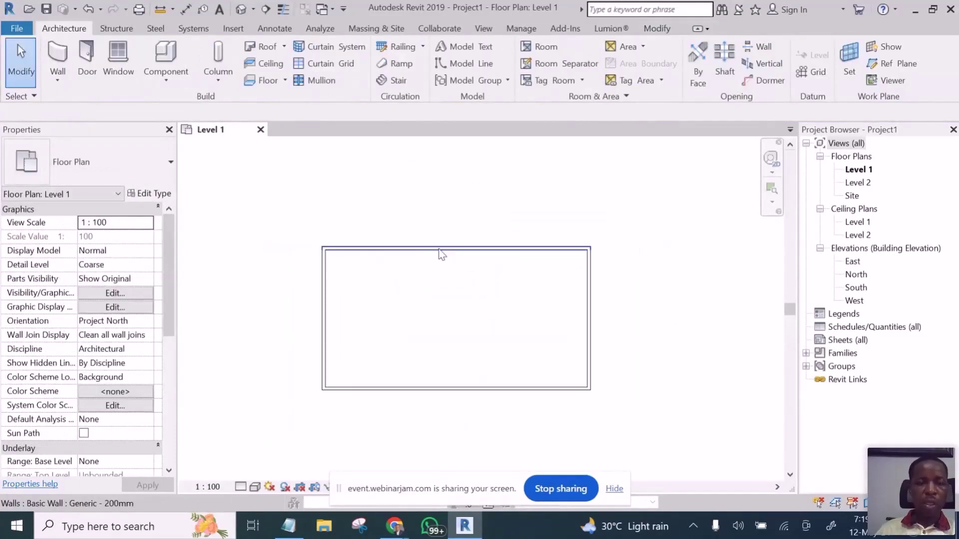
pyautogui.scroll(-2, 449, 315)
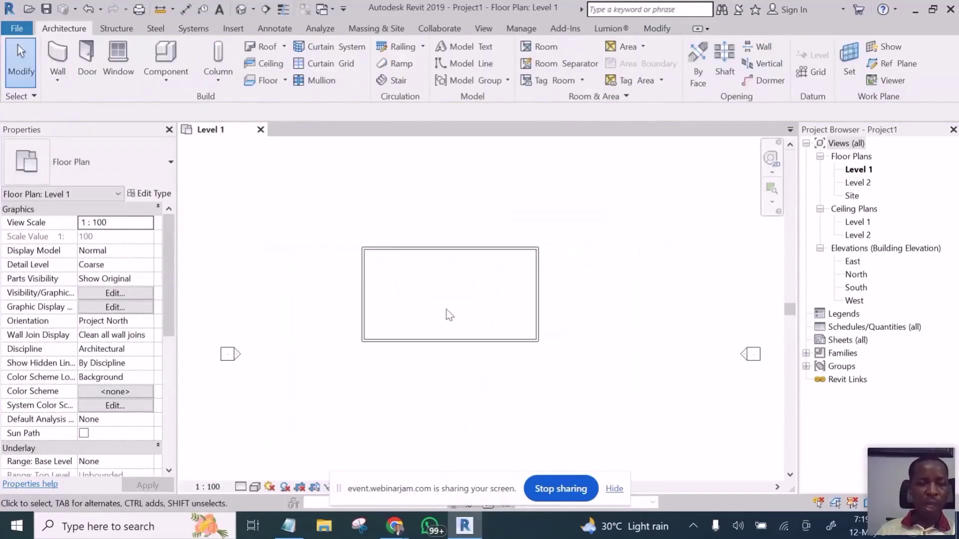
pyautogui.scroll(3, 365, 340)
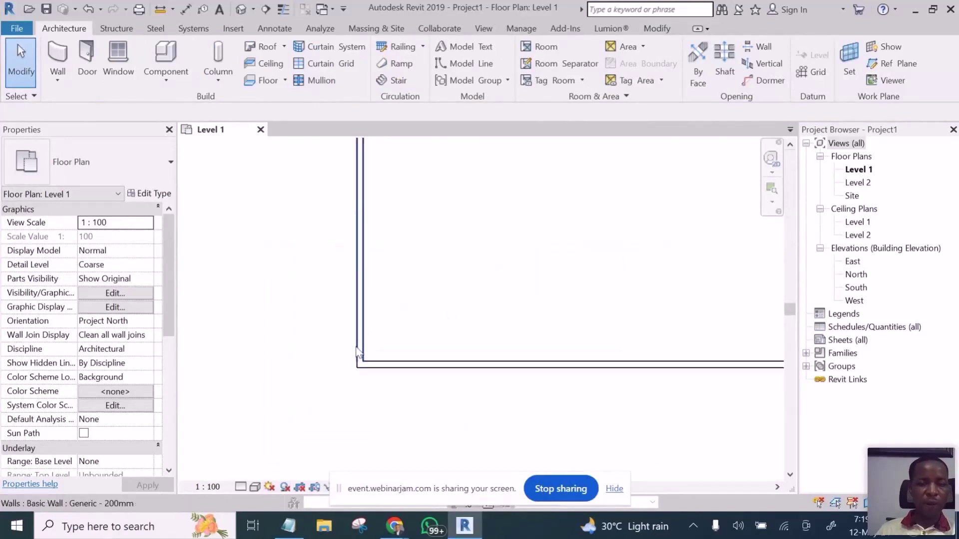
pyautogui.scroll(-1, 356, 347)
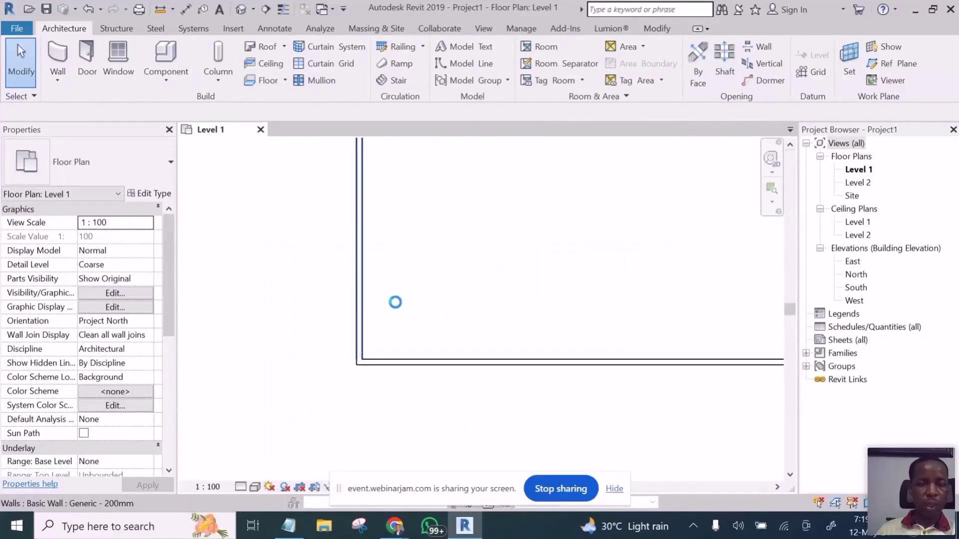
pyautogui.scroll(-5, 421, 336)
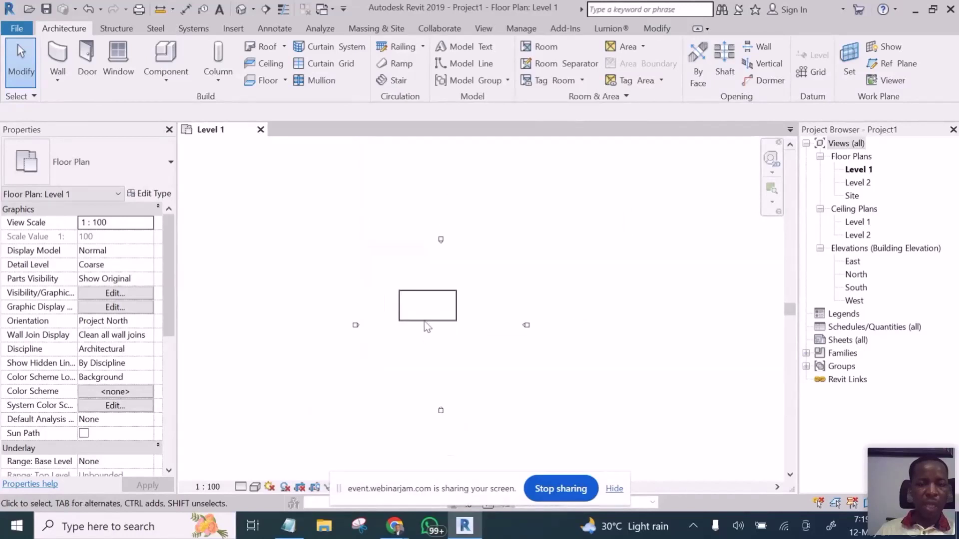
pyautogui.scroll(4, 407, 313)
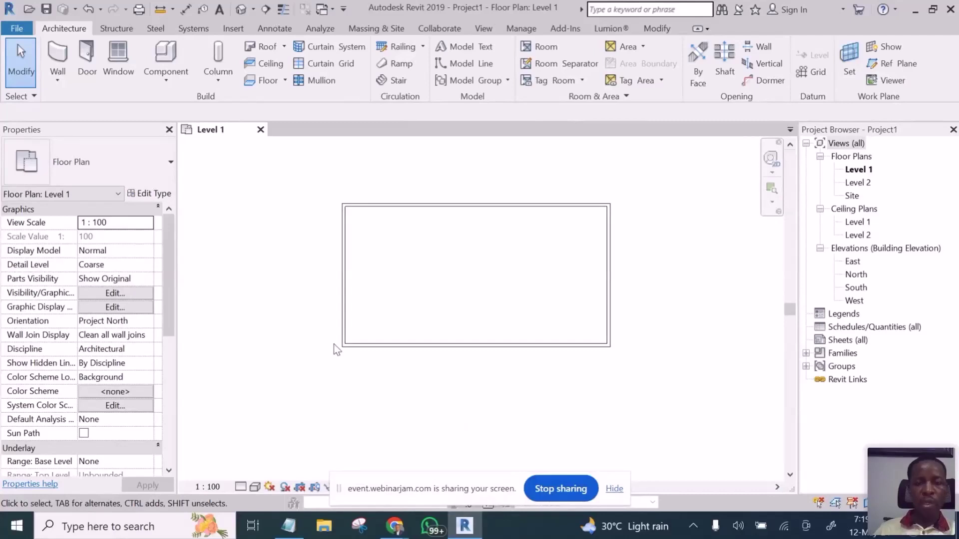
pyautogui.scroll(2, 349, 335)
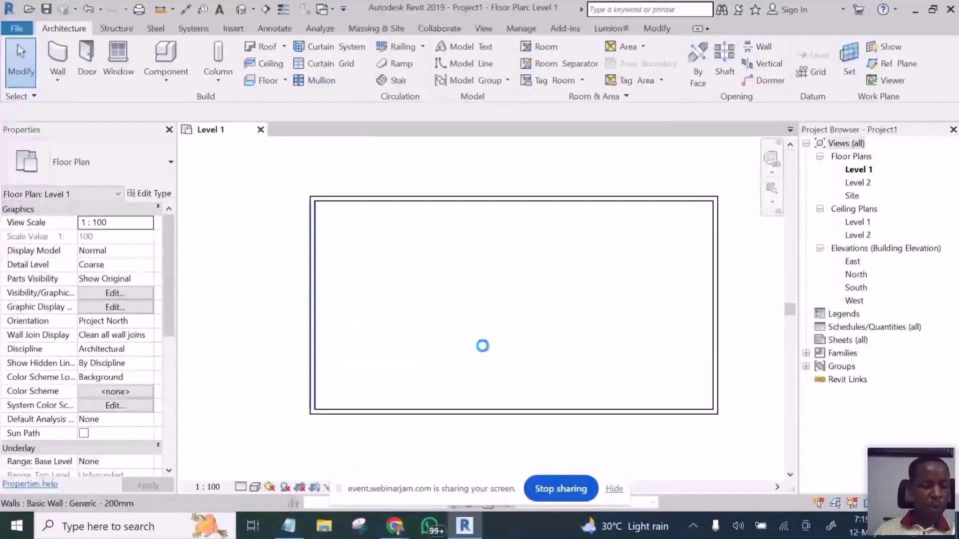
pyautogui.scroll(-3, 482, 346)
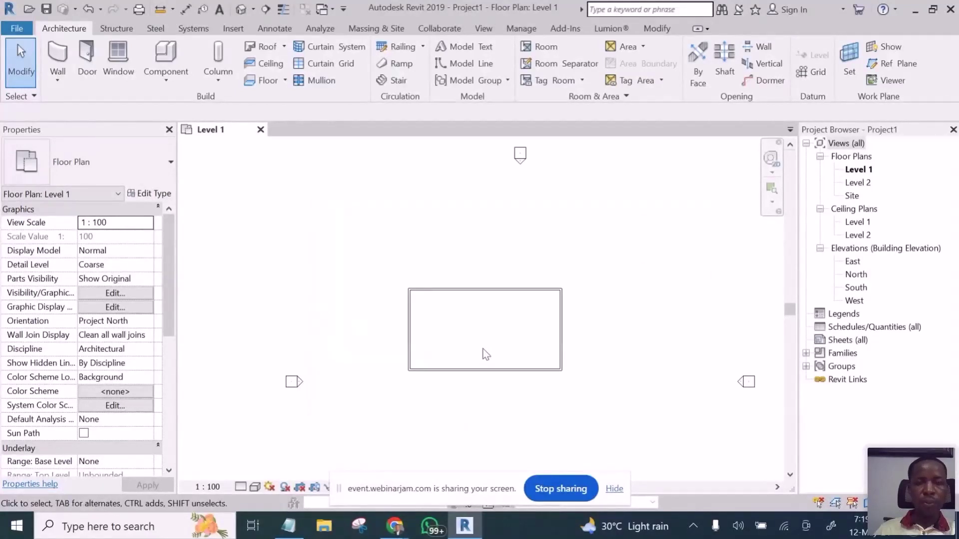
pyautogui.scroll(2, 467, 333)
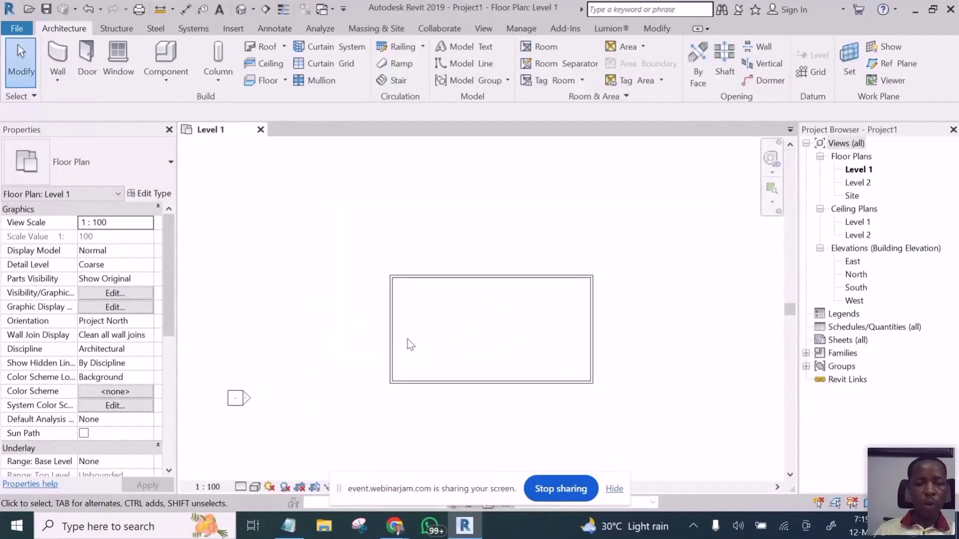
pyautogui.scroll(1, 408, 343)
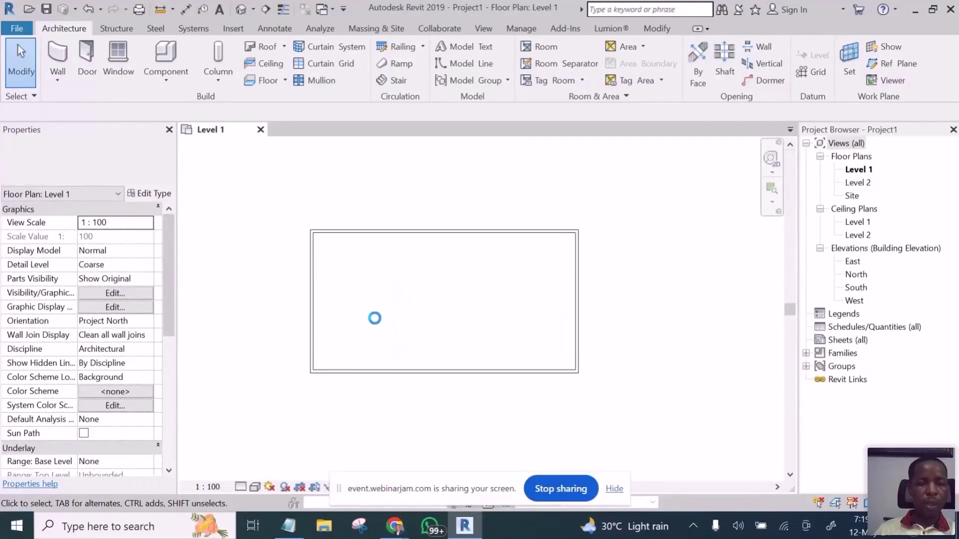
pyautogui.scroll(-2, 375, 318)
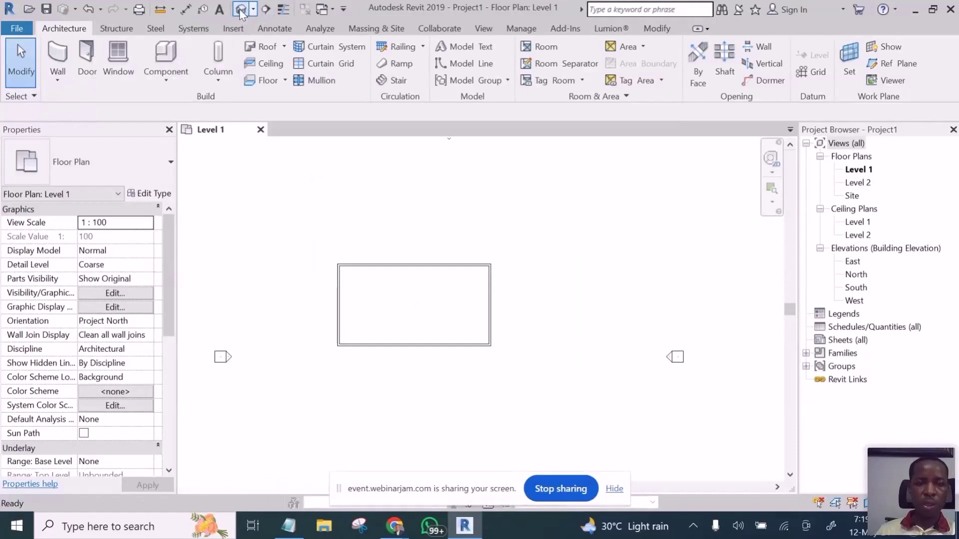
pyautogui.click(241, 10)
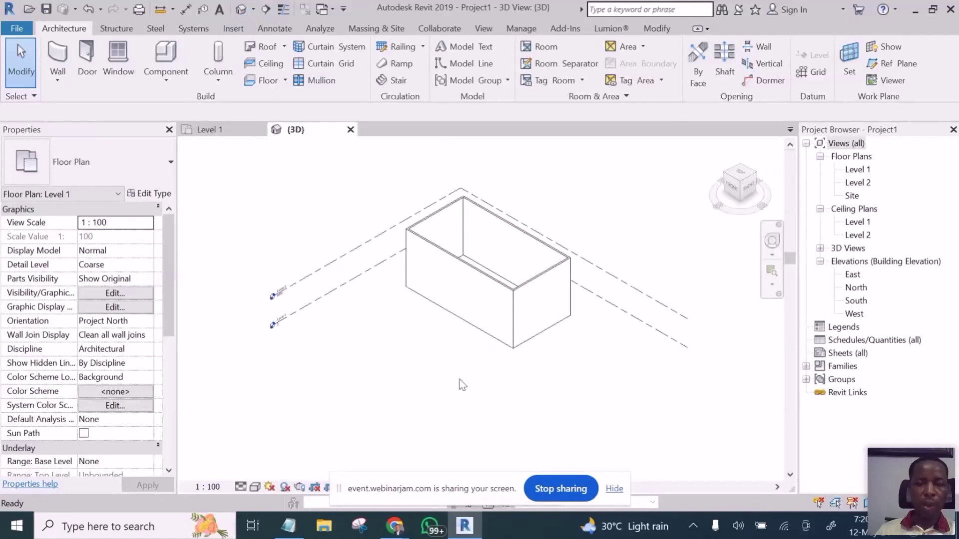
# Step: Create a new family from the Metric Door template in the English family templates folder
pyautogui.scroll(4, 445, 269)
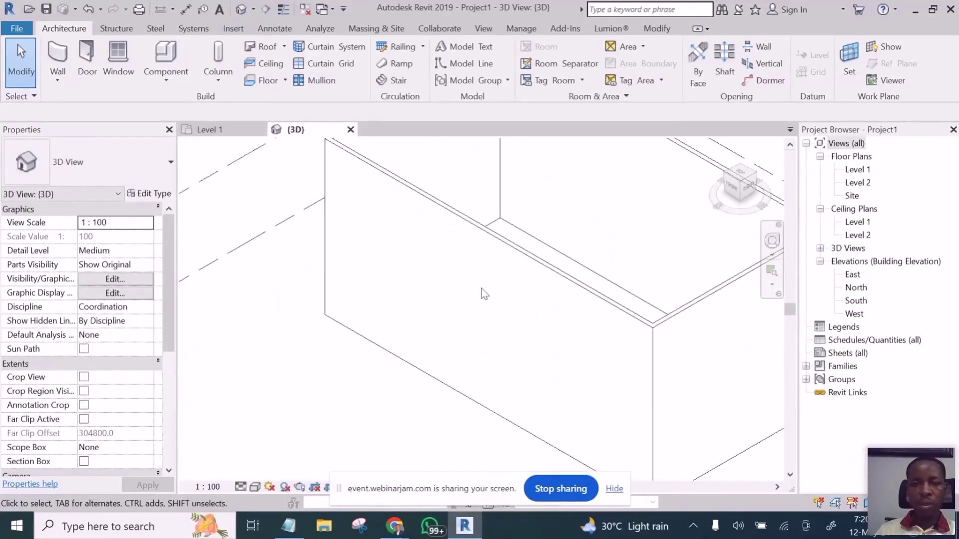
pyautogui.scroll(-4, 481, 289)
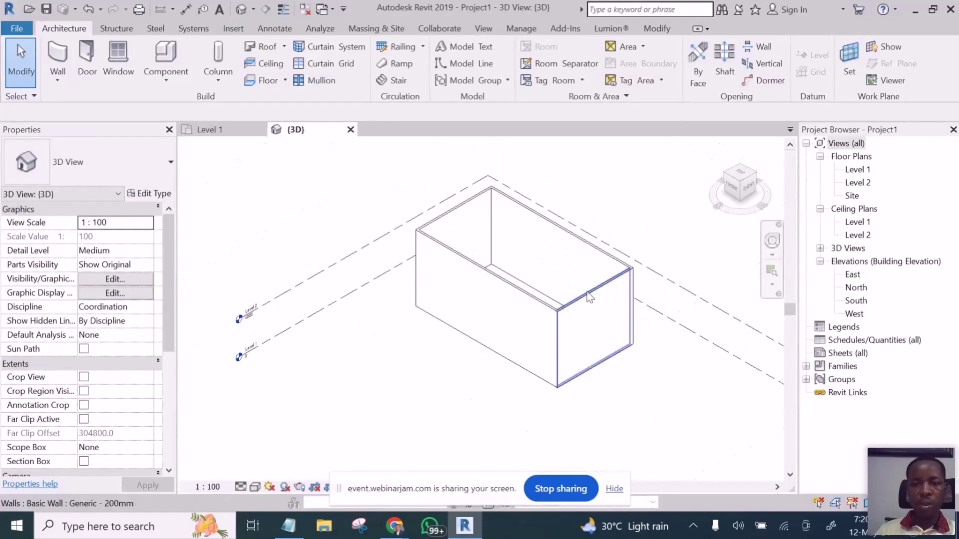
pyautogui.click(14, 30)
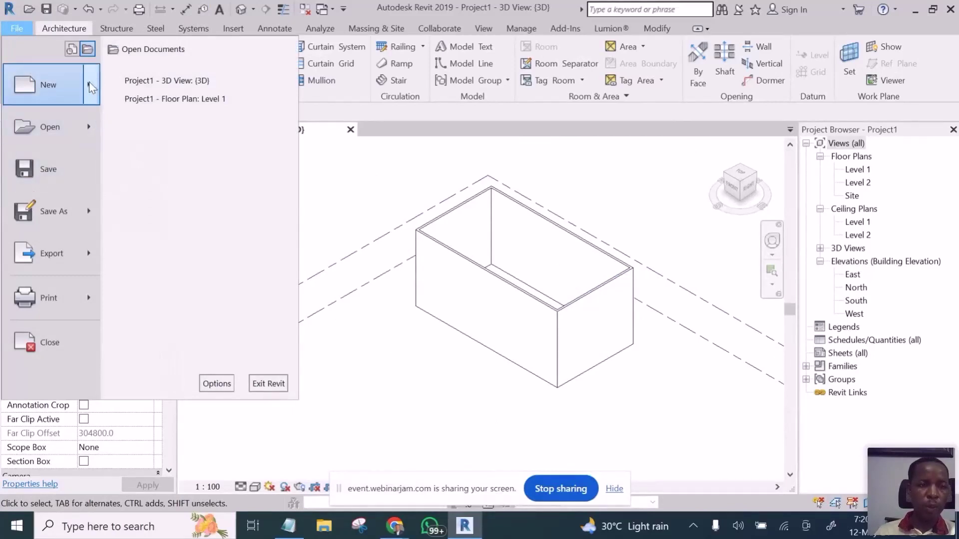
pyautogui.moveTo(90, 88)
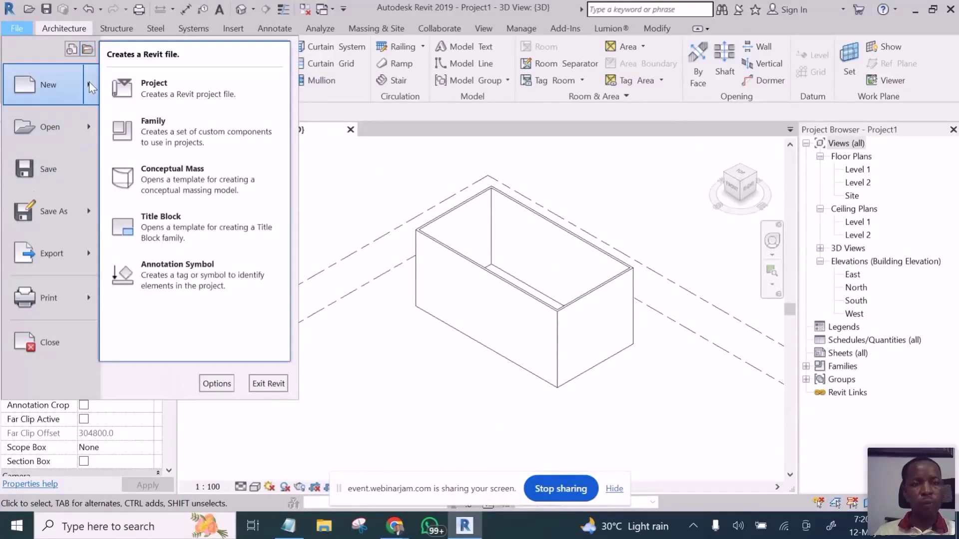
pyautogui.click(163, 138)
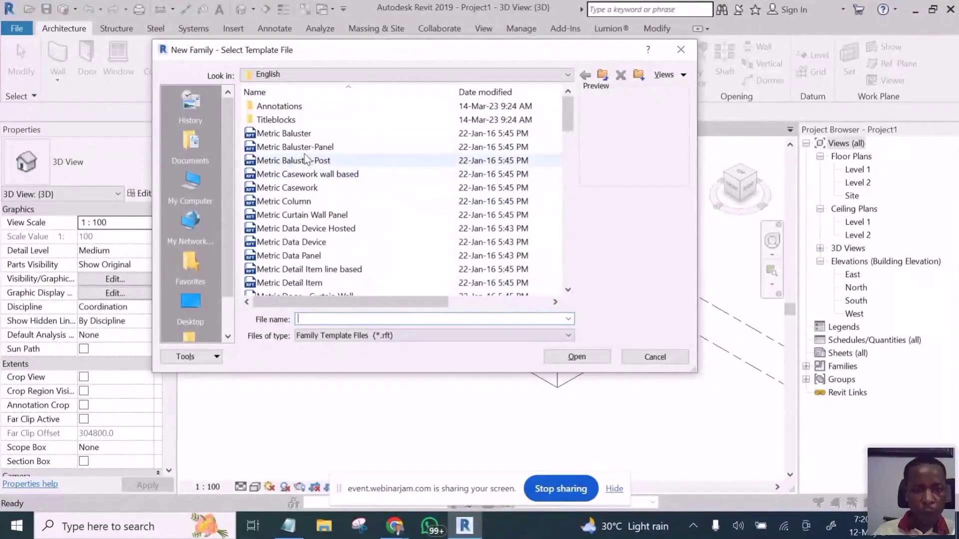
pyautogui.scroll(-1, 306, 160)
pyautogui.scroll(-5, 312, 278)
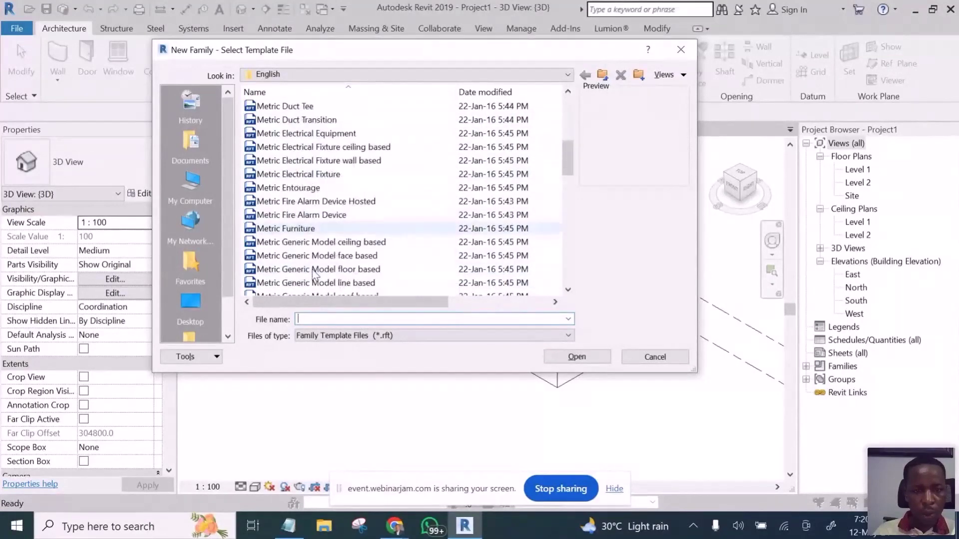
pyautogui.scroll(-8, 313, 274)
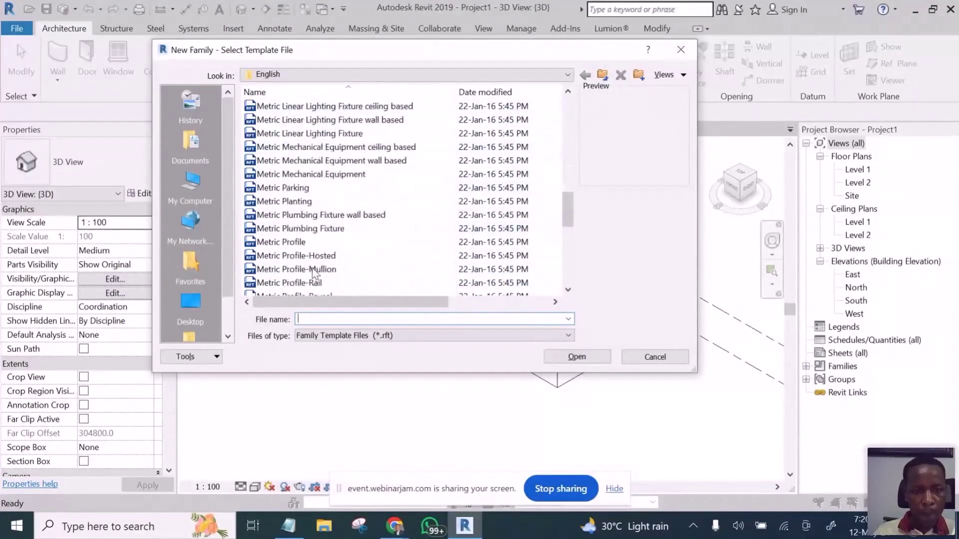
pyautogui.scroll(10, 311, 269)
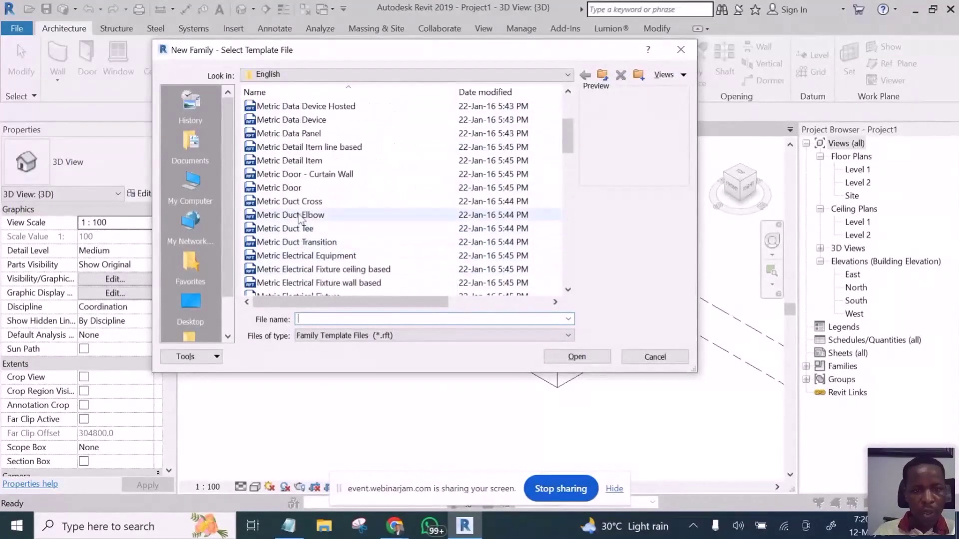
pyautogui.click(306, 189)
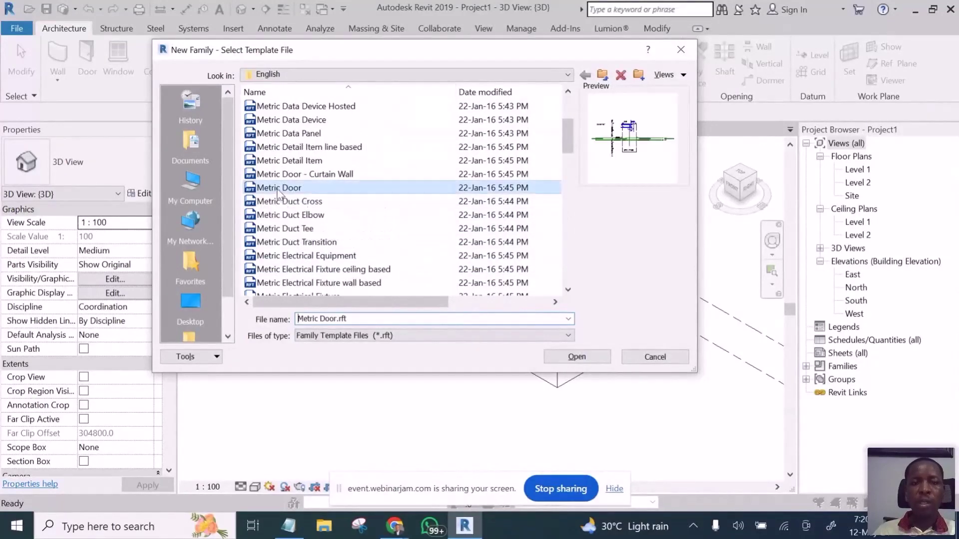
pyautogui.click(579, 355)
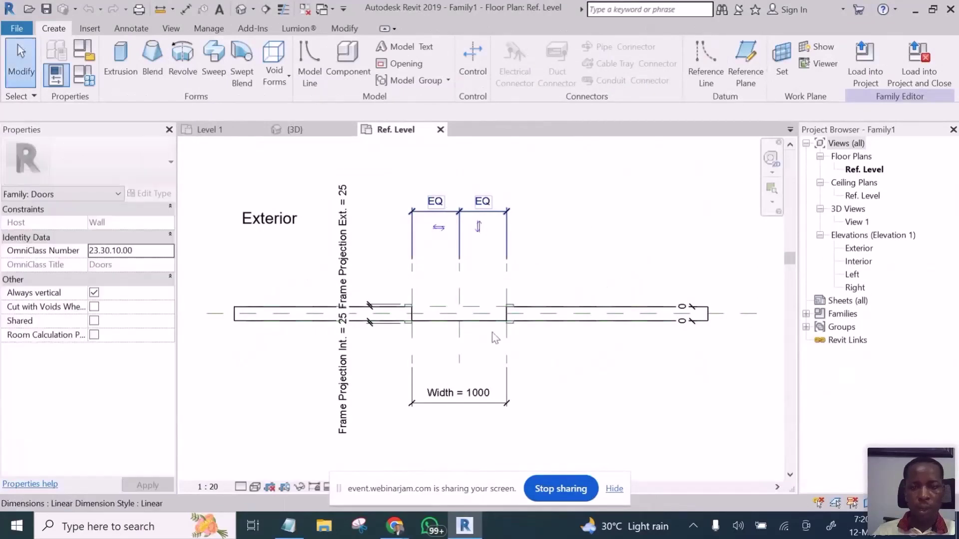
# Step: Examine the door opening, frame and host wall in the Ref. Level plan and open the family's default 3D view
pyautogui.scroll(4, 442, 352)
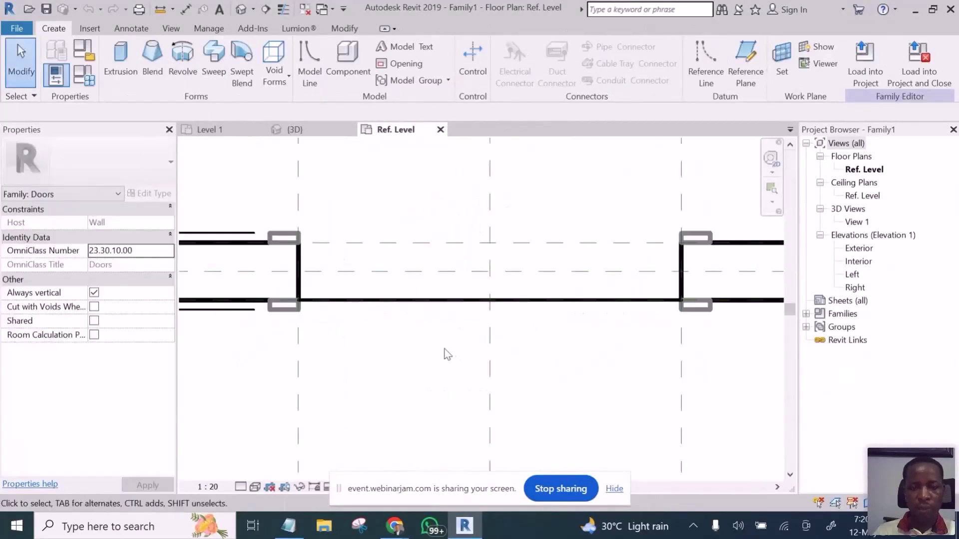
pyautogui.scroll(-3, 392, 347)
pyautogui.scroll(-2, 394, 336)
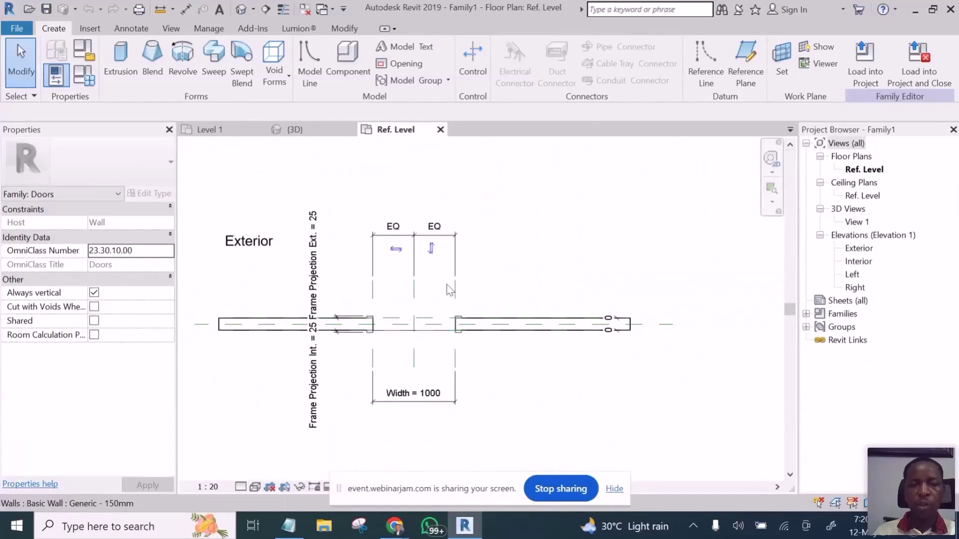
pyautogui.scroll(3, 392, 363)
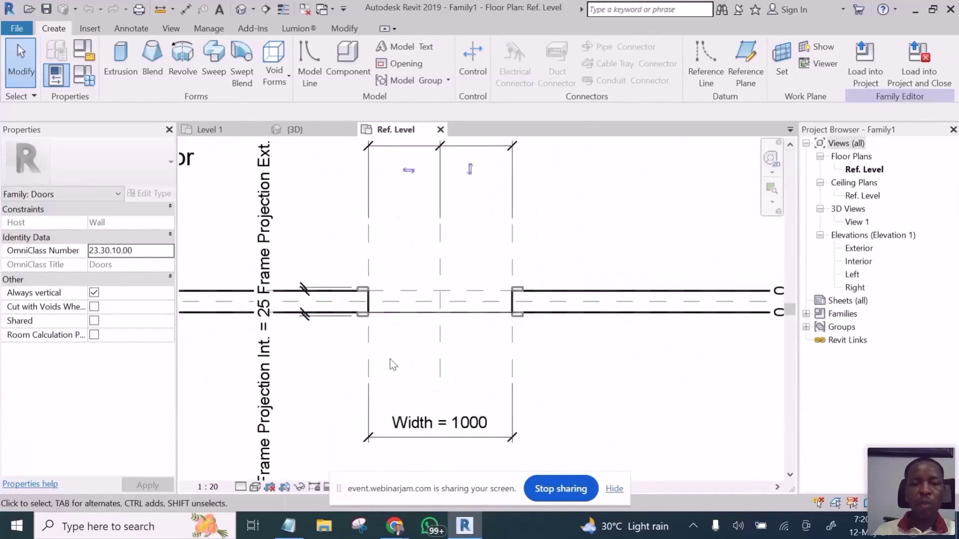
pyautogui.scroll(-3, 395, 300)
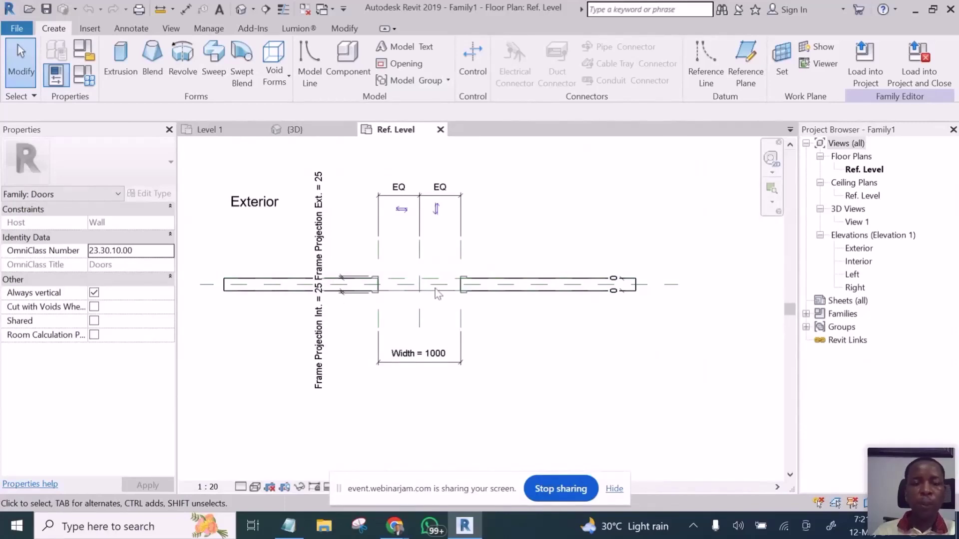
pyautogui.scroll(2, 435, 289)
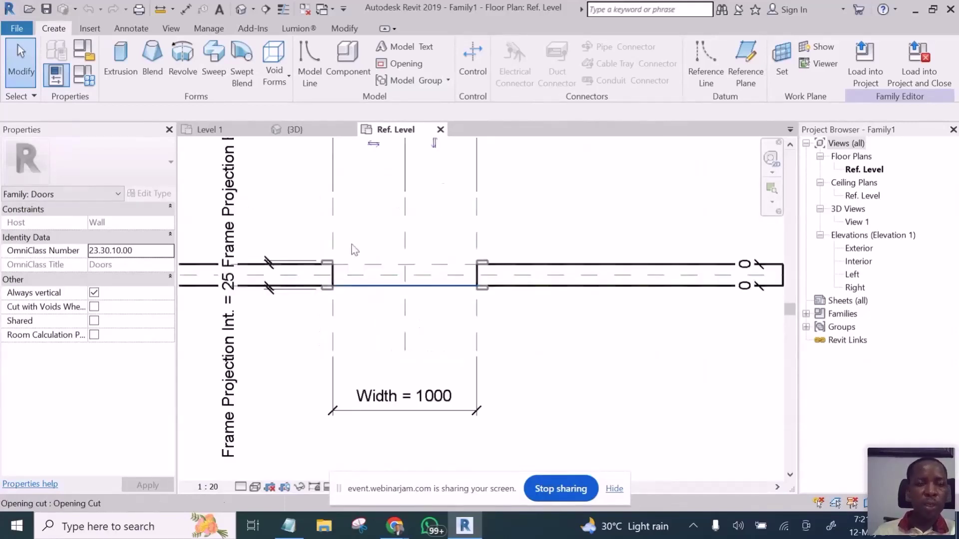
pyautogui.click(240, 10)
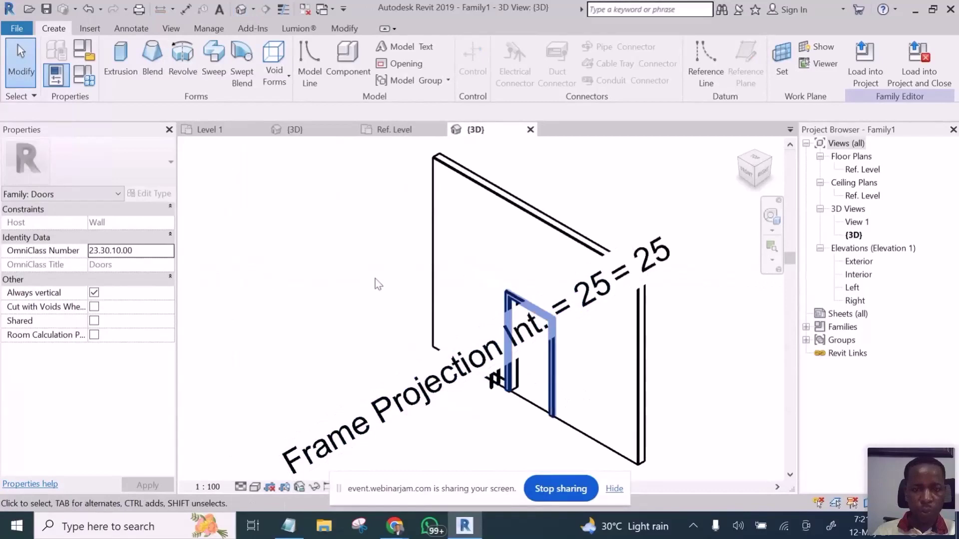
# Step: Set the scale of the door family's 3D view to 1:10
pyautogui.scroll(-4, 379, 286)
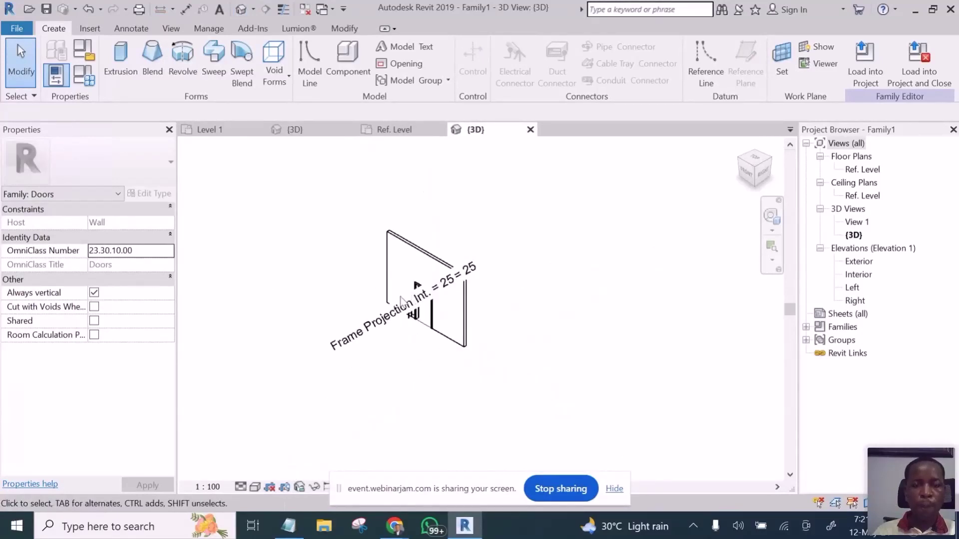
pyautogui.scroll(4, 379, 336)
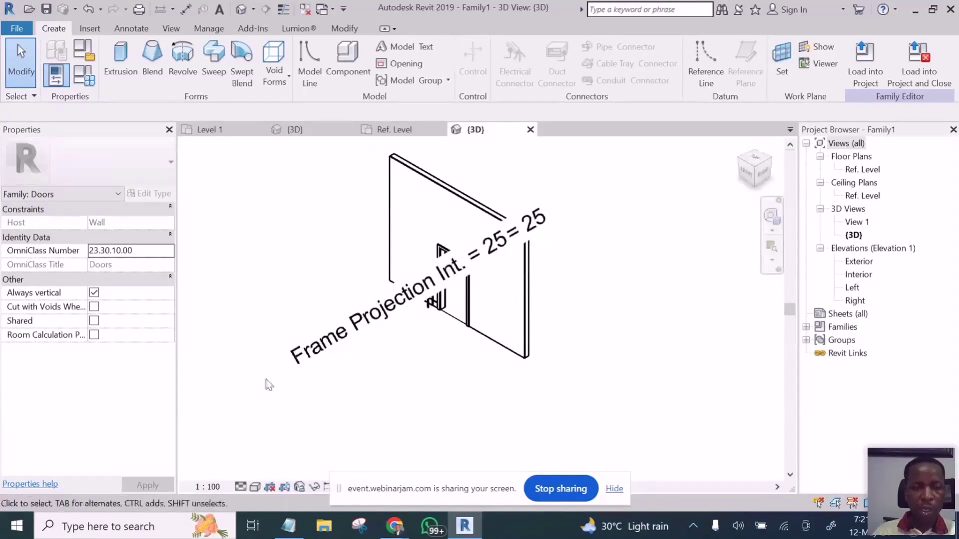
pyautogui.click(207, 487)
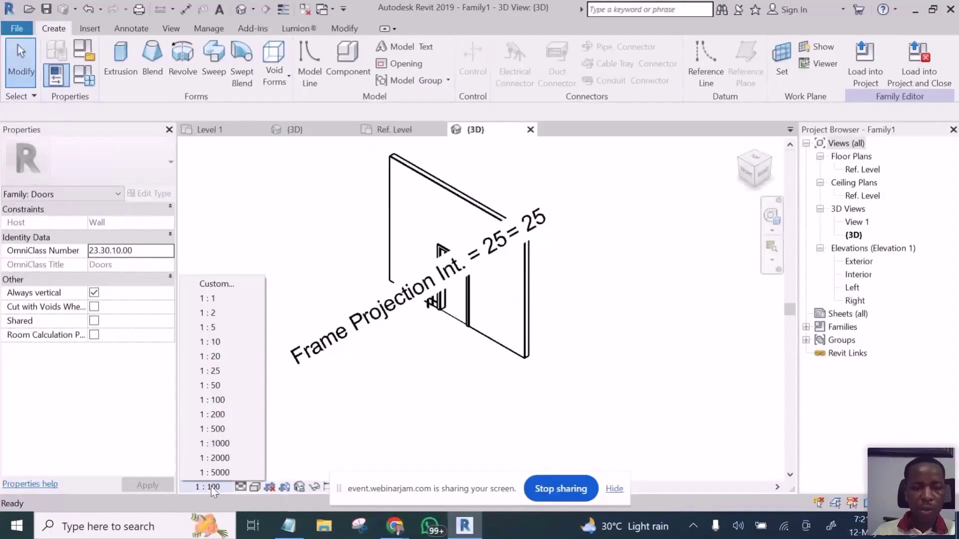
pyautogui.click(214, 342)
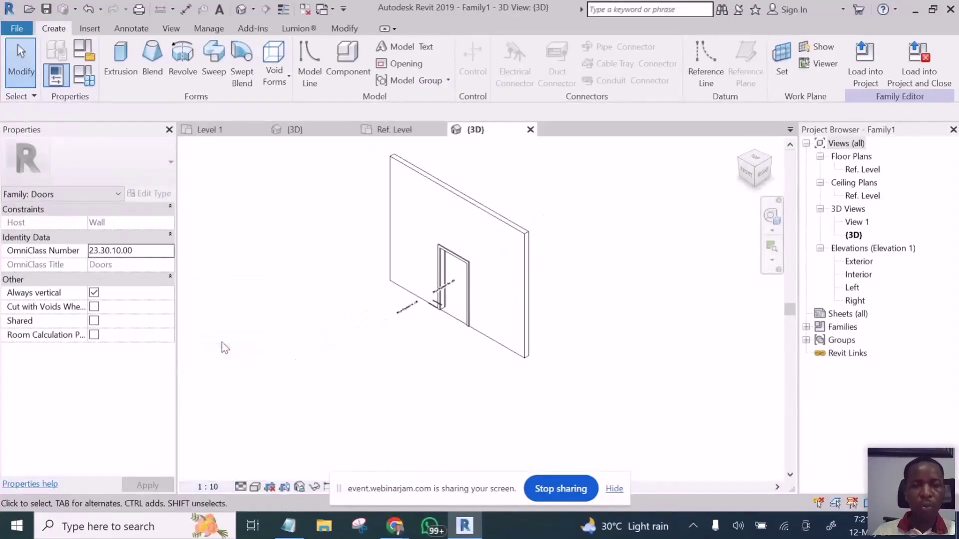
# Step: Inspect the door frame, opening and host wall up close and from several angles in the family's 3D view
pyautogui.scroll(2, 464, 287)
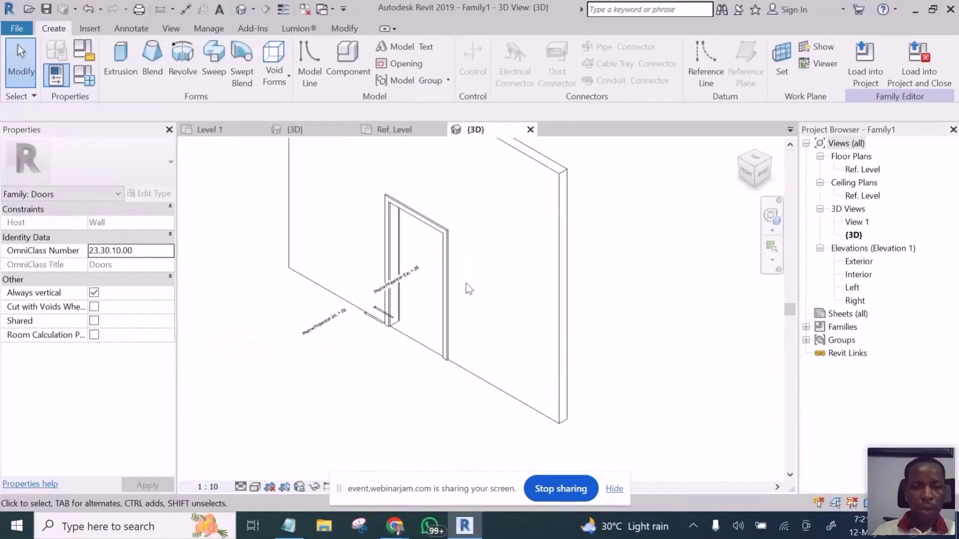
pyautogui.scroll(5, 463, 283)
pyautogui.scroll(-4, 503, 373)
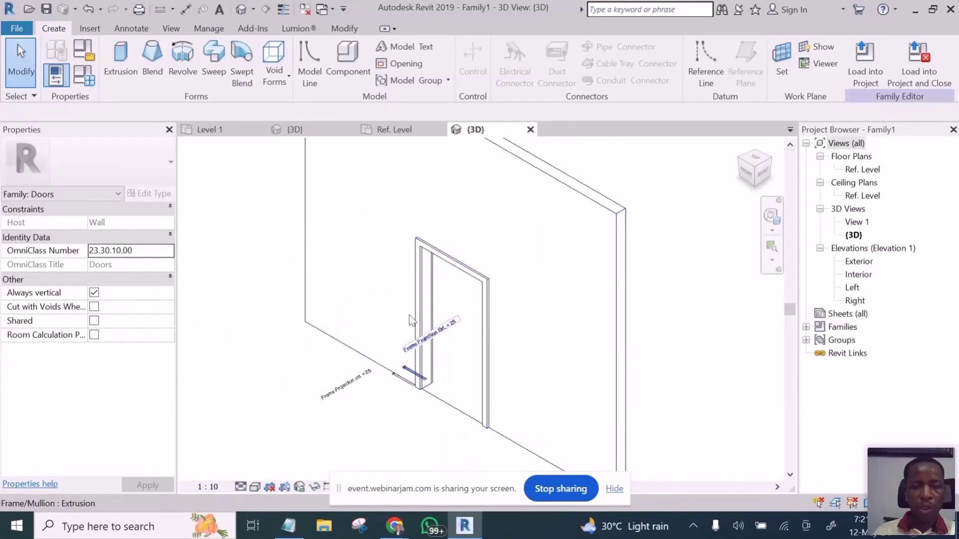
pyautogui.scroll(1, 406, 335)
pyautogui.scroll(-2, 474, 407)
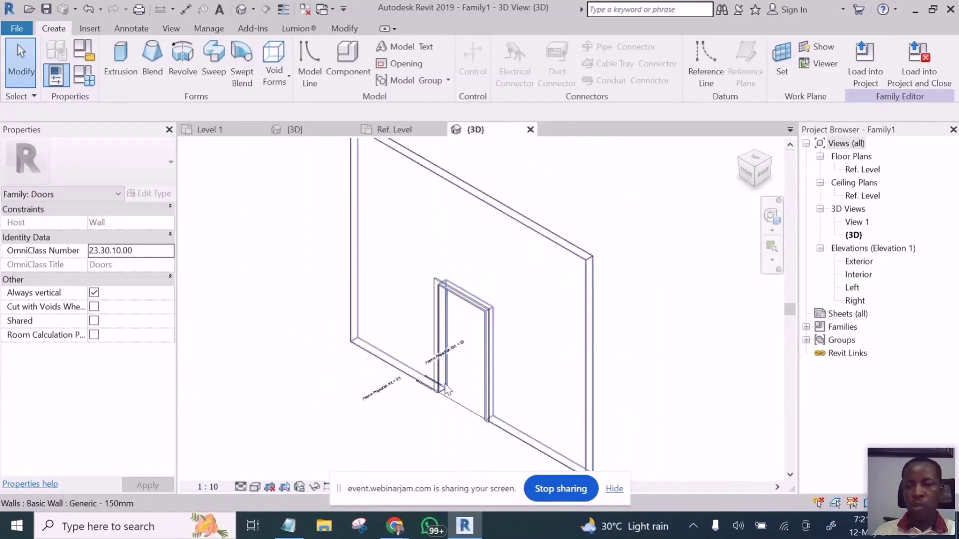
pyautogui.scroll(-2, 447, 389)
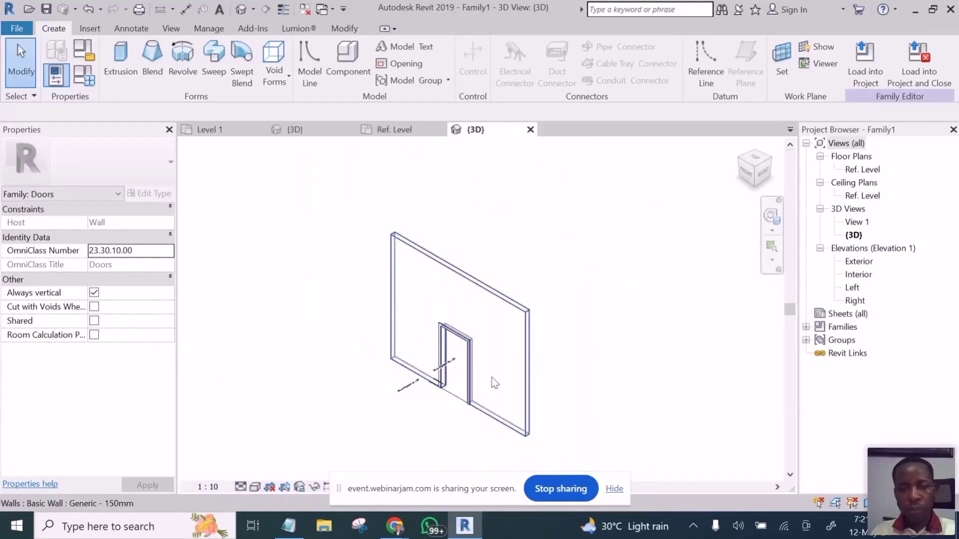
pyautogui.click(467, 395)
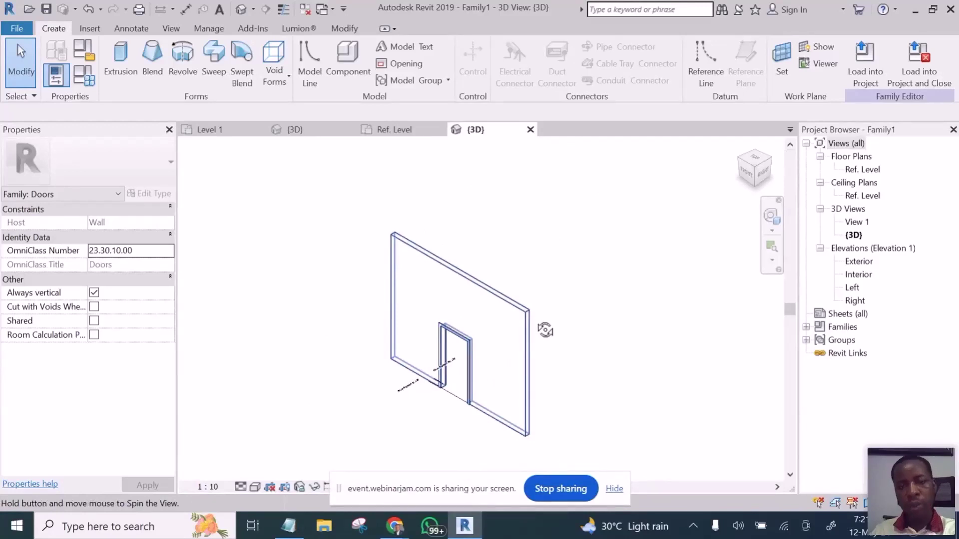
pyautogui.keyDown('shift'); pyautogui.moveTo(545, 330); pyautogui.dragTo(633, 325, button='middle'); pyautogui.keyUp('shift')
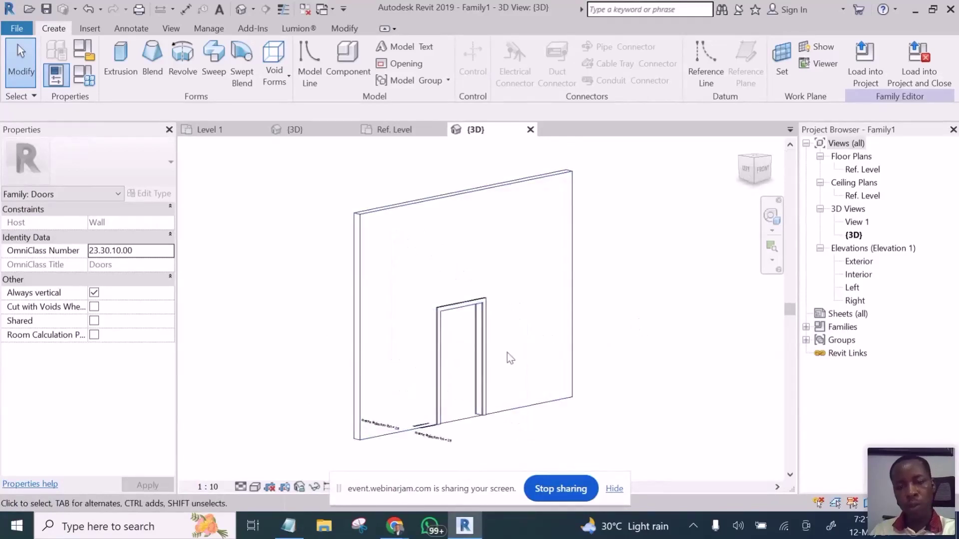
pyautogui.keyDown('shift'); pyautogui.moveTo(445, 419); pyautogui.dragTo(290, 378, button='middle'); pyautogui.keyUp('shift')
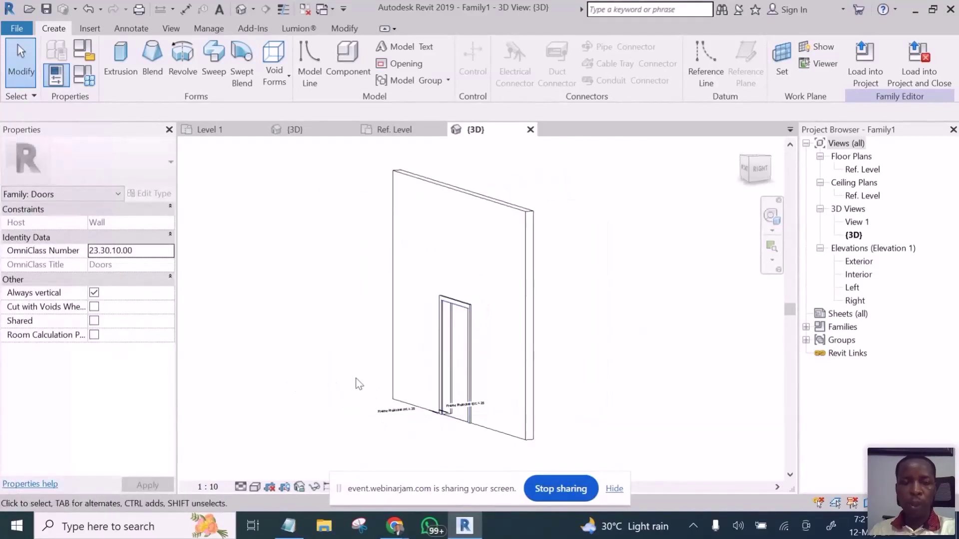
pyautogui.scroll(5, 428, 337)
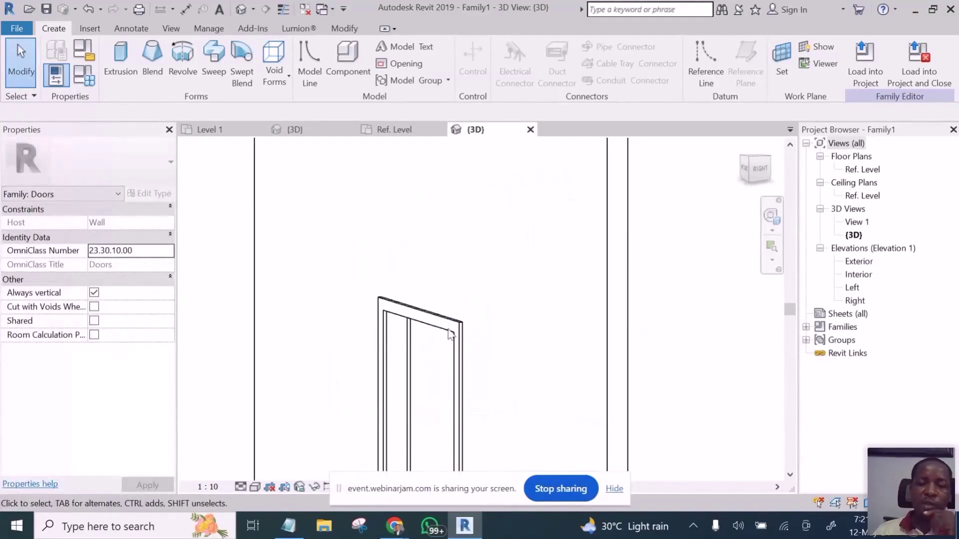
pyautogui.scroll(-2, 404, 357)
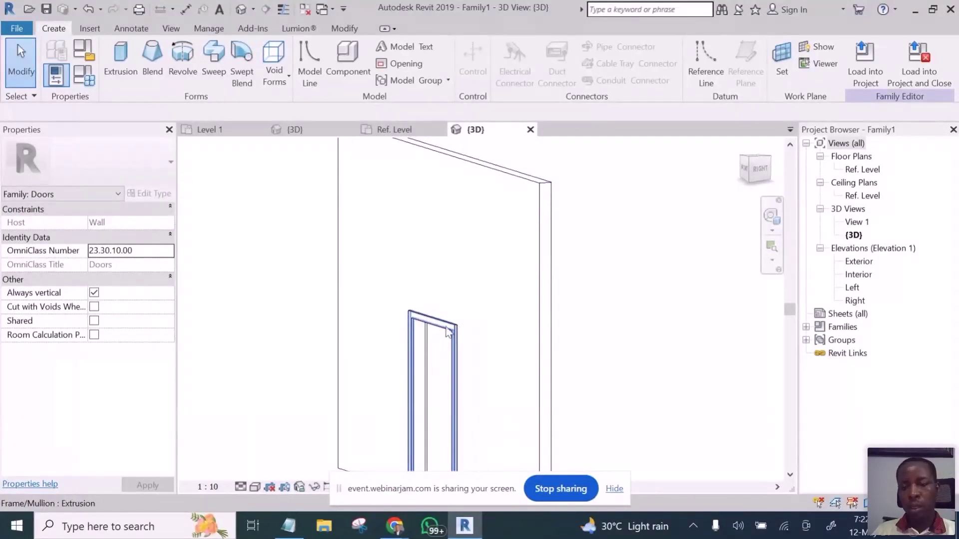
pyautogui.scroll(-2, 488, 317)
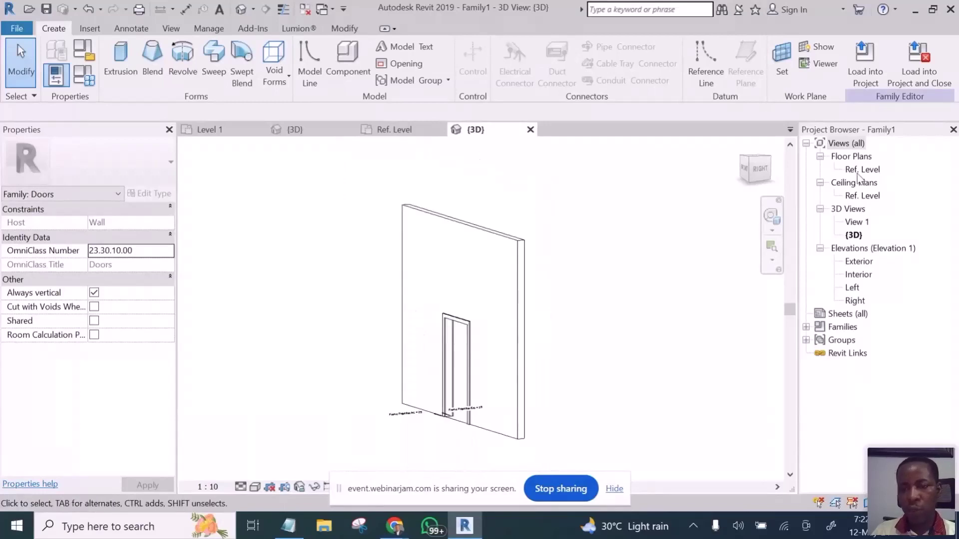
# Step: Select the door's opening cut in the Ref. Level plan and open its sketch for editing in the Exterior elevation
pyautogui.doubleClick(862, 170)
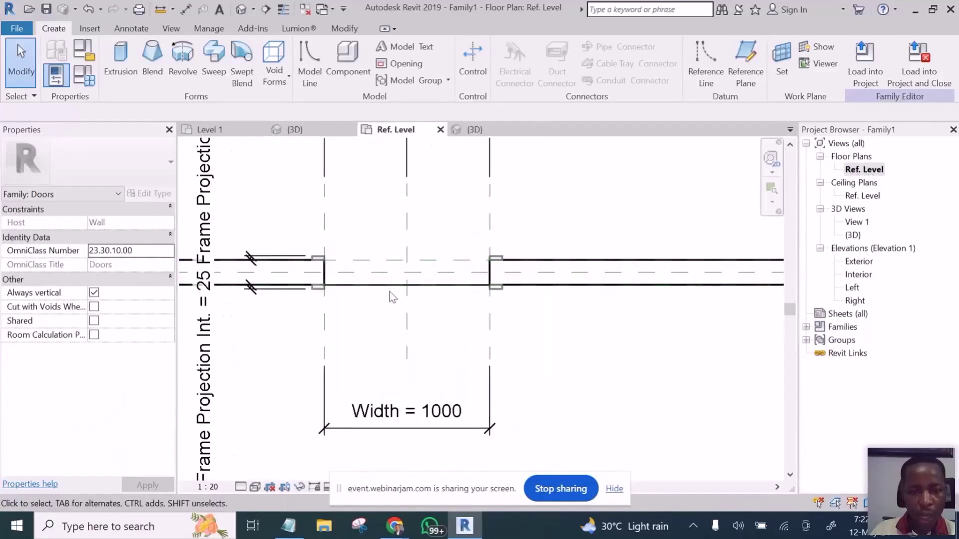
pyautogui.scroll(5, 389, 292)
pyautogui.scroll(-4, 263, 316)
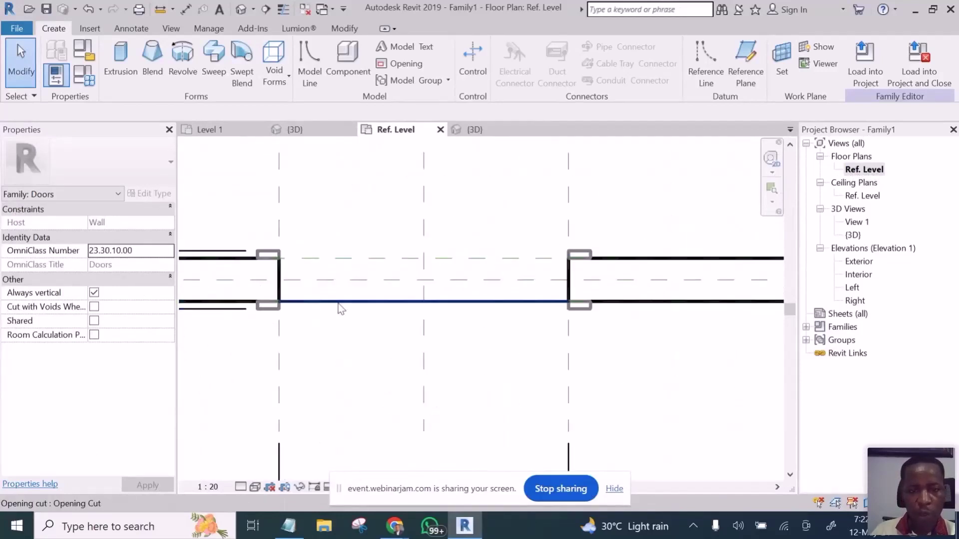
pyautogui.click(309, 302)
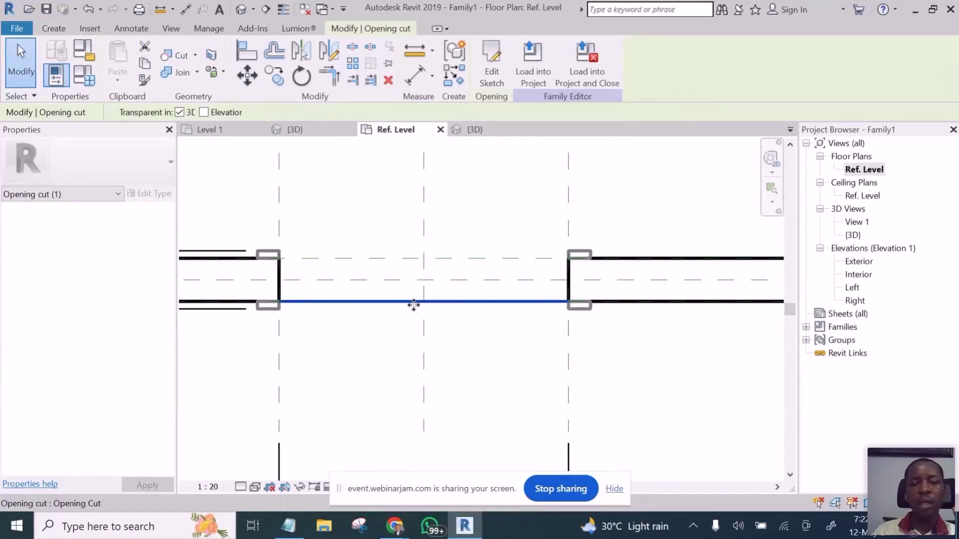
pyautogui.click(494, 58)
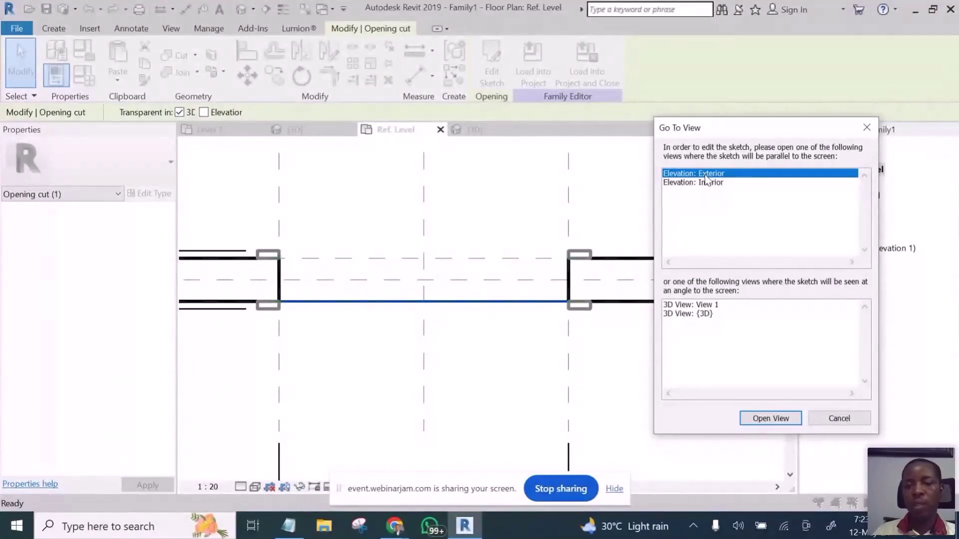
pyautogui.click(775, 419)
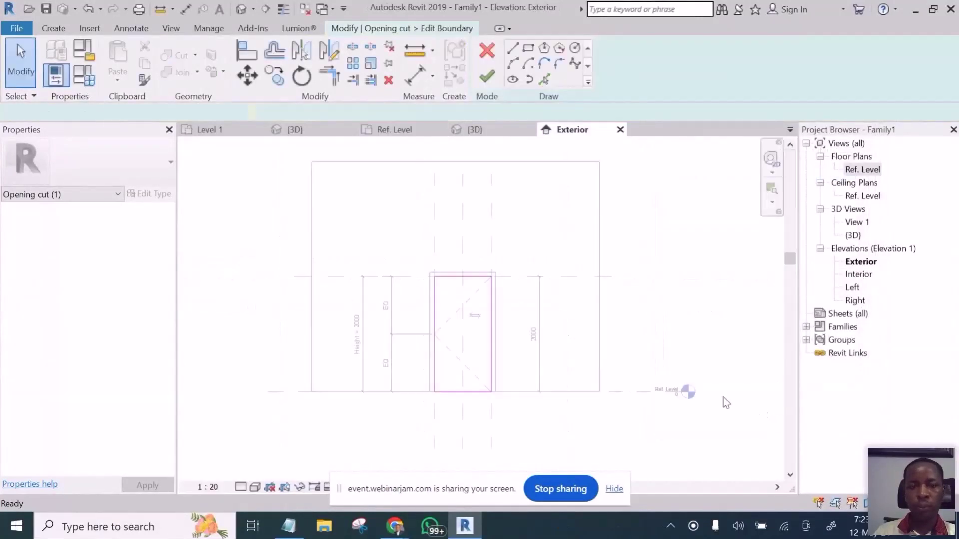
# Step: Delete the straight top line of the opening cut's boundary sketch in the Exterior elevation
pyautogui.scroll(3, 459, 277)
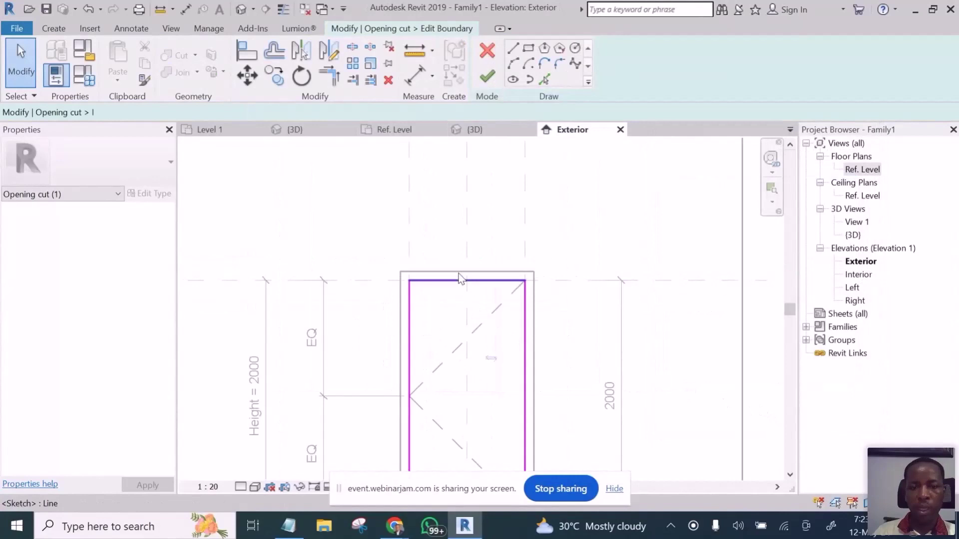
pyautogui.scroll(3, 444, 280)
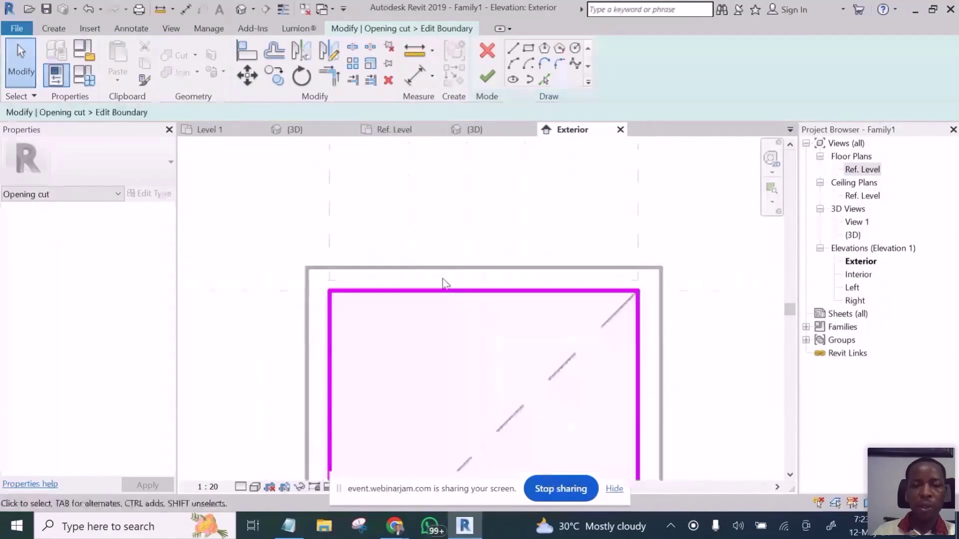
pyautogui.scroll(-8, 434, 300)
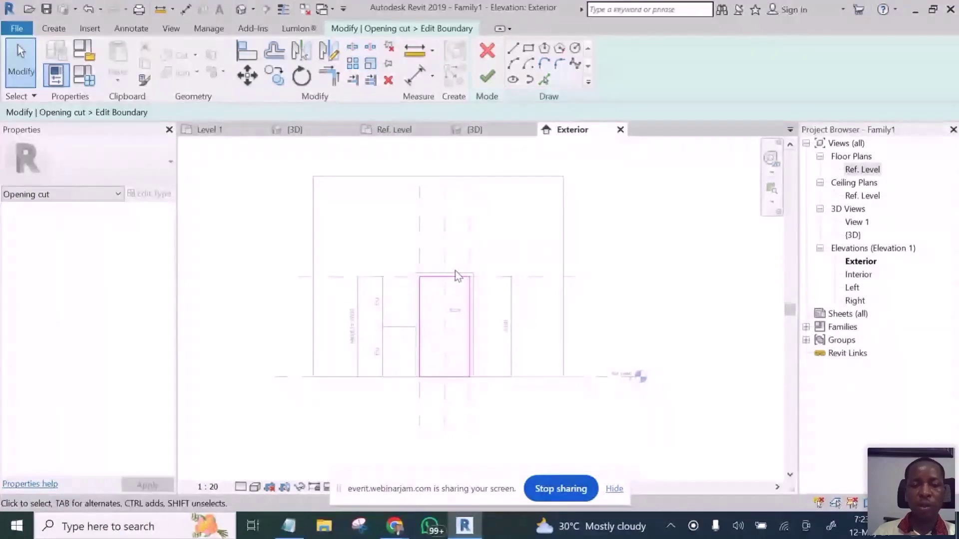
pyautogui.scroll(4, 456, 343)
pyautogui.moveTo(457, 342); pyautogui.dragTo(433, 396, button='middle')
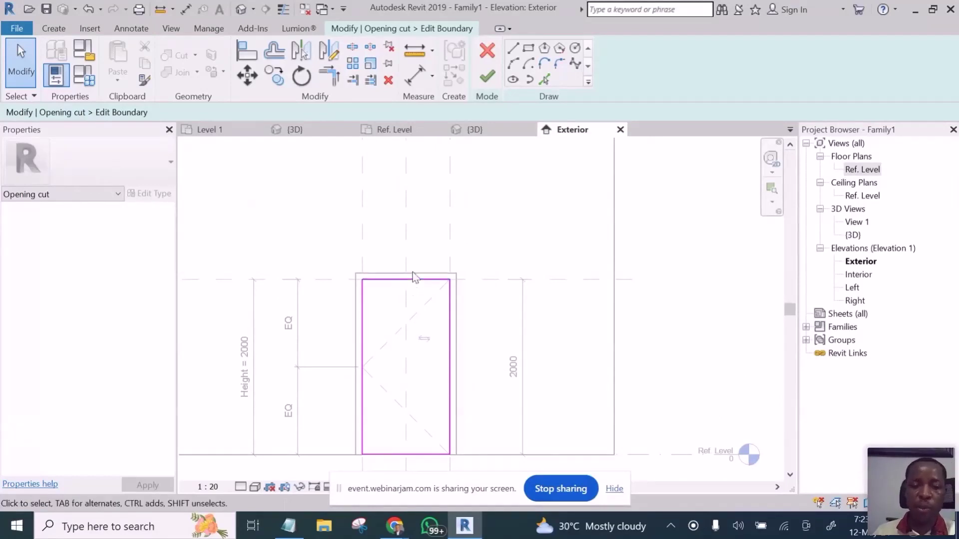
pyautogui.click(410, 281)
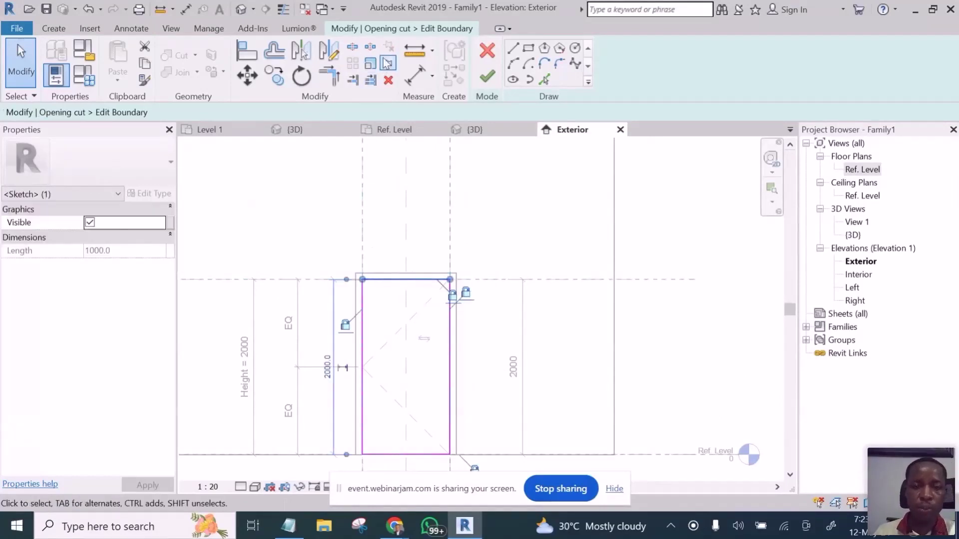
pyautogui.click(388, 81)
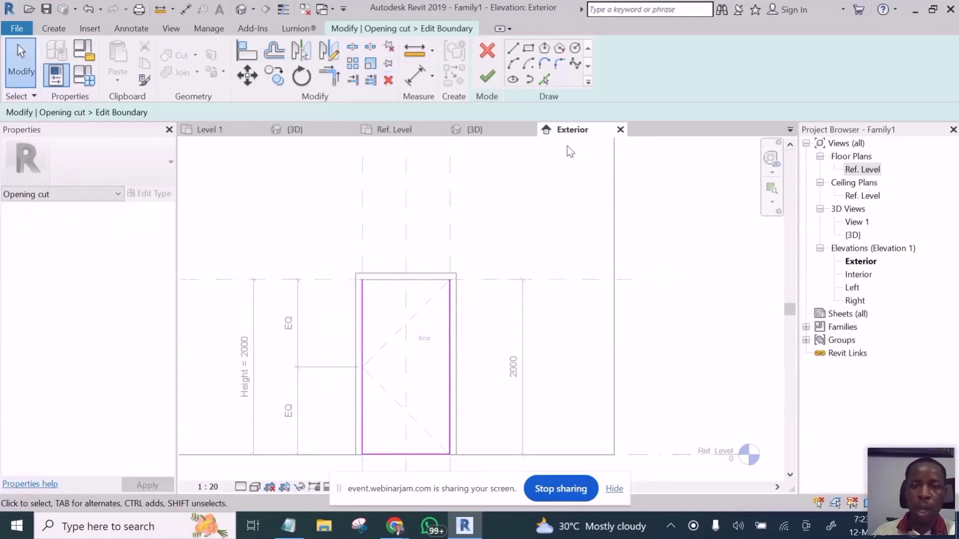
# Step: Close the opening's top with a start-end-radius arc of about 702 mm radius, peaking on the centre reference plane, and finish the boundary sketch
pyautogui.click(512, 63)
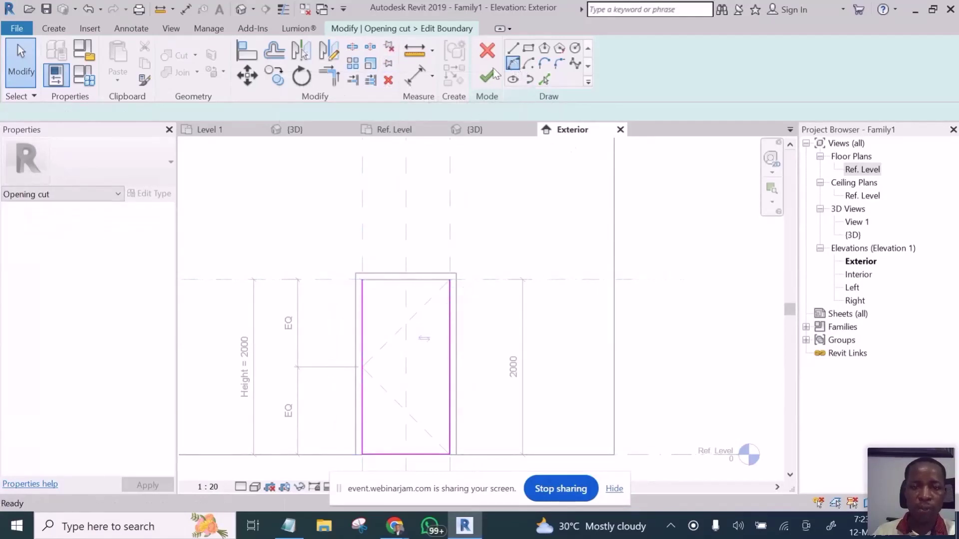
pyautogui.scroll(3, 363, 274)
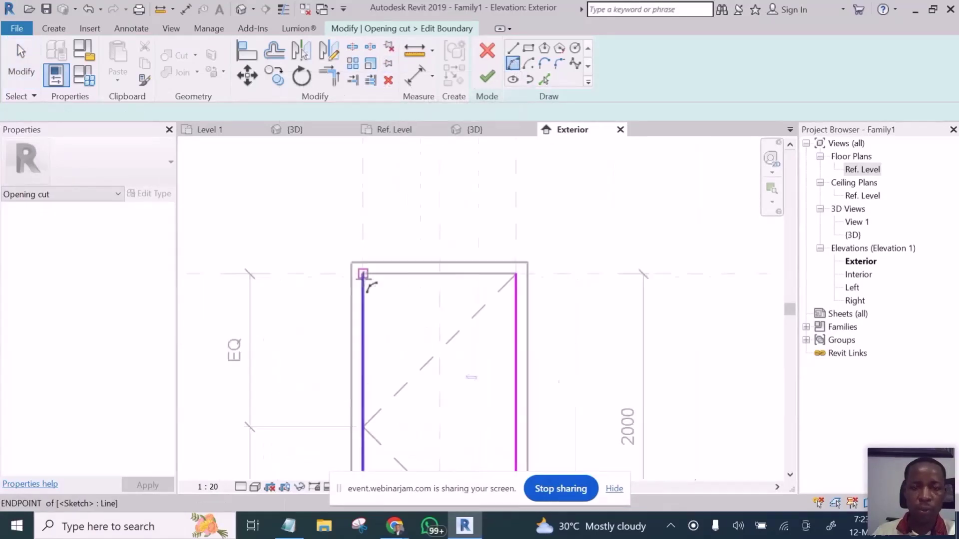
pyautogui.click(363, 275)
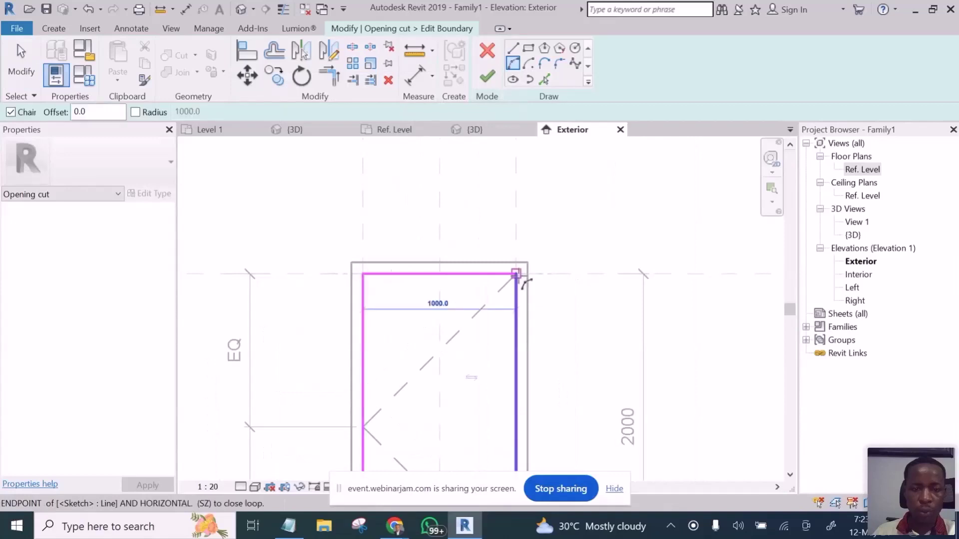
pyautogui.click(527, 274)
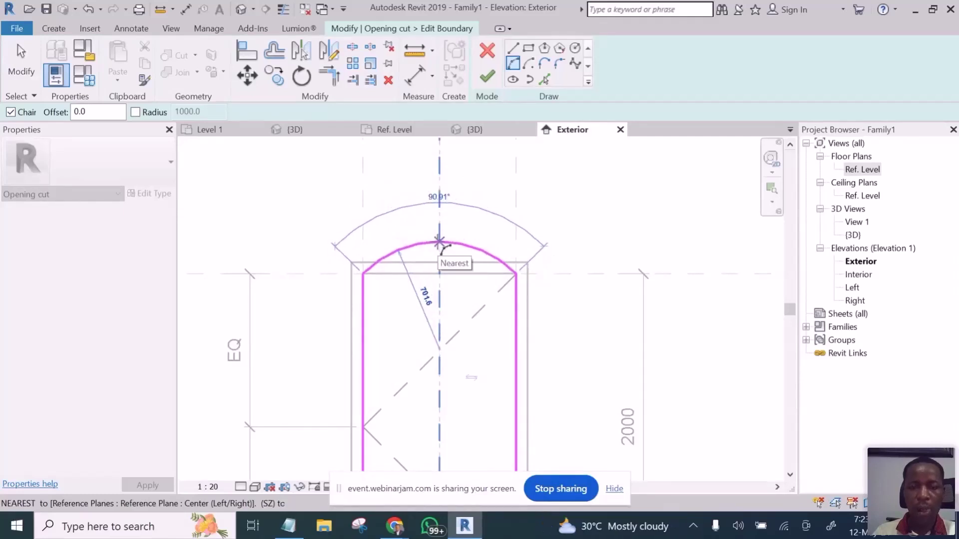
pyautogui.click(439, 242)
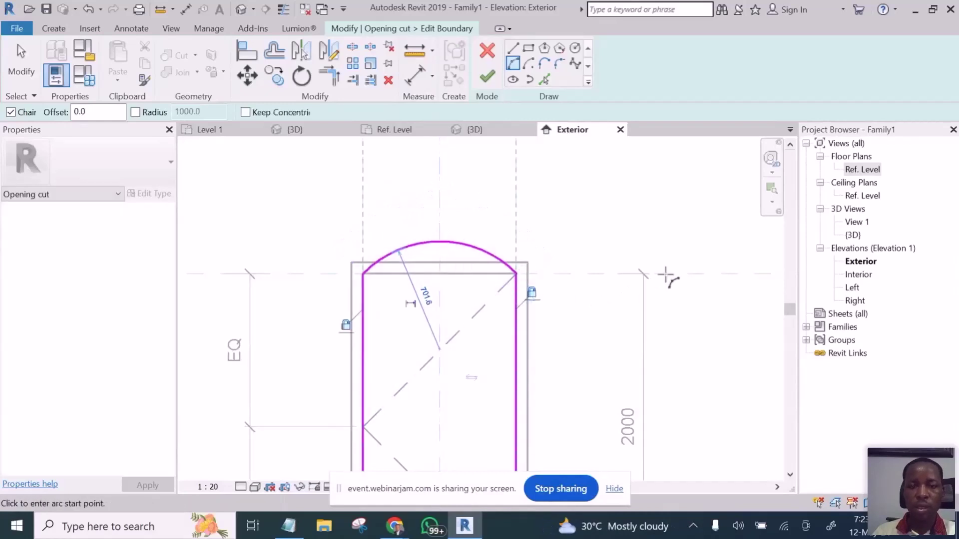
pyautogui.rightClick(548, 203)
pyautogui.click(583, 212)
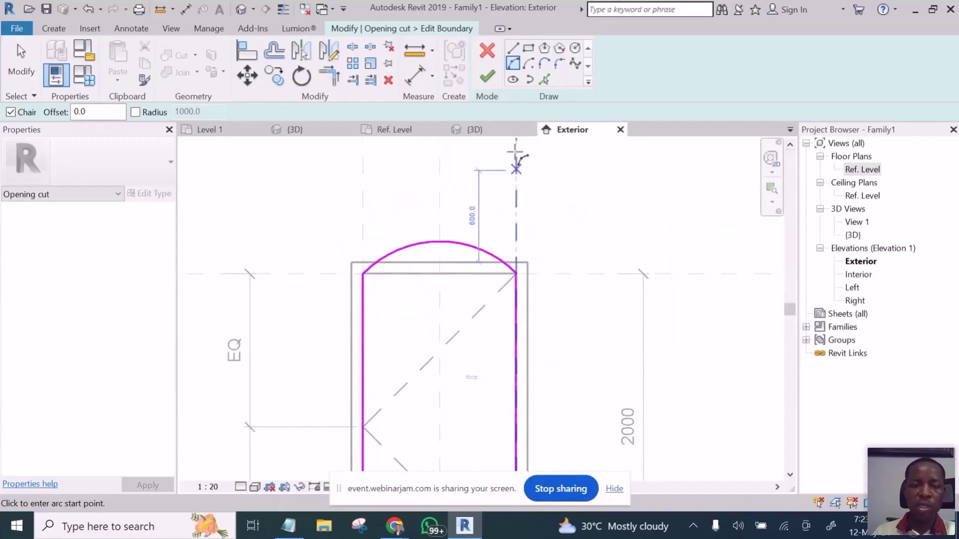
pyautogui.scroll(-2, 496, 271)
pyautogui.scroll(3, 492, 271)
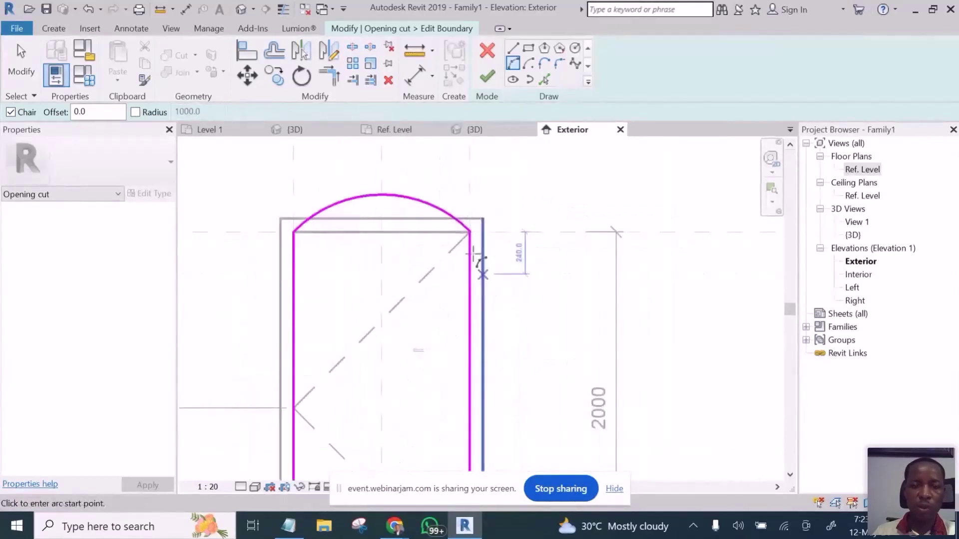
pyautogui.press('Escape')
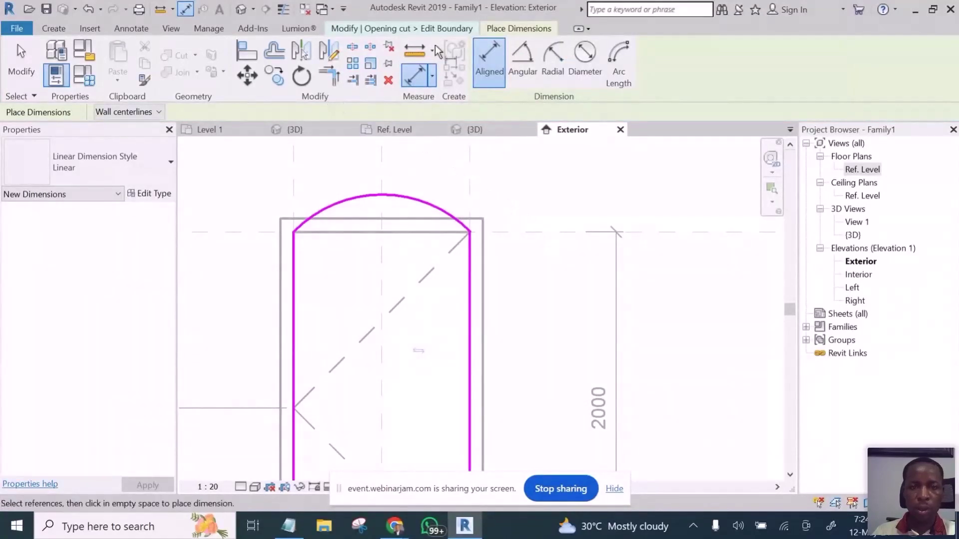
pyautogui.click(436, 30)
pyautogui.click(485, 81)
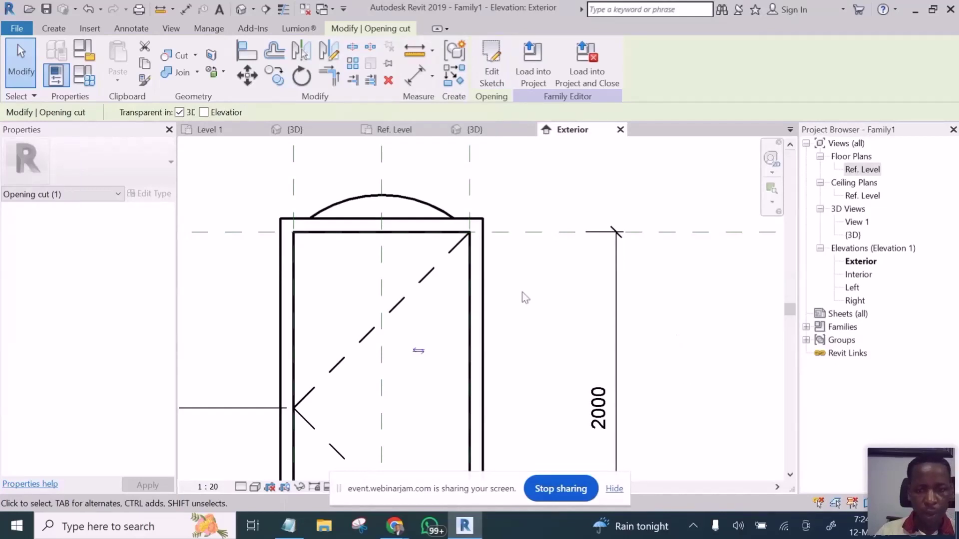
pyautogui.click(561, 489)
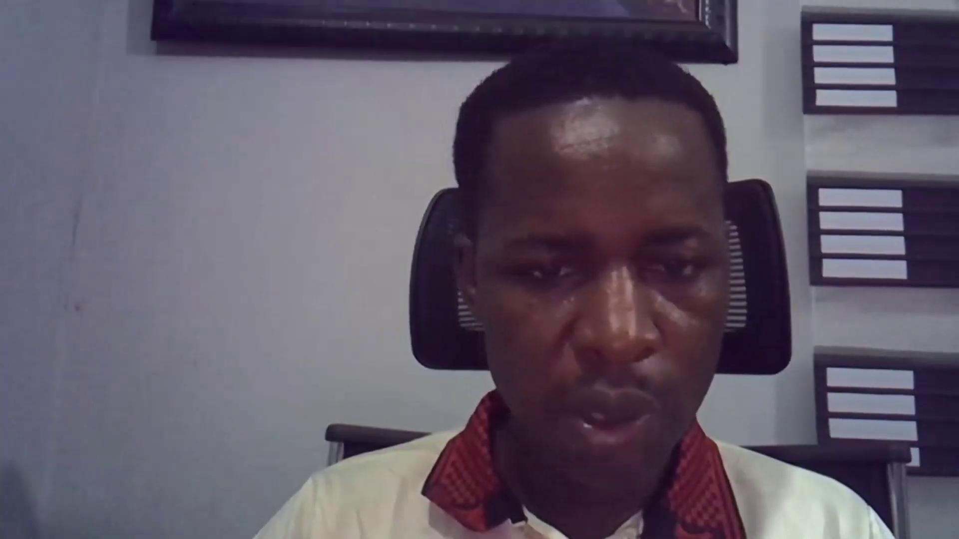
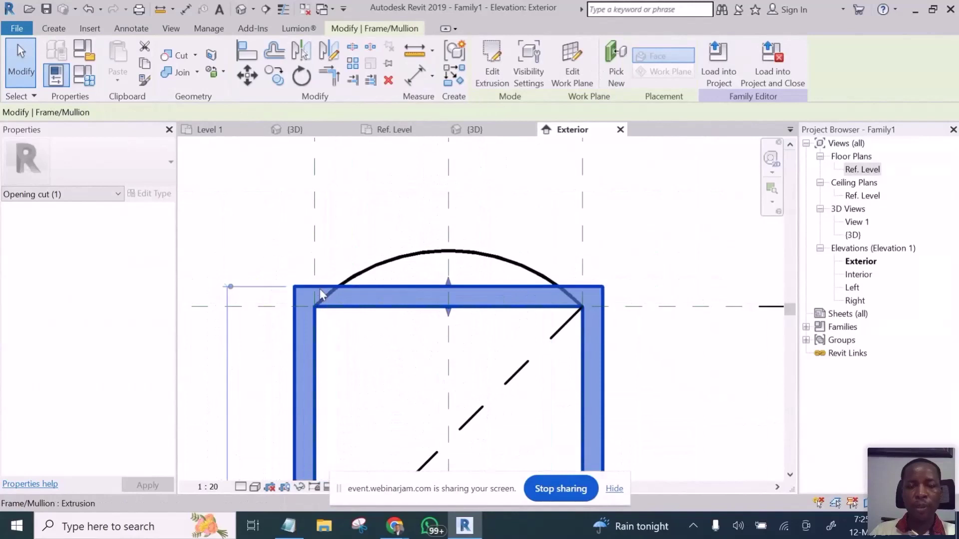
# Step: Select the door's Frame/Mullion extrusion in the Exterior elevation and open its sketch for editing
pyautogui.scroll(-5, 405, 291)
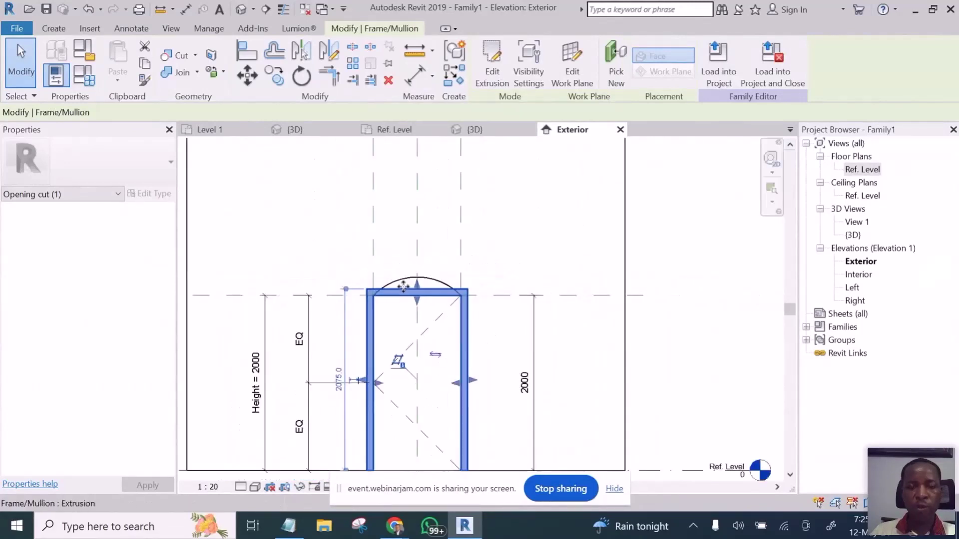
pyautogui.click(403, 291)
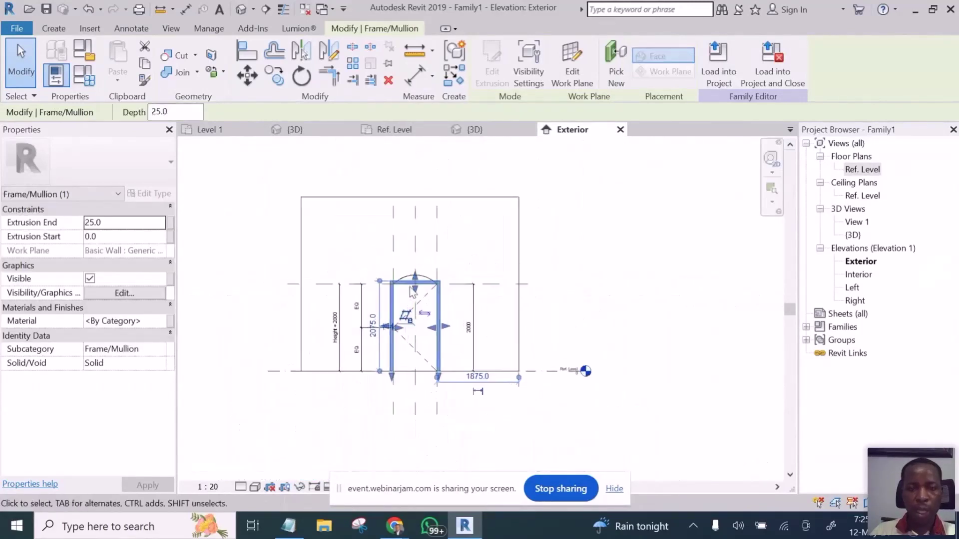
pyautogui.scroll(4, 414, 268)
pyautogui.scroll(1, 414, 267)
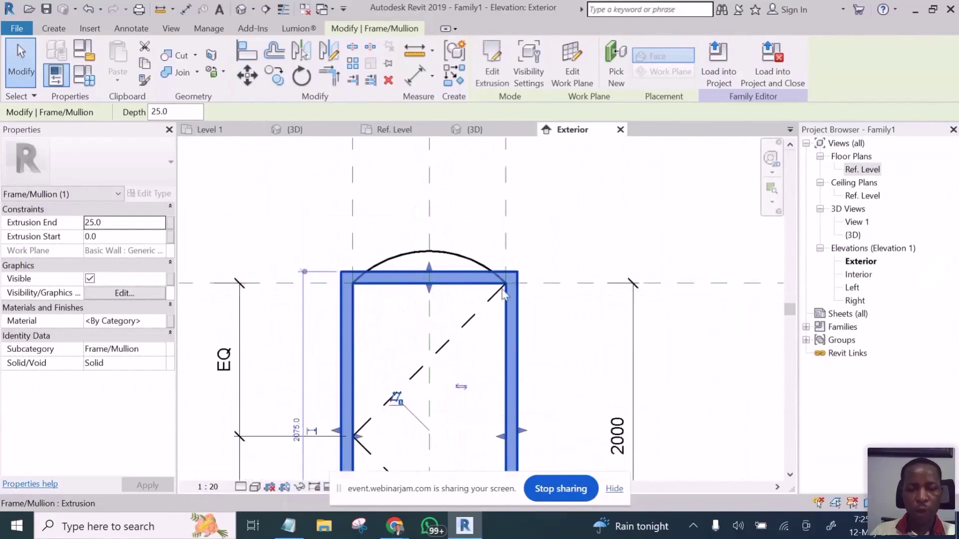
pyautogui.click(606, 216)
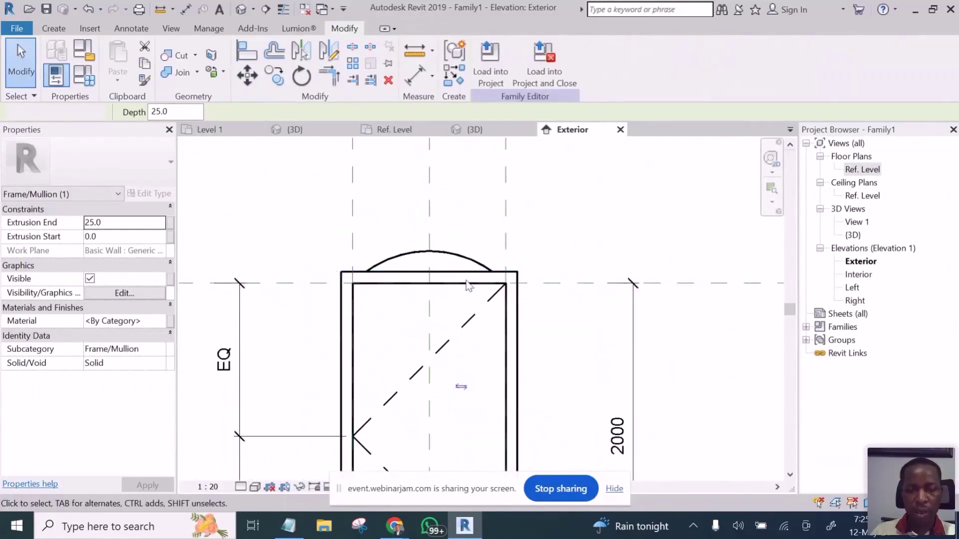
pyautogui.click(417, 277)
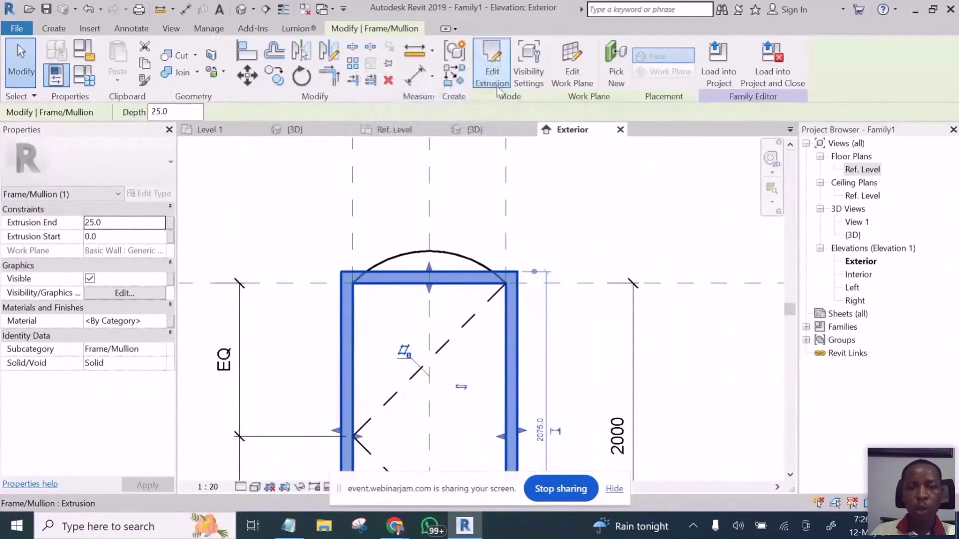
pyautogui.click(496, 80)
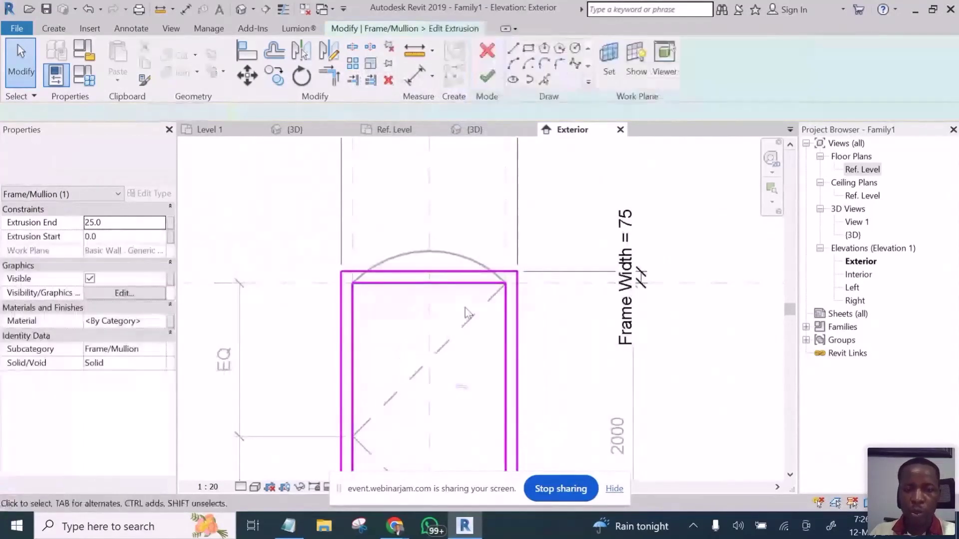
# Step: Delete the outer and inner straight top lines of the frame extrusion's sketch
pyautogui.click(414, 272)
pyautogui.press('Delete')
pyautogui.click(417, 283)
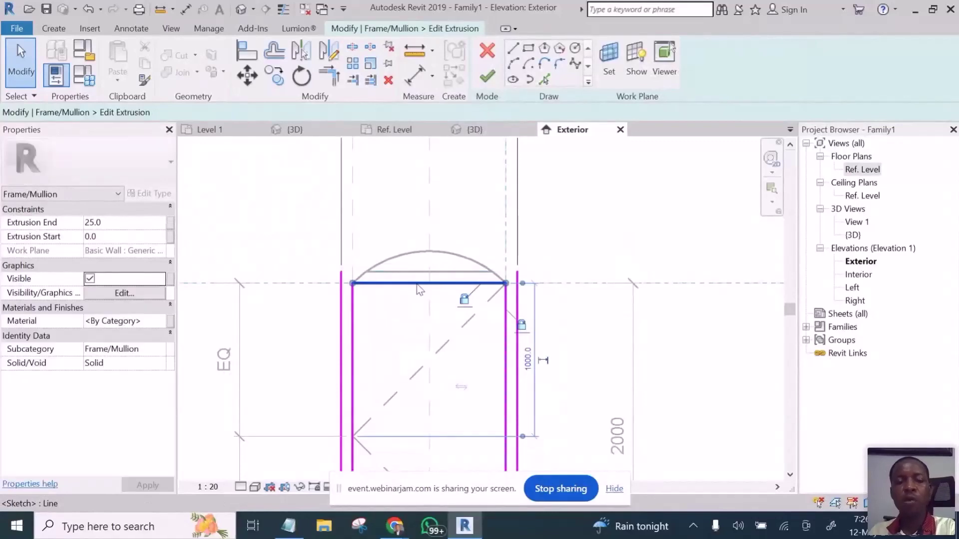
pyautogui.press('Delete')
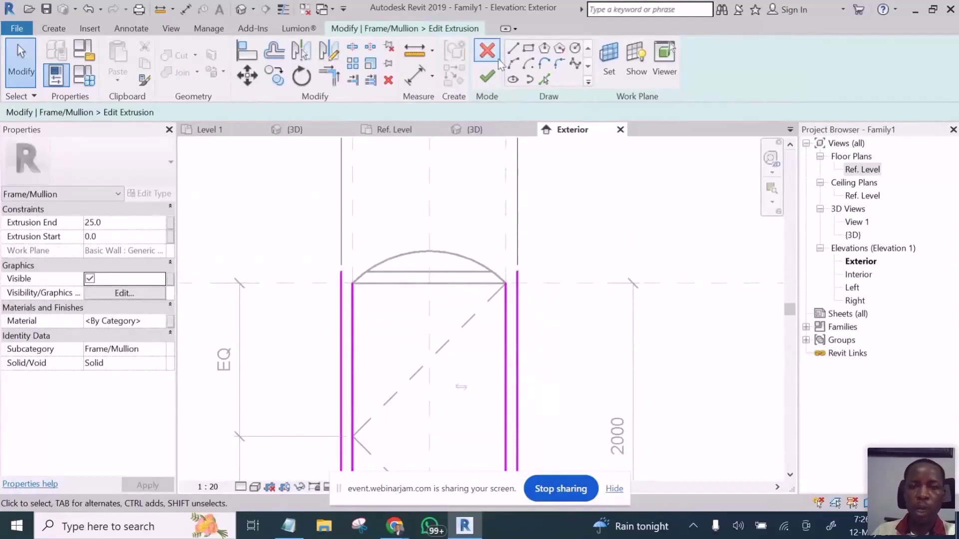
# Step: Pick the opening's arched edge as the inner top line of the frame sketch with Pick Lines
pyautogui.click(544, 79)
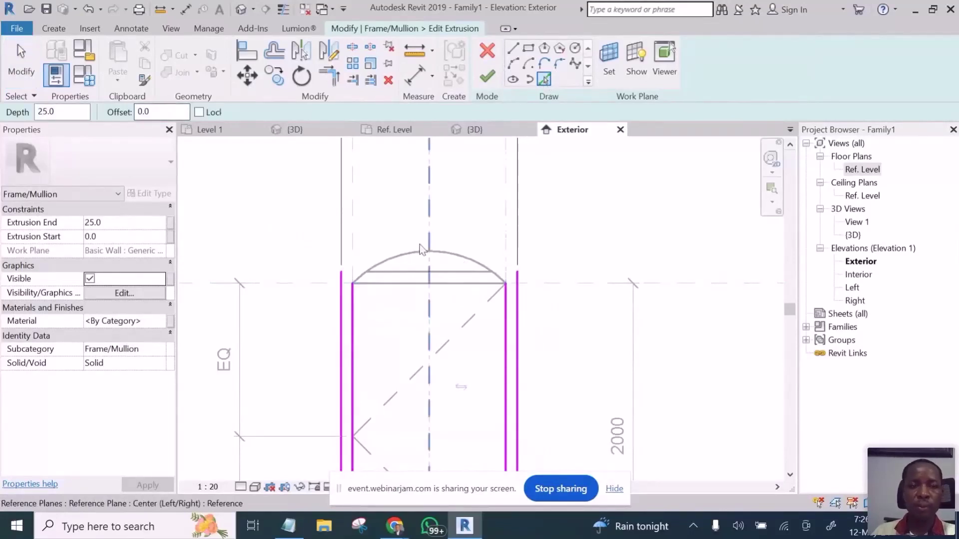
pyautogui.click(441, 253)
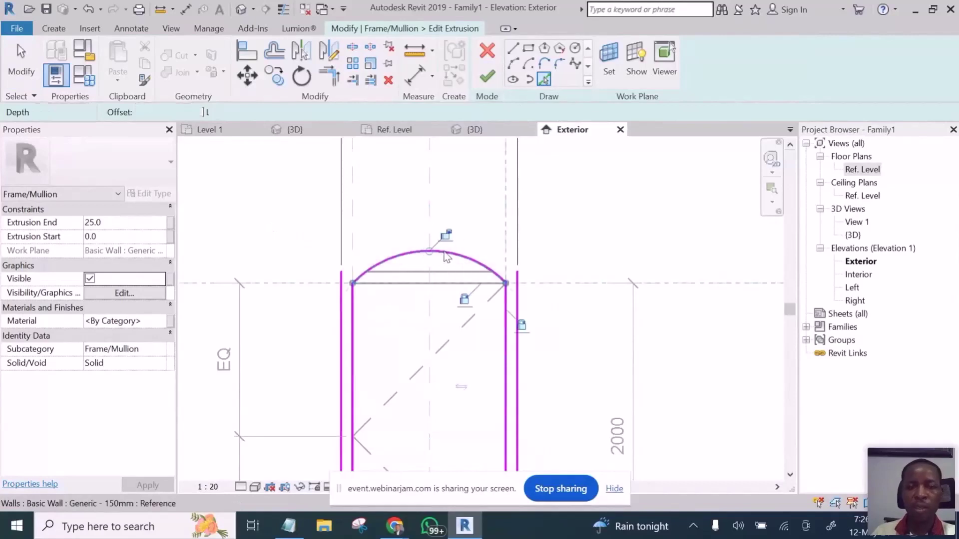
pyautogui.click(29, 61)
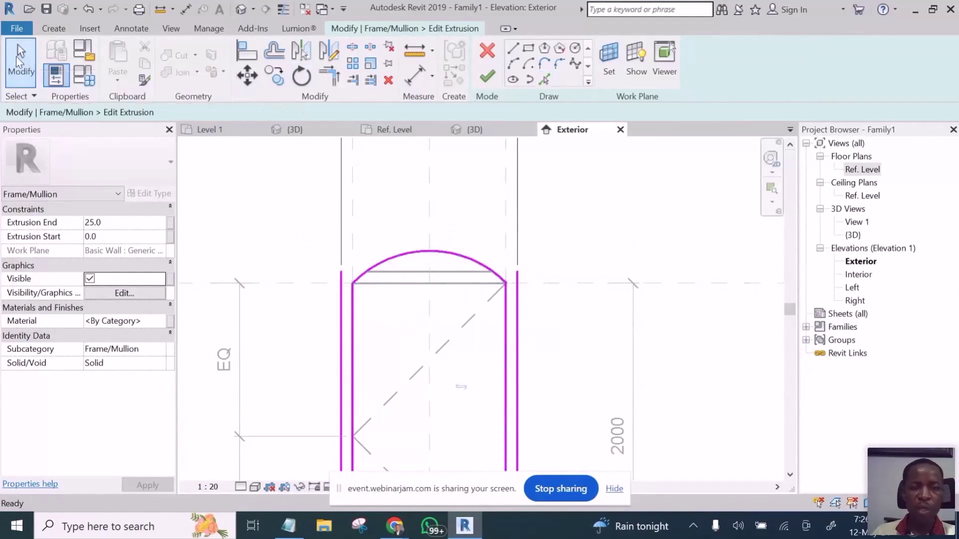
# Step: Place an aligned dimension between the inner and outer lines of the frame's jamb opposite the dimensioned Height side
pyautogui.click(418, 80)
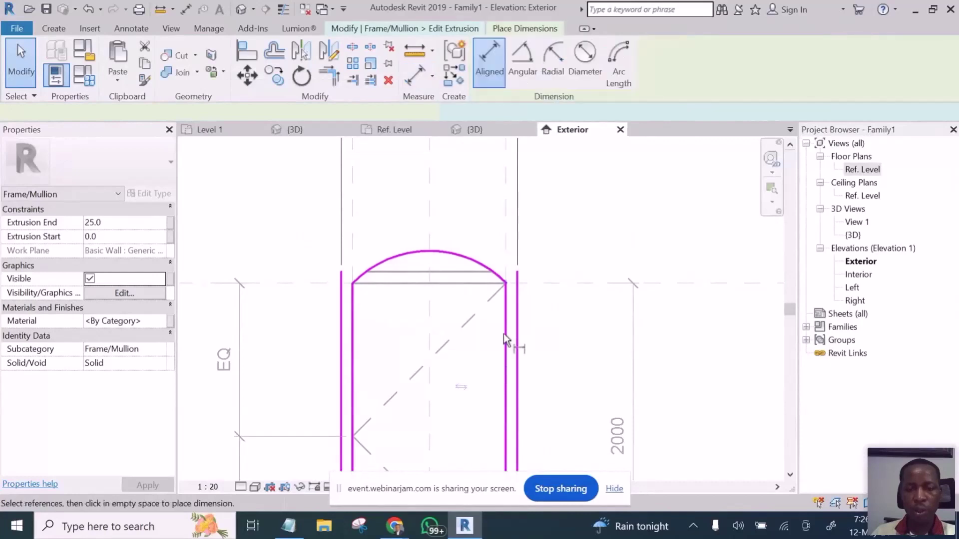
pyautogui.scroll(2, 506, 340)
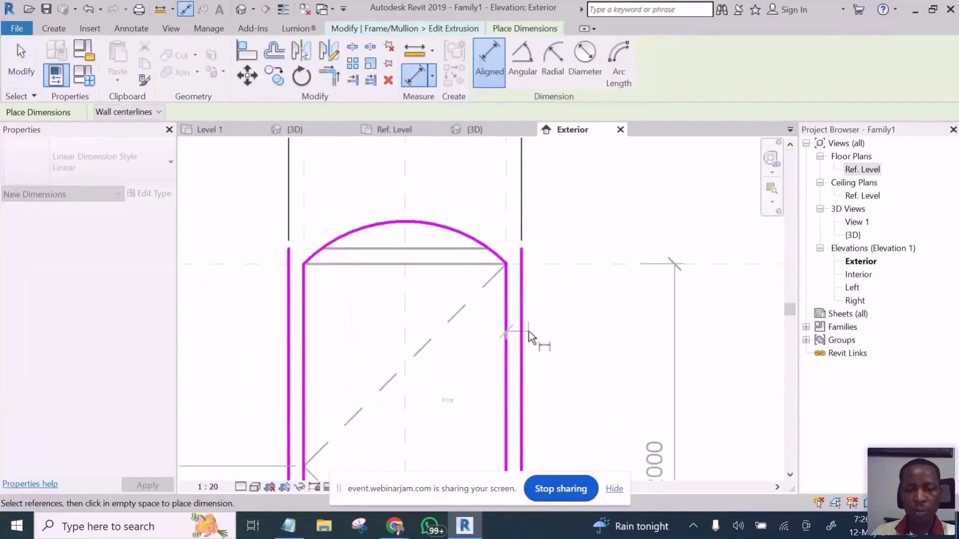
pyautogui.click(522, 369)
pyautogui.click(487, 387)
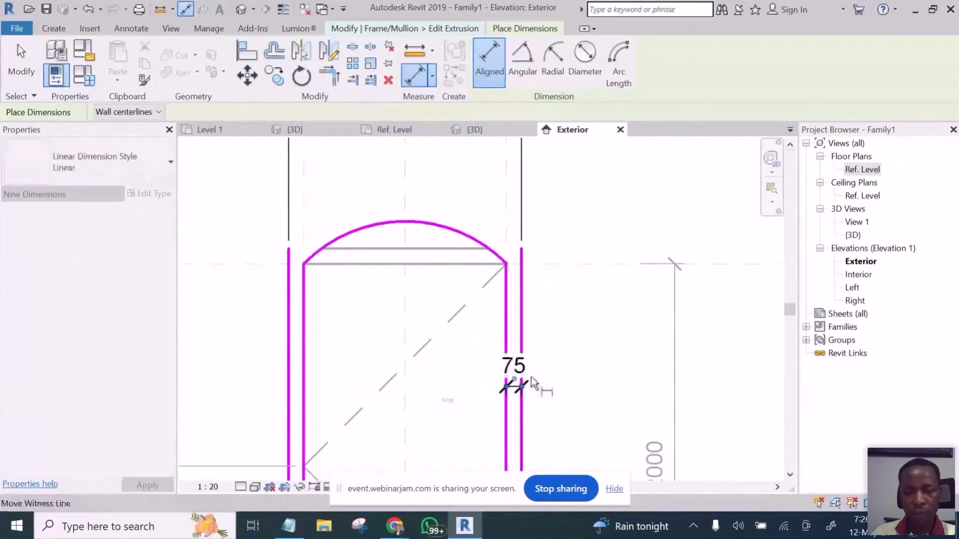
pyautogui.scroll(2, 531, 370)
pyautogui.scroll(-5, 574, 382)
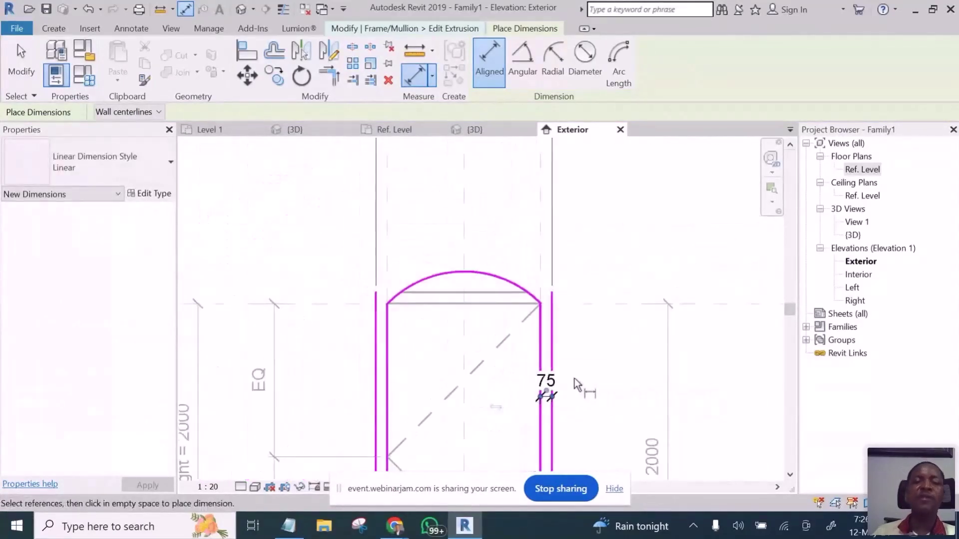
pyautogui.click(21, 63)
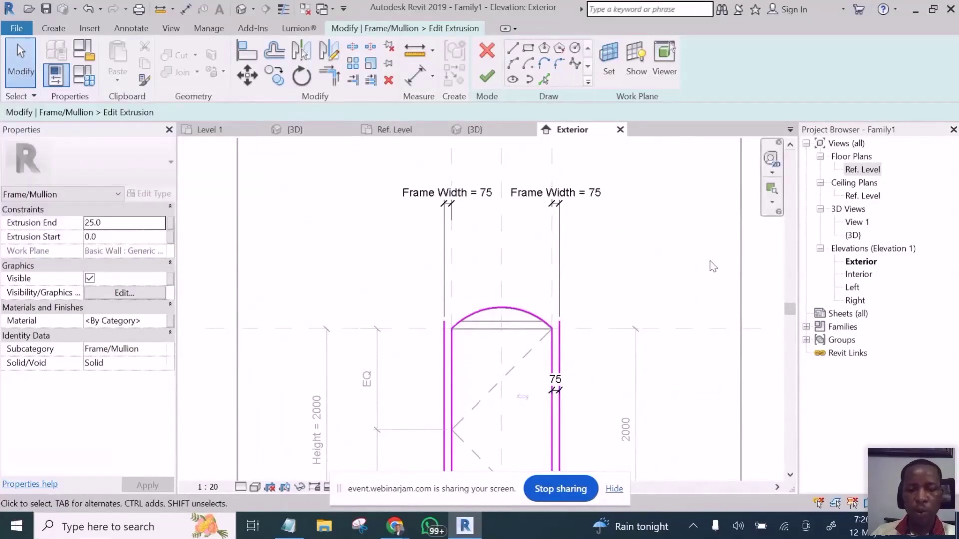
# Step: Offset a copy of the frame sketch's inner arc outward by 75 mm to form the outer top line
pyautogui.scroll(2, 496, 308)
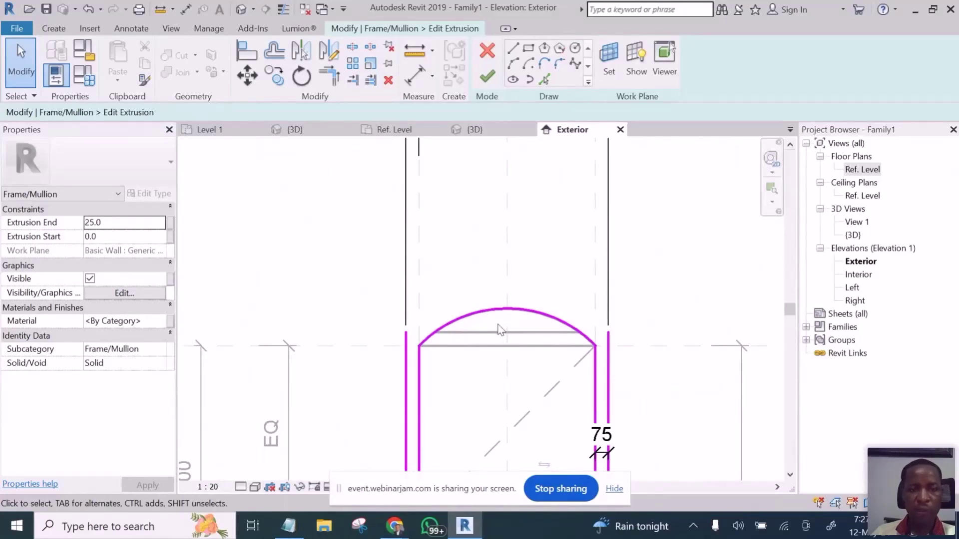
pyautogui.press('o')
pyautogui.press('f')
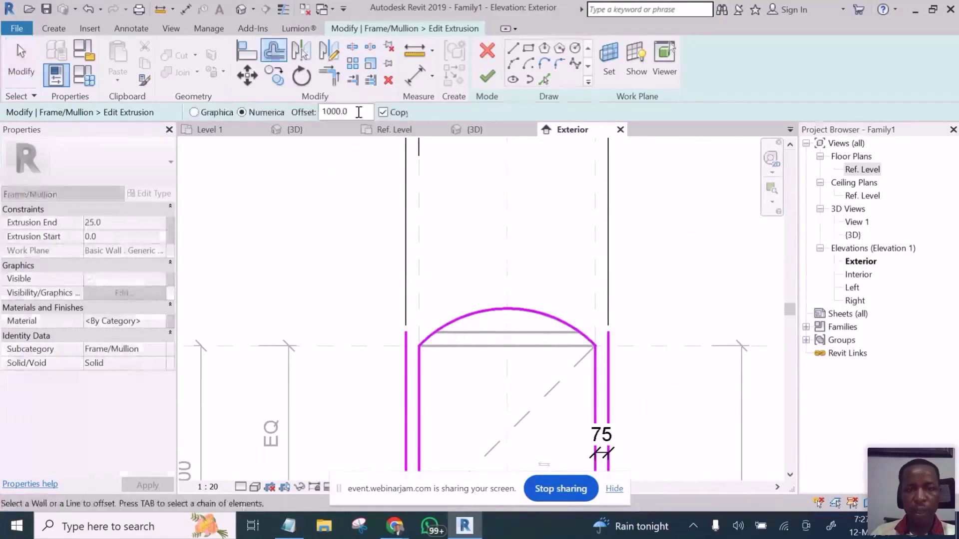
pyautogui.doubleClick(356, 112)
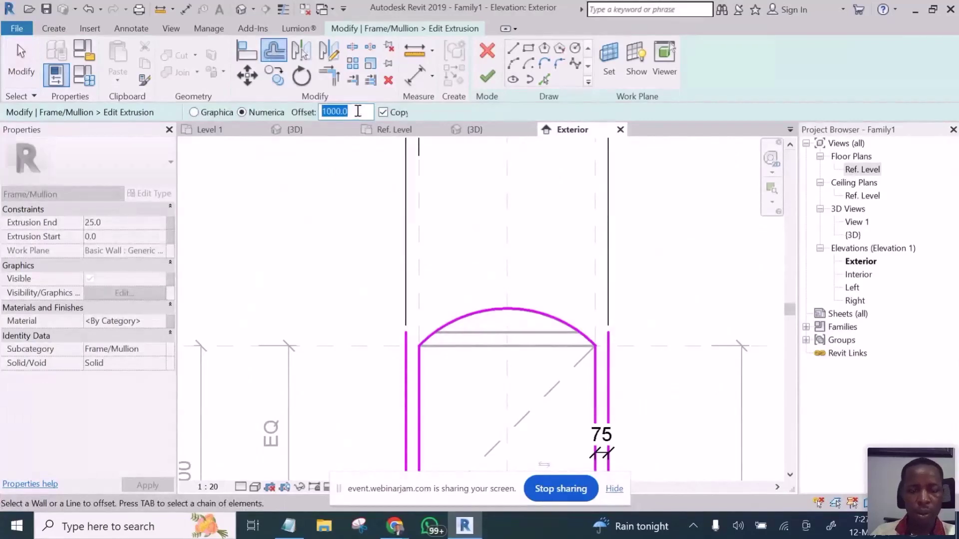
pyautogui.write('1')
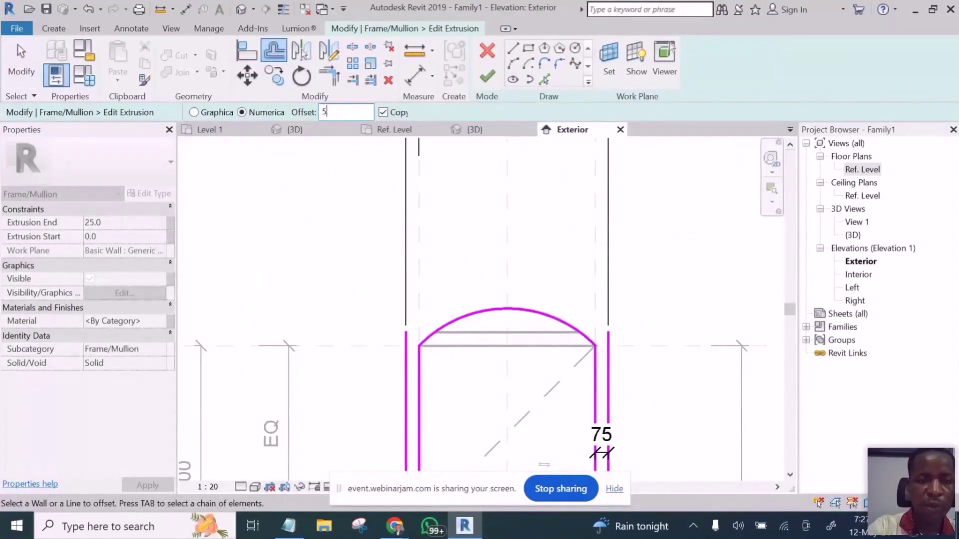
pyautogui.press('BackSpace')
pyautogui.write('75')
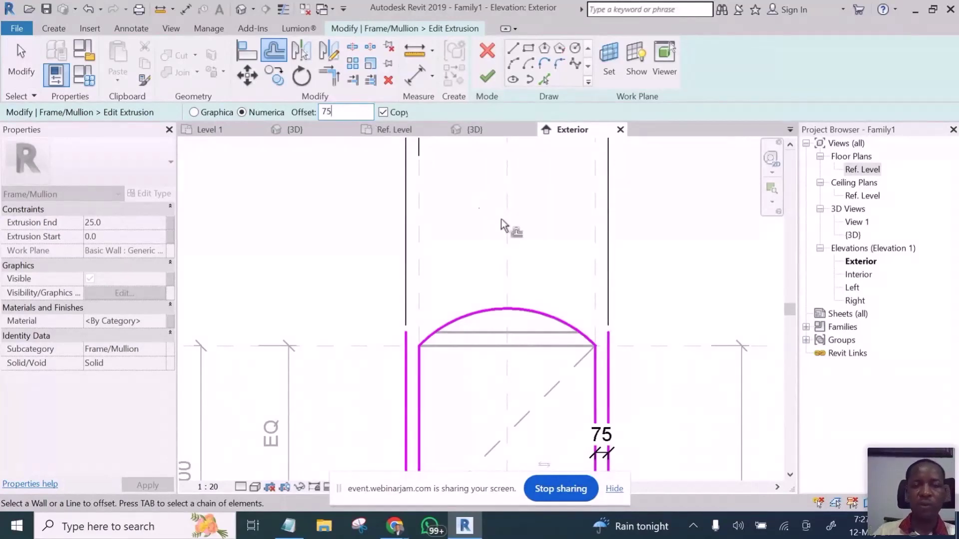
pyautogui.click(494, 307)
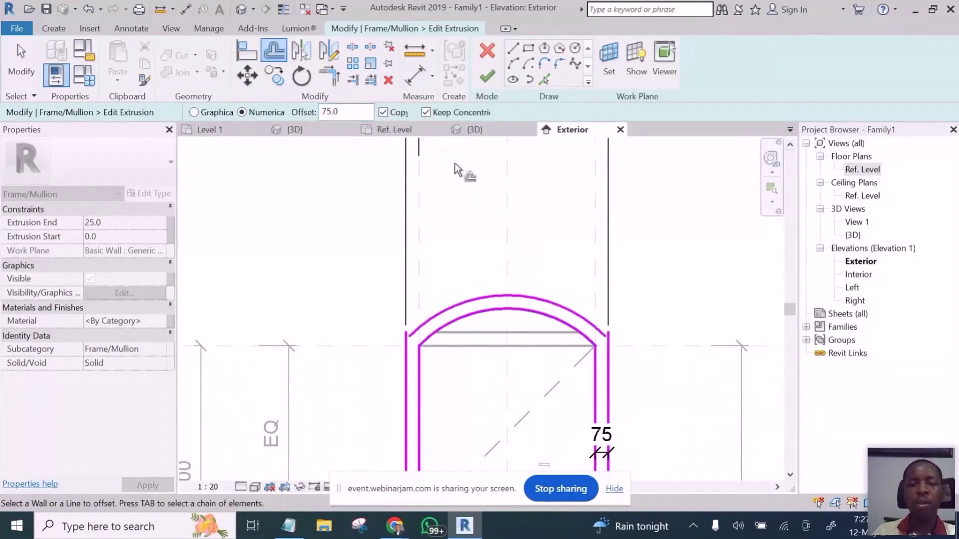
# Step: Trim the offset outer arc and the frame's outer jamb lines to meet at the sketch's corners
pyautogui.click(329, 76)
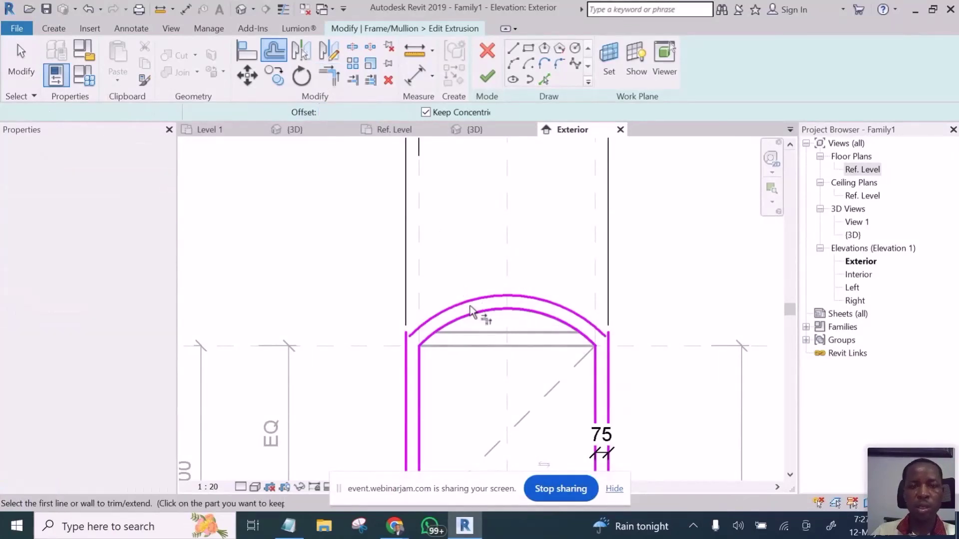
pyautogui.click(330, 75)
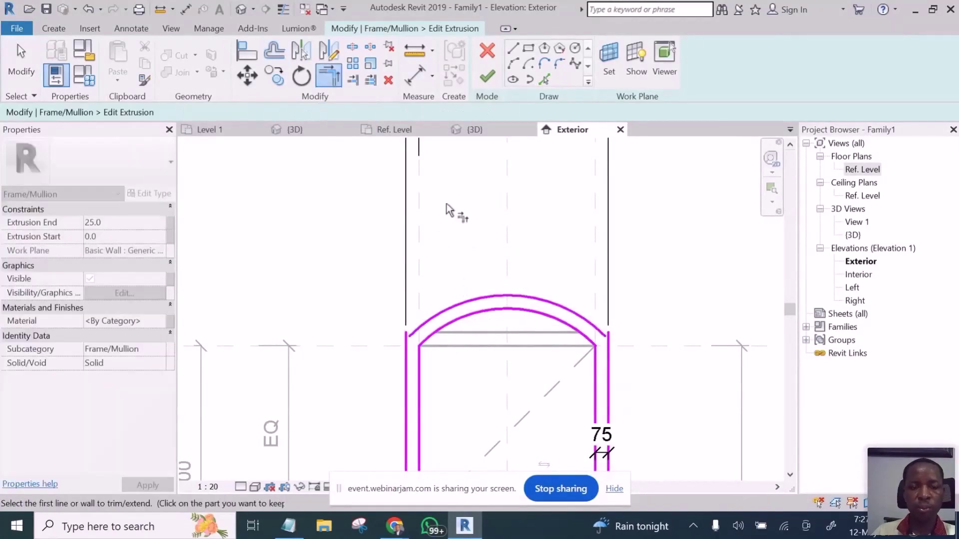
pyautogui.click(477, 307)
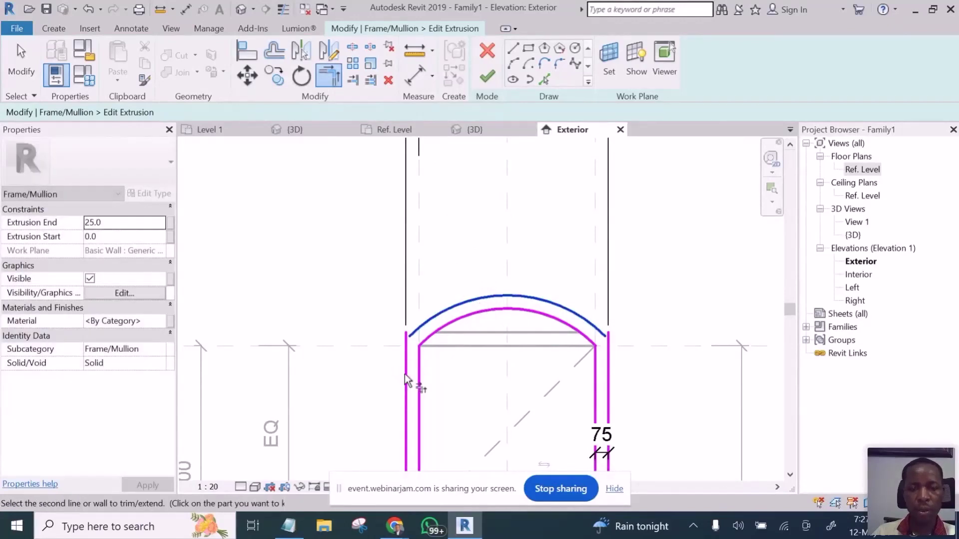
pyautogui.click(406, 379)
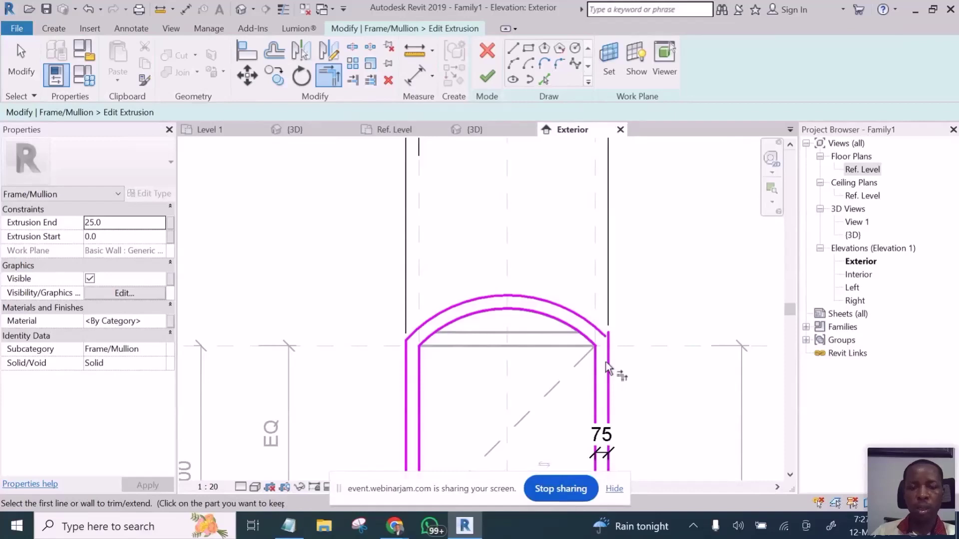
# Step: For the frame's material, duplicate the Default Wall material and name the copy Architrave
pyautogui.press('z')
pyautogui.press('f')
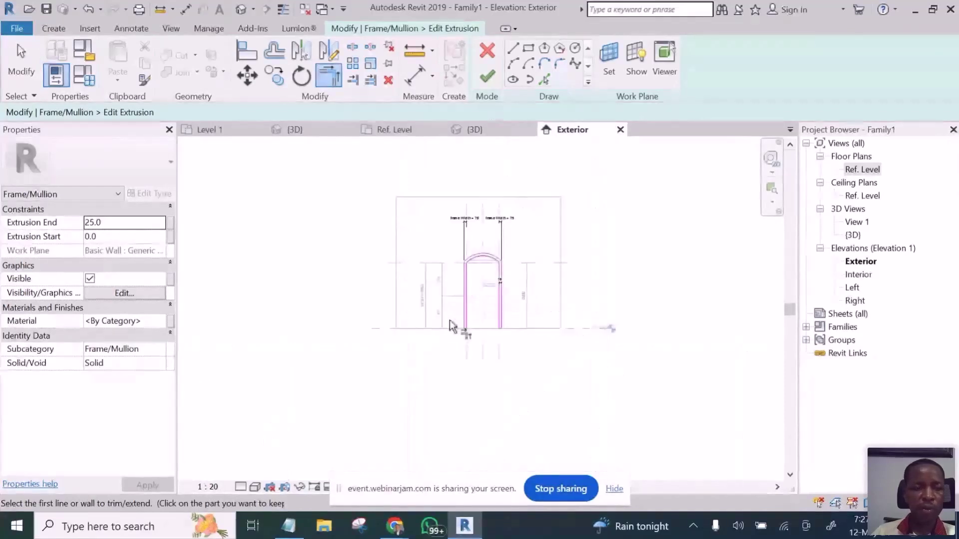
pyautogui.click(160, 321)
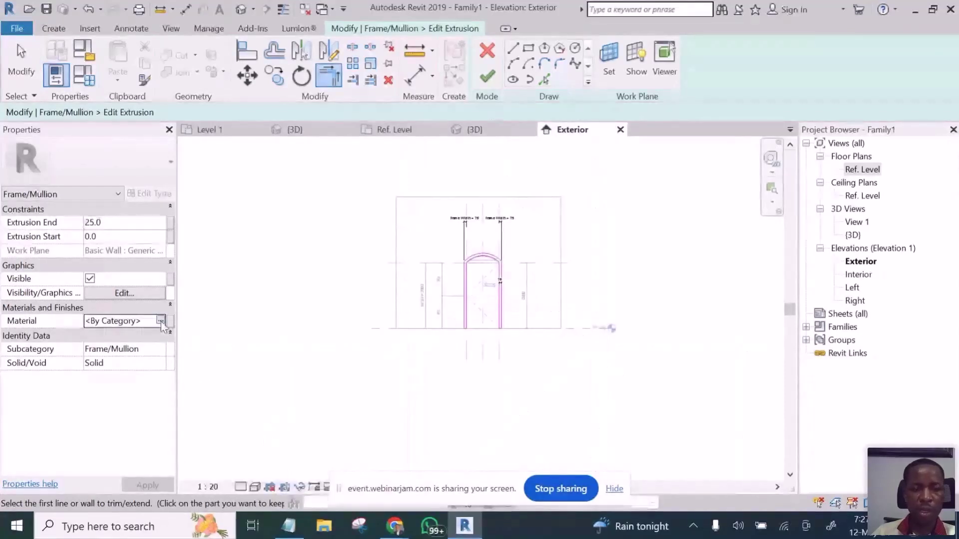
pyautogui.click(159, 320)
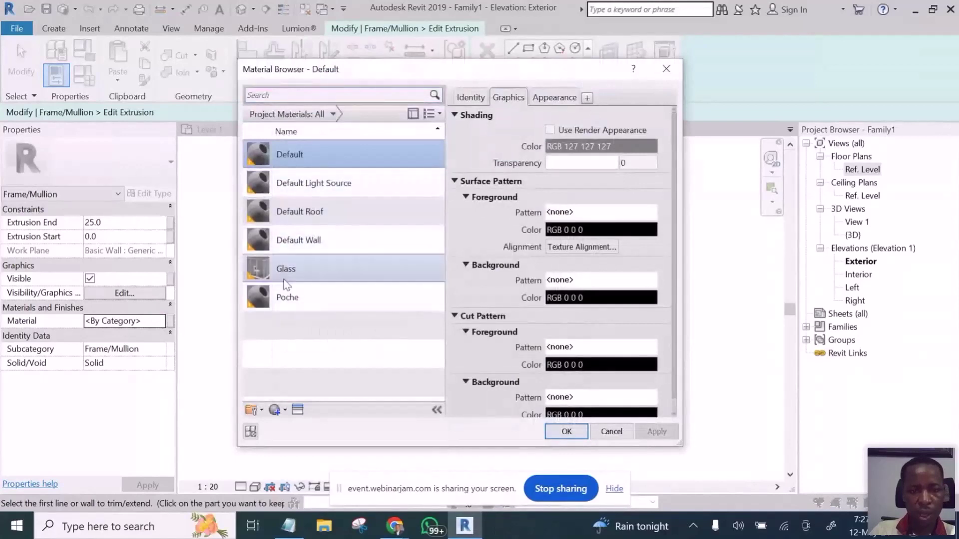
pyautogui.rightClick(286, 242)
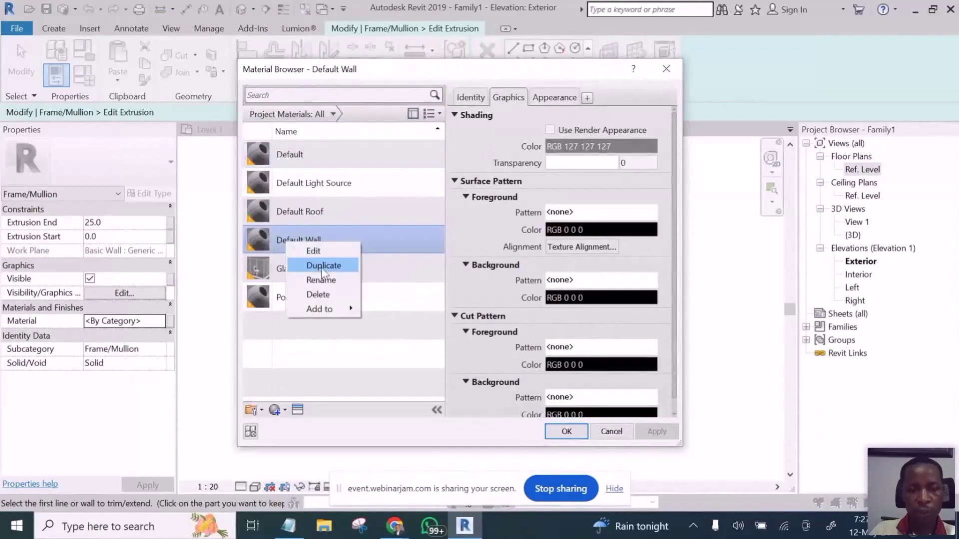
pyautogui.click(322, 269)
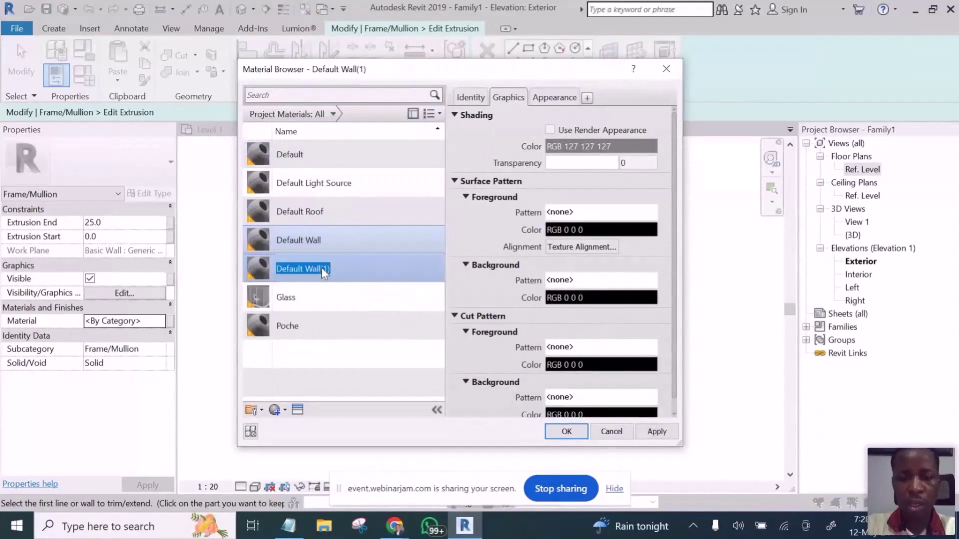
pyautogui.press('BackSpace')
pyautogui.write('Architrave')
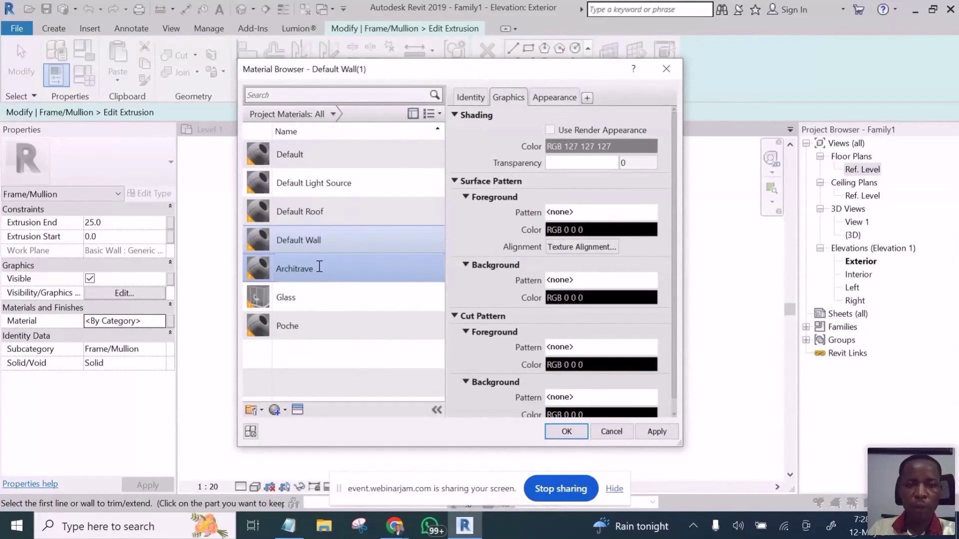
# Step: Replace the Architrave material's appearance with the Andiroba asset from the Appearance Library's Wood category
pyautogui.click(559, 97)
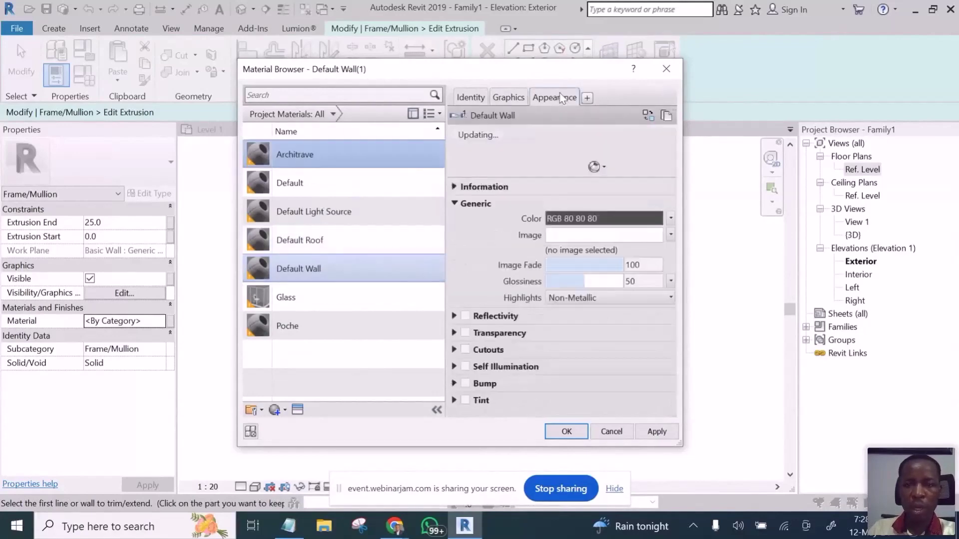
pyautogui.click(651, 115)
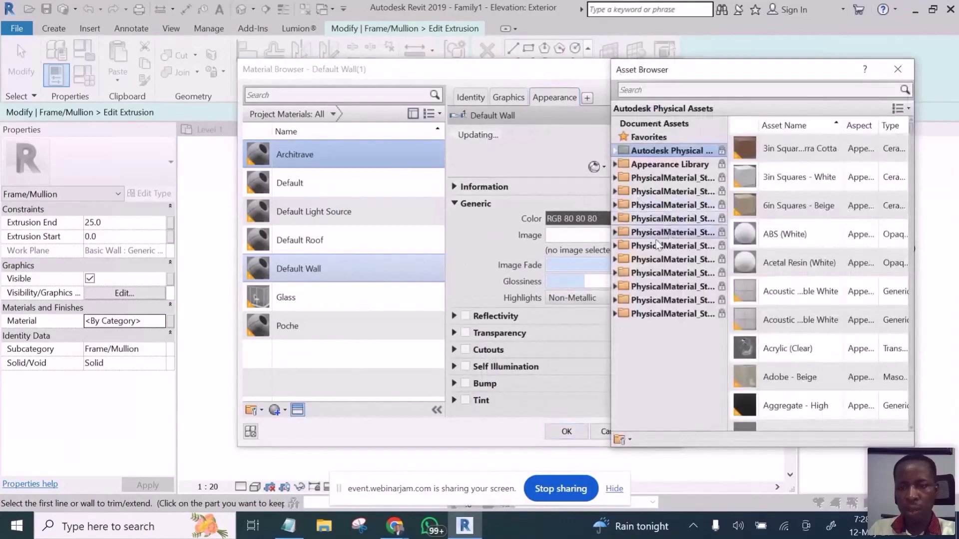
pyautogui.click(633, 165)
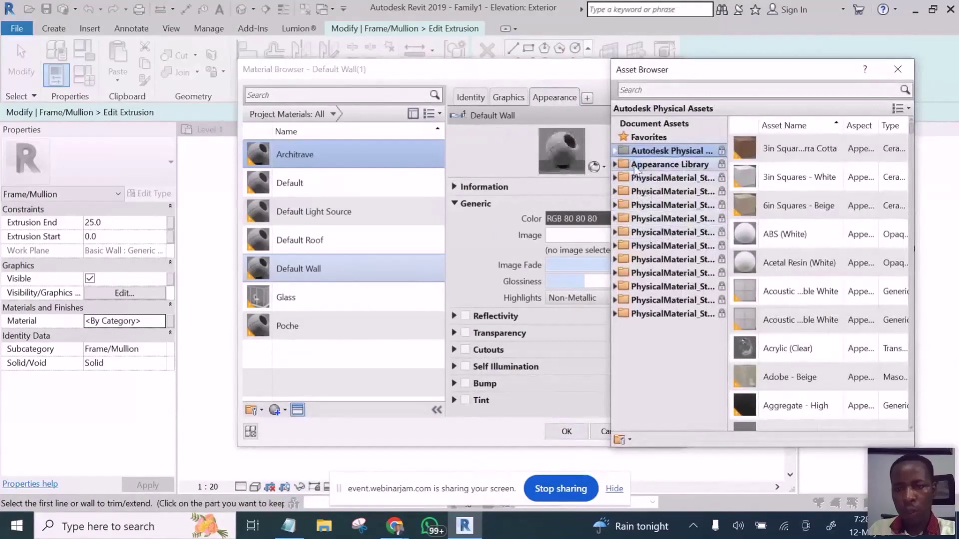
pyautogui.doubleClick(633, 165)
pyautogui.scroll(-5, 711, 369)
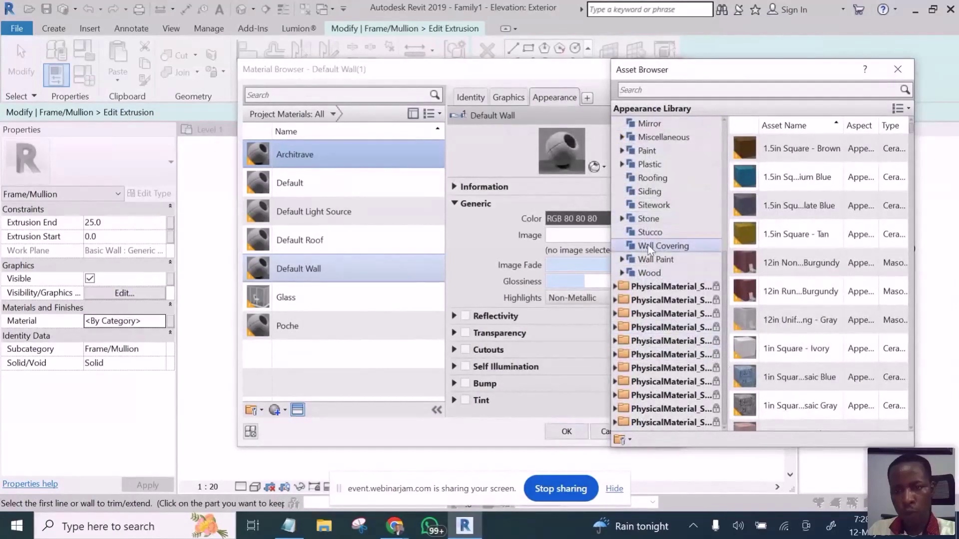
pyautogui.click(648, 274)
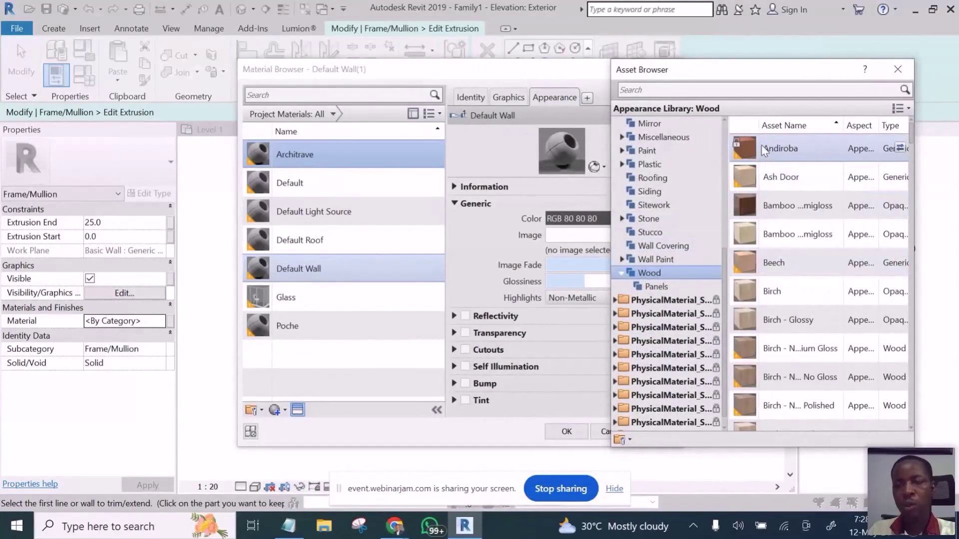
pyautogui.click(898, 145)
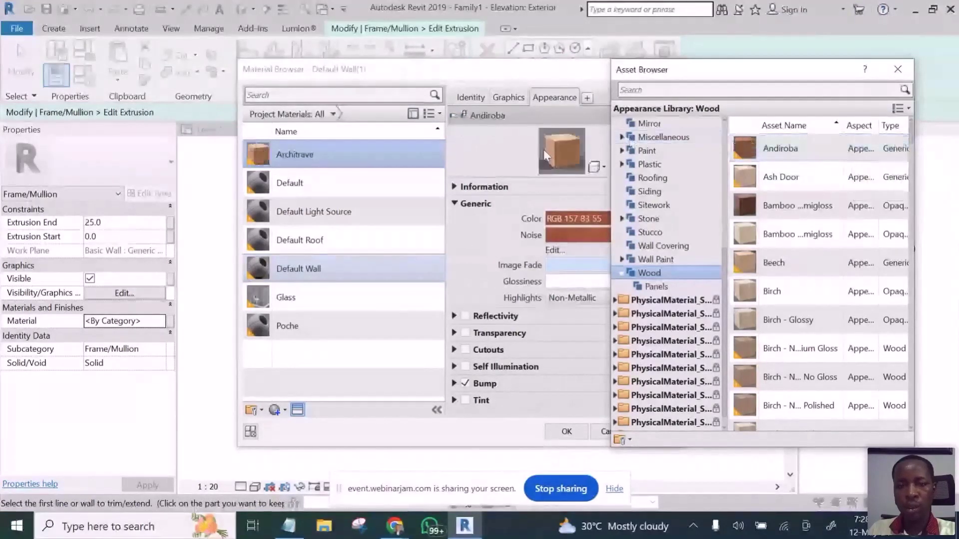
# Step: Apply the Architrave material to the frame extrusion and finish editing its sketch
pyautogui.click(497, 187)
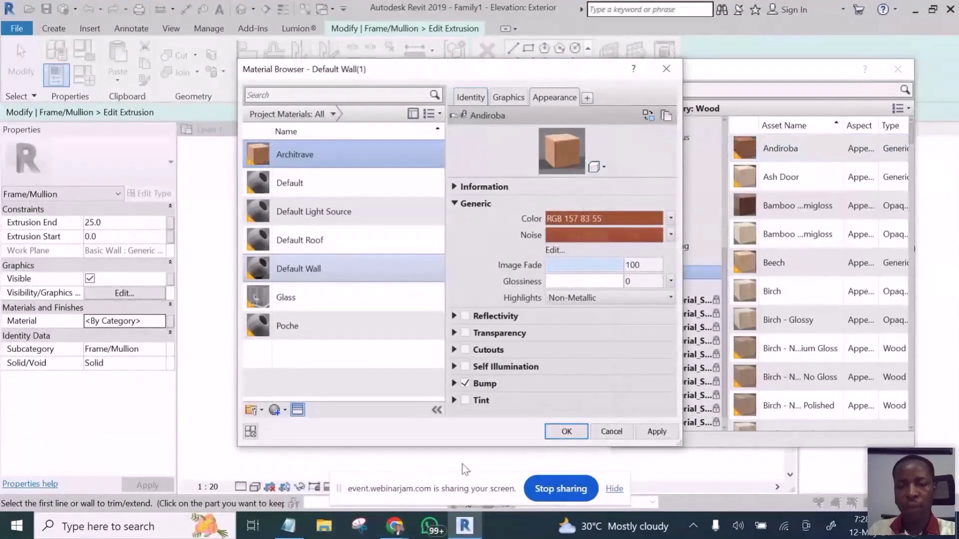
pyautogui.click(654, 433)
pyautogui.click(570, 434)
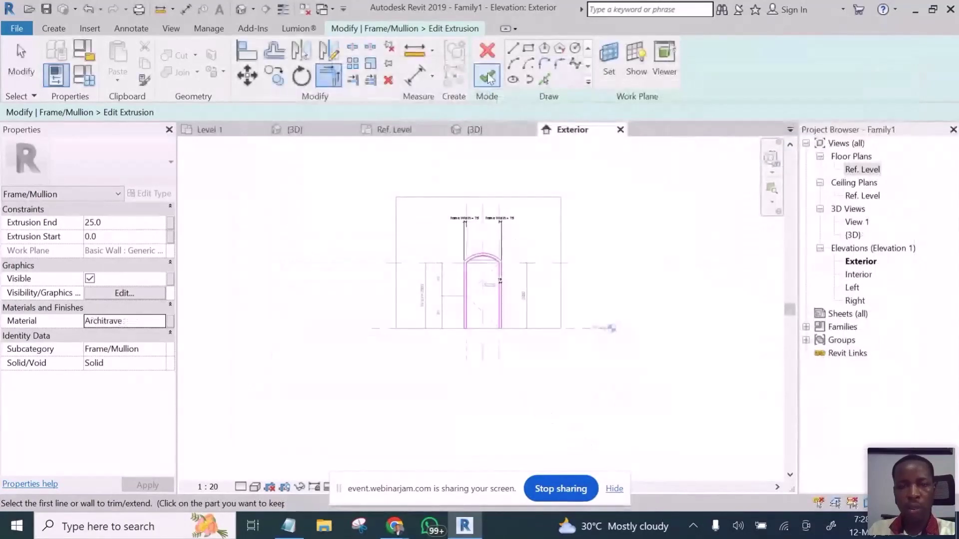
pyautogui.click(485, 79)
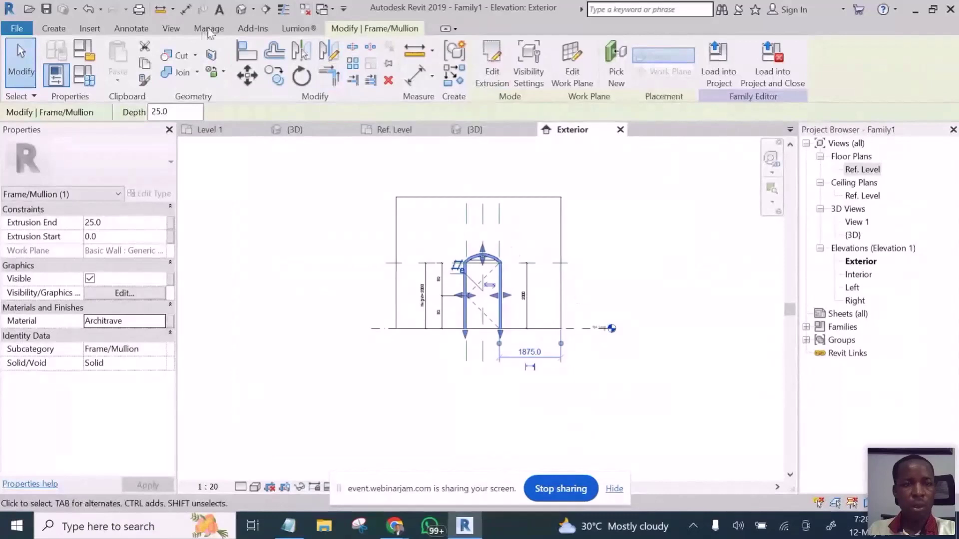
# Step: In the 3D view, select the straight-topped frame on the wall's other side and open its sketch for editing in the Interior elevation
pyautogui.click(241, 8)
pyautogui.press('Escape')
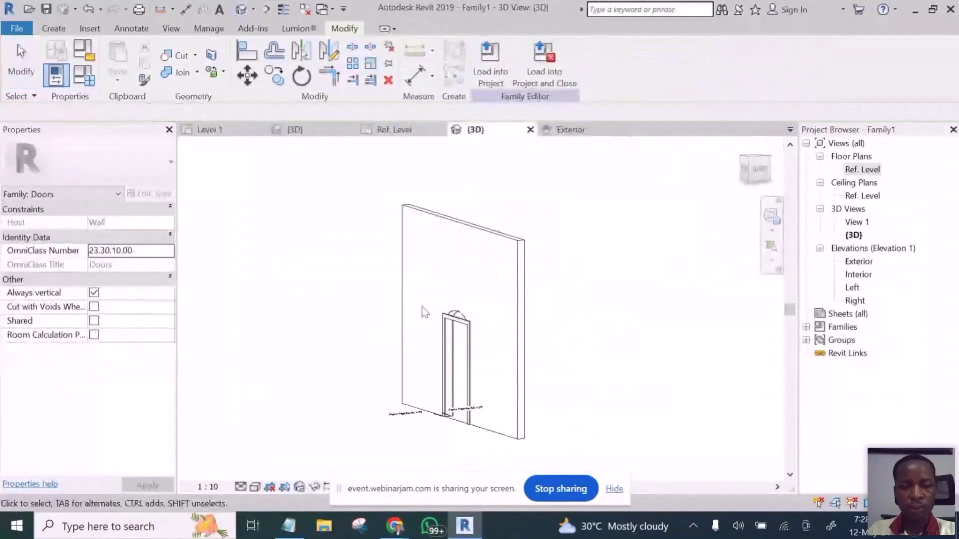
pyautogui.scroll(1, 481, 337)
pyautogui.scroll(1, 482, 341)
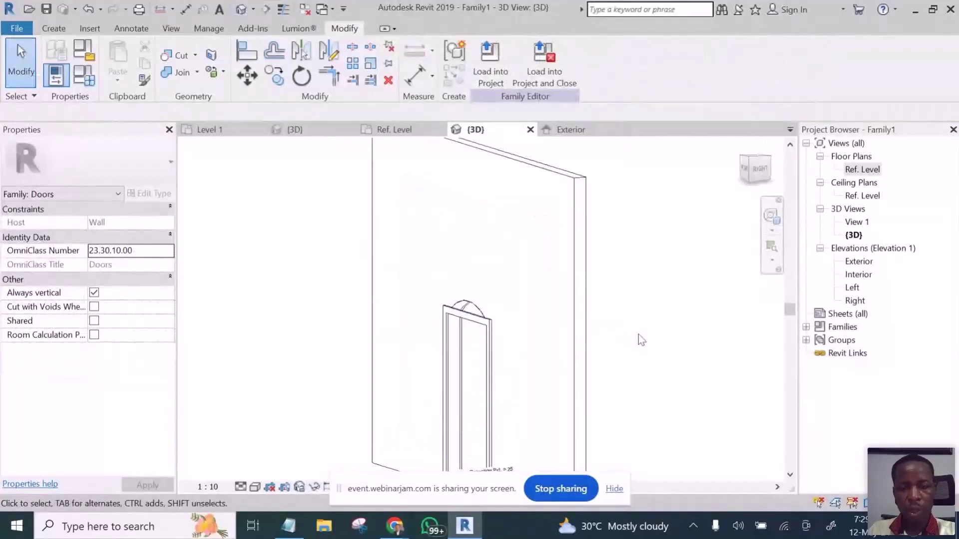
pyautogui.keyDown('shift'); pyautogui.moveTo(642, 340); pyautogui.dragTo(462, 275, button='middle'); pyautogui.keyUp('shift')
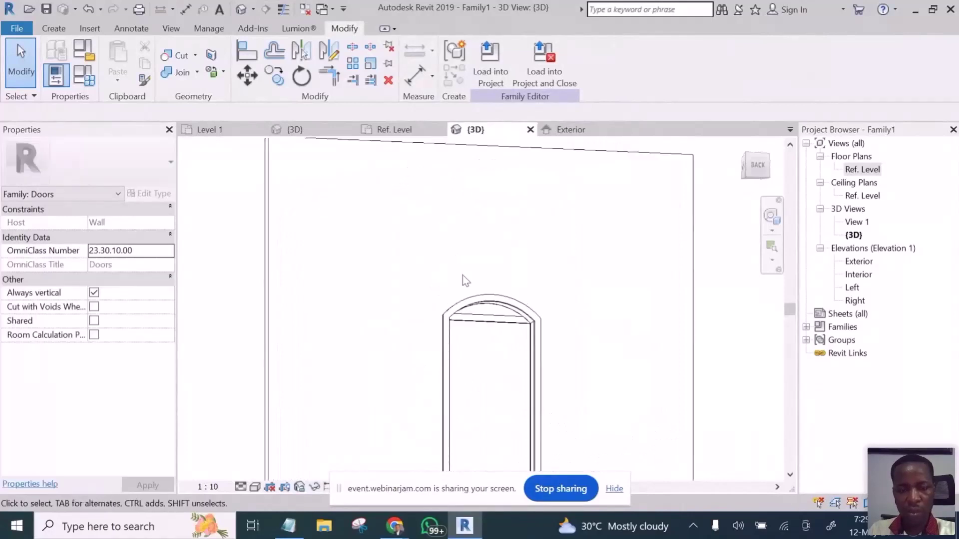
pyautogui.scroll(3, 476, 322)
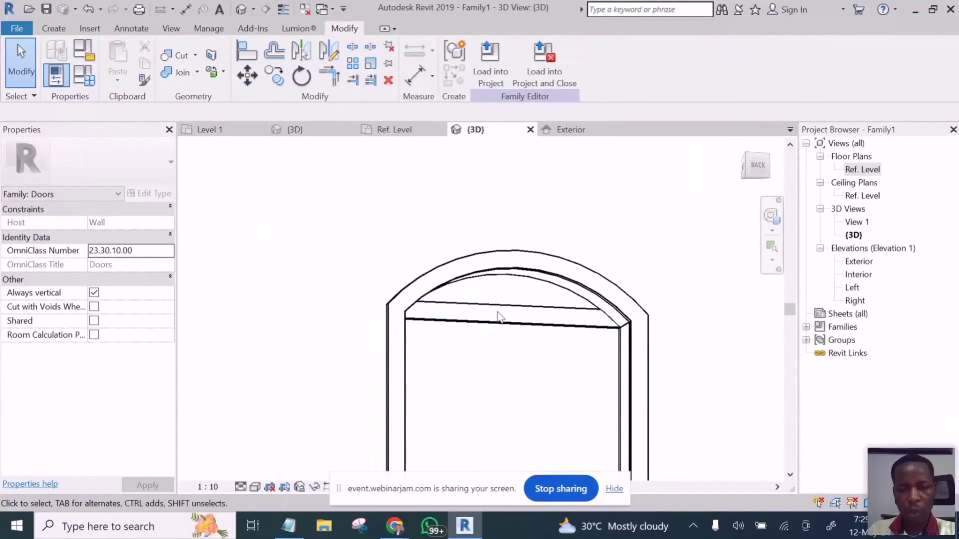
pyautogui.click(504, 325)
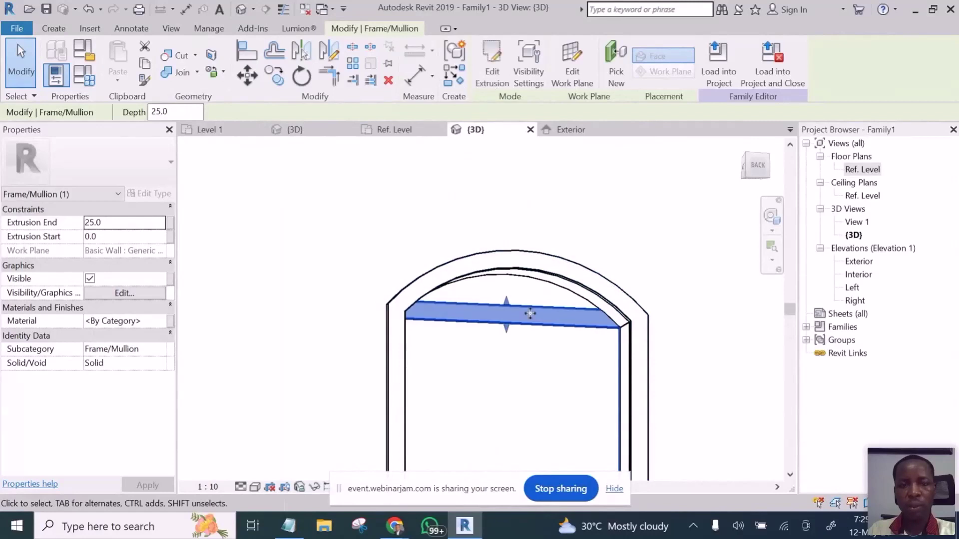
pyautogui.click(495, 70)
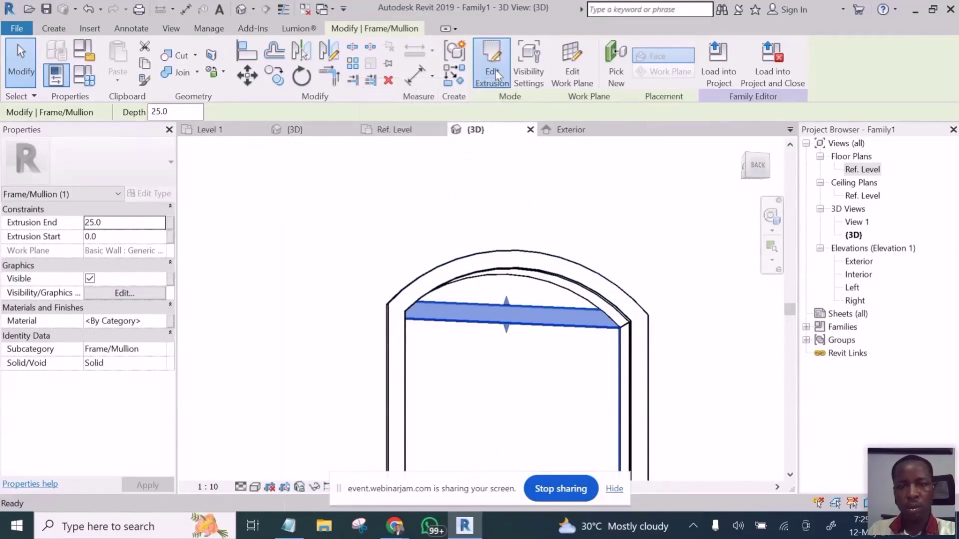
pyautogui.doubleClick(854, 275)
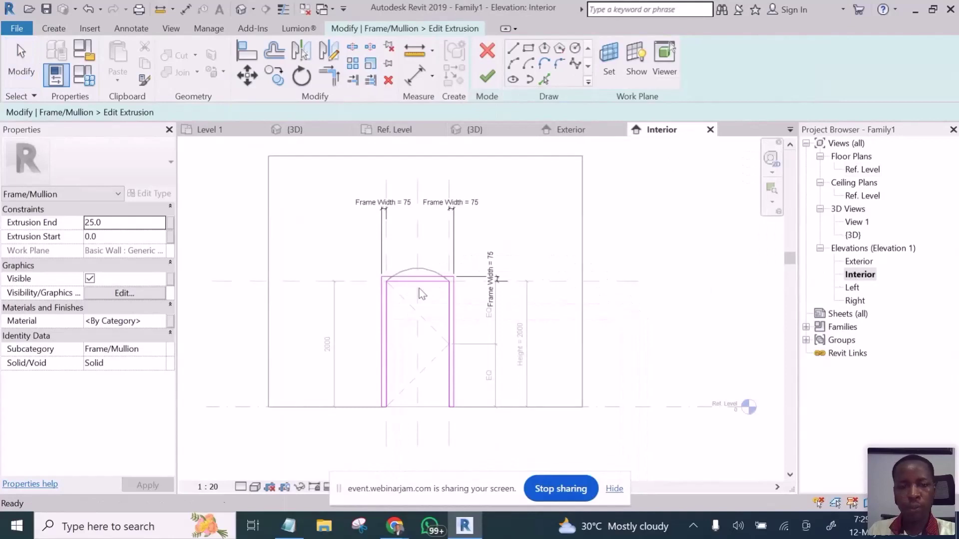
# Step: Delete the inner and outer horizontal top lines of the frame sketch
pyautogui.scroll(5, 411, 281)
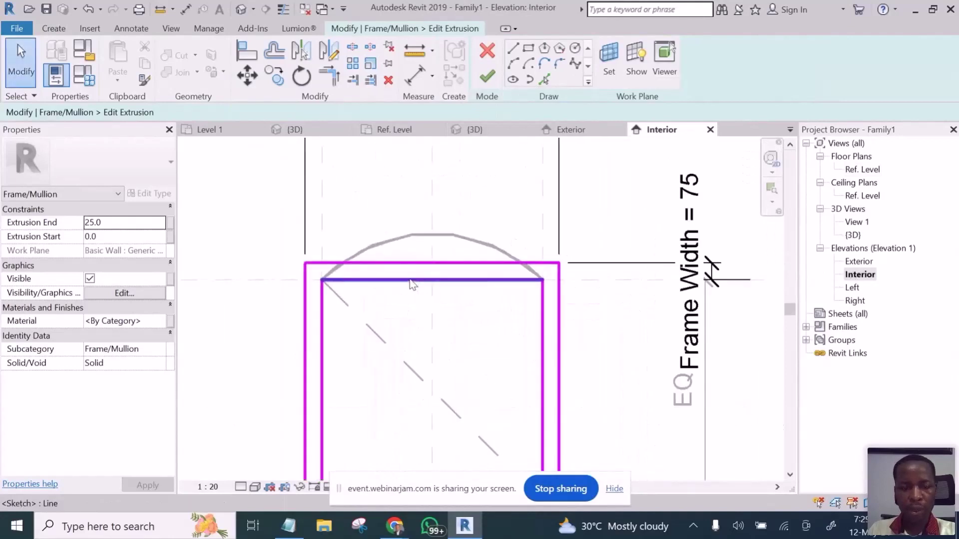
pyautogui.scroll(2, 410, 283)
pyautogui.click(411, 281)
pyautogui.press('Delete')
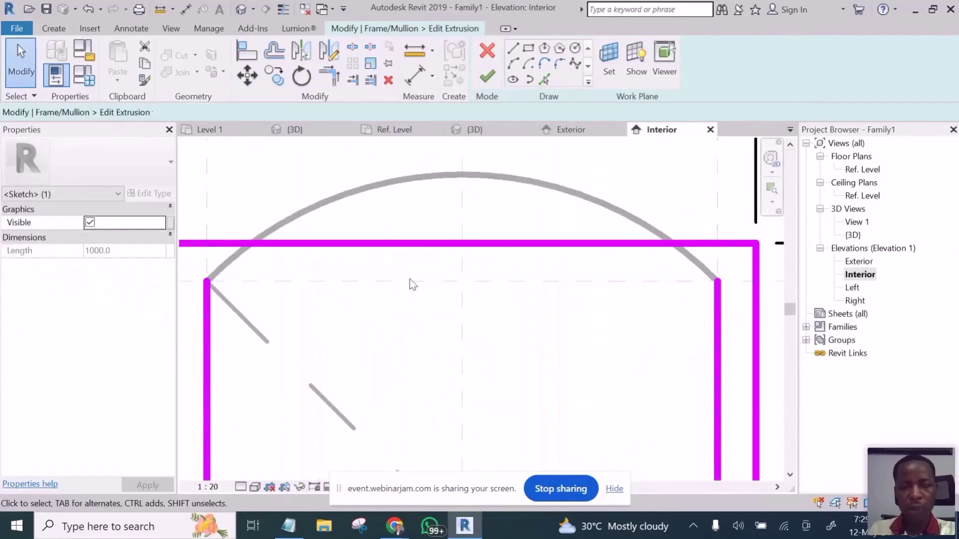
pyautogui.click(427, 244)
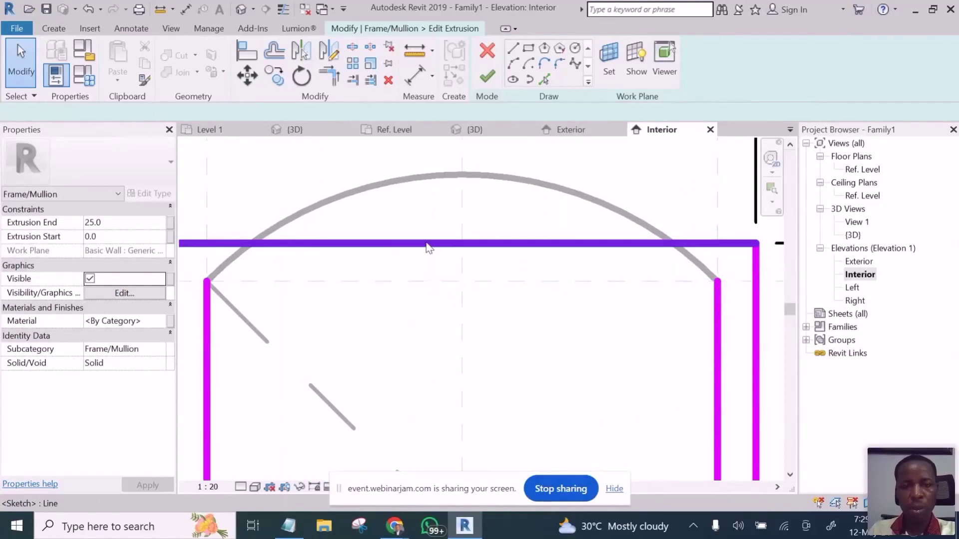
pyautogui.press('Delete')
# Step: Trace the opening's arch as the frame's inner edge and offset a copy of it 75 mm outward
pyautogui.scroll(-2, 493, 282)
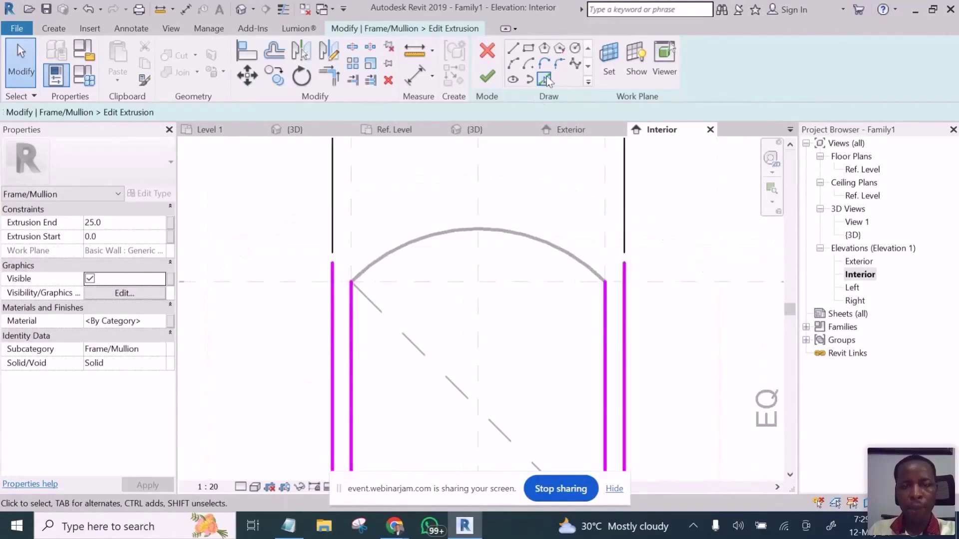
pyautogui.click(545, 78)
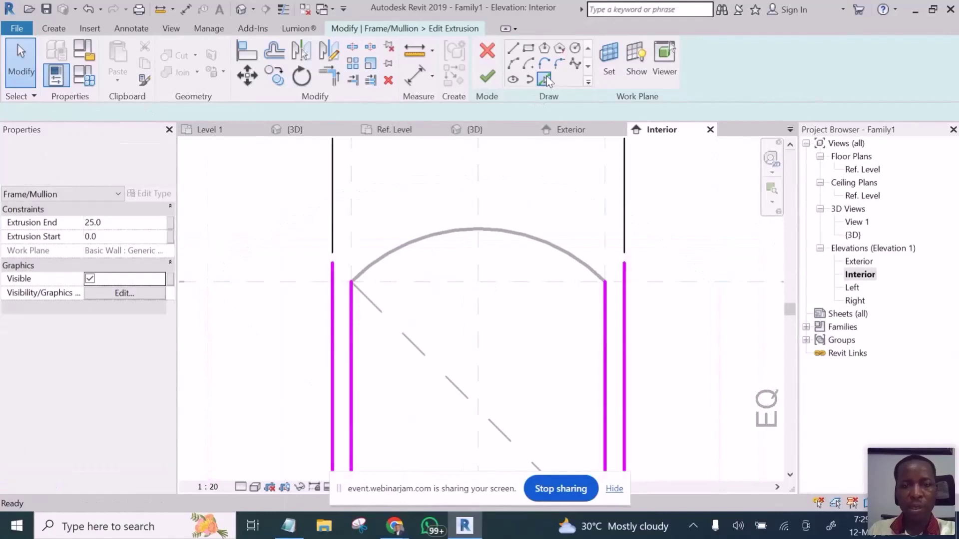
pyautogui.click(451, 237)
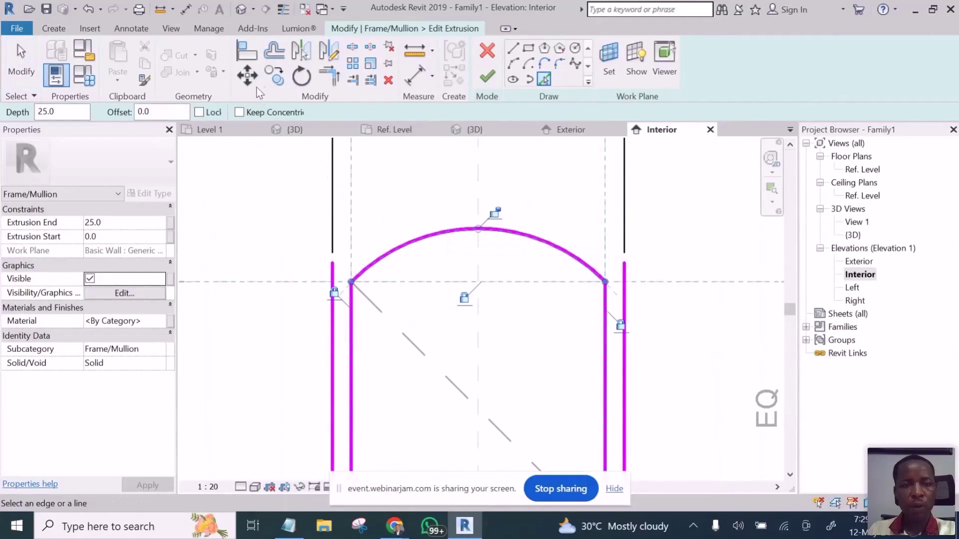
pyautogui.click(258, 74)
pyautogui.click(278, 52)
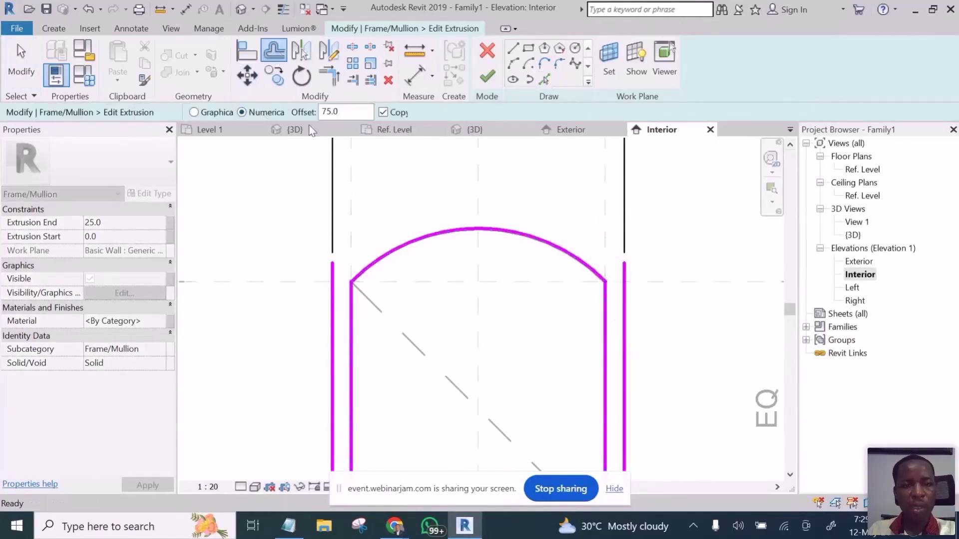
pyautogui.click(500, 228)
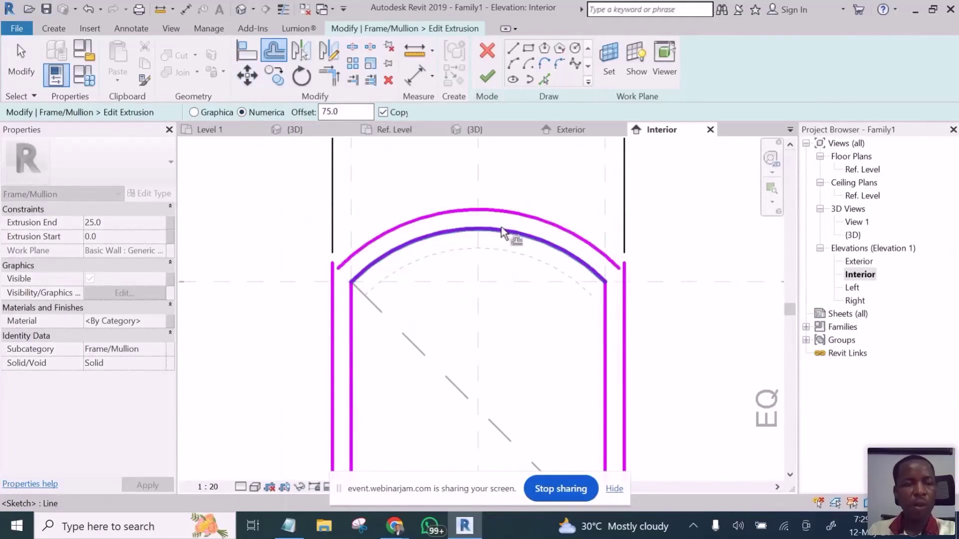
pyautogui.click(21, 59)
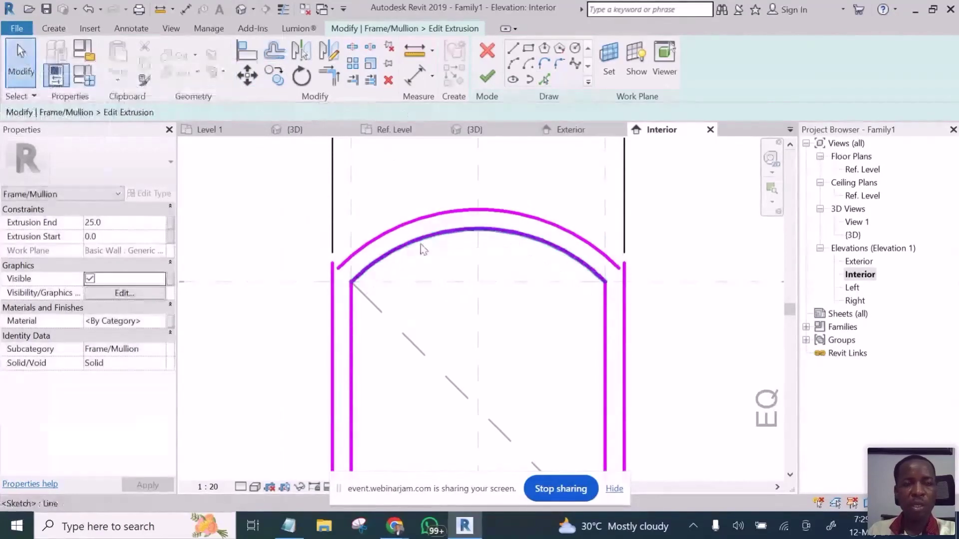
# Step: Trim and extend the outer arch to corners with both outer vertical lines, and finish the frame sketch
pyautogui.click(329, 77)
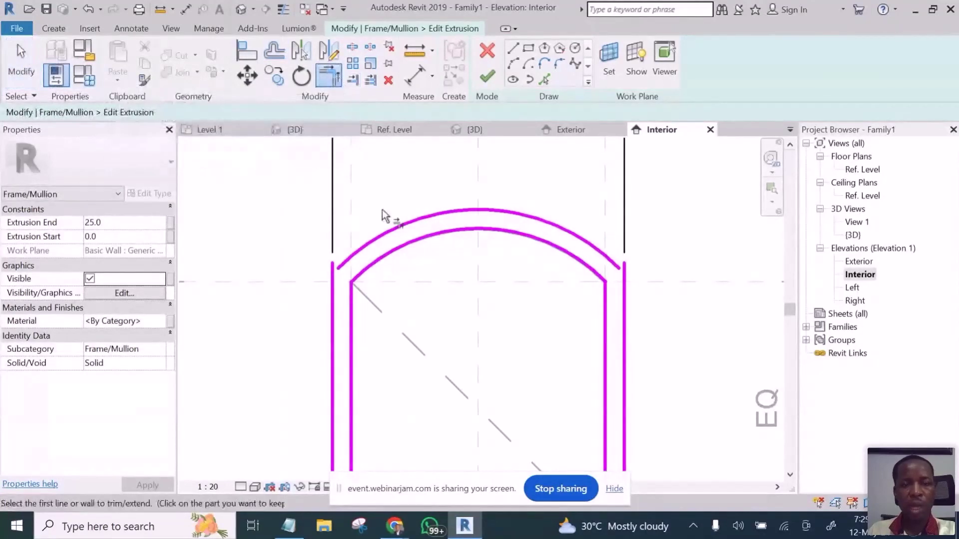
pyautogui.click(408, 223)
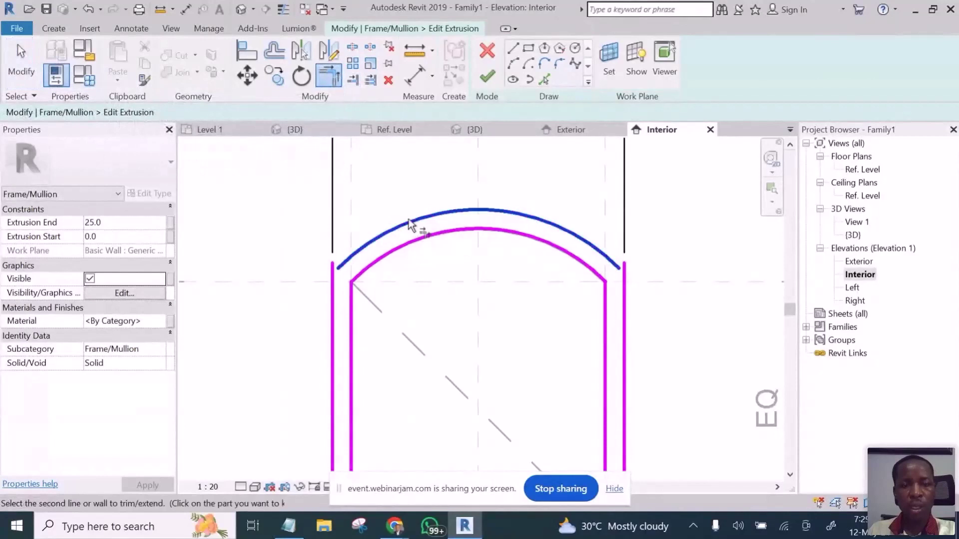
pyautogui.click(340, 357)
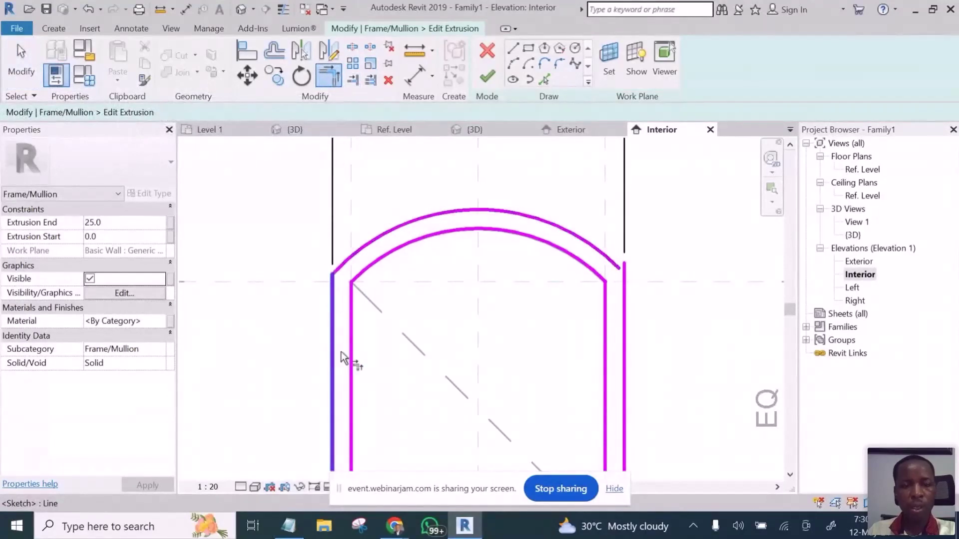
pyautogui.click(567, 236)
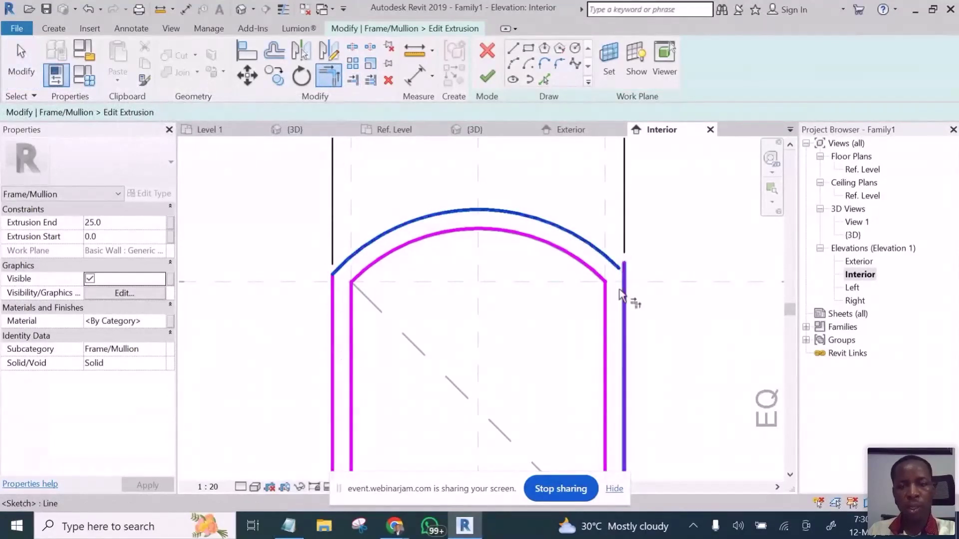
pyautogui.click(624, 341)
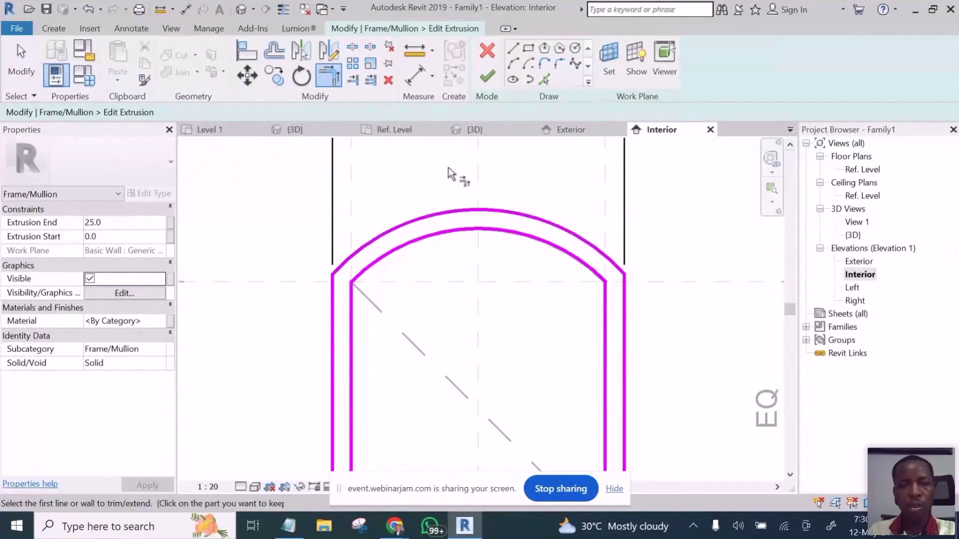
pyautogui.click(487, 75)
pyautogui.scroll(-2, 410, 212)
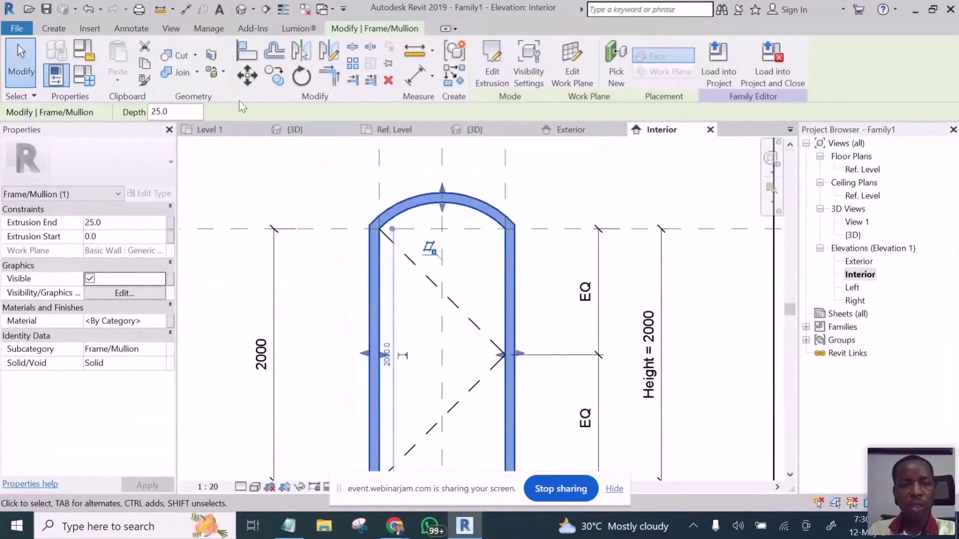
# Step: Examine the arched frames on the wall in the 3D view from the back and the side
pyautogui.click(241, 9)
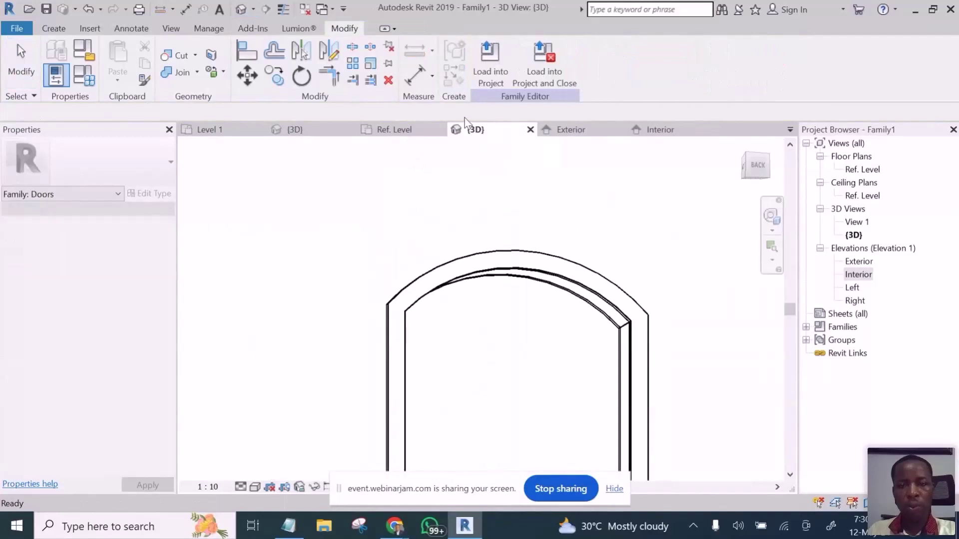
pyautogui.scroll(-4, 622, 244)
pyautogui.scroll(-3, 625, 235)
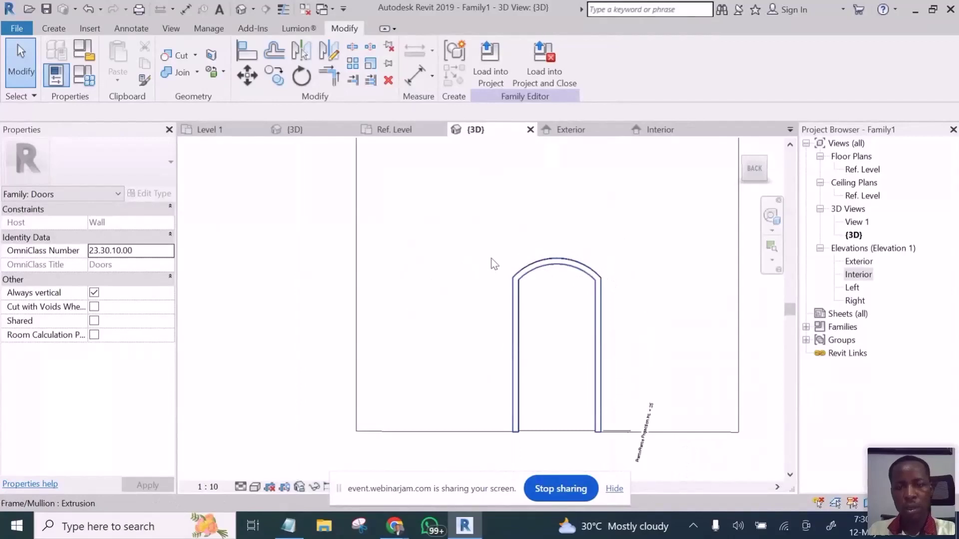
pyautogui.keyDown('shift'); pyautogui.moveTo(491, 258); pyautogui.dragTo(614, 327, button='middle'); pyautogui.keyUp('shift')
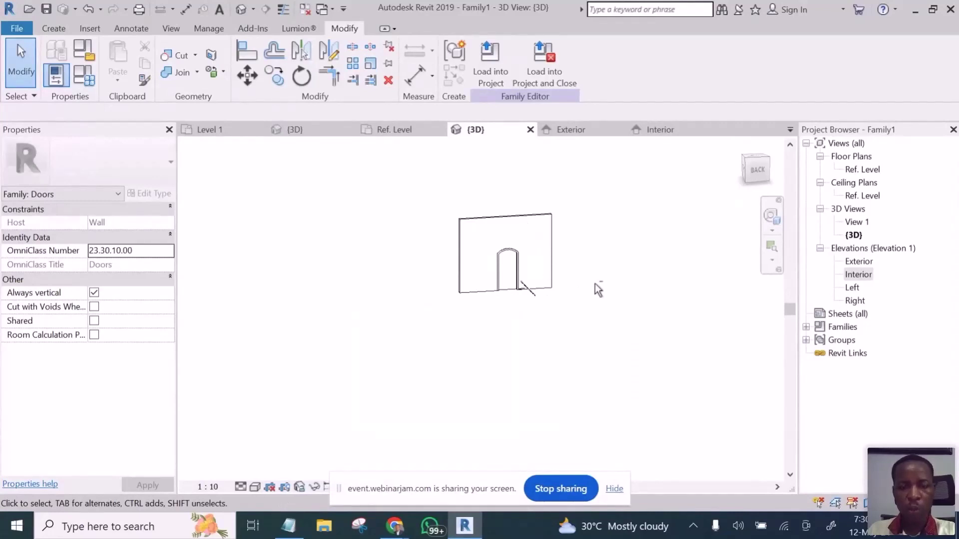
pyautogui.keyDown('shift'); pyautogui.moveTo(594, 283); pyautogui.dragTo(388, 293, button='middle'); pyautogui.keyUp('shift')
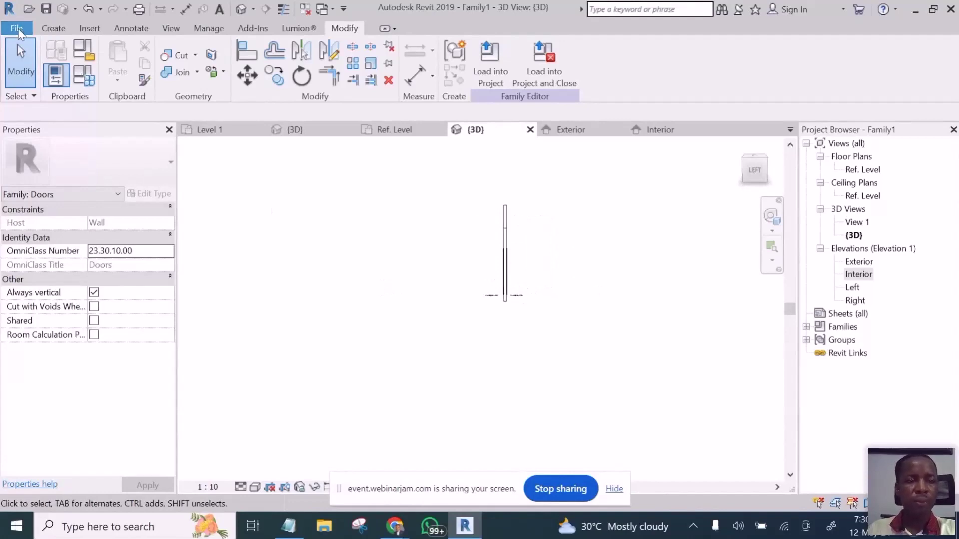
# Step: Start saving the door as a family file in the Doors folder of RVT 2019's Libraries_15 US Metric library
pyautogui.click(18, 32)
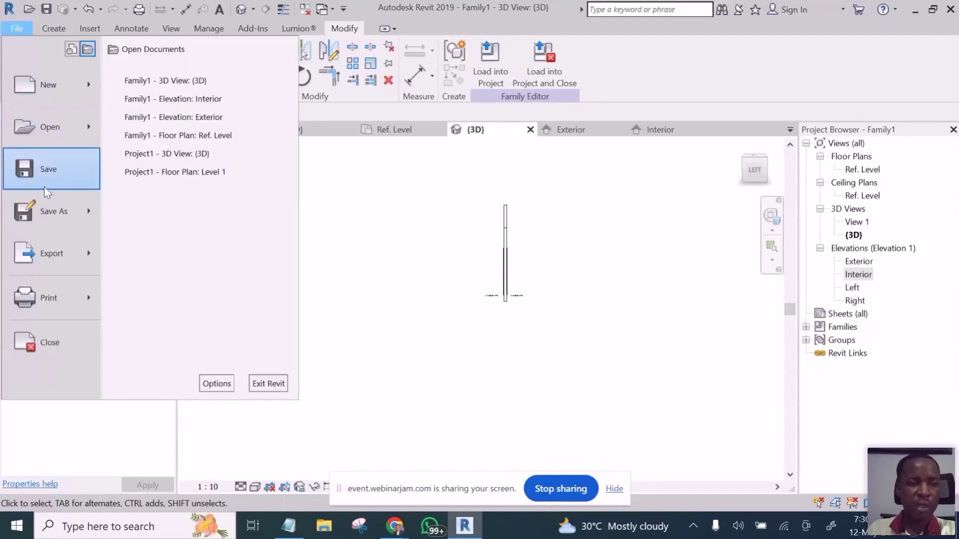
pyautogui.moveTo(59, 210)
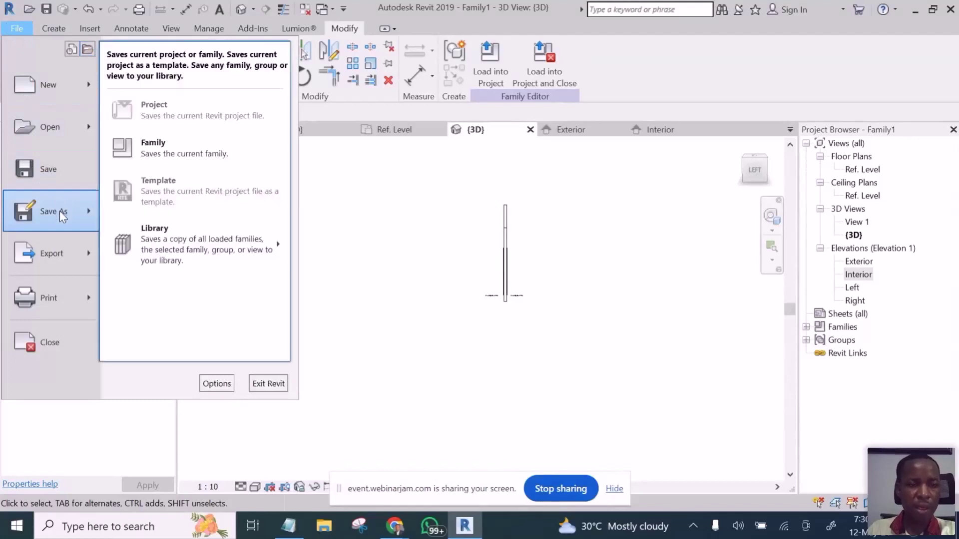
pyautogui.click(177, 148)
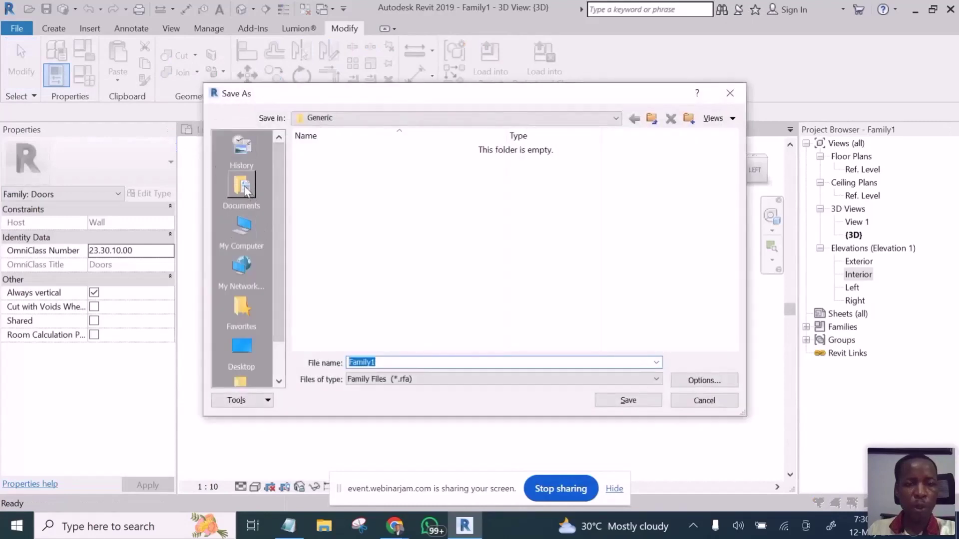
pyautogui.click(368, 117)
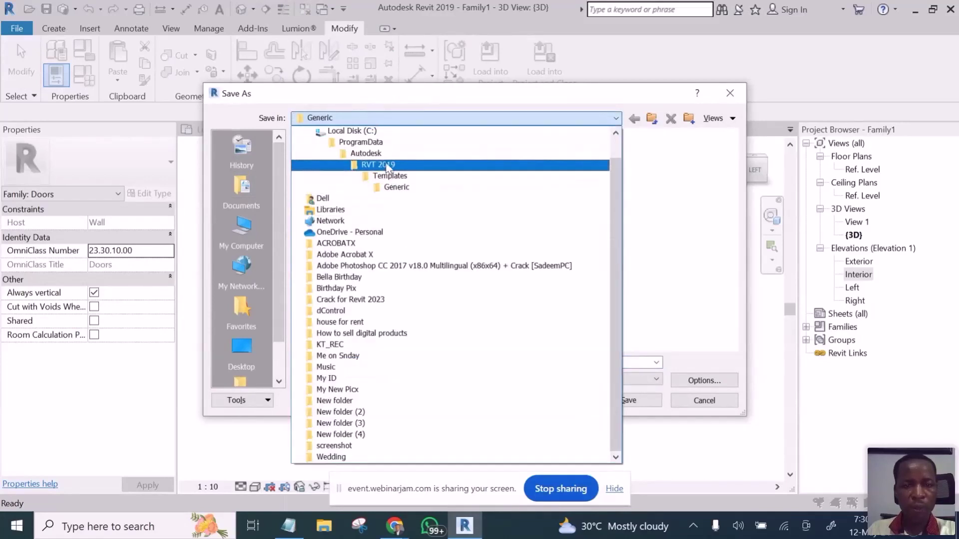
pyautogui.click(385, 165)
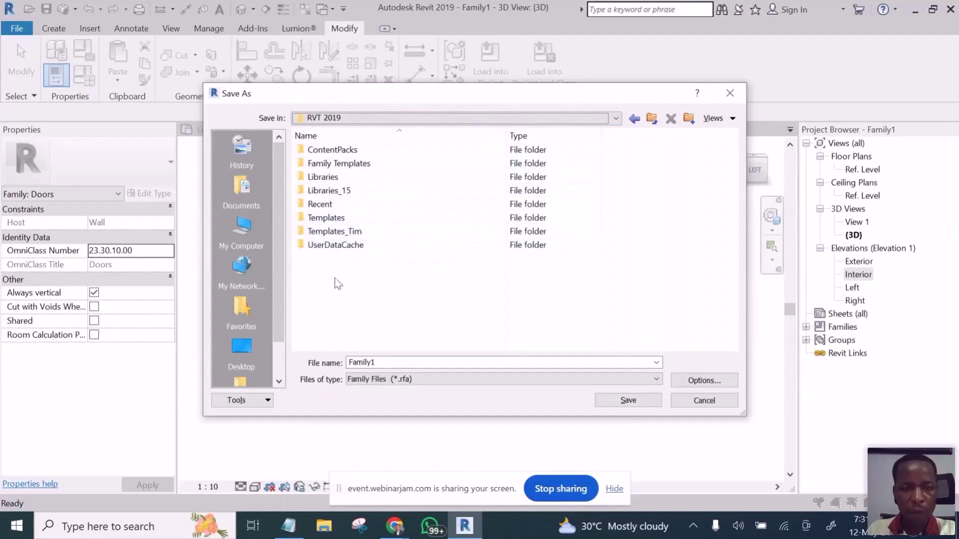
pyautogui.doubleClick(327, 194)
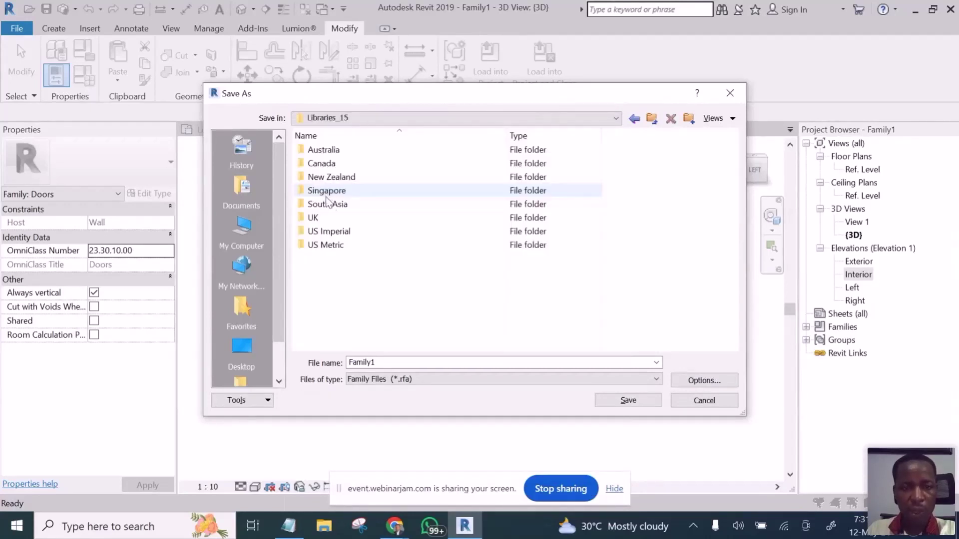
pyautogui.doubleClick(327, 246)
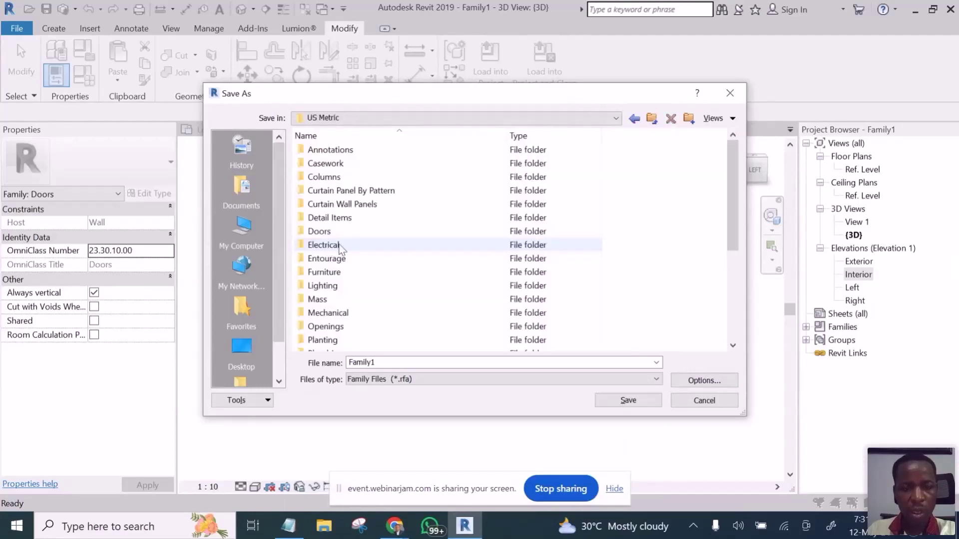
pyautogui.scroll(-4, 363, 205)
pyautogui.scroll(4, 359, 220)
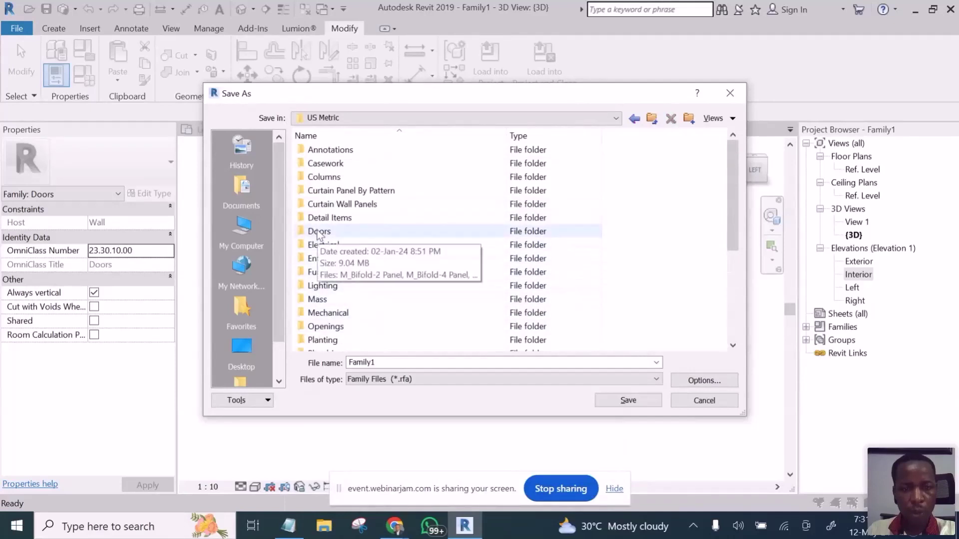
pyautogui.doubleClick(319, 233)
# Step: Name the family file RVt Tutorial, set its maximum backups to 1 and save it
pyautogui.doubleClick(387, 360)
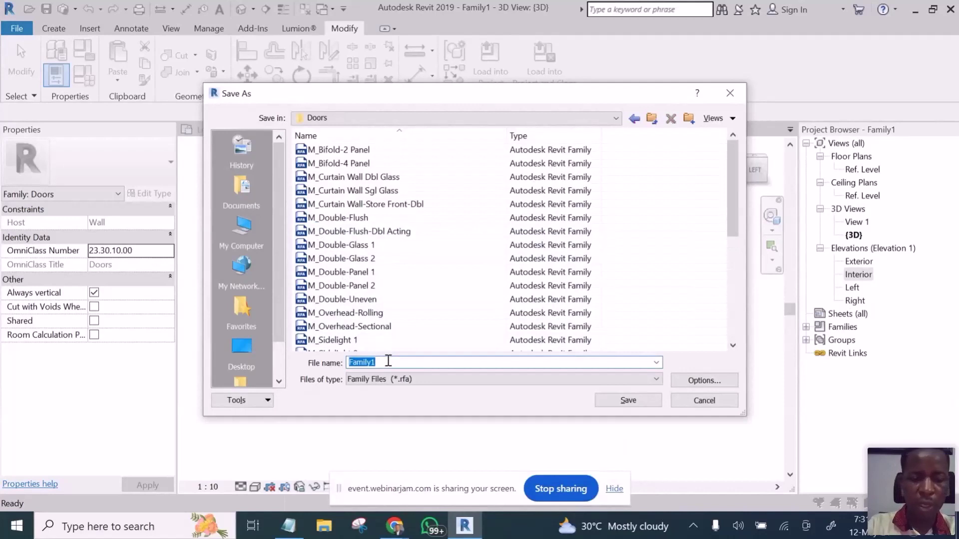
pyautogui.write('RVt')
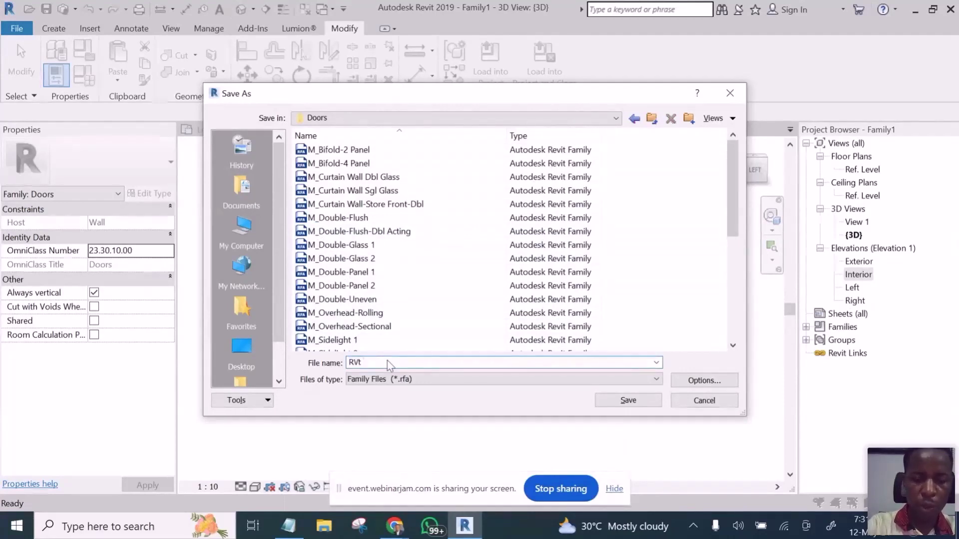
pyautogui.write(' Tut')
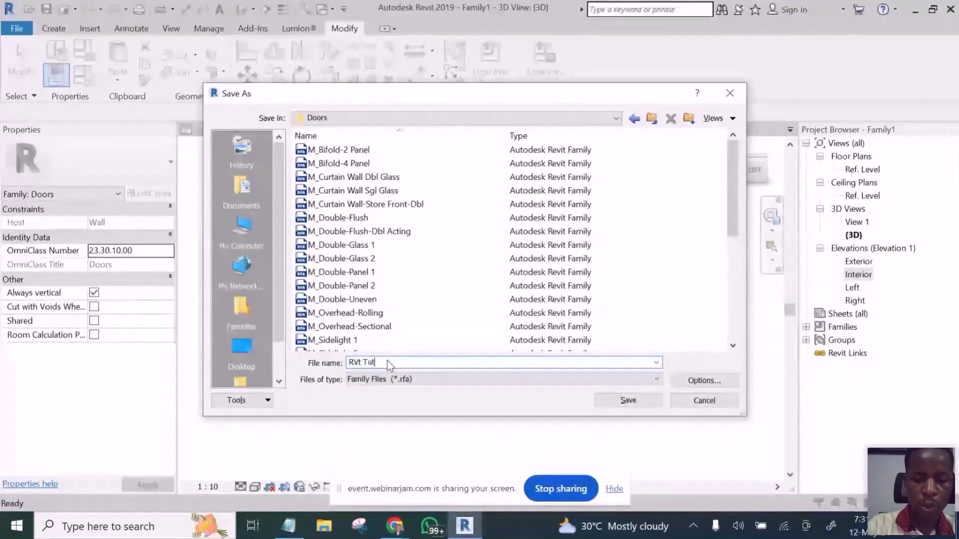
pyautogui.write('or')
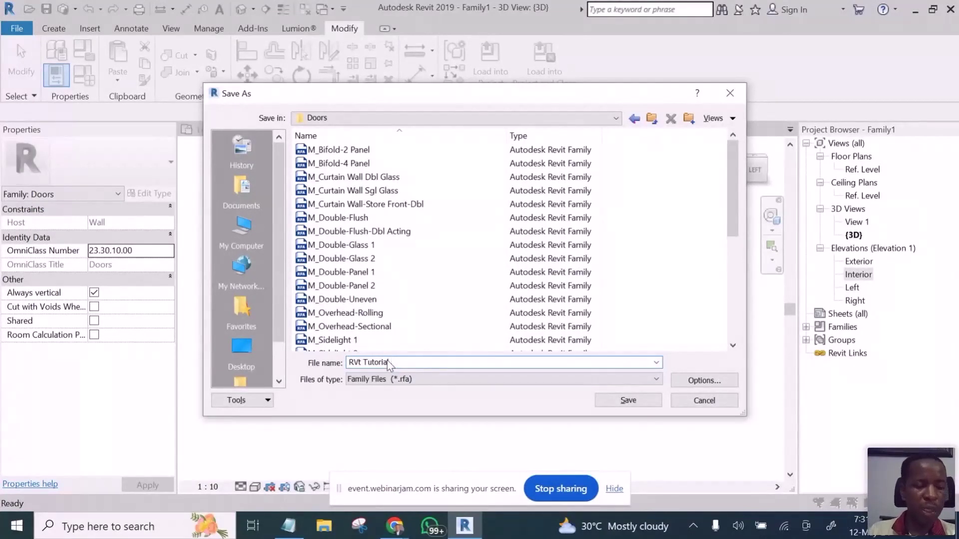
pyautogui.write('ial')
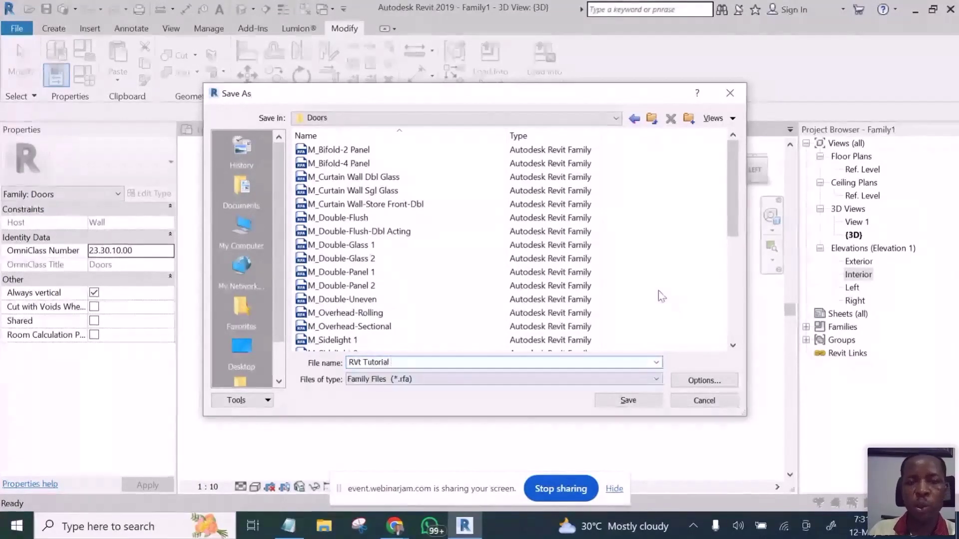
pyautogui.click(706, 383)
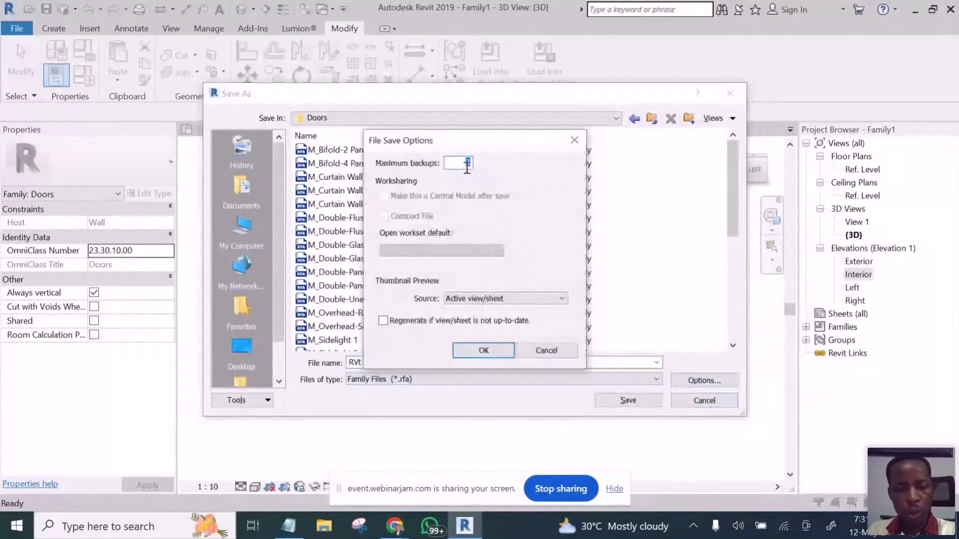
pyautogui.click(480, 349)
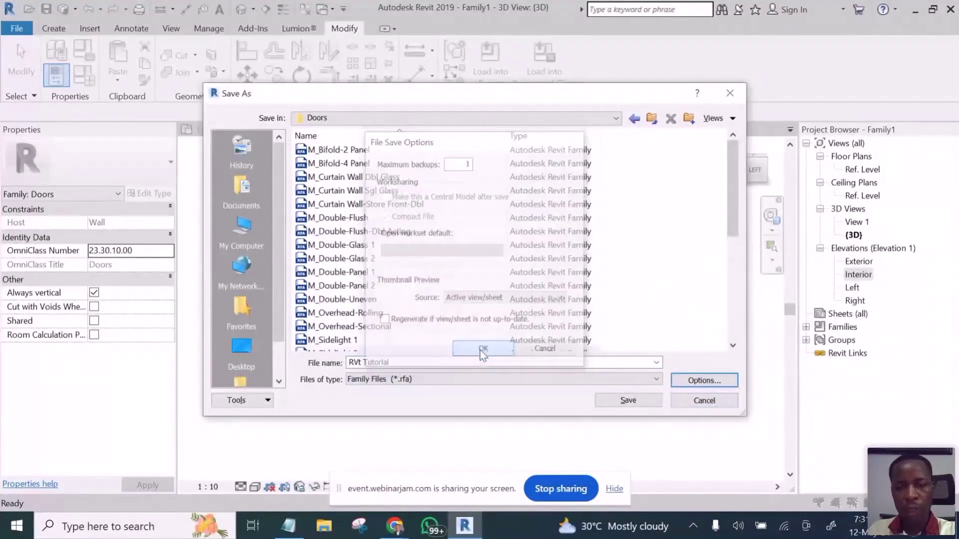
pyautogui.click(627, 401)
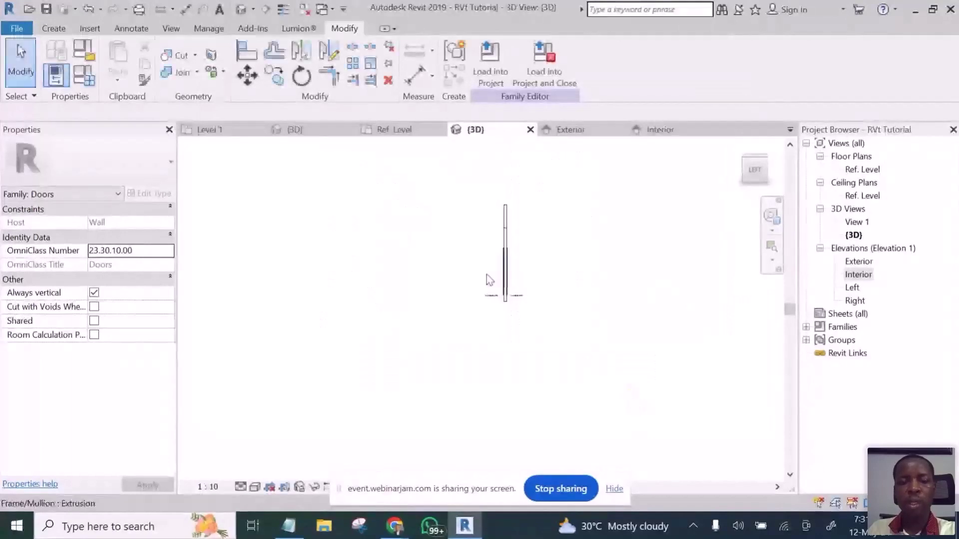
# Step: Load the RVt Tutorial door family into the project and place it at the middle of the lower horizontal wall in Level 1
pyautogui.keyDown('shift'); pyautogui.moveTo(460, 317); pyautogui.dragTo(581, 339, button='middle'); pyautogui.keyUp('shift')
pyautogui.click(491, 67)
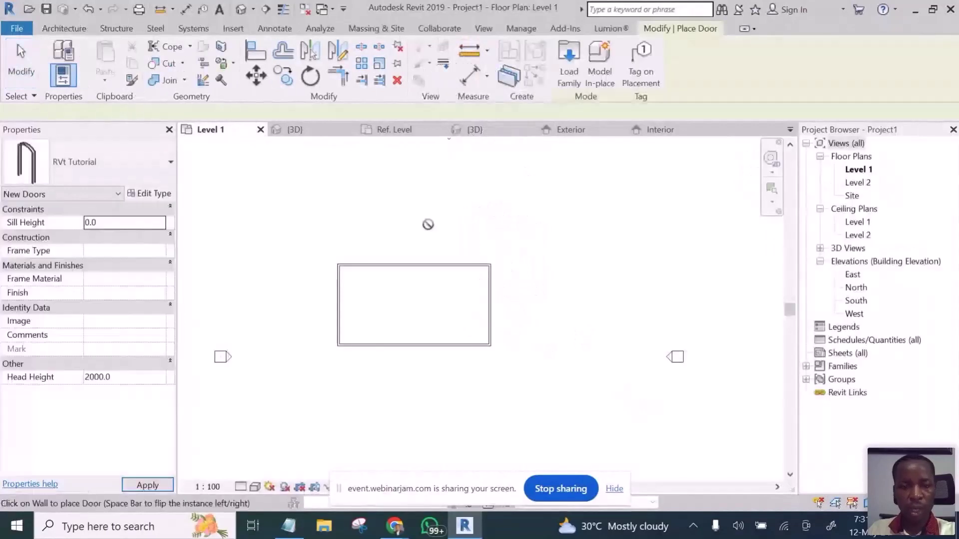
pyautogui.scroll(2, 413, 343)
pyautogui.scroll(5, 414, 343)
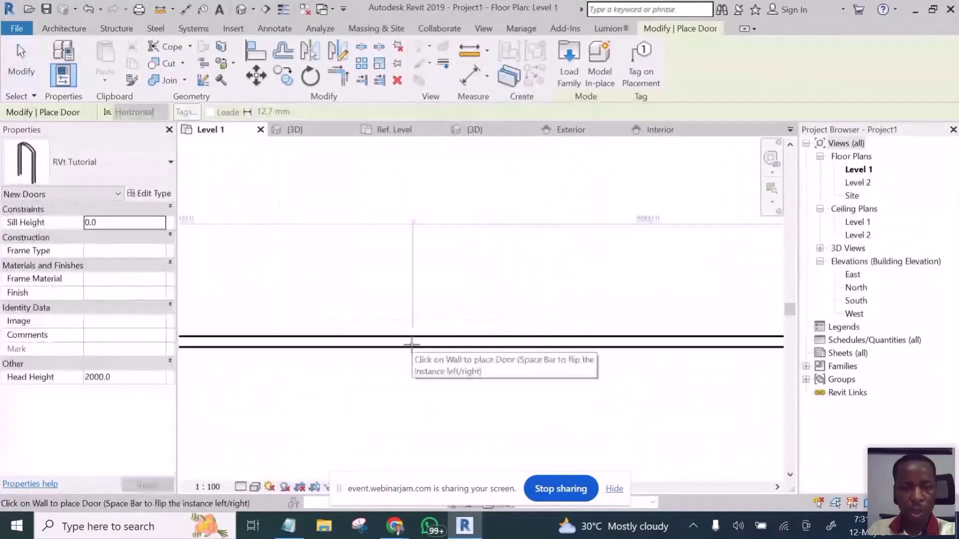
pyautogui.scroll(-3, 414, 344)
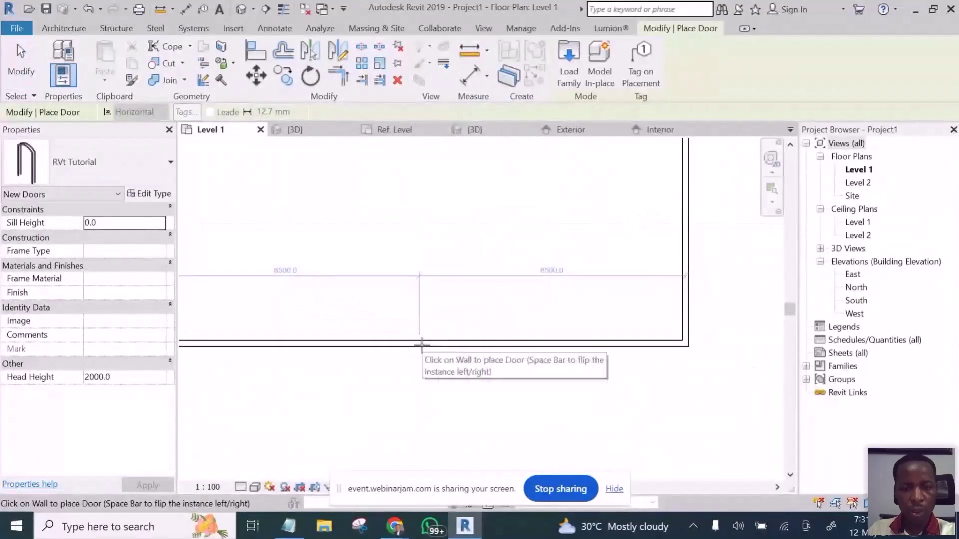
pyautogui.click(421, 345)
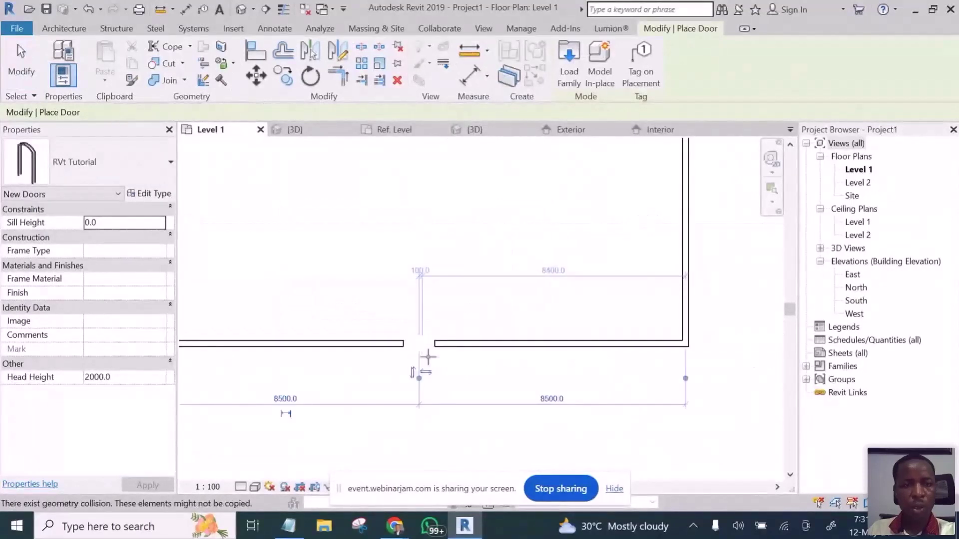
# Step: Inspect the placed arched door in the project's 3D view and end door placement
pyautogui.hotkey('ctrl', 'Tab')
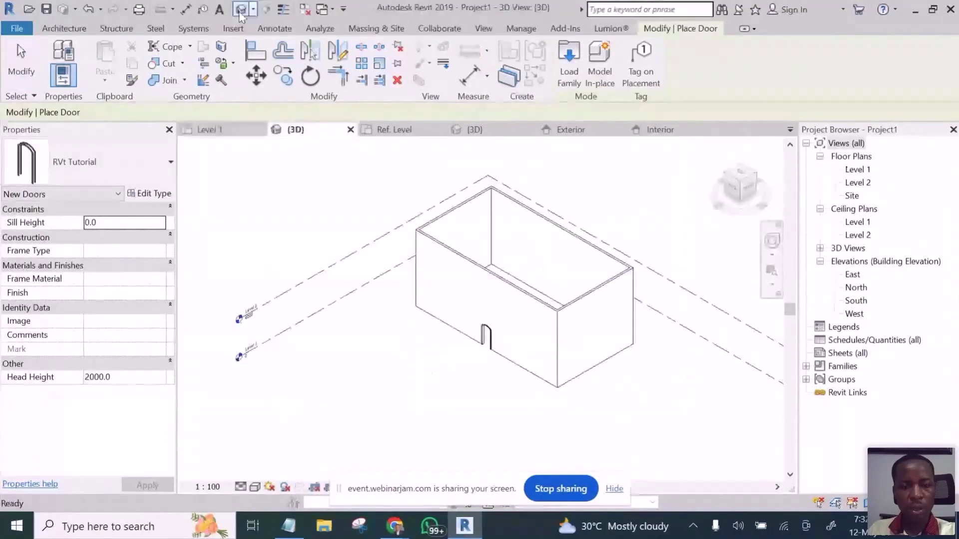
pyautogui.scroll(6, 480, 376)
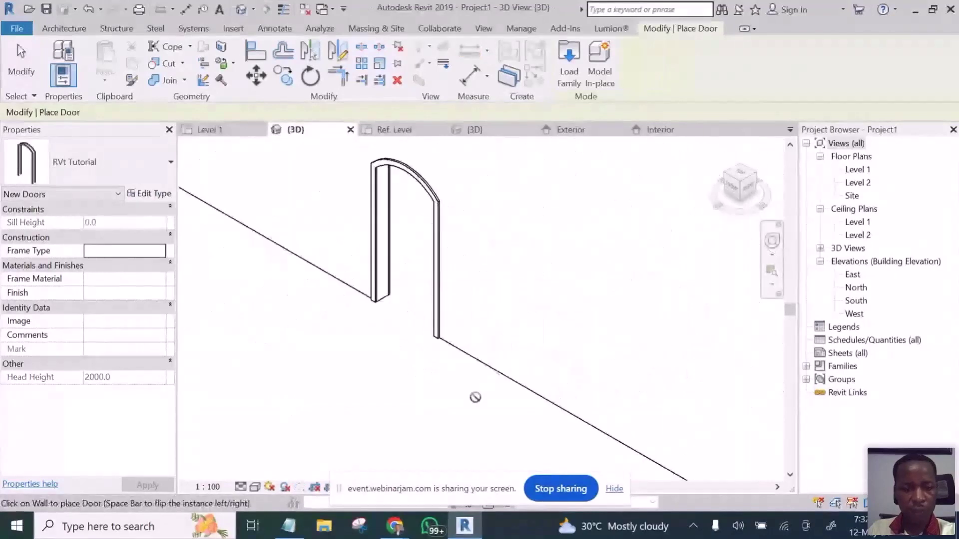
pyautogui.keyDown('shift'); pyautogui.moveTo(407, 392); pyautogui.dragTo(446, 327, button='middle'); pyautogui.keyUp('shift')
pyautogui.scroll(-2, 442, 321)
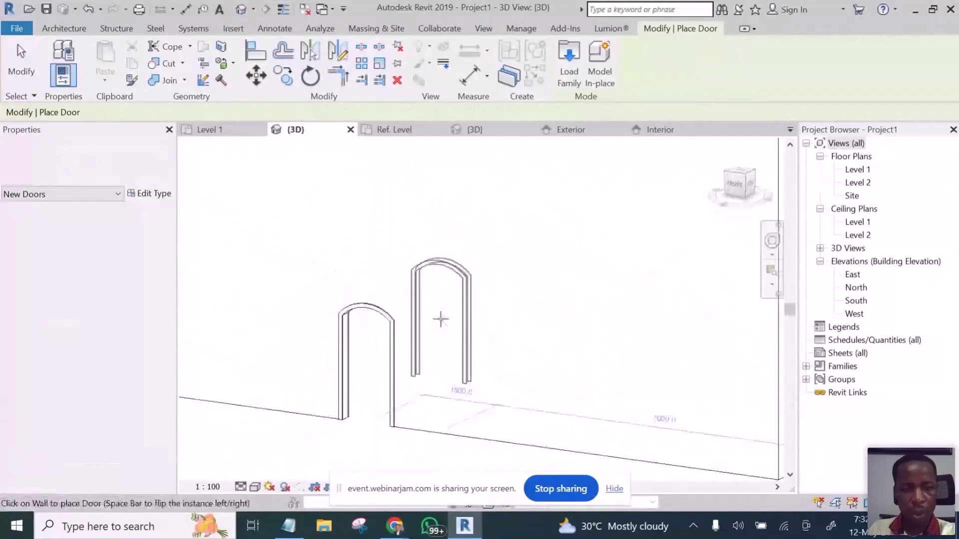
pyautogui.scroll(-4, 441, 319)
pyautogui.press('Escape')
pyautogui.press('Escape')
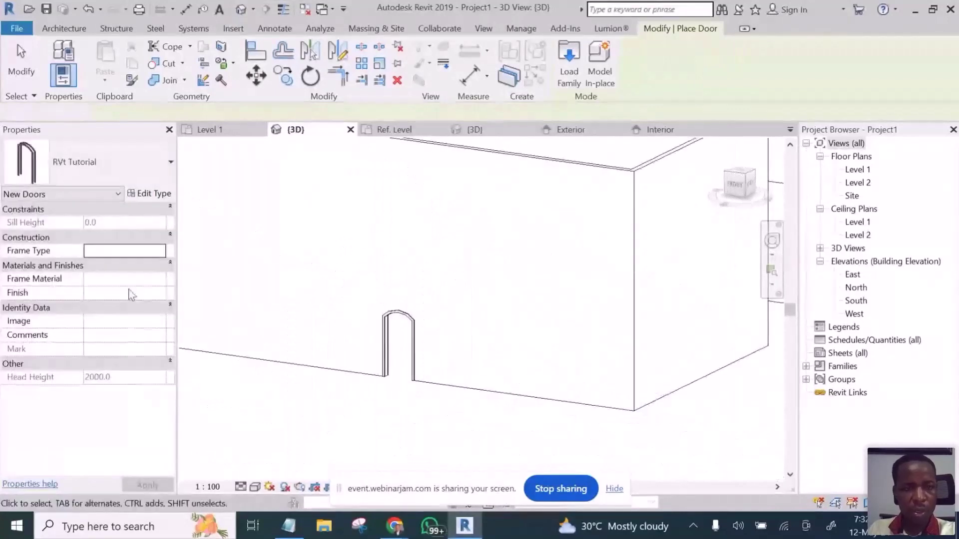
pyautogui.click(21, 60)
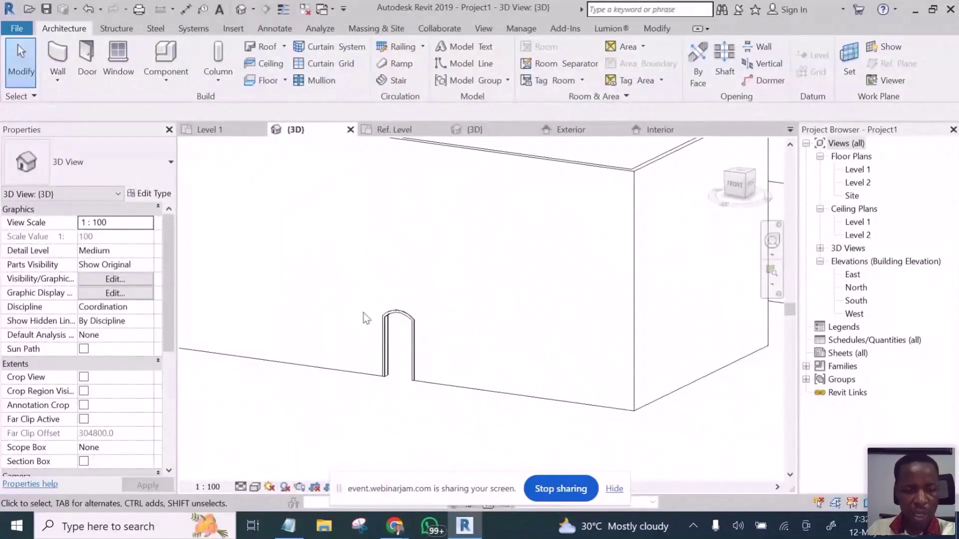
# Step: Set the project's 3D view to the Shaded visual style
pyautogui.scroll(4, 363, 313)
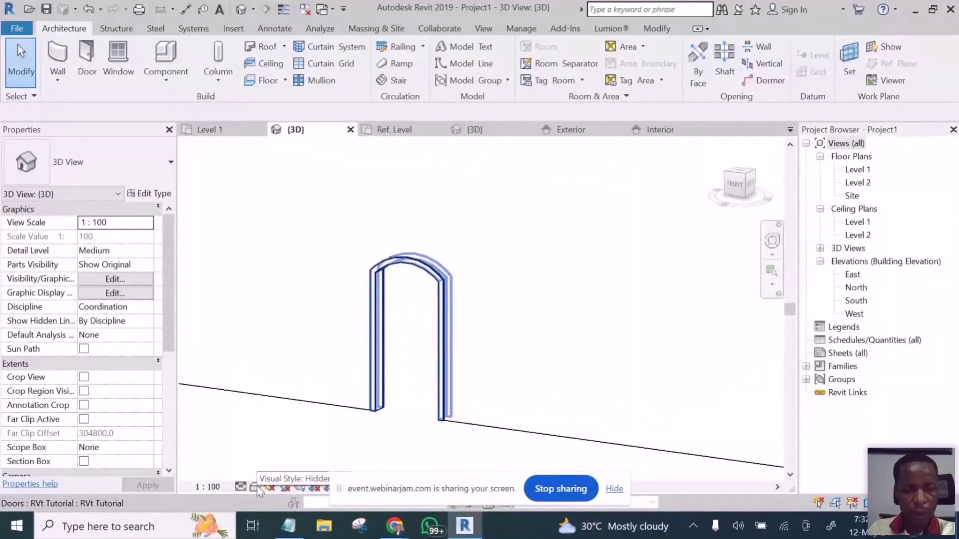
pyautogui.click(255, 487)
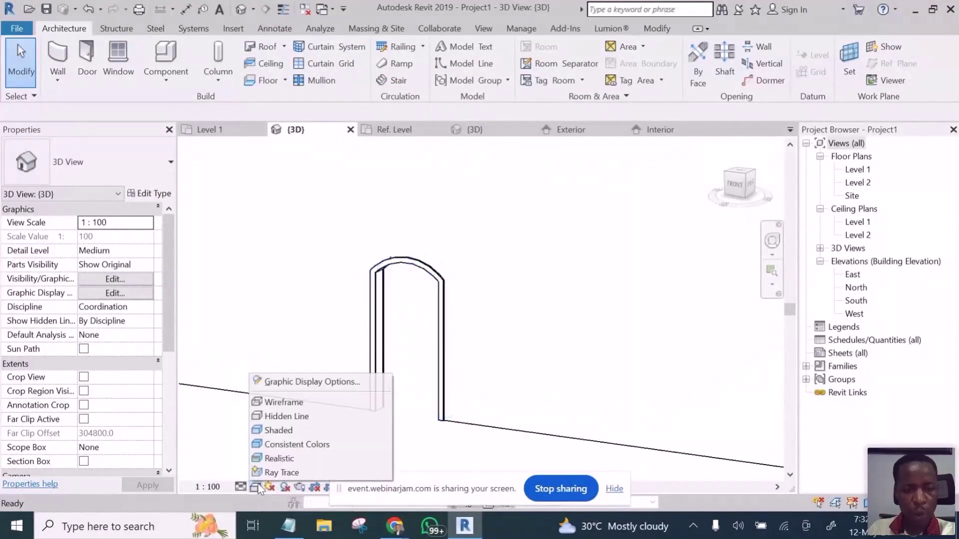
pyautogui.click(287, 430)
pyautogui.scroll(-8, 433, 401)
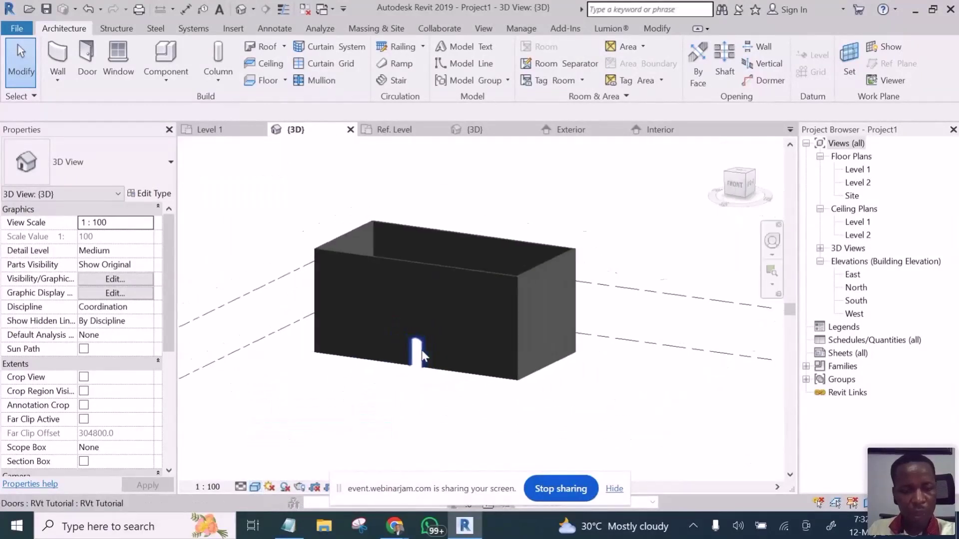
# Step: Examine the shaded arched door frame and the wall opening from the front in the 3D view
pyautogui.keyDown('shift'); pyautogui.moveTo(433, 401); pyautogui.dragTo(413, 415, button='middle'); pyautogui.keyUp('shift')
pyautogui.keyDown('shift'); pyautogui.moveTo(503, 346); pyautogui.dragTo(418, 378, button='middle'); pyautogui.keyUp('shift')
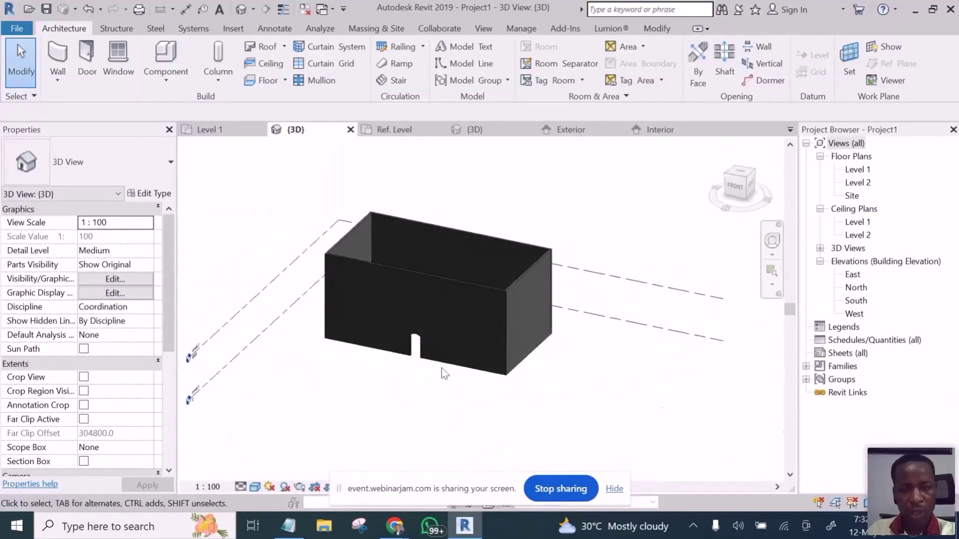
pyautogui.scroll(8, 441, 368)
pyautogui.scroll(2, 384, 287)
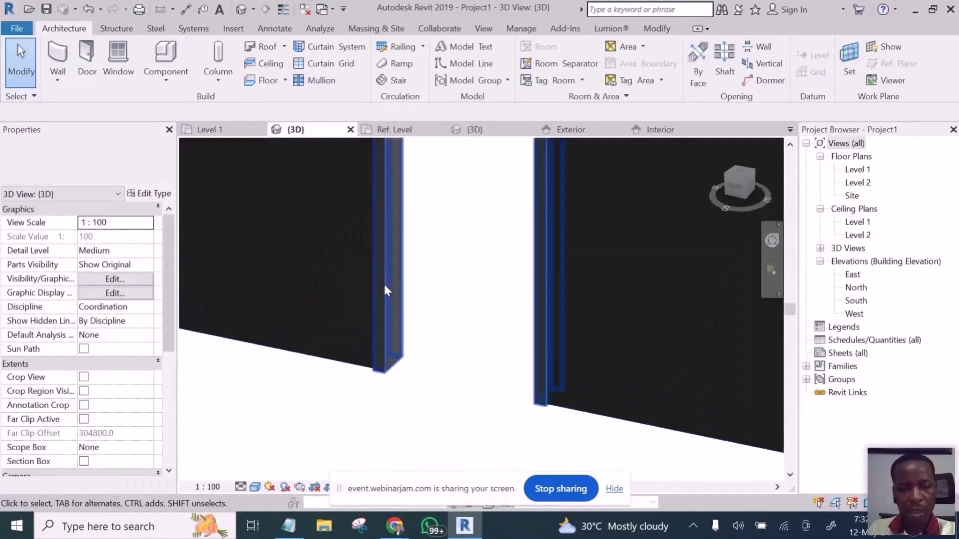
pyautogui.scroll(-3, 392, 419)
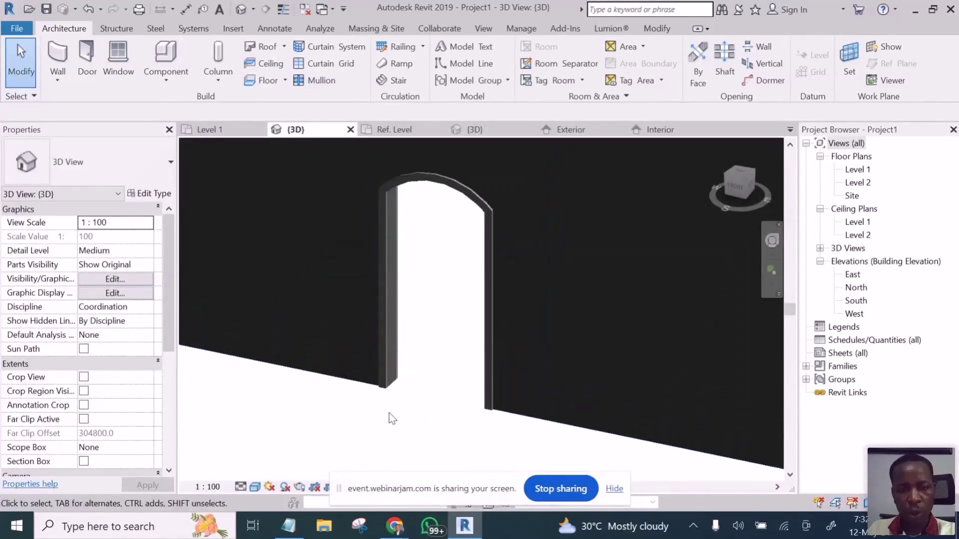
pyautogui.scroll(2, 390, 415)
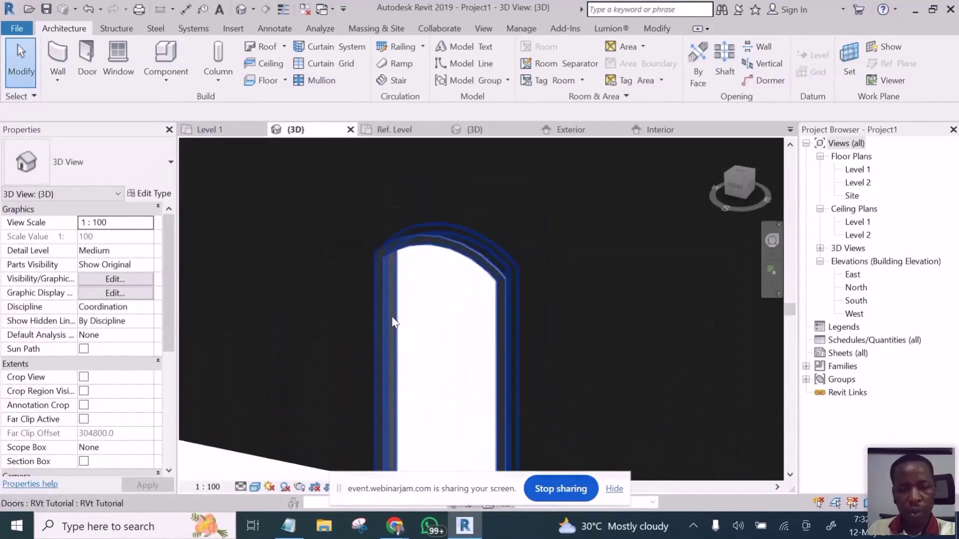
pyautogui.scroll(1, 392, 319)
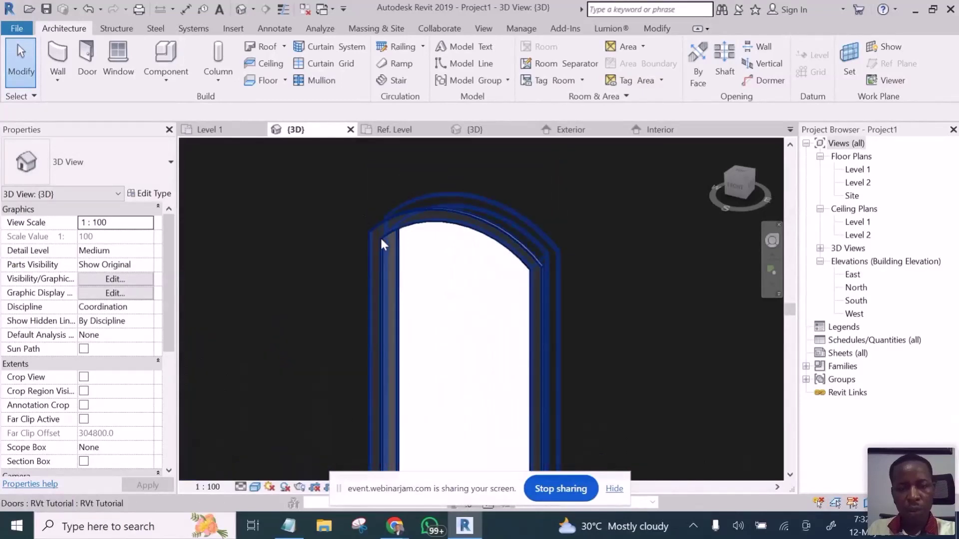
pyautogui.scroll(-3, 380, 237)
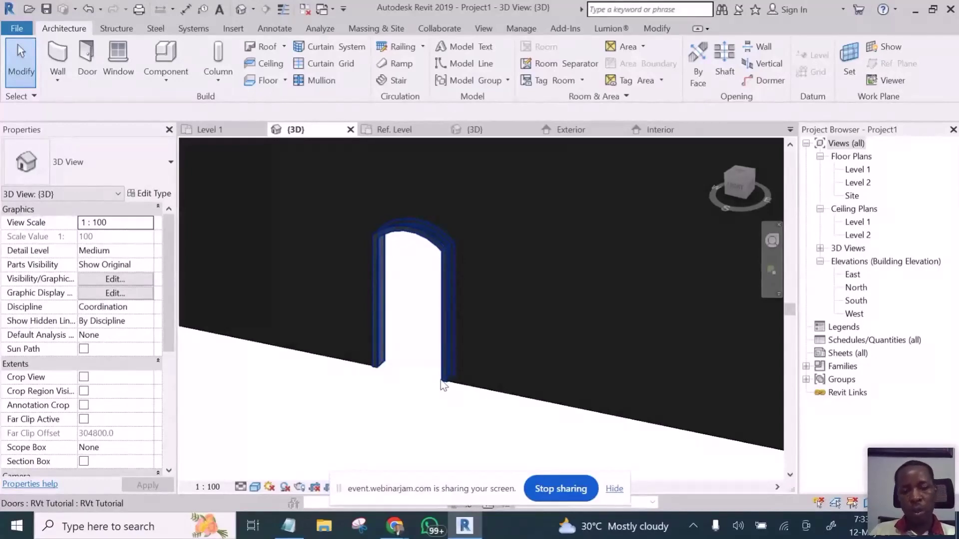
# Step: Open the placed arched door's family for editing and look over its opening in the Ref. Level plan
pyautogui.keyDown('shift'); pyautogui.moveTo(443, 385); pyautogui.dragTo(342, 293, button='middle'); pyautogui.keyUp('shift')
pyautogui.scroll(3, 340, 286)
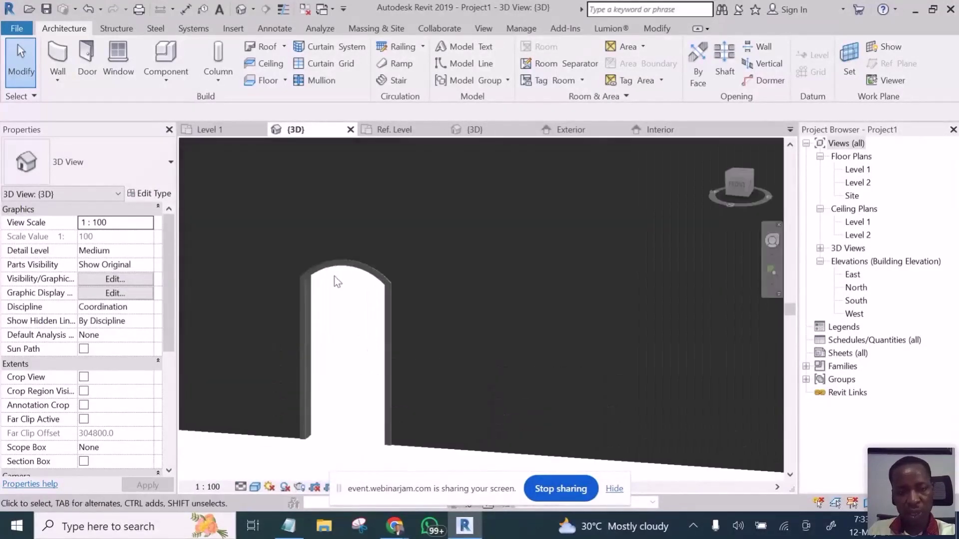
pyautogui.scroll(2, 334, 277)
pyautogui.click(331, 257)
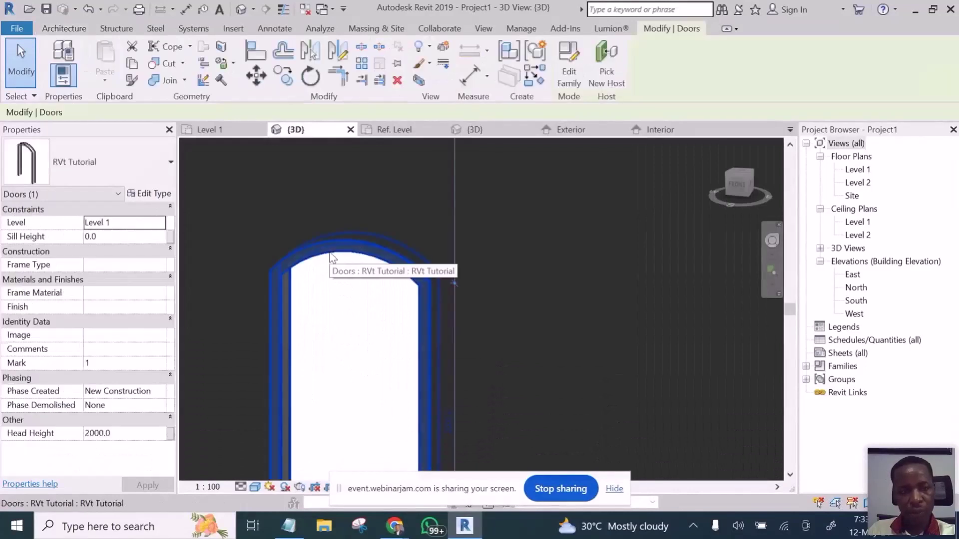
pyautogui.click(569, 70)
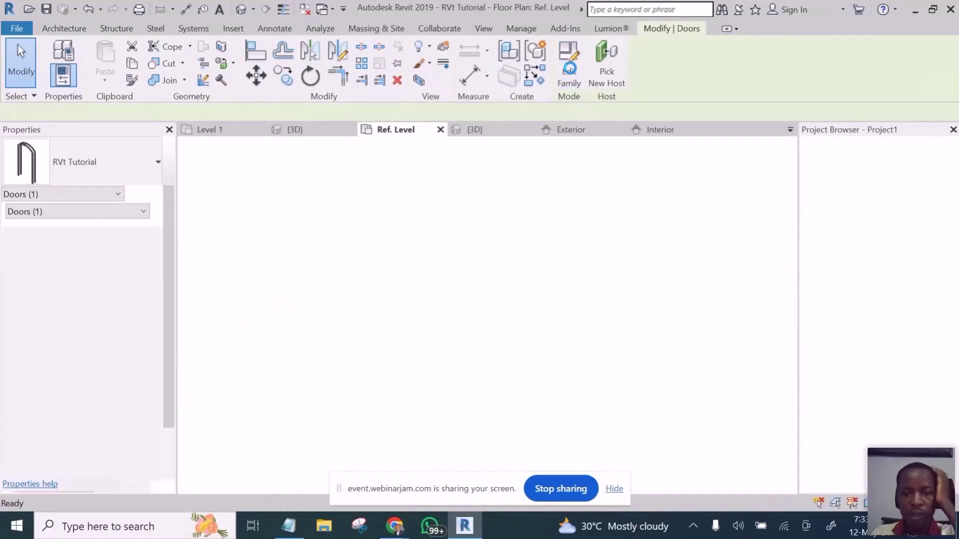
pyautogui.scroll(-2, 415, 290)
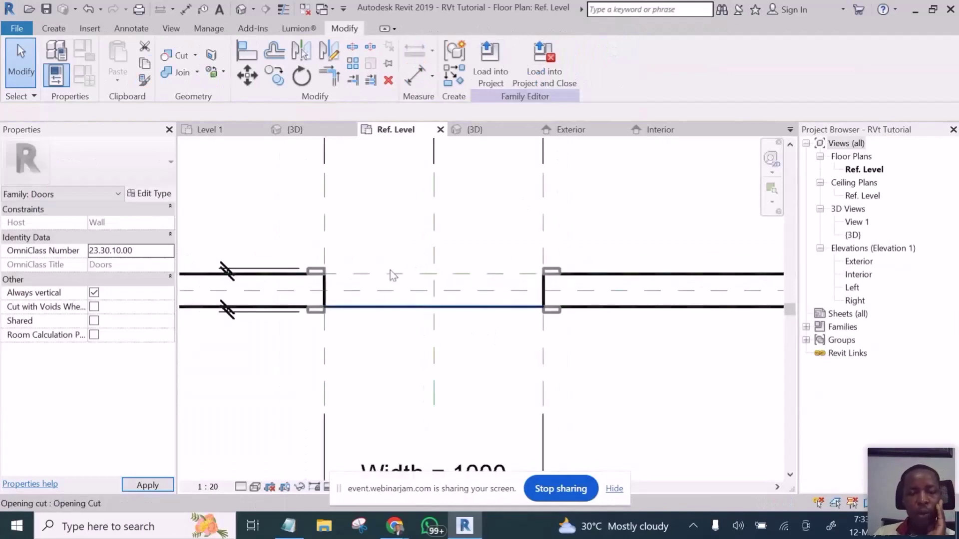
pyautogui.scroll(2, 472, 300)
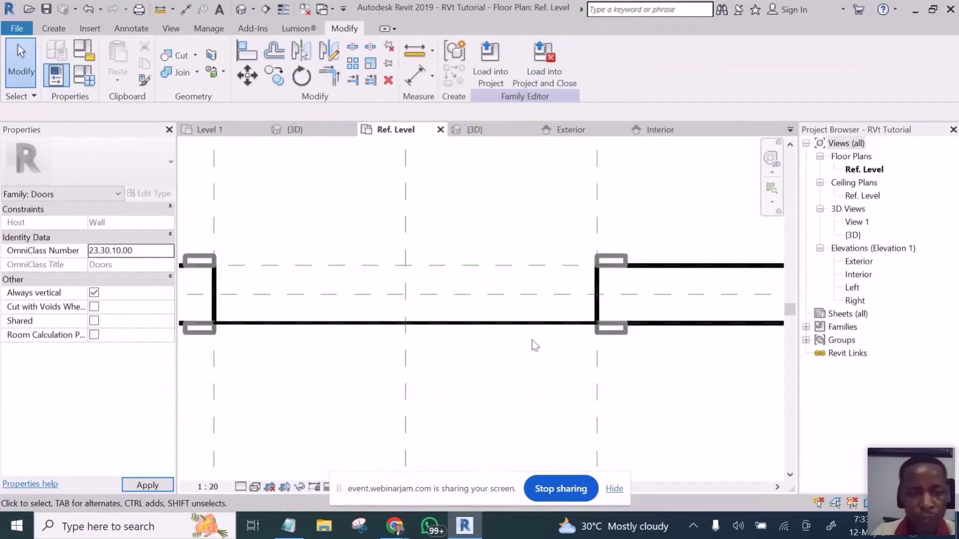
pyautogui.scroll(-2, 400, 302)
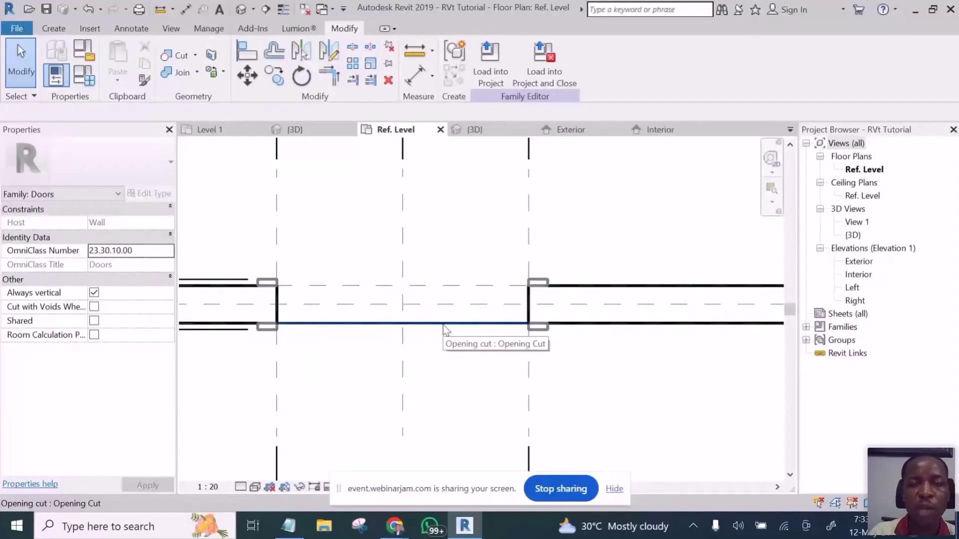
pyautogui.scroll(1, 342, 313)
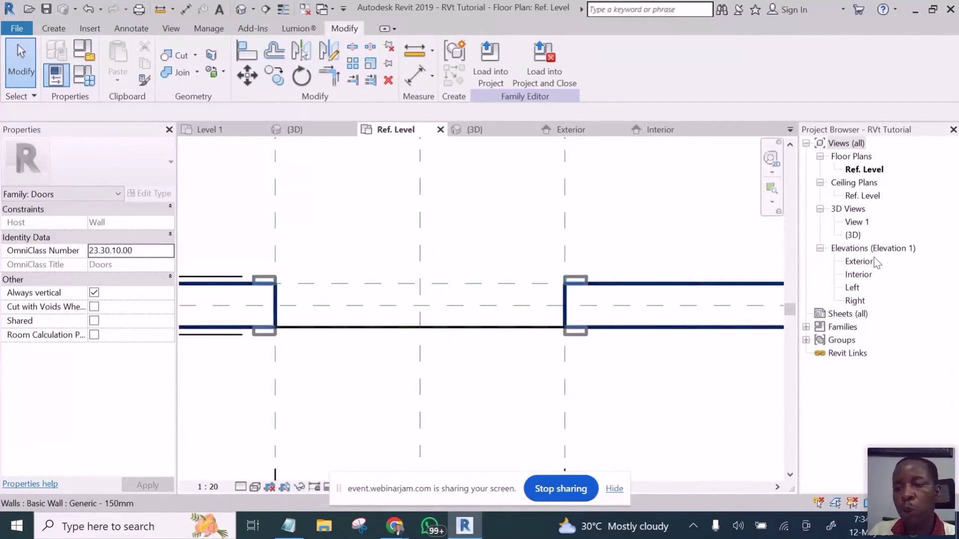
# Step: Open the family's Exterior elevation and examine the arched opening and its frame
pyautogui.doubleClick(860, 261)
pyautogui.scroll(6, 509, 298)
pyautogui.scroll(-2, 509, 294)
pyautogui.scroll(-3, 509, 292)
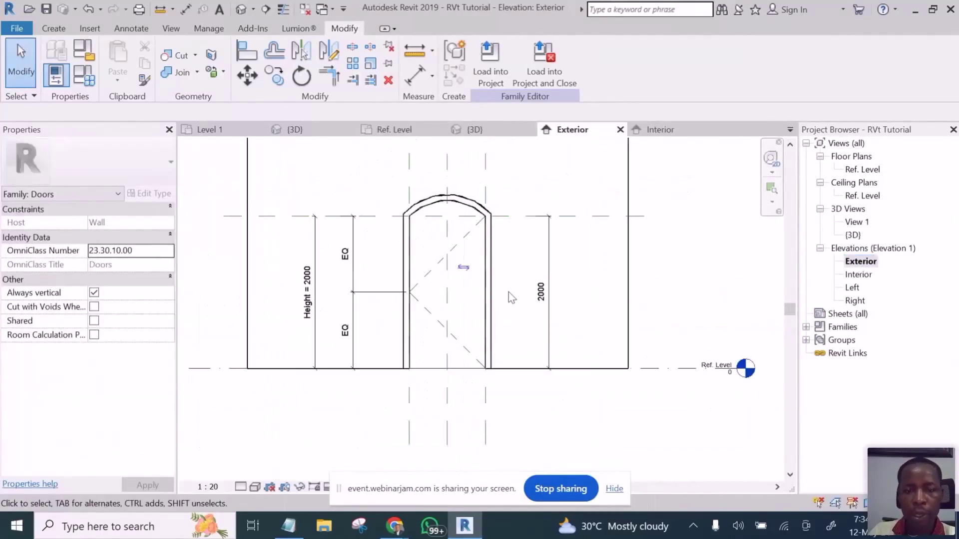
pyautogui.scroll(5, 526, 289)
pyautogui.scroll(3, 528, 289)
pyautogui.moveTo(530, 293); pyautogui.dragTo(504, 229, button='middle')
pyautogui.scroll(-6, 496, 215)
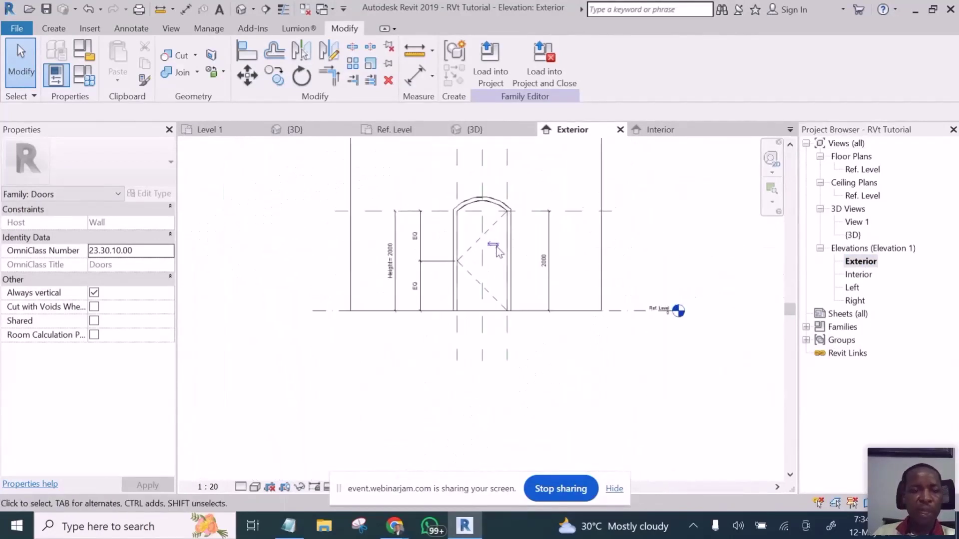
# Step: Start an extrusion and pick sketch lines from the opening's left reference plane and the Ref. Level, locking both to their references
pyautogui.click(54, 28)
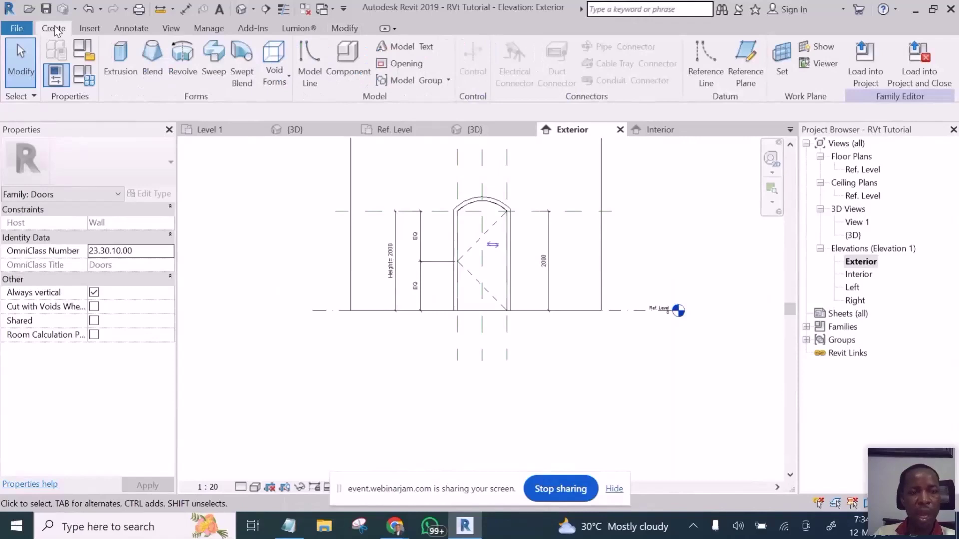
pyautogui.click(119, 52)
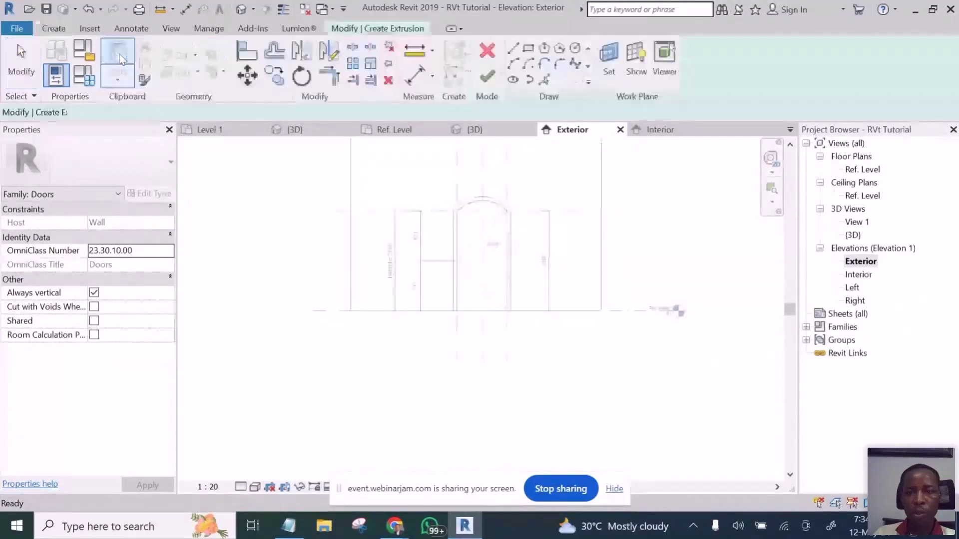
pyautogui.click(545, 81)
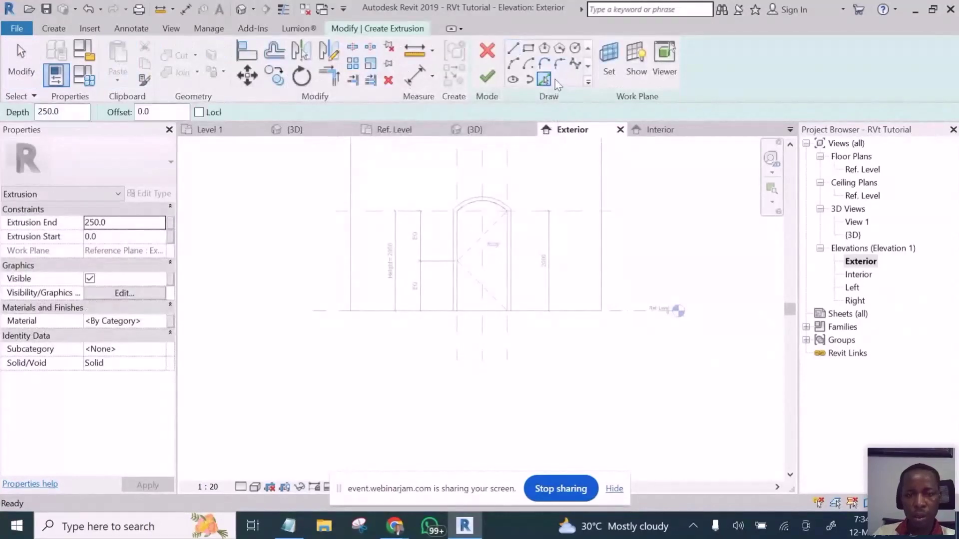
pyautogui.scroll(2, 473, 228)
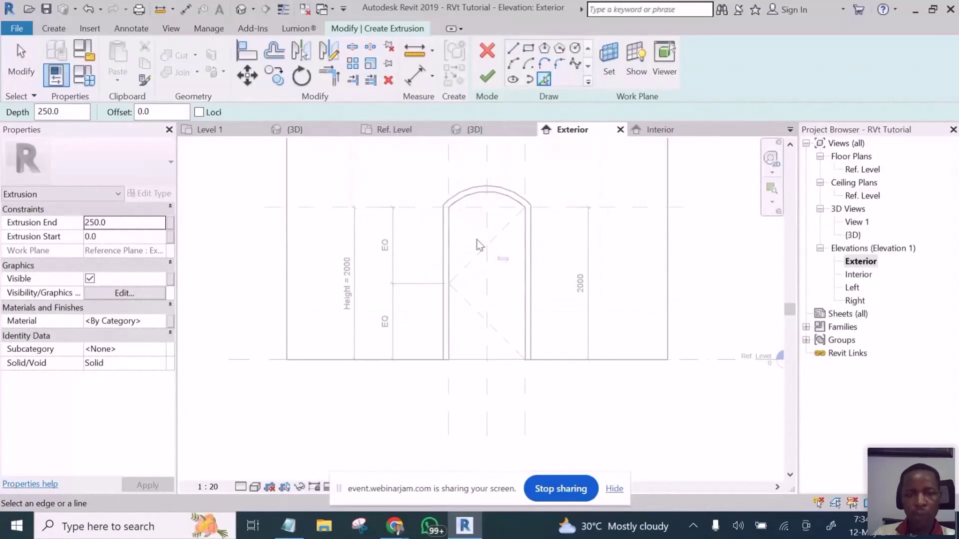
pyautogui.scroll(3, 478, 246)
pyautogui.scroll(-3, 474, 251)
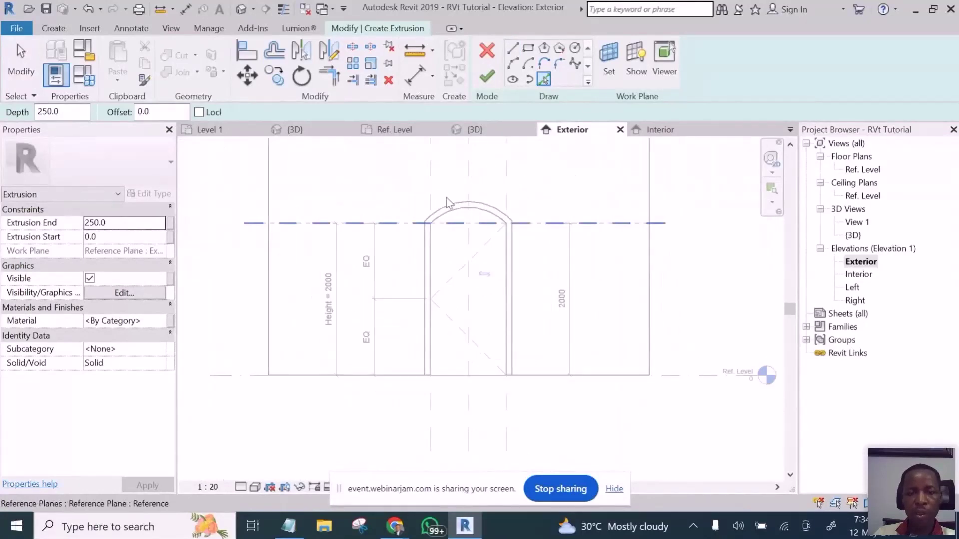
pyautogui.click(431, 175)
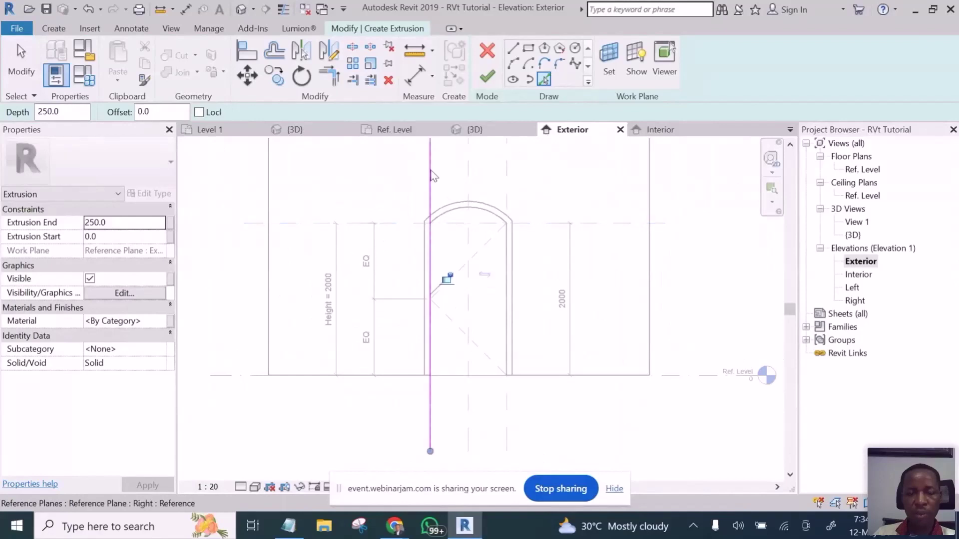
pyautogui.click(450, 279)
pyautogui.click(685, 376)
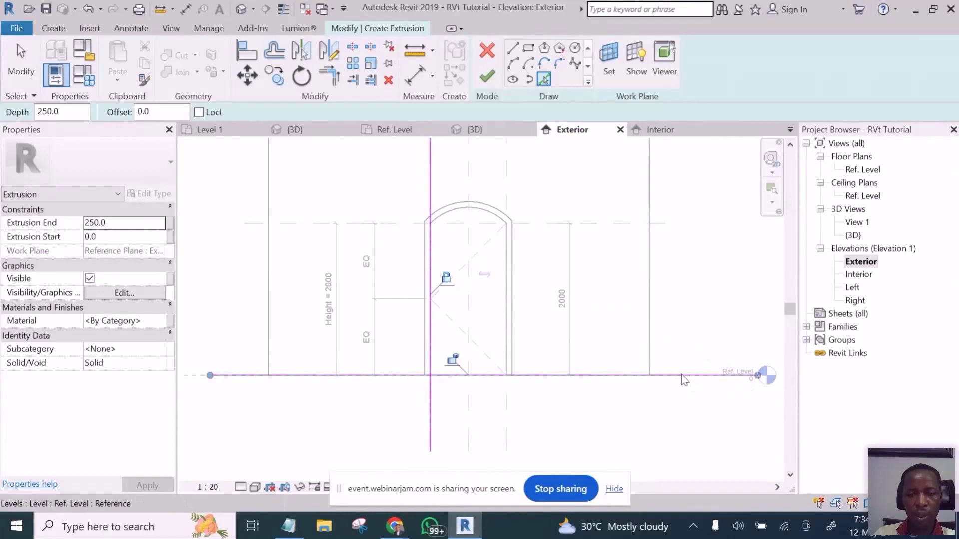
pyautogui.click(456, 360)
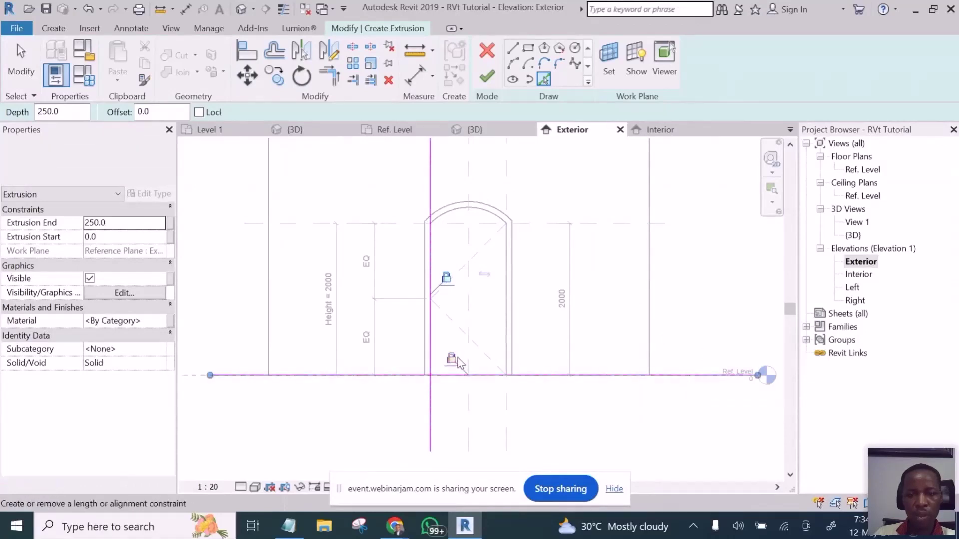
# Step: Pick sketch lines from the opening's right reference plane and the frame's inner arch edge, locking both to their references
pyautogui.click(507, 173)
pyautogui.click(524, 281)
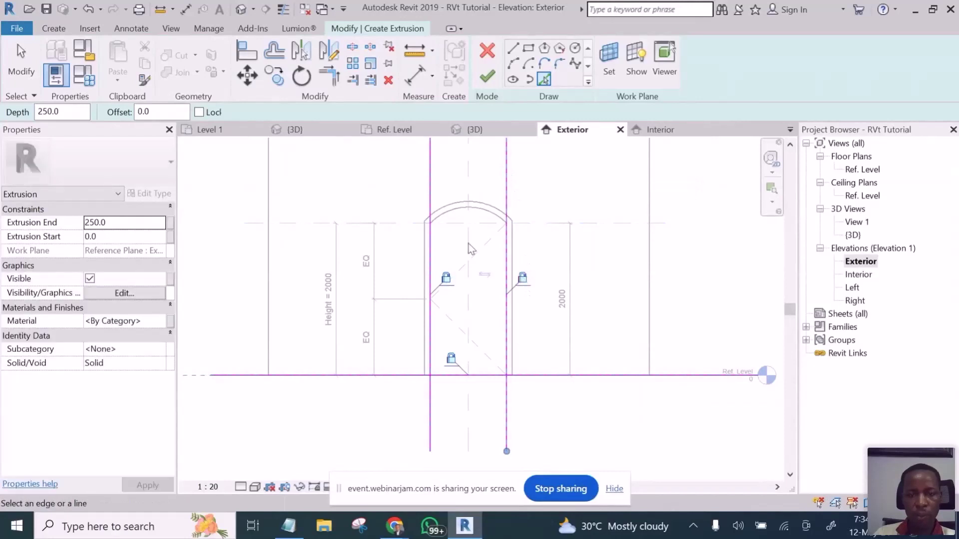
pyautogui.scroll(3, 468, 249)
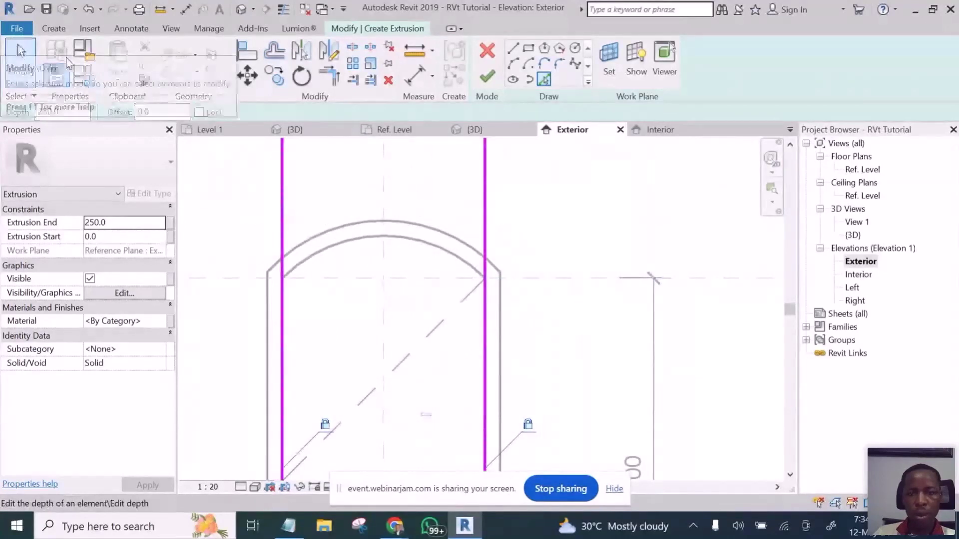
pyautogui.hotkey('ctrl', 'z')
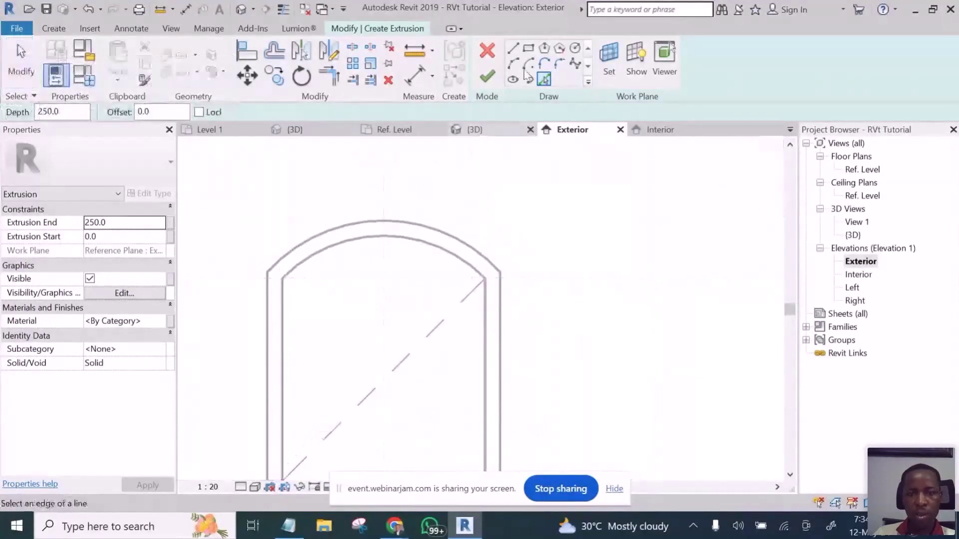
pyautogui.hotkey('ctrl', 'y')
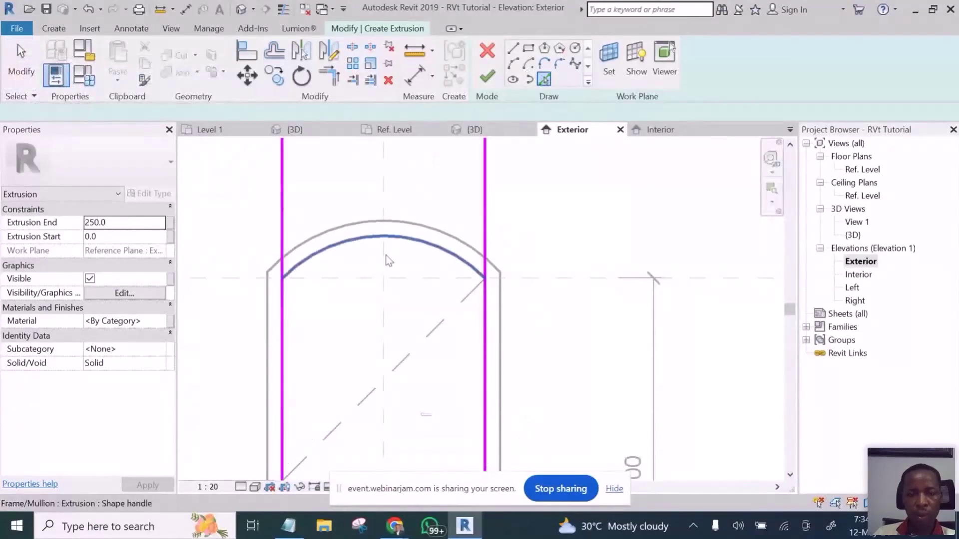
pyautogui.click(372, 235)
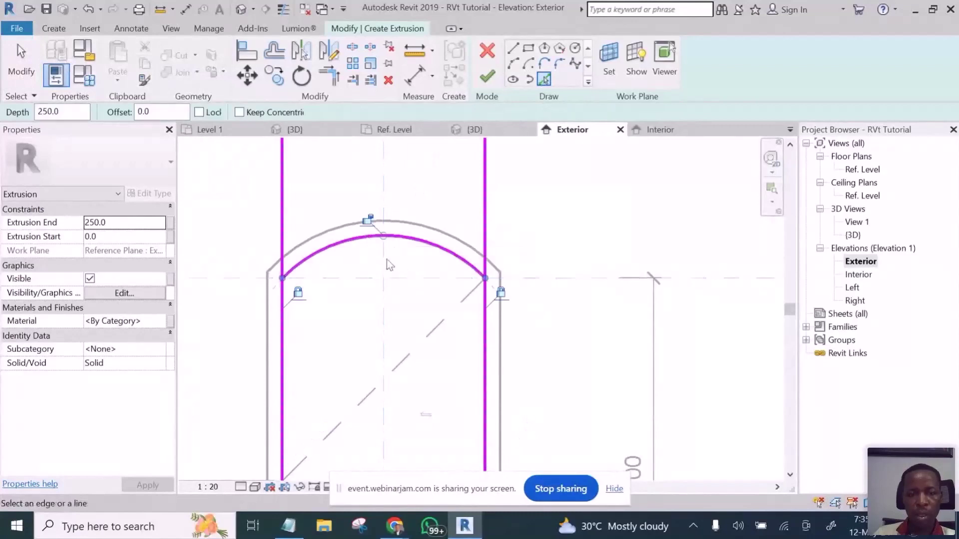
pyautogui.click(367, 218)
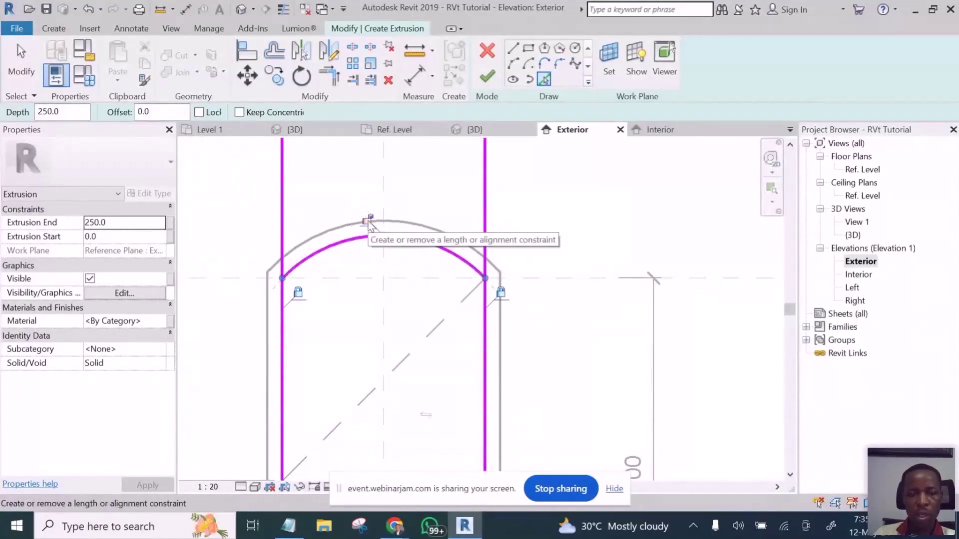
# Step: Trim both vertical sketch lines to the ends of the arch, keeping the parts below it
pyautogui.click(328, 76)
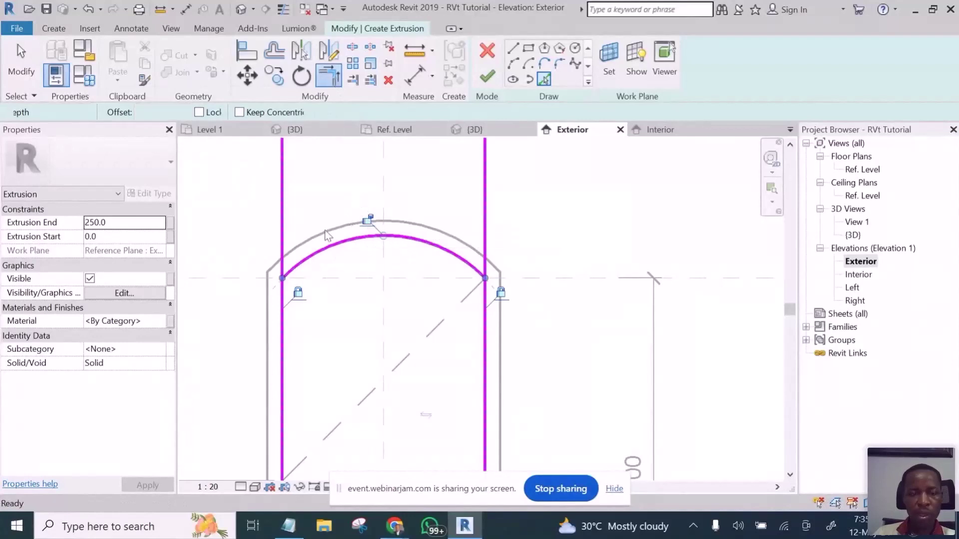
pyautogui.click(316, 260)
pyautogui.click(282, 327)
pyautogui.click(428, 243)
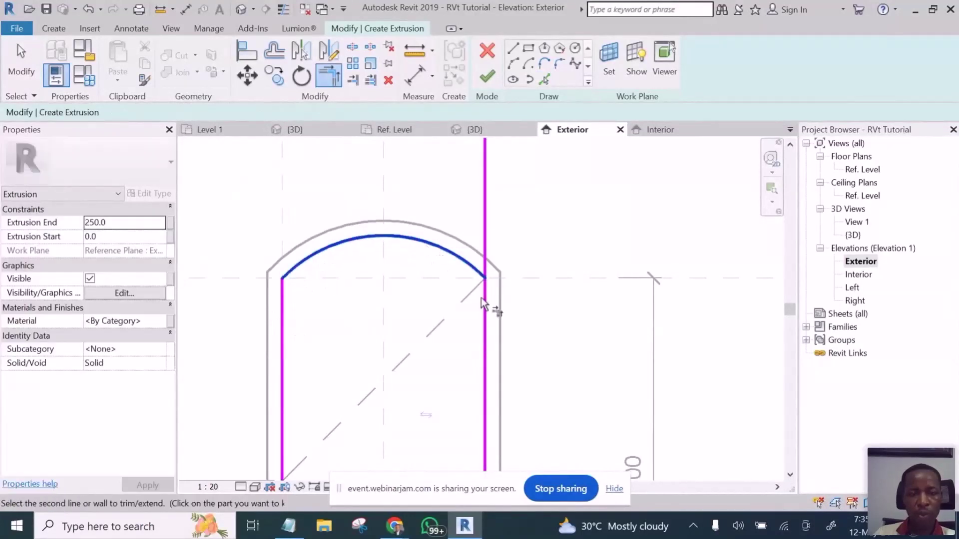
pyautogui.click(488, 332)
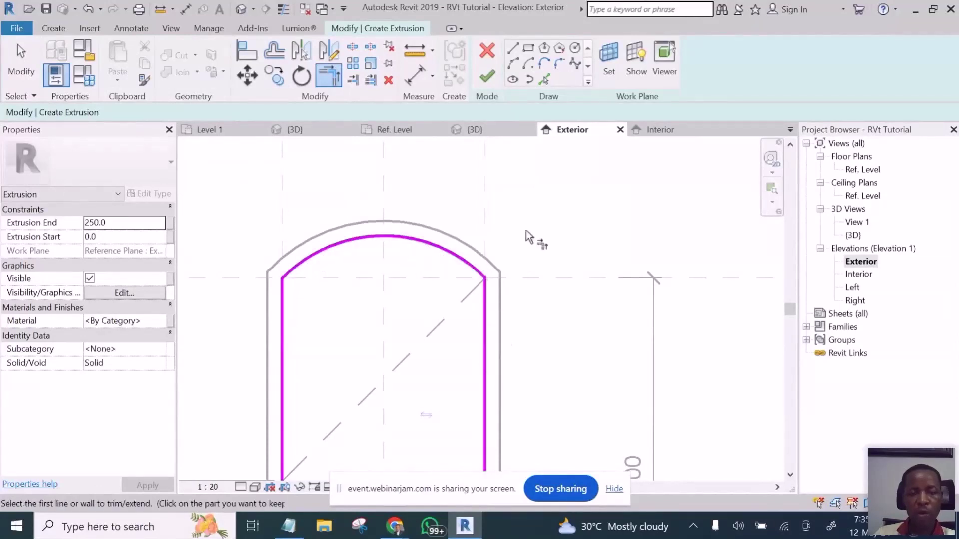
# Step: Trim the vertical sketch lines and the Ref. Level line into two closed bottom corners and finish the door panel extrusion
pyautogui.scroll(-3, 518, 206)
pyautogui.scroll(6, 514, 246)
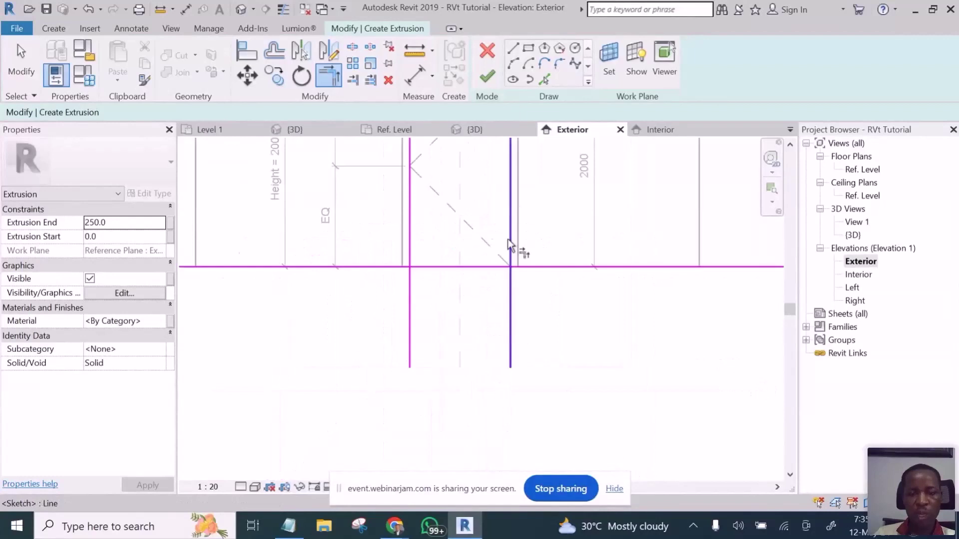
pyautogui.click(512, 207)
pyautogui.click(479, 299)
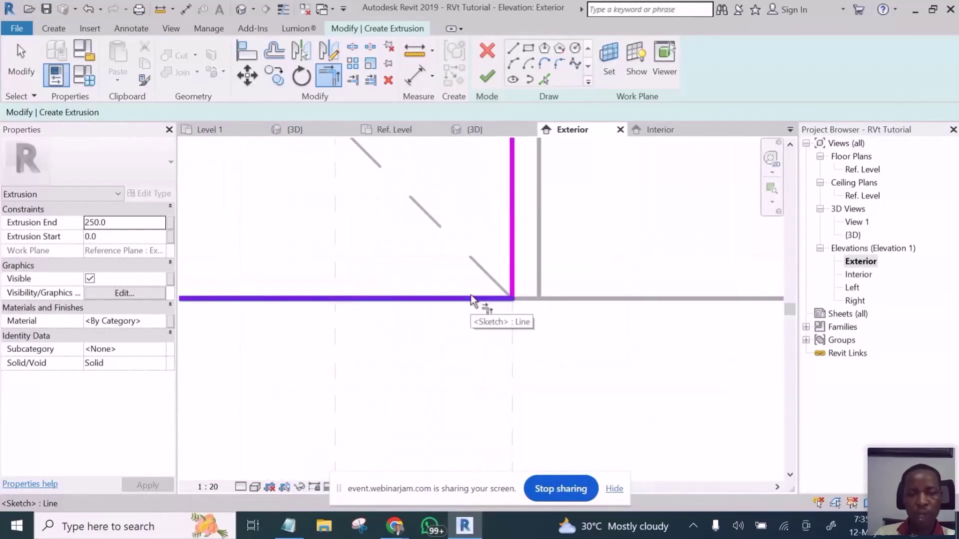
pyautogui.scroll(-3, 529, 321)
pyautogui.scroll(-2, 529, 316)
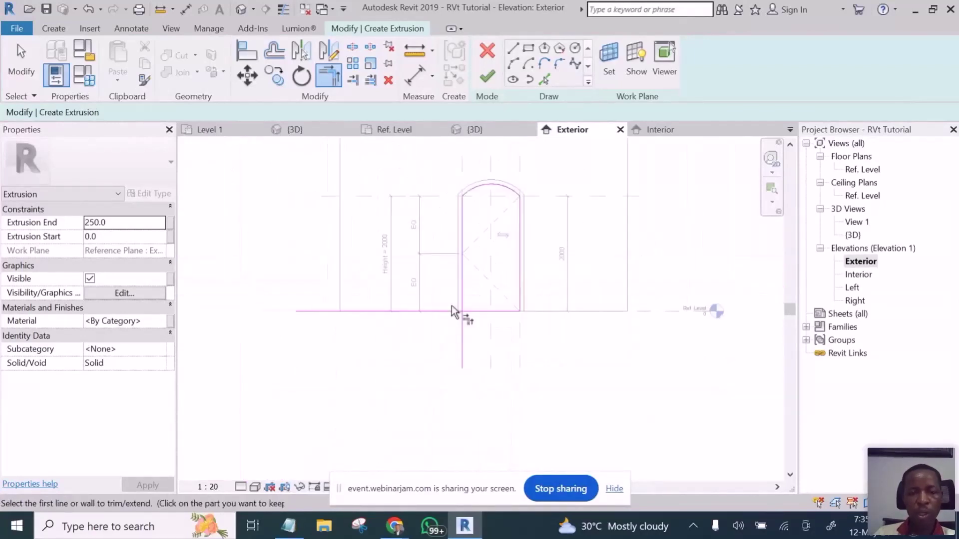
pyautogui.scroll(4, 446, 295)
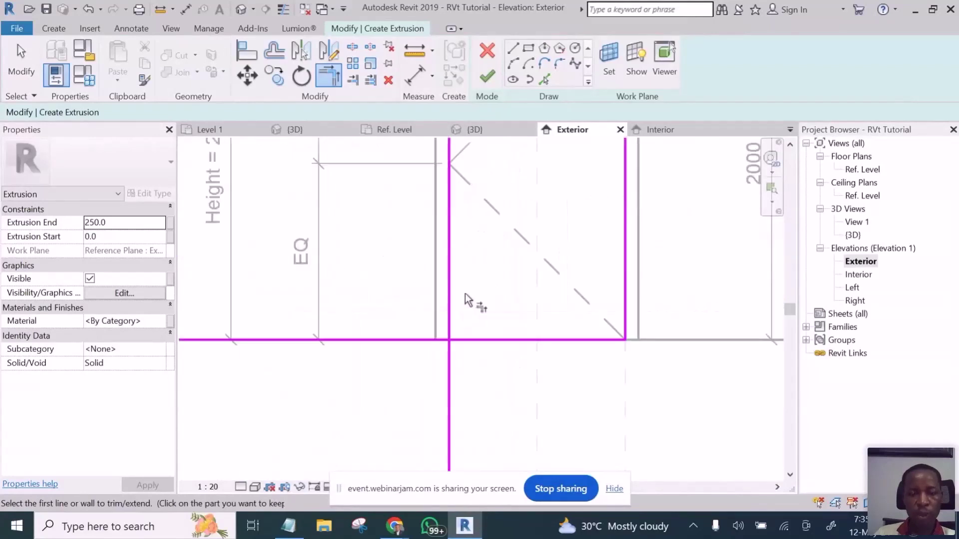
pyautogui.click(450, 282)
pyautogui.click(507, 339)
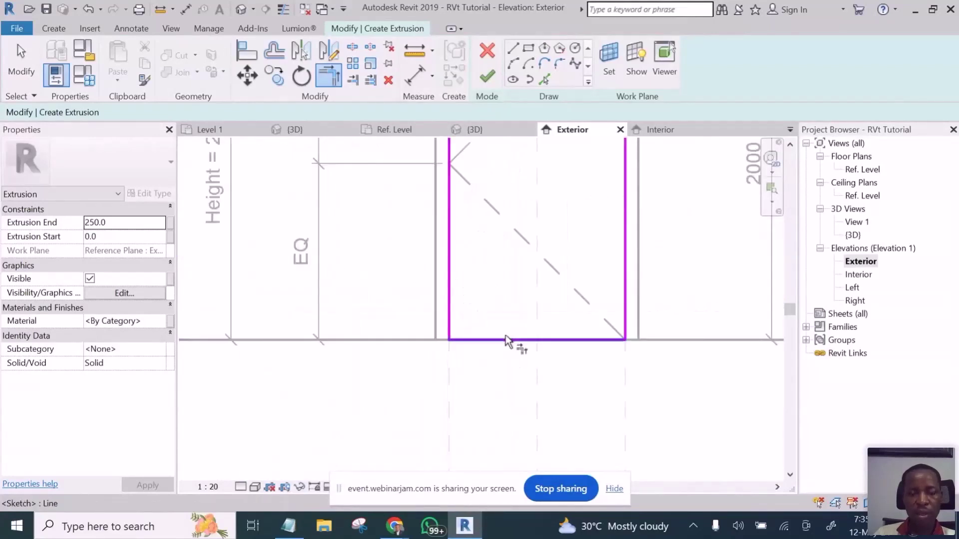
pyautogui.scroll(-5, 507, 339)
pyautogui.scroll(2, 382, 230)
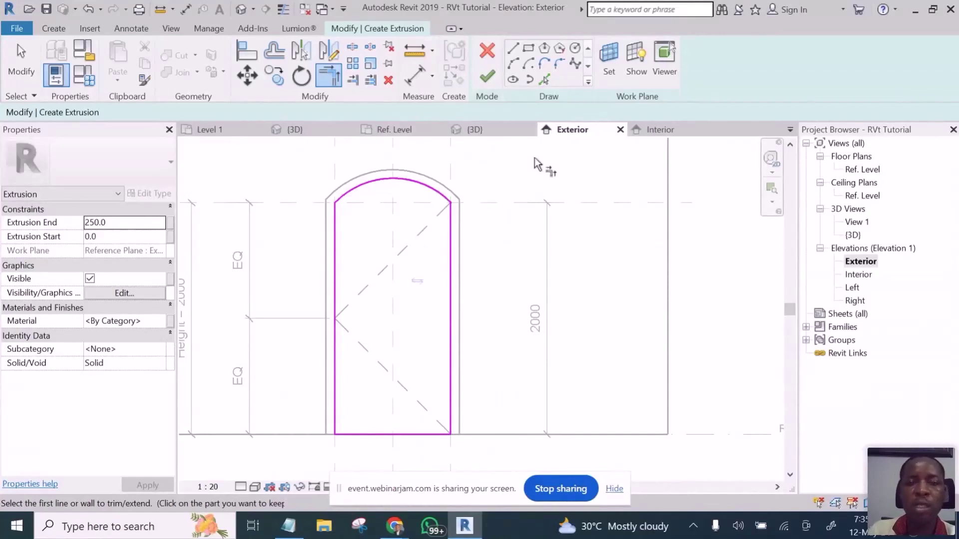
pyautogui.click(487, 77)
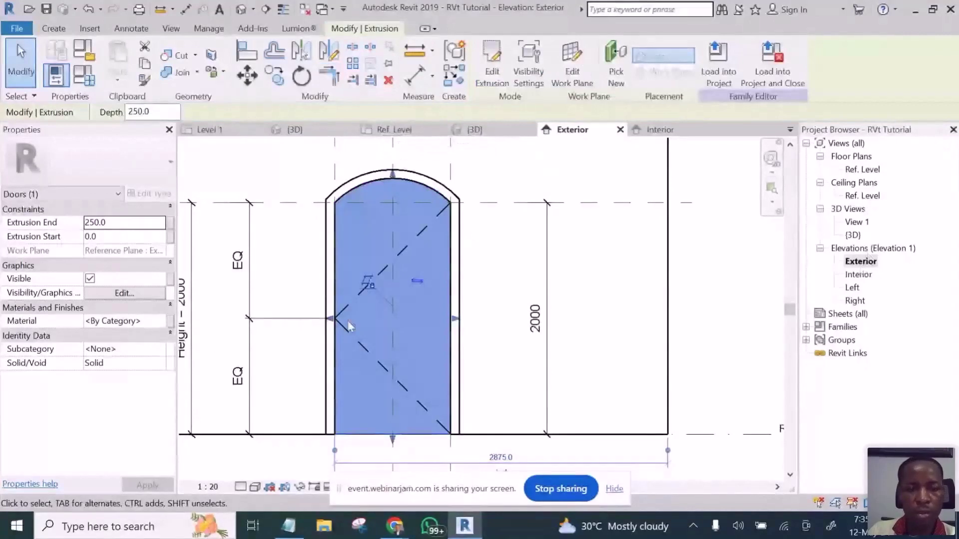
# Step: Duplicate the Architrave material as Panel and assign it to the door panel extrusion
pyautogui.click(158, 321)
pyautogui.click(160, 321)
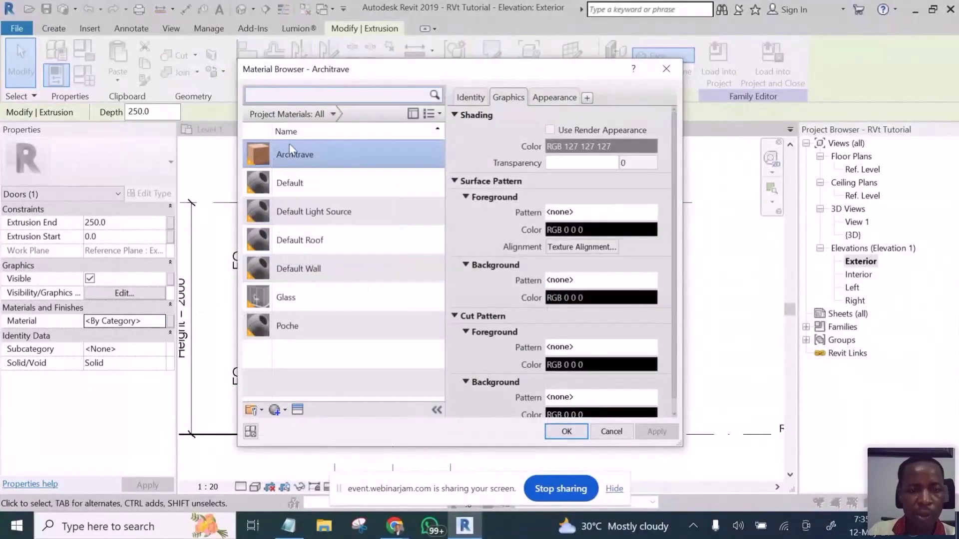
pyautogui.rightClick(278, 154)
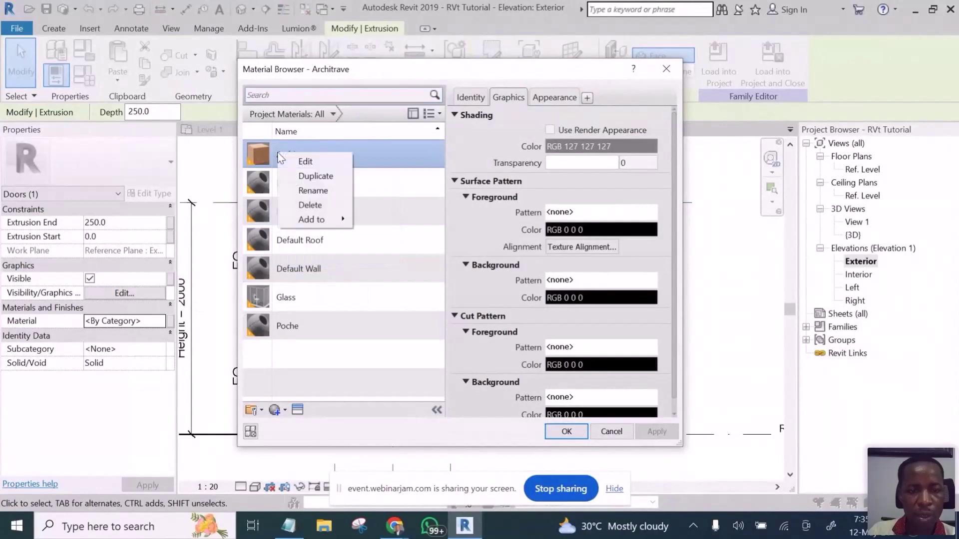
pyautogui.click(314, 177)
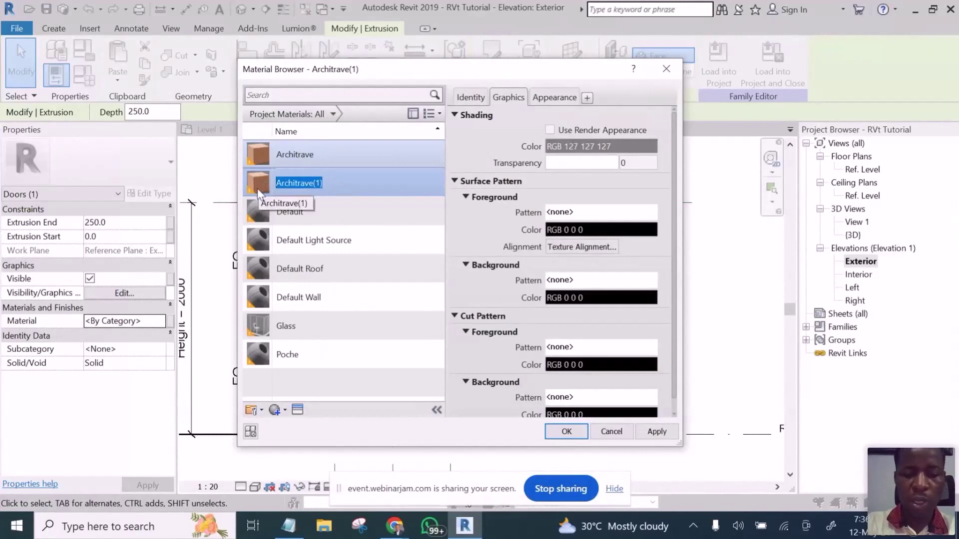
pyautogui.write('Panel')
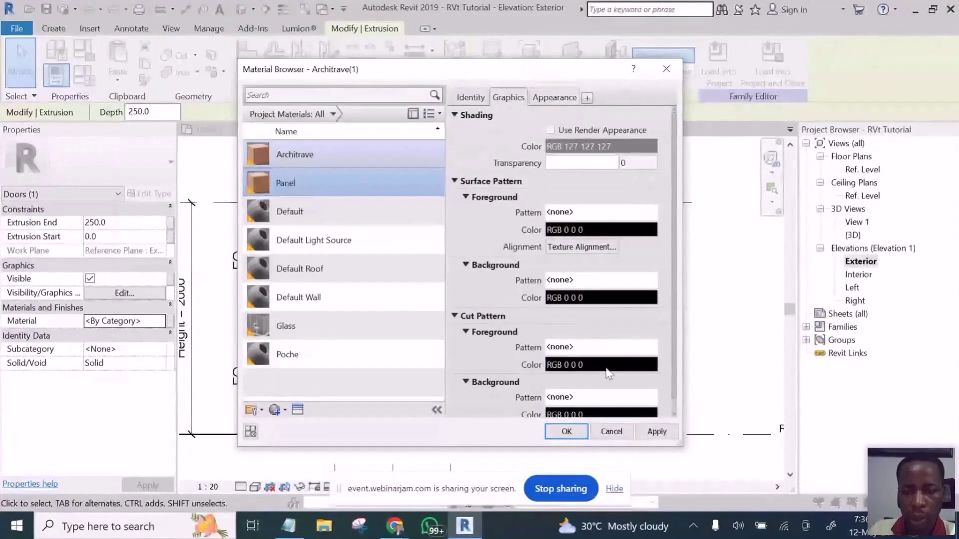
pyautogui.click(662, 432)
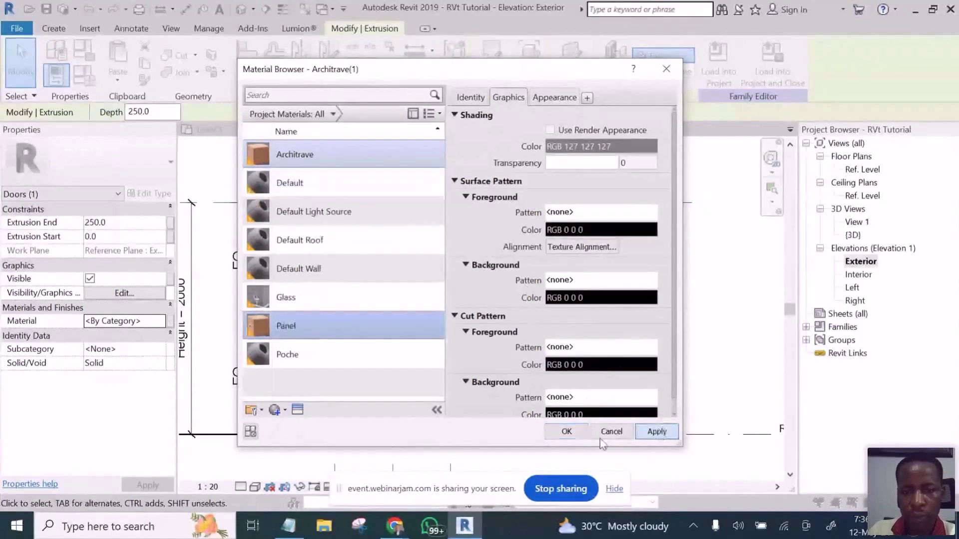
pyautogui.click(574, 433)
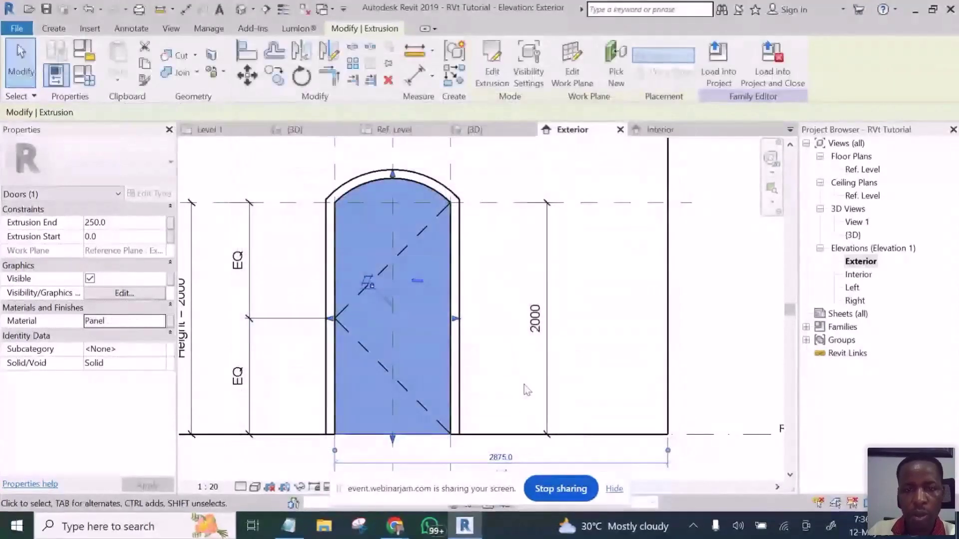
# Step: In the Ref. Level floor plan, reshape the panel extrusion to about 55 mm thick within the wall, from about 52.5 to 107.8
pyautogui.doubleClick(862, 169)
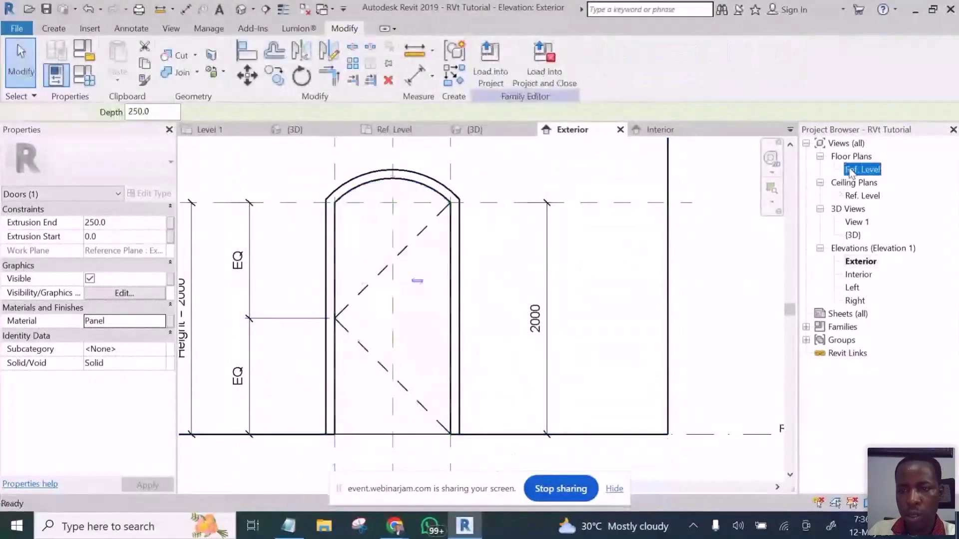
pyautogui.click(324, 356)
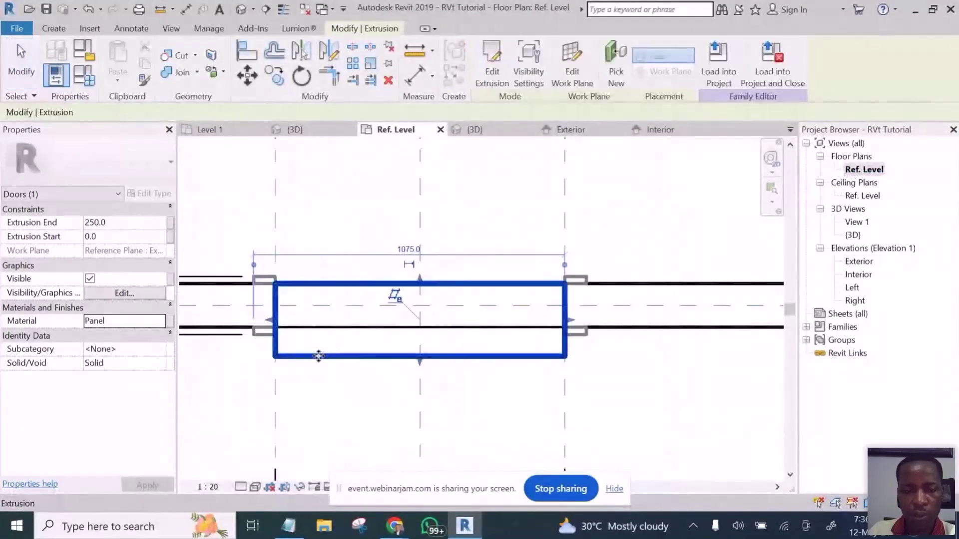
pyautogui.scroll(2, 319, 356)
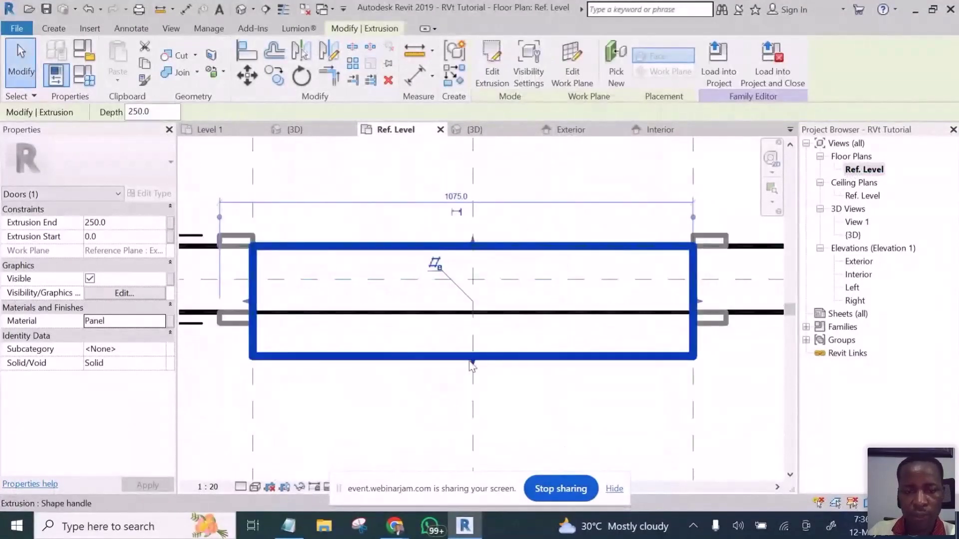
pyautogui.moveTo(476, 358); pyautogui.dragTo(476, 306)
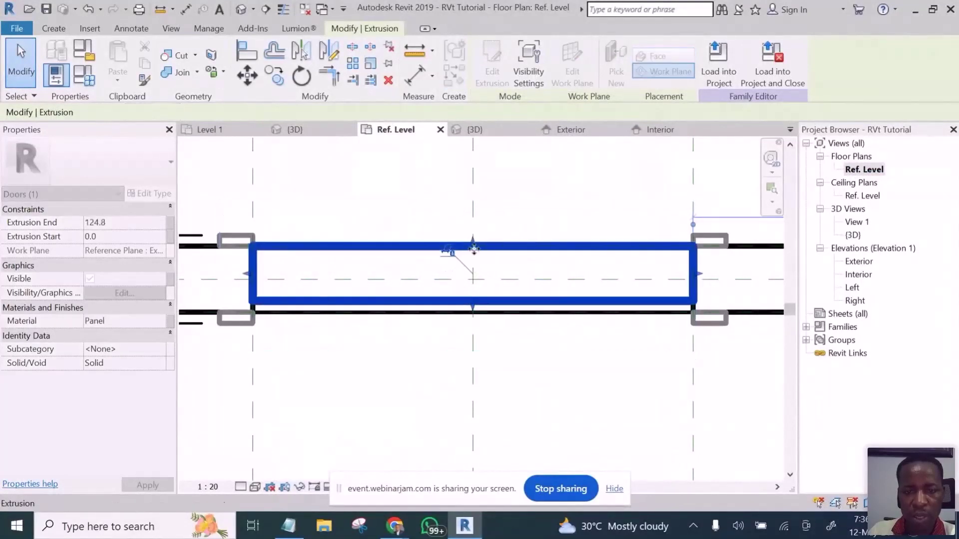
pyautogui.moveTo(474, 245); pyautogui.dragTo(473, 295)
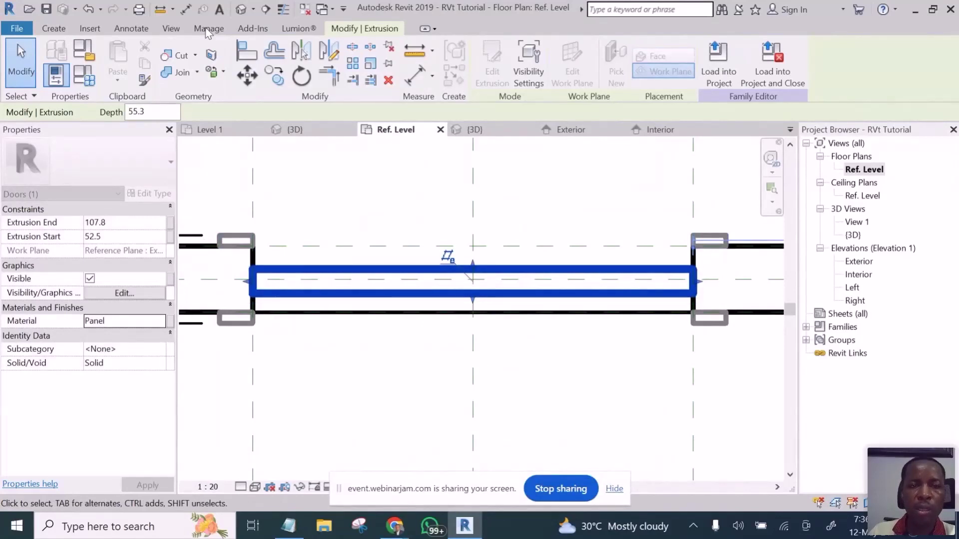
# Step: Open the family's 3D view and set its visual style to Shaded
pyautogui.click(242, 10)
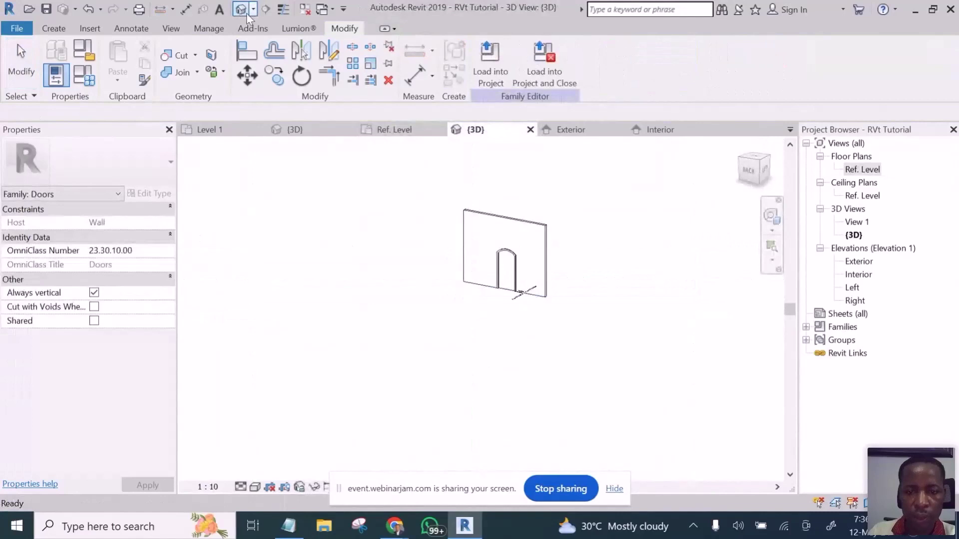
pyautogui.scroll(3, 518, 287)
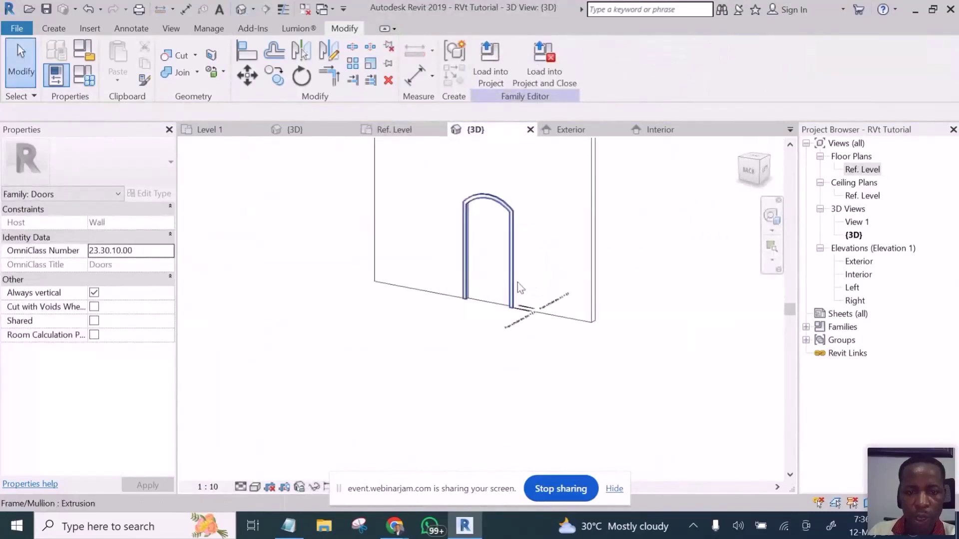
pyautogui.click(257, 487)
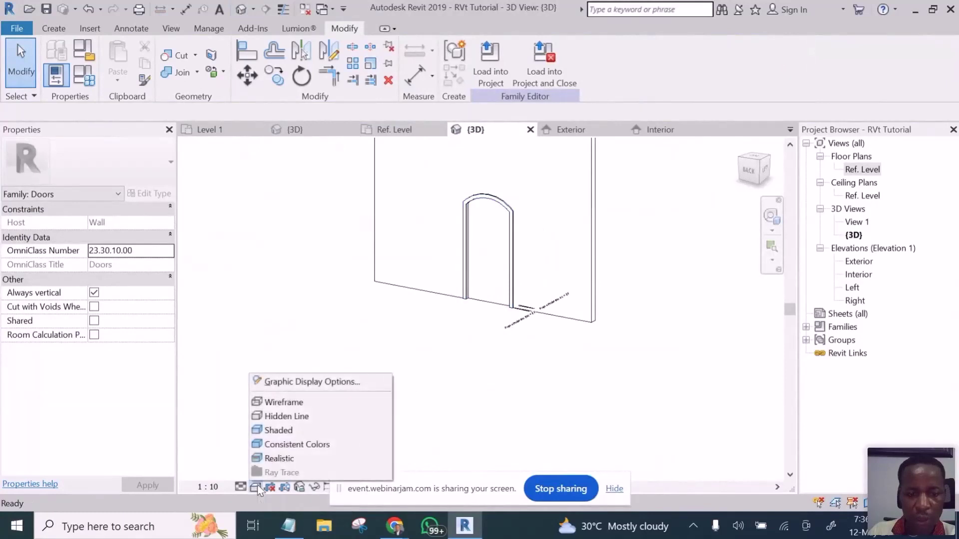
pyautogui.click(284, 432)
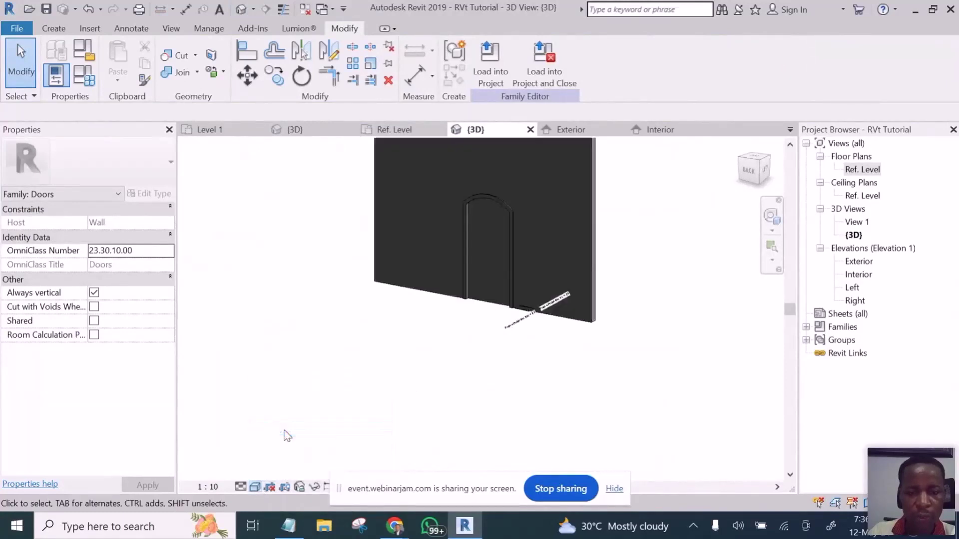
# Step: Examine the shaded door panel and arched frame in the wall from the front and the back
pyautogui.scroll(4, 511, 261)
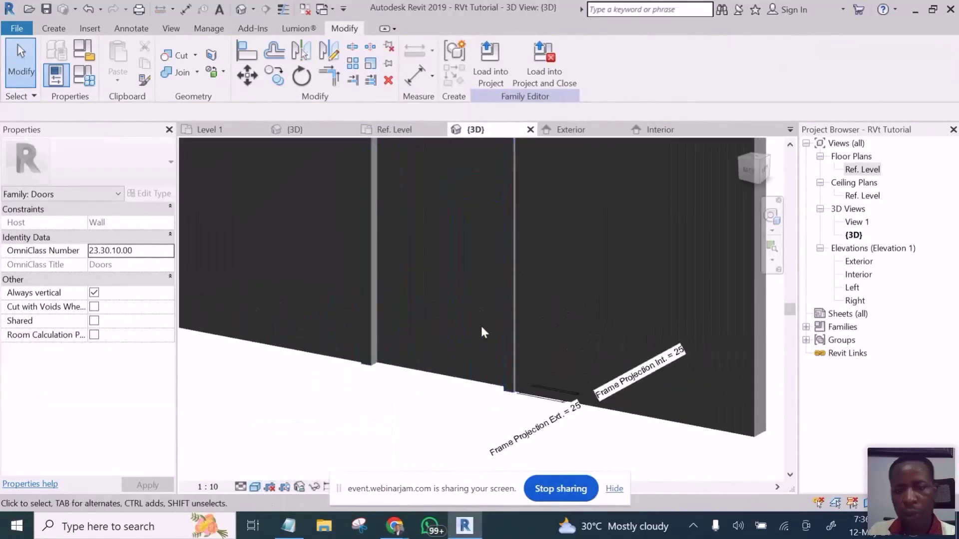
pyautogui.scroll(-5, 469, 350)
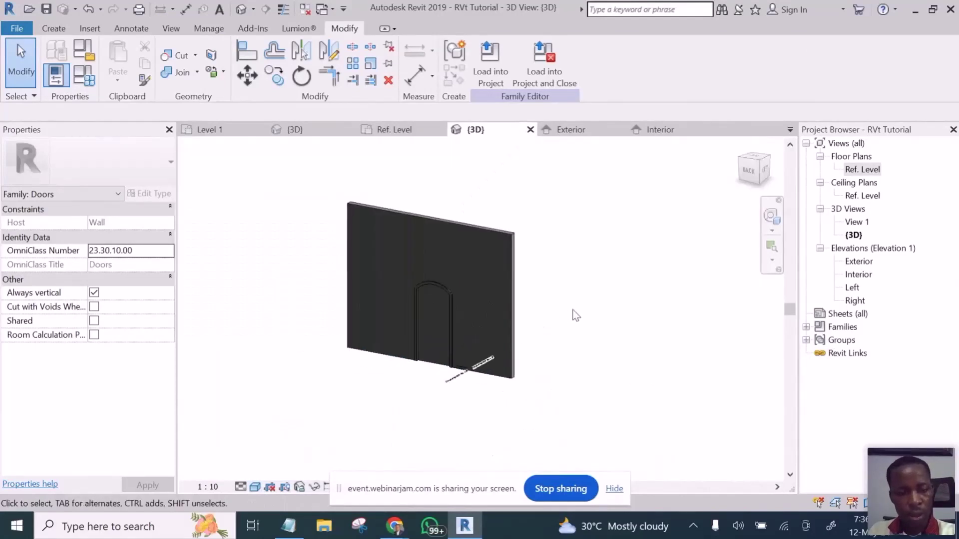
pyautogui.keyDown('shift'); pyautogui.moveTo(585, 307); pyautogui.dragTo(432, 329, button='middle'); pyautogui.keyUp('shift')
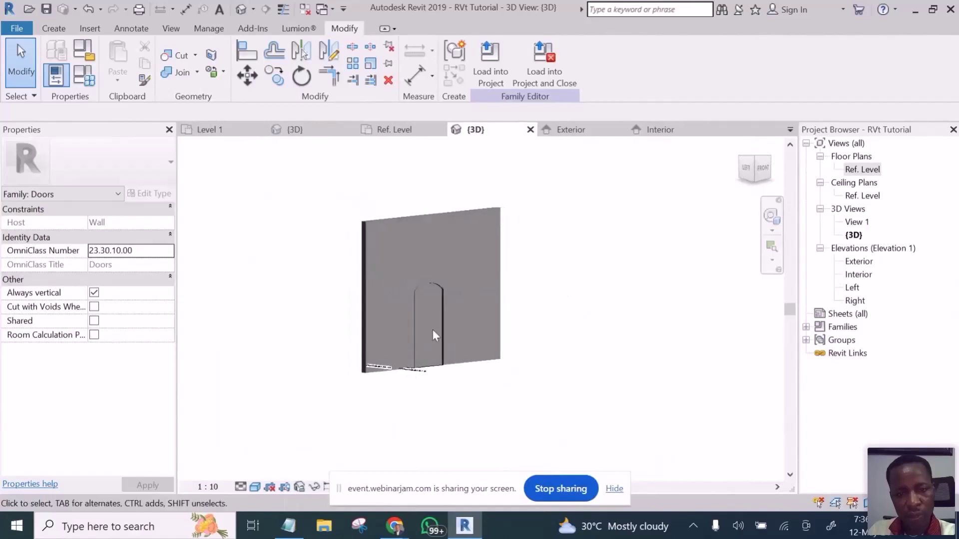
pyautogui.scroll(2, 433, 334)
pyautogui.scroll(3, 432, 340)
pyautogui.scroll(-4, 453, 337)
pyautogui.keyDown('shift'); pyautogui.moveTo(461, 342); pyautogui.dragTo(450, 303, button='middle'); pyautogui.keyUp('shift')
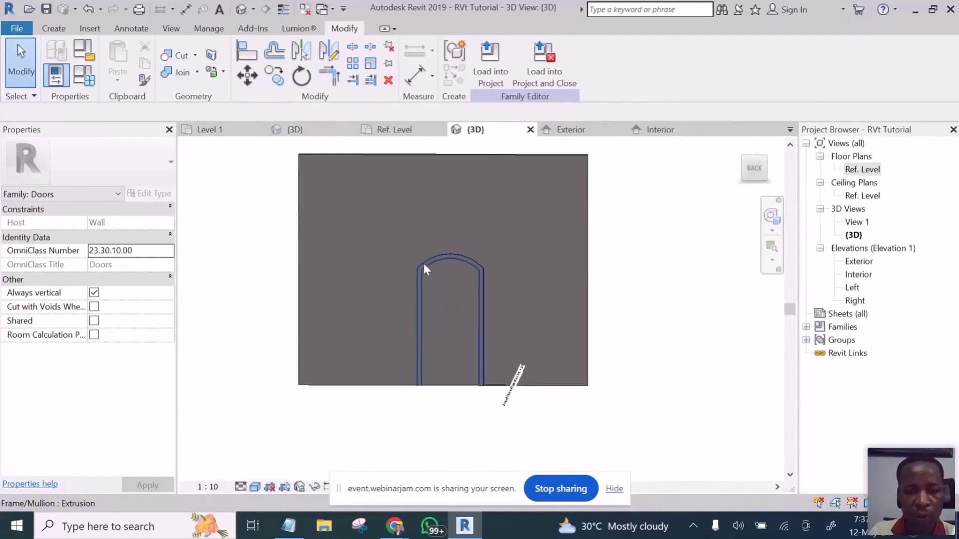
# Step: Set the arched frame's Architrave material to use its render appearance for shading
pyautogui.scroll(5, 424, 264)
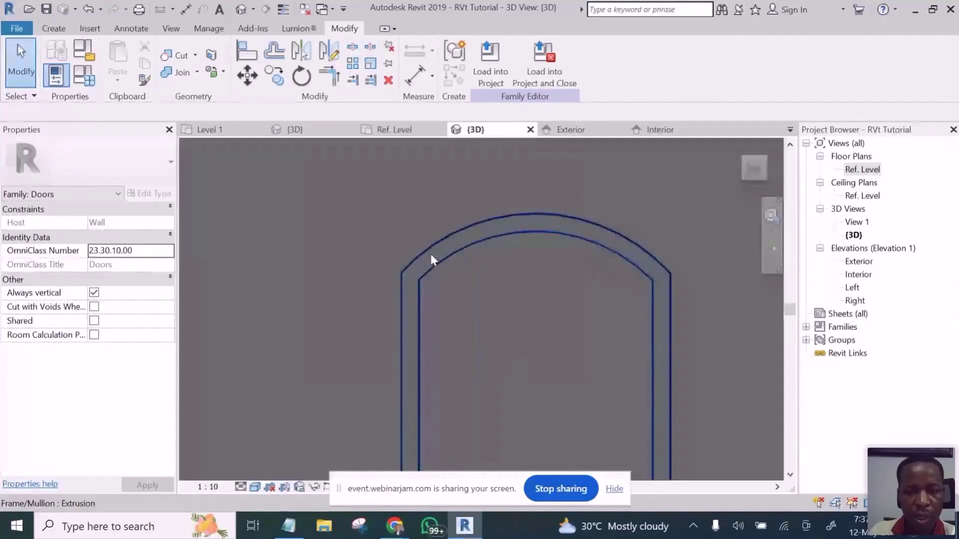
pyautogui.click(430, 256)
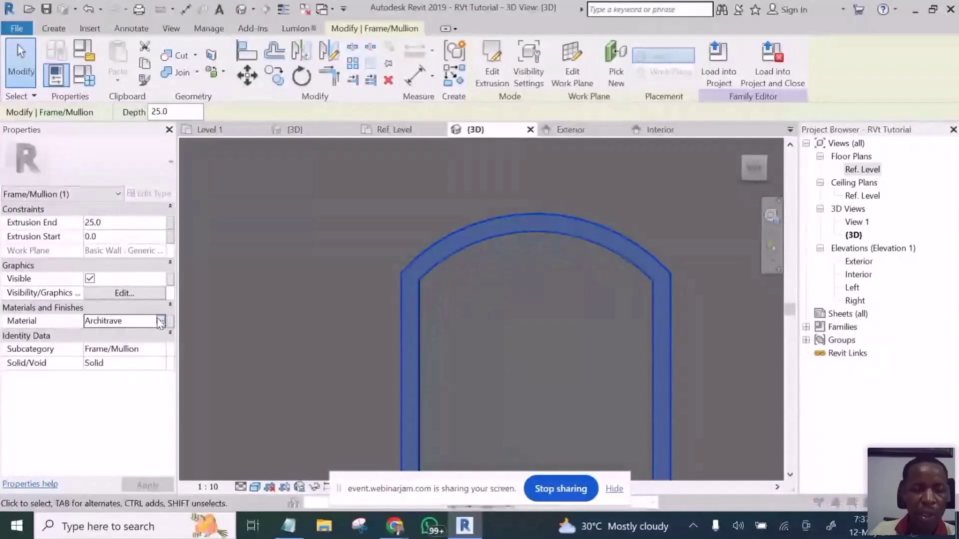
pyautogui.click(160, 321)
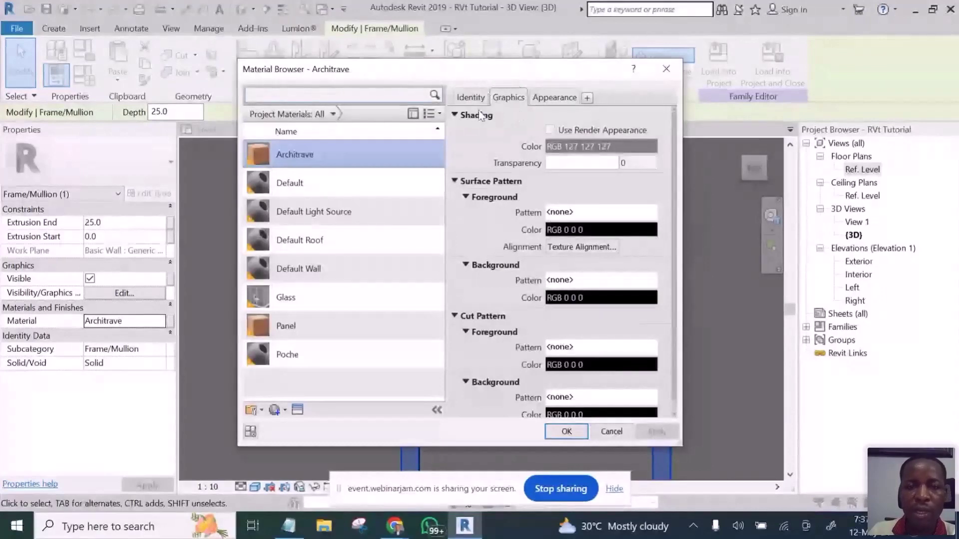
pyautogui.click(550, 131)
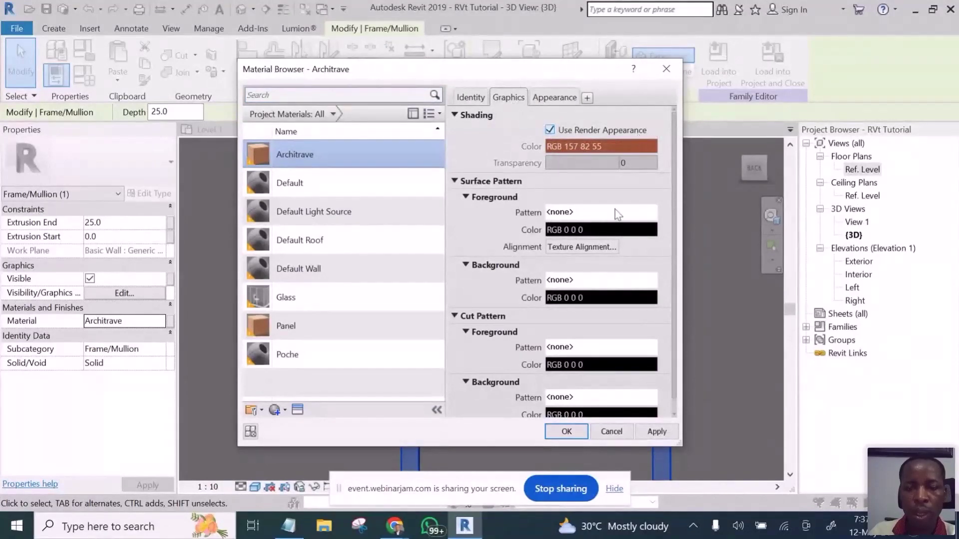
pyautogui.click(658, 432)
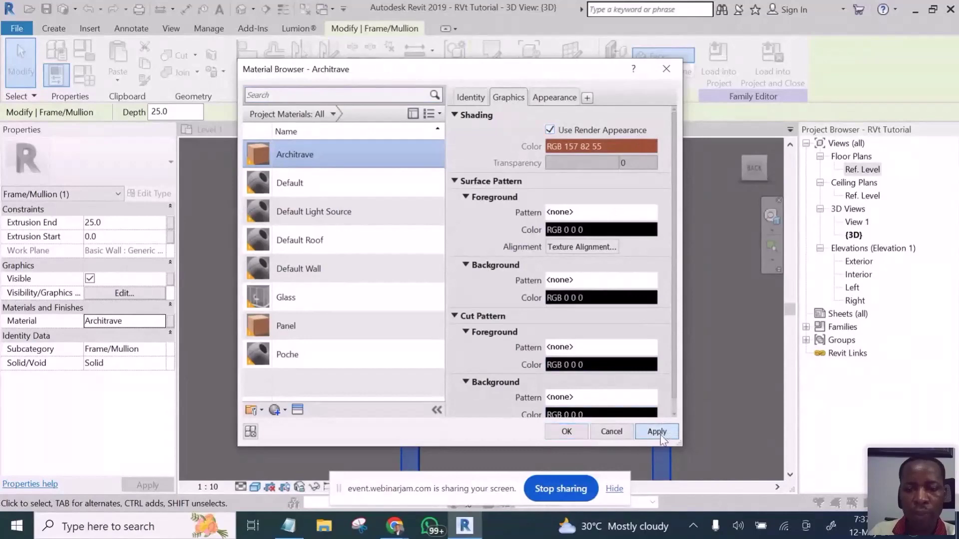
pyautogui.click(571, 432)
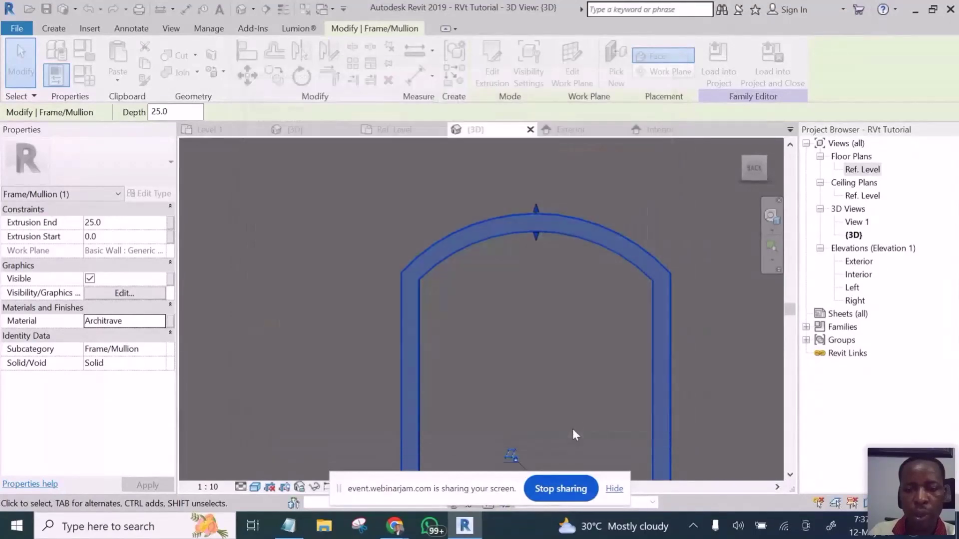
pyautogui.scroll(-5, 487, 334)
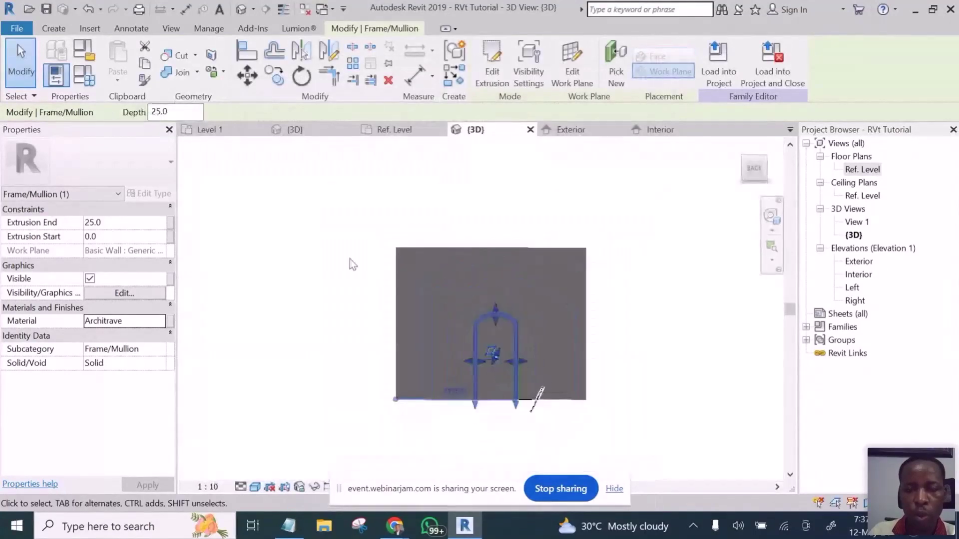
pyautogui.click(351, 262)
pyautogui.scroll(8, 503, 337)
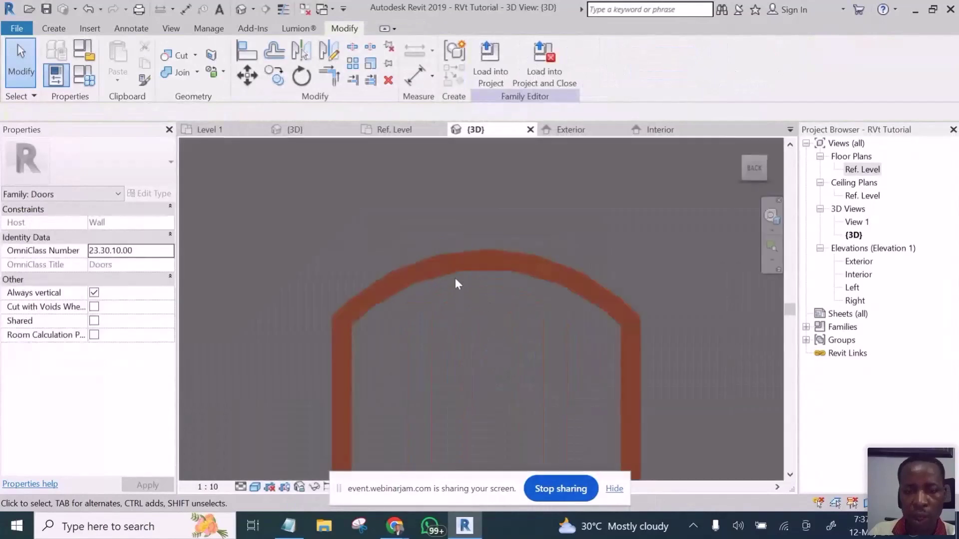
pyautogui.scroll(-6, 459, 256)
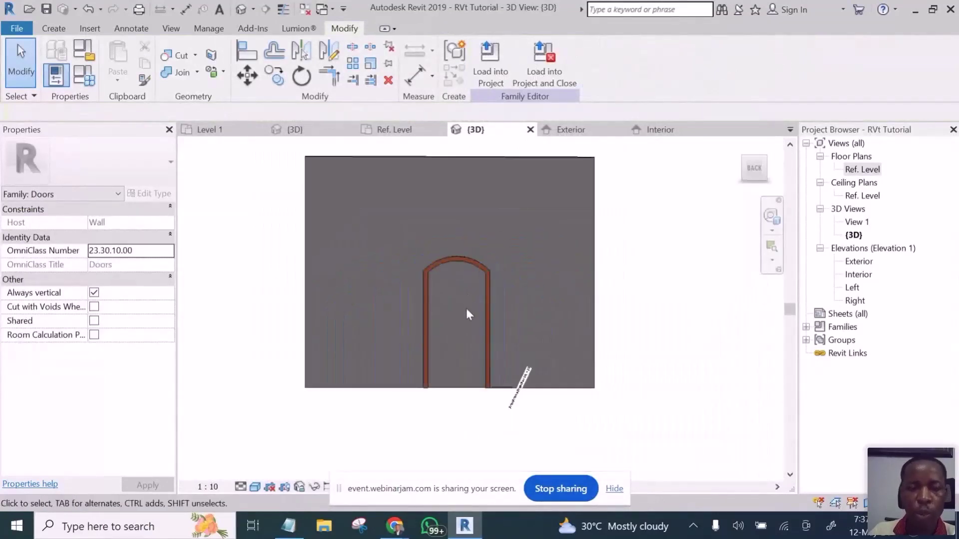
pyautogui.scroll(3, 468, 313)
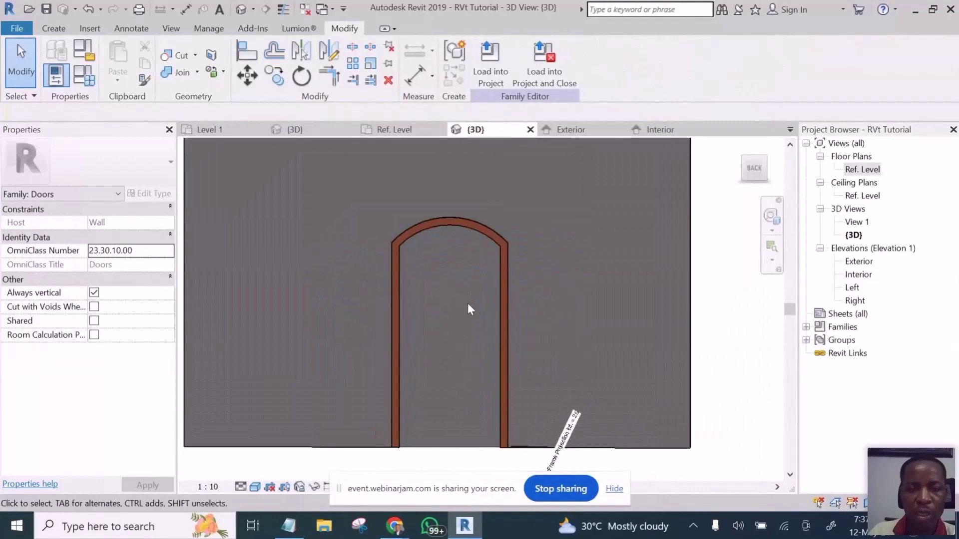
pyautogui.scroll(-3, 467, 305)
pyautogui.scroll(3, 463, 372)
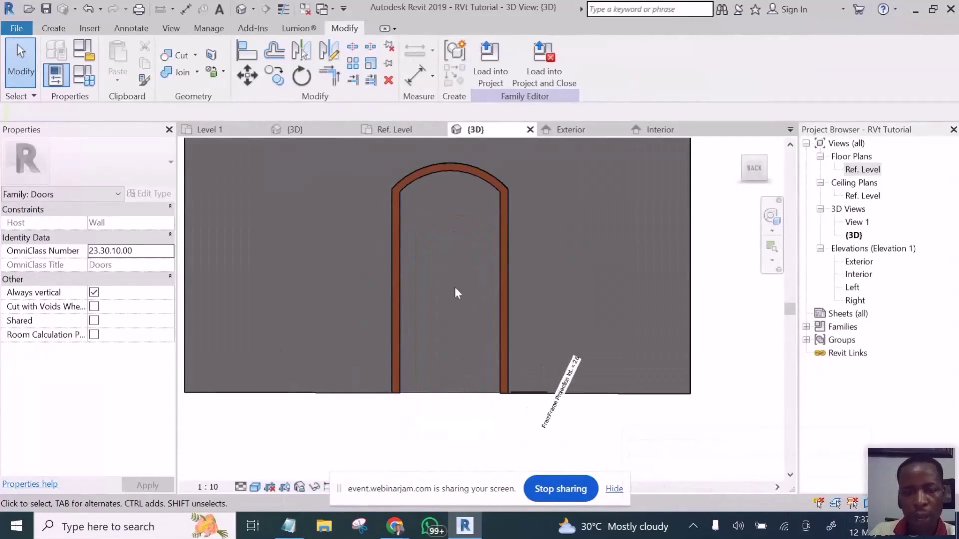
pyautogui.scroll(-5, 454, 286)
pyautogui.scroll(4, 454, 237)
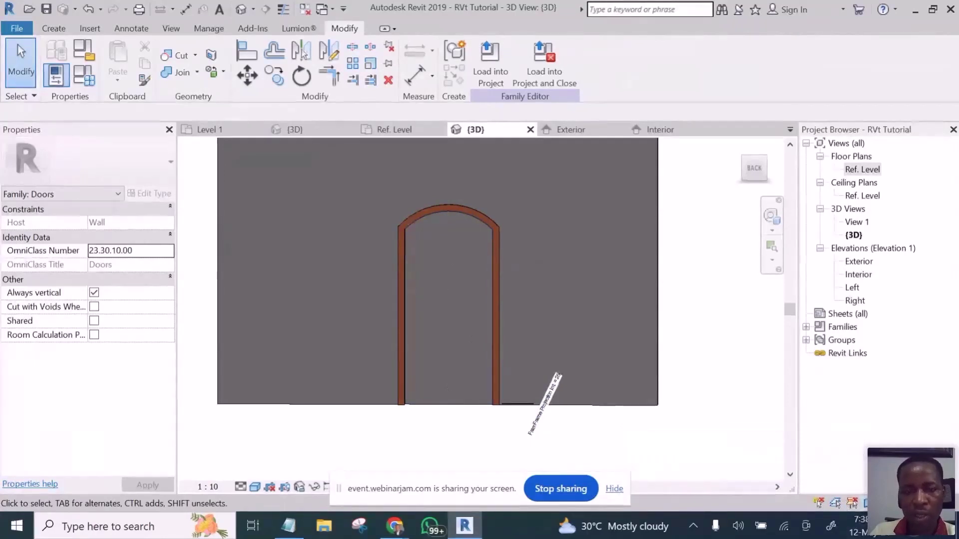
# Step: Set the door panel extrusion's Panel material to use its render appearance for shading
pyautogui.click(443, 278)
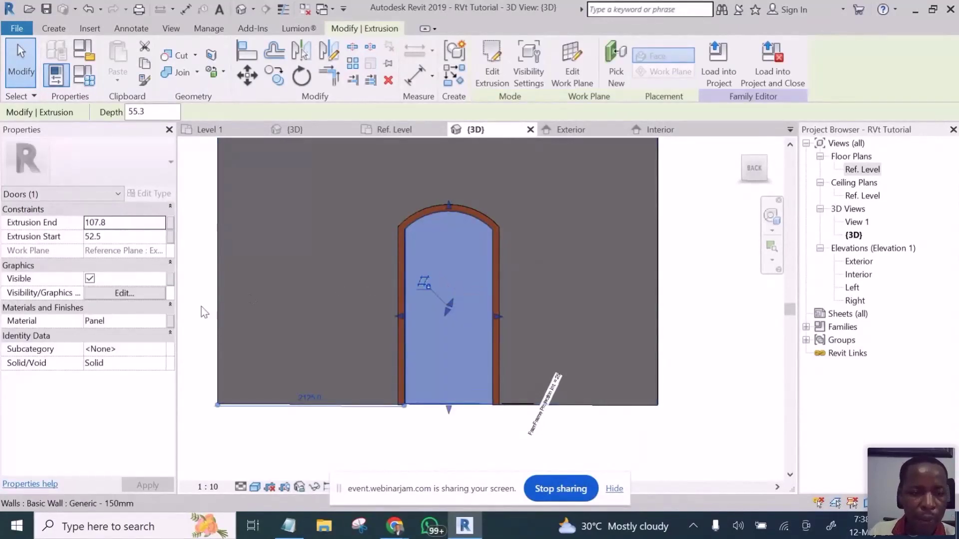
pyautogui.click(159, 320)
pyautogui.click(159, 320)
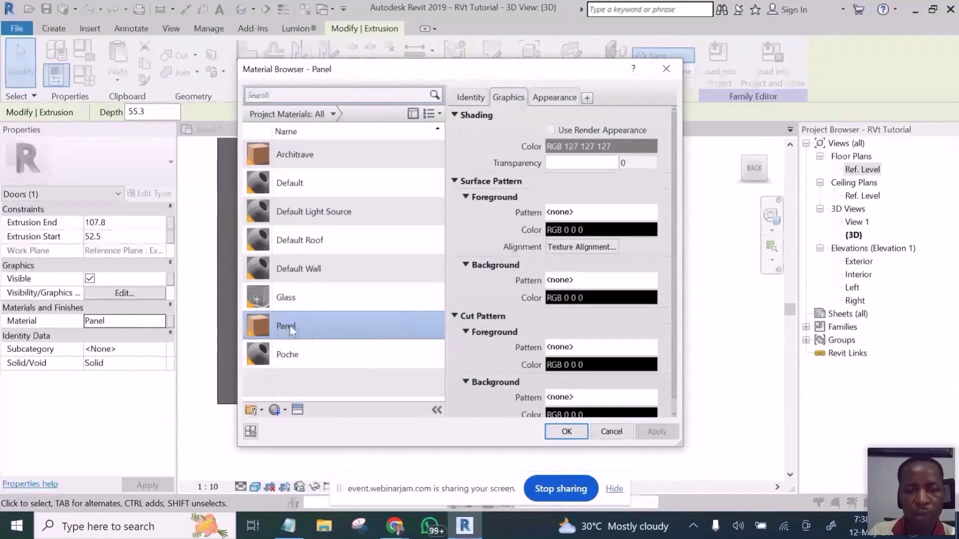
pyautogui.click(298, 327)
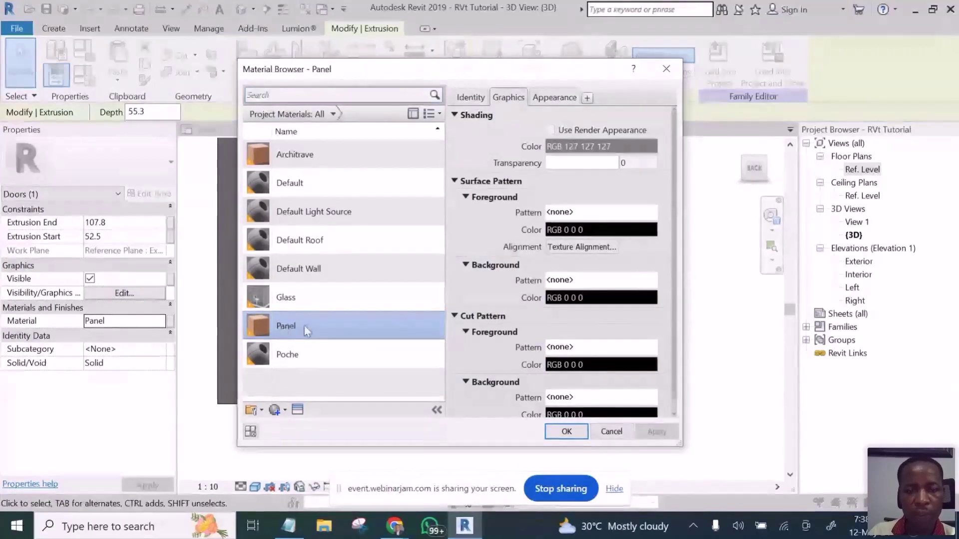
pyautogui.click(550, 131)
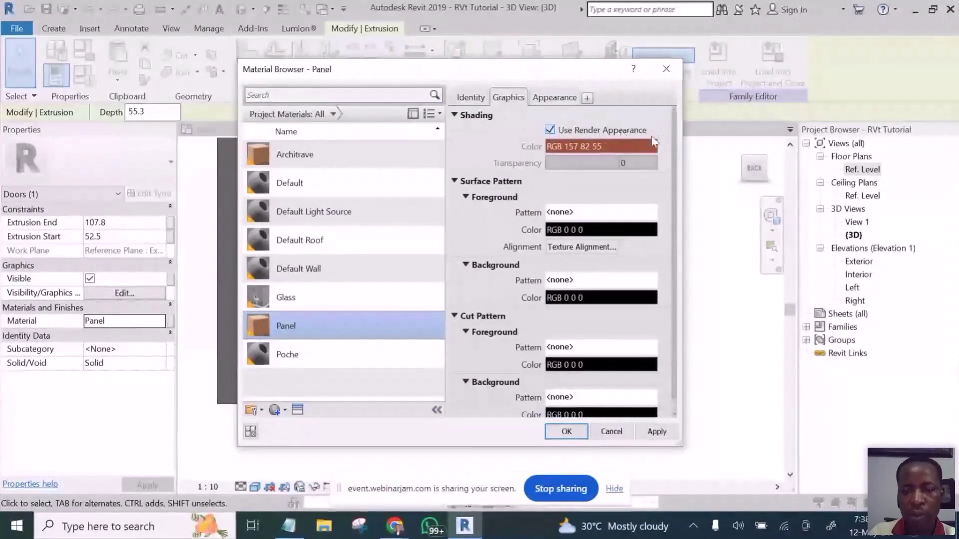
pyautogui.click(663, 433)
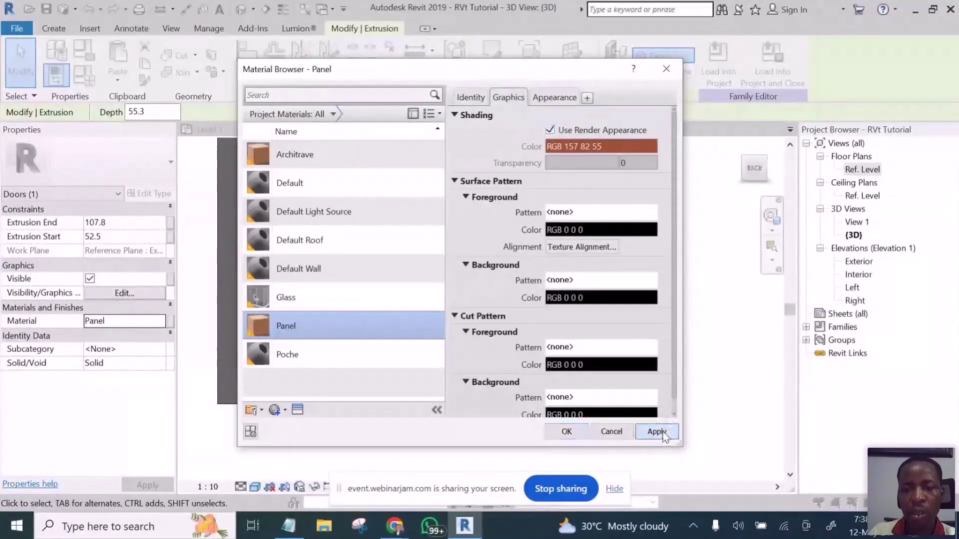
pyautogui.click(566, 431)
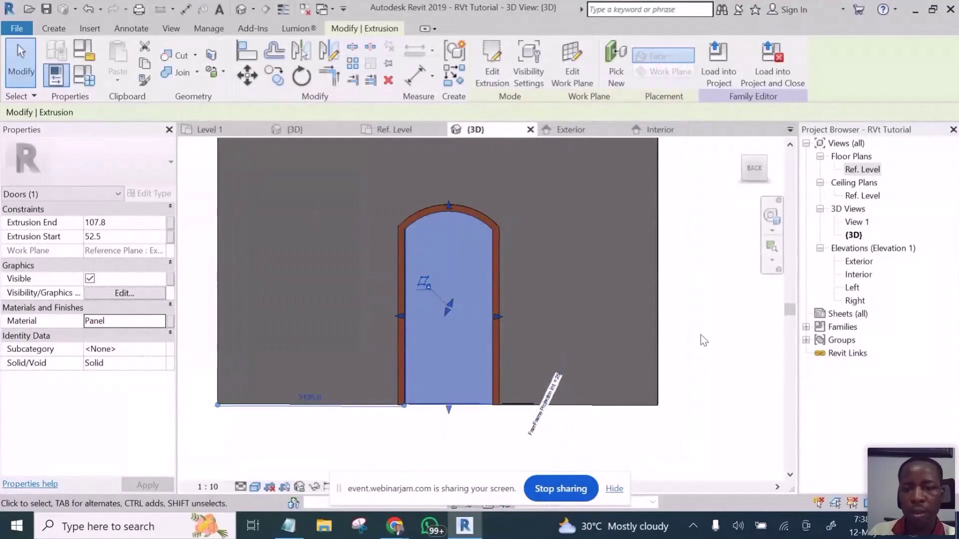
pyautogui.click(689, 287)
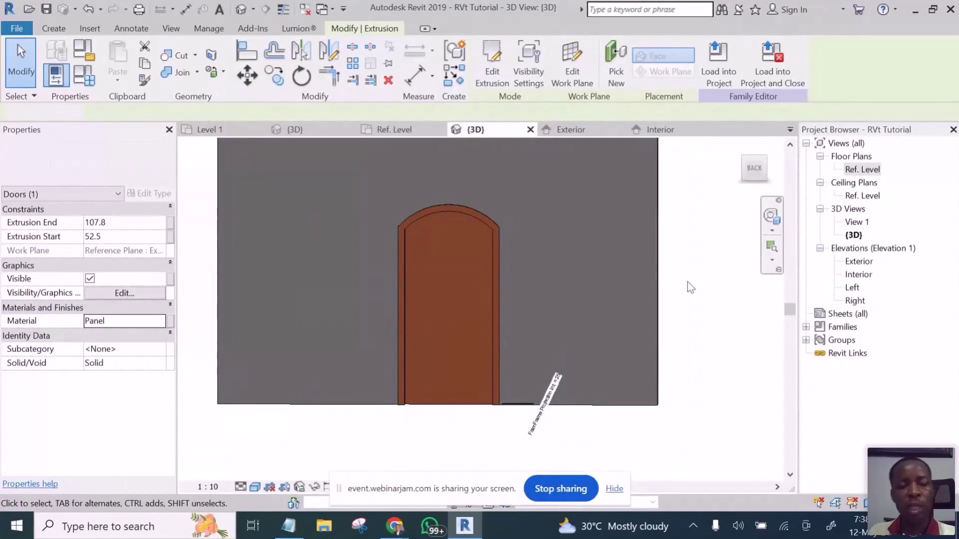
# Step: Load the arched door family RVt Tutorial into the project, overwriting the existing version
pyautogui.keyDown('shift'); pyautogui.moveTo(567, 320); pyautogui.dragTo(571, 379, button='middle'); pyautogui.keyUp('shift')
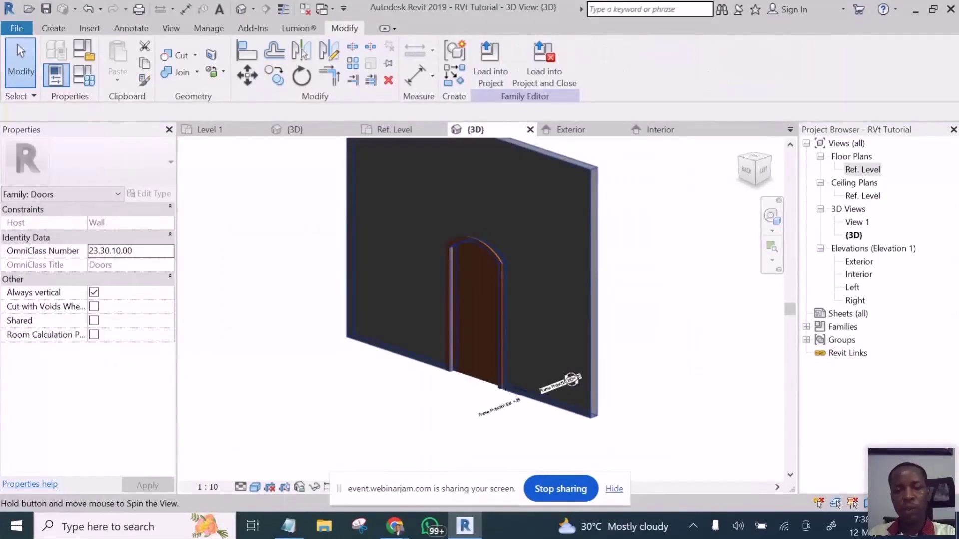
pyautogui.keyDown('shift'); pyautogui.moveTo(571, 379); pyautogui.dragTo(474, 211, button='middle'); pyautogui.keyUp('shift')
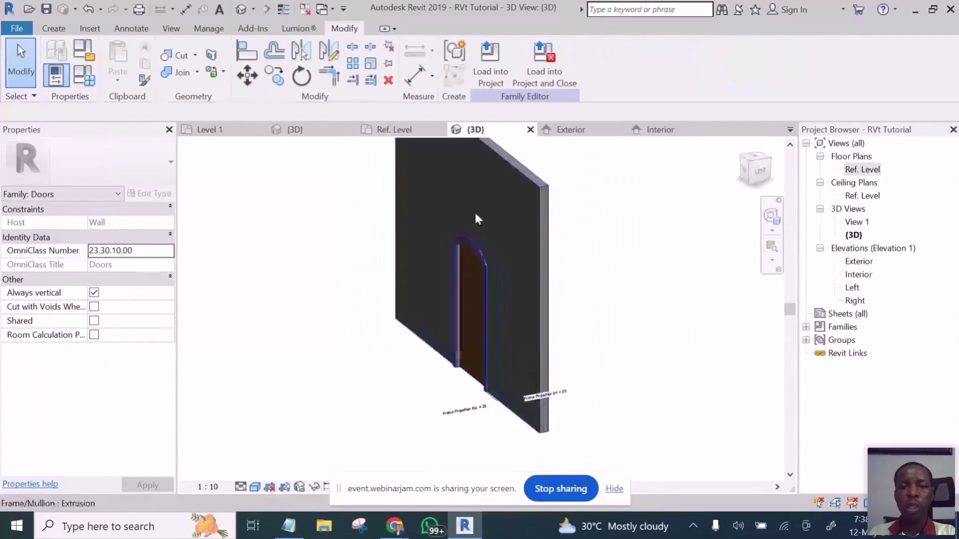
pyautogui.click(487, 64)
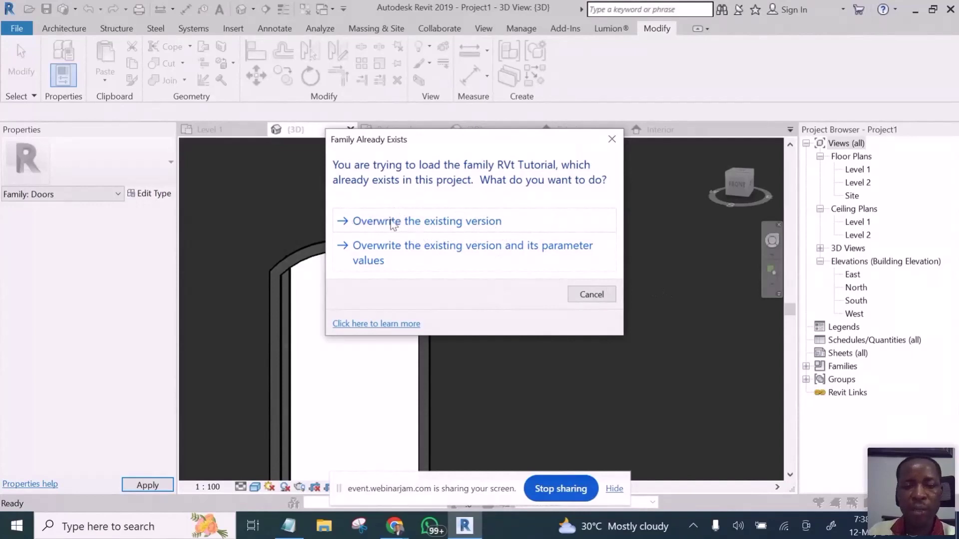
pyautogui.click(452, 221)
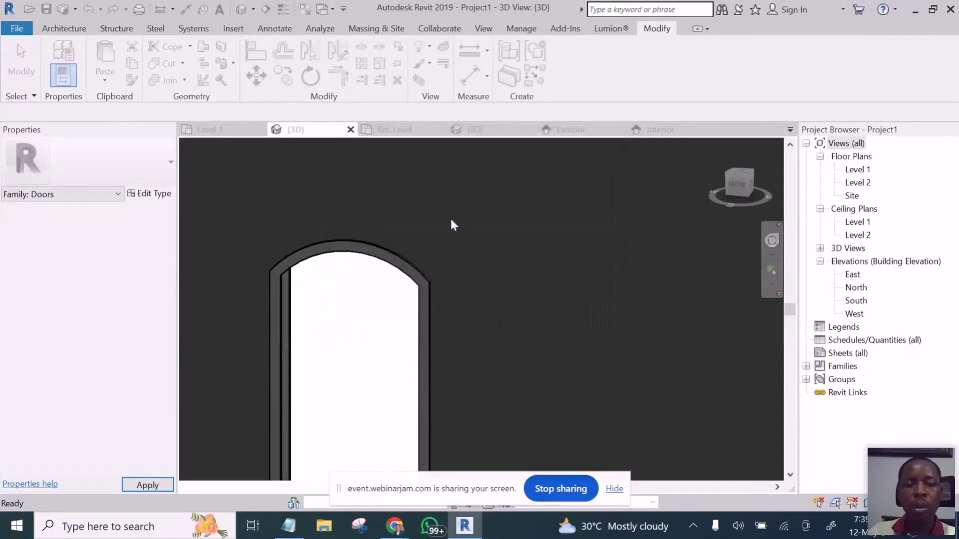
# Step: Inspect the reloaded arched door's frame, panel and threshold up close in the project's 3D view
pyautogui.scroll(-4, 465, 225)
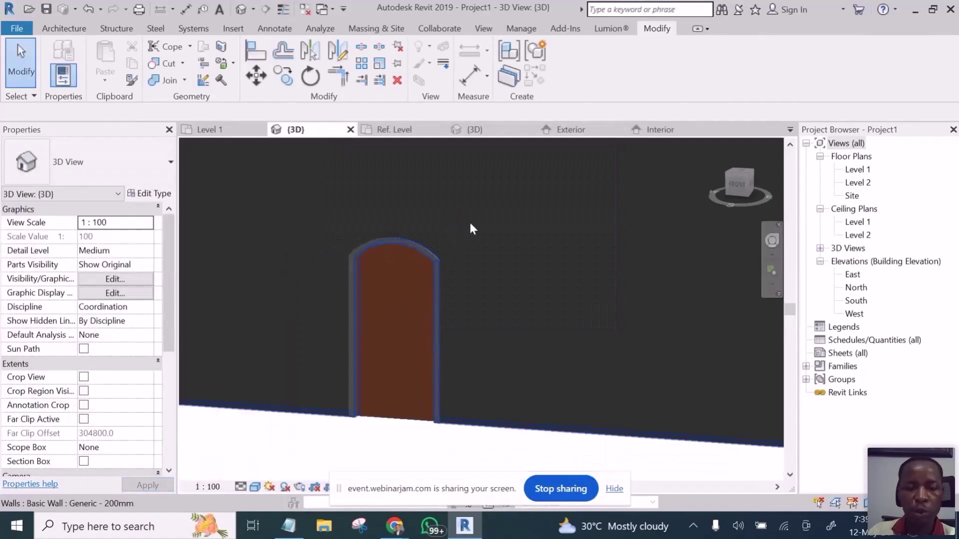
pyautogui.scroll(6, 449, 275)
pyautogui.scroll(-3, 379, 334)
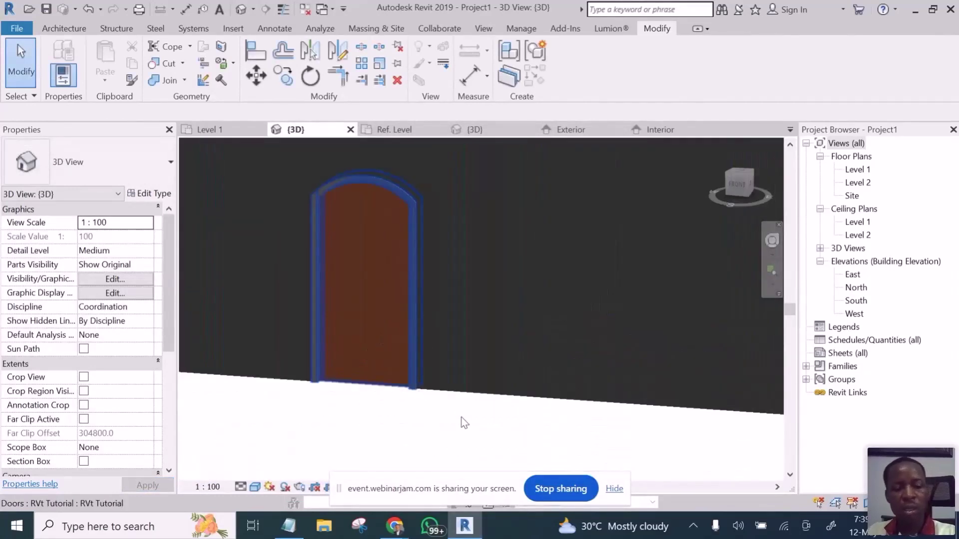
pyautogui.scroll(-1, 460, 417)
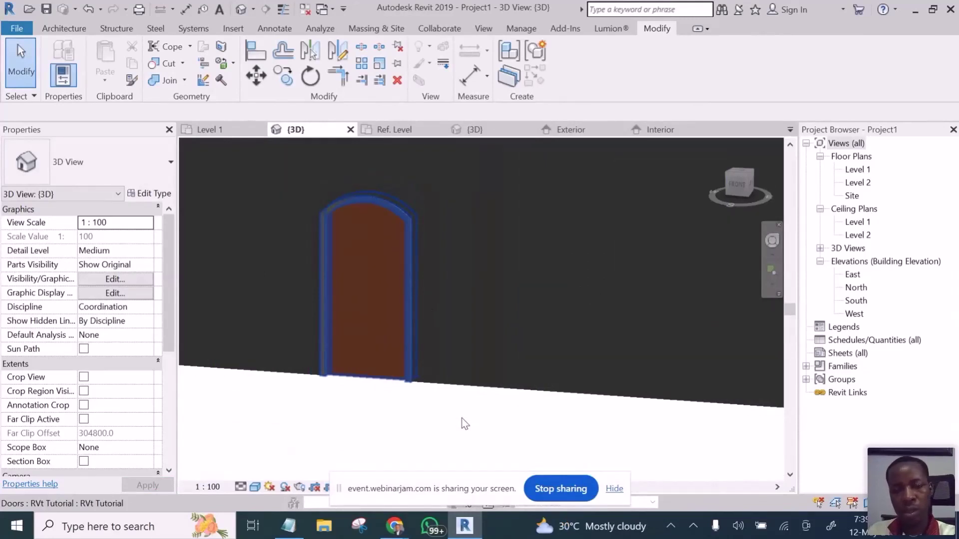
pyautogui.keyDown('shift'); pyautogui.moveTo(461, 417); pyautogui.dragTo(499, 438, button='middle'); pyautogui.keyUp('shift')
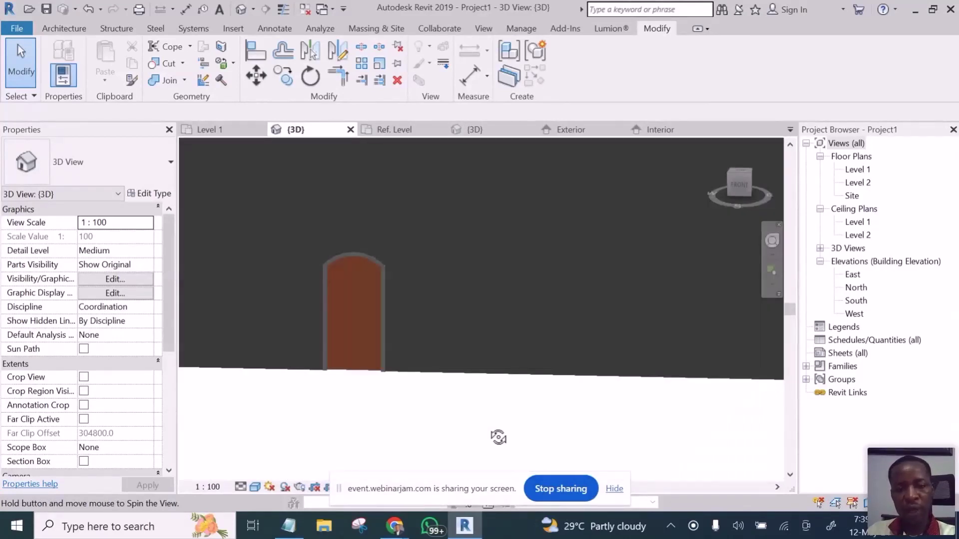
pyautogui.keyDown('shift'); pyautogui.moveTo(498, 437); pyautogui.dragTo(446, 394, button='middle'); pyautogui.keyUp('shift')
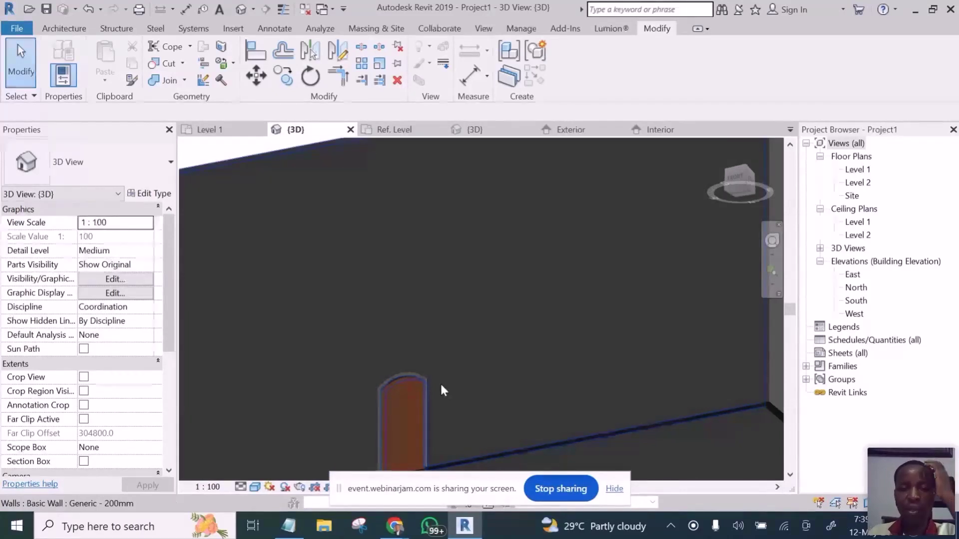
pyautogui.scroll(3, 439, 382)
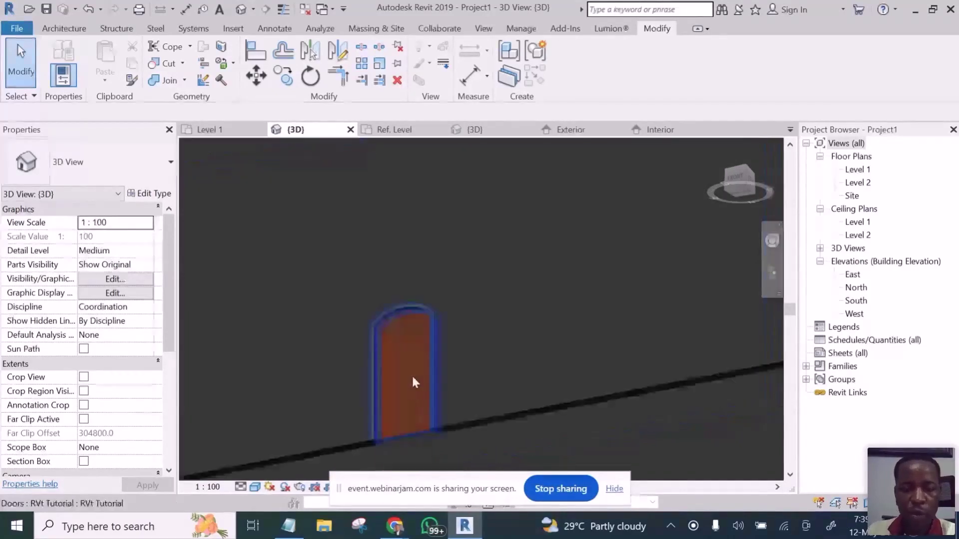
pyautogui.scroll(2, 399, 384)
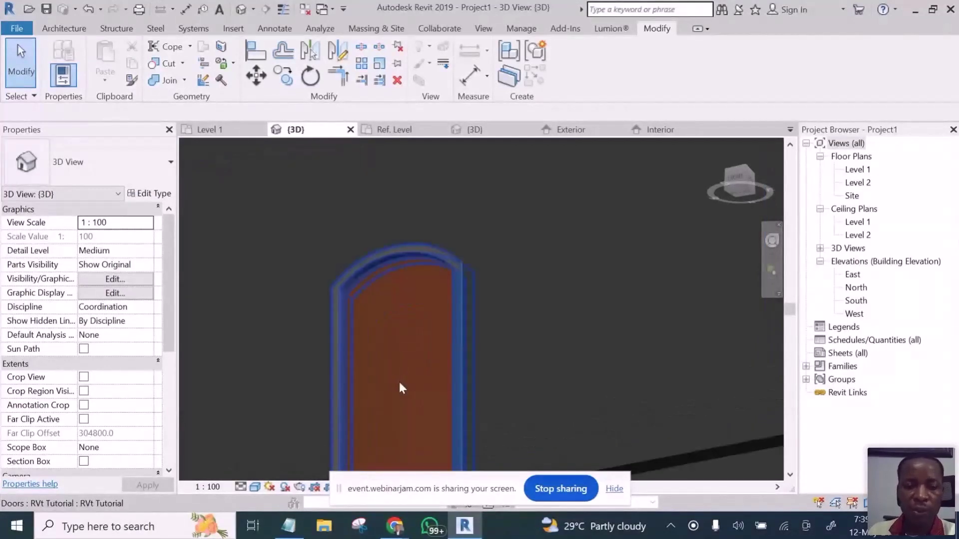
pyautogui.scroll(3, 390, 354)
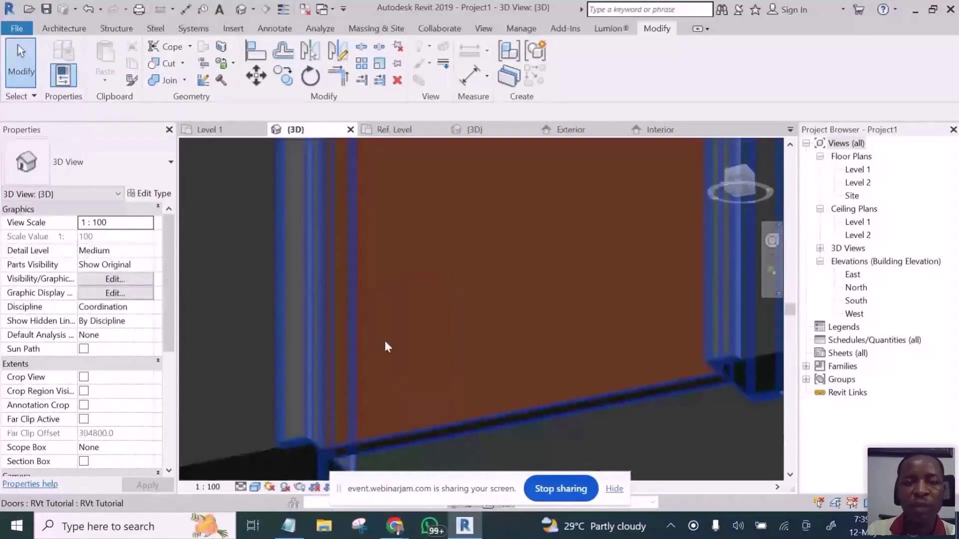
pyautogui.scroll(-5, 415, 367)
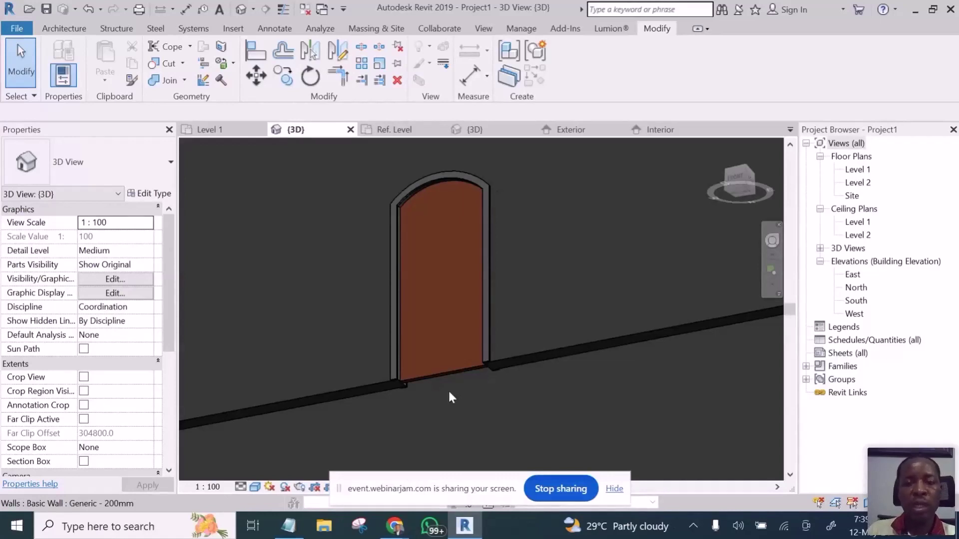
pyautogui.scroll(5, 466, 329)
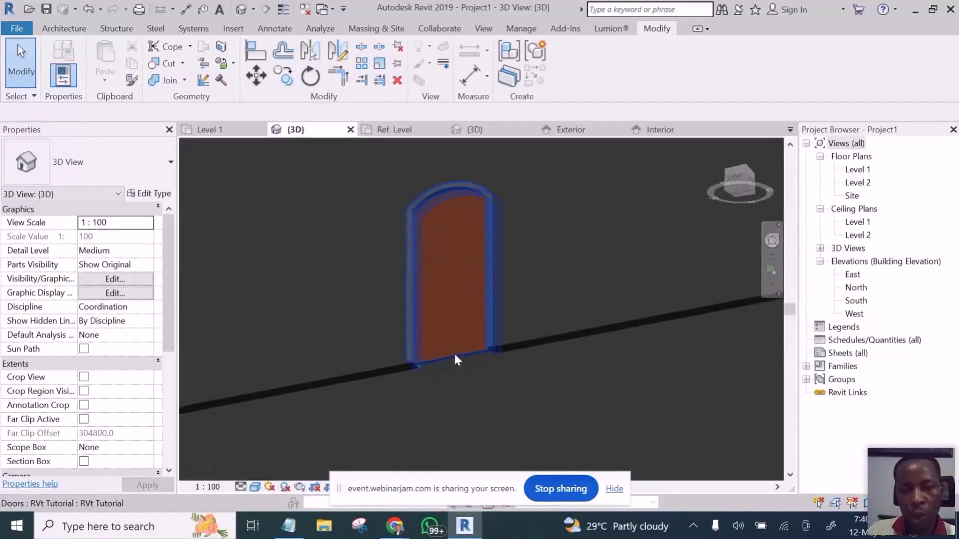
pyautogui.scroll(-2, 451, 400)
pyautogui.scroll(4, 466, 265)
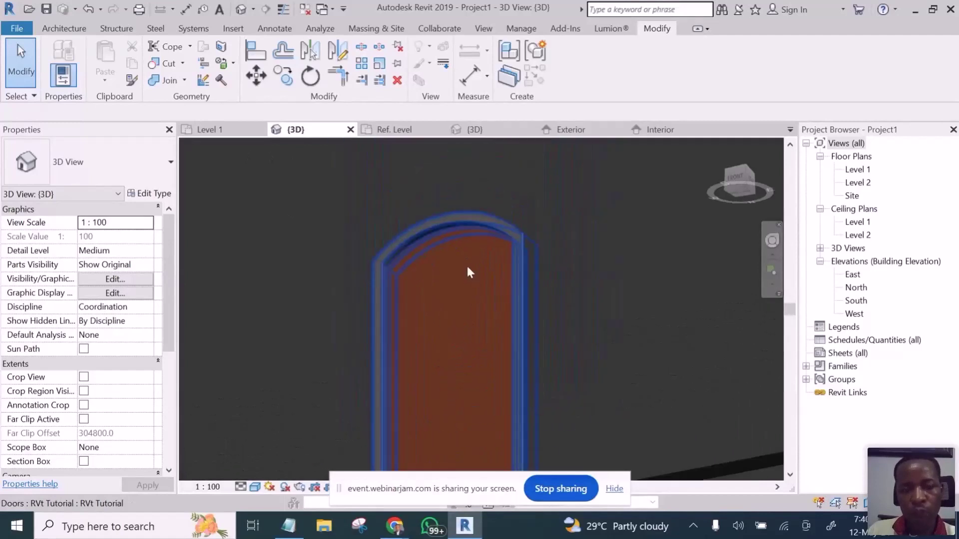
pyautogui.scroll(-4, 475, 219)
pyautogui.scroll(-5, 445, 257)
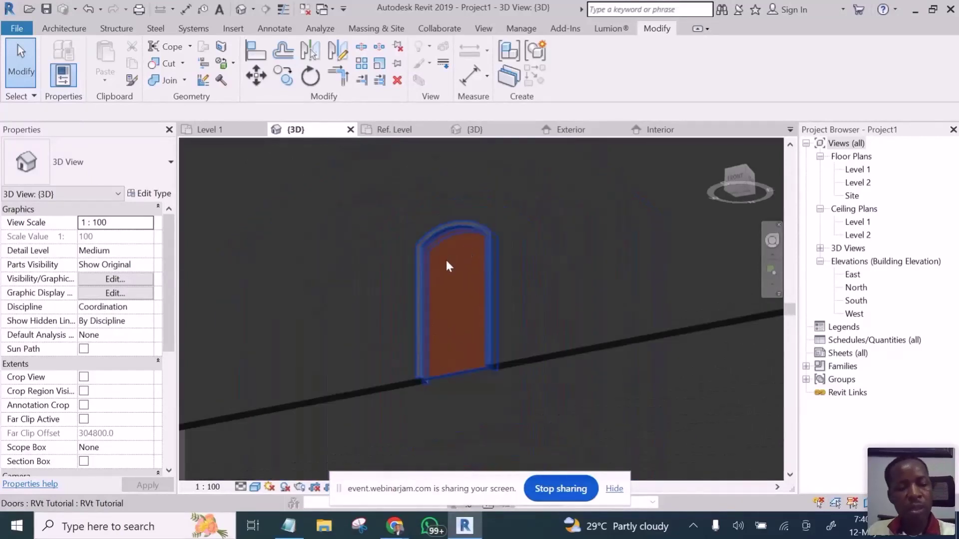
# Step: Examine the arched door within the walled enclosure from both the exterior and interior sides
pyautogui.keyDown('shift'); pyautogui.moveTo(448, 259); pyautogui.dragTo(629, 457, button='middle'); pyautogui.keyUp('shift')
pyautogui.scroll(4, 479, 281)
pyautogui.keyDown('shift'); pyautogui.moveTo(479, 280); pyautogui.dragTo(496, 369, button='middle'); pyautogui.keyUp('shift')
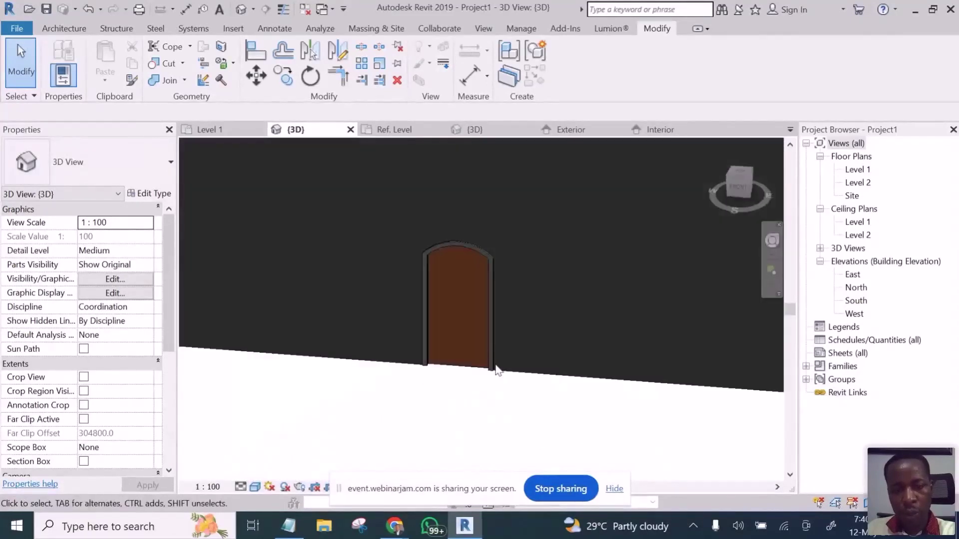
pyautogui.scroll(-5, 444, 413)
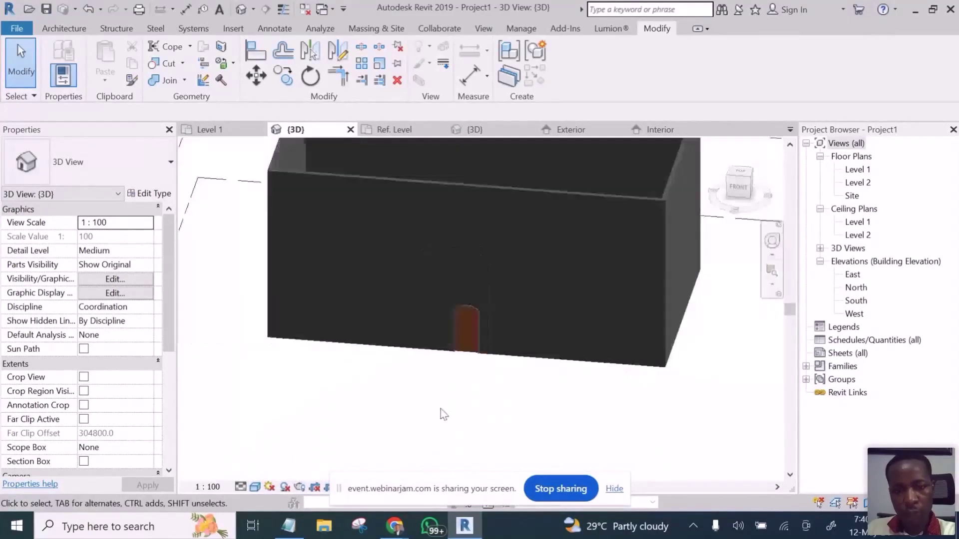
pyautogui.keyDown('shift'); pyautogui.moveTo(440, 408); pyautogui.dragTo(543, 439, button='middle'); pyautogui.keyUp('shift')
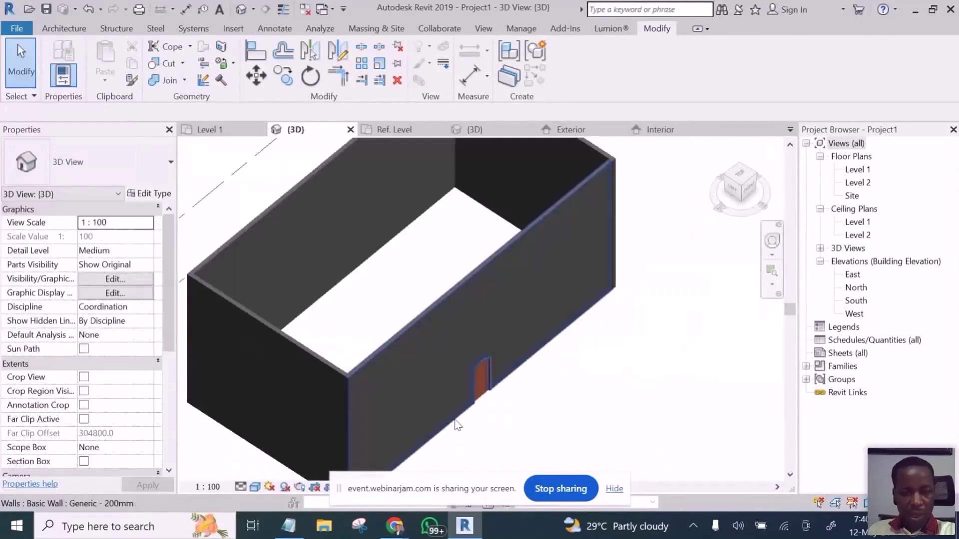
pyautogui.keyDown('shift'); pyautogui.moveTo(455, 424); pyautogui.dragTo(310, 438, button='middle'); pyautogui.keyUp('shift')
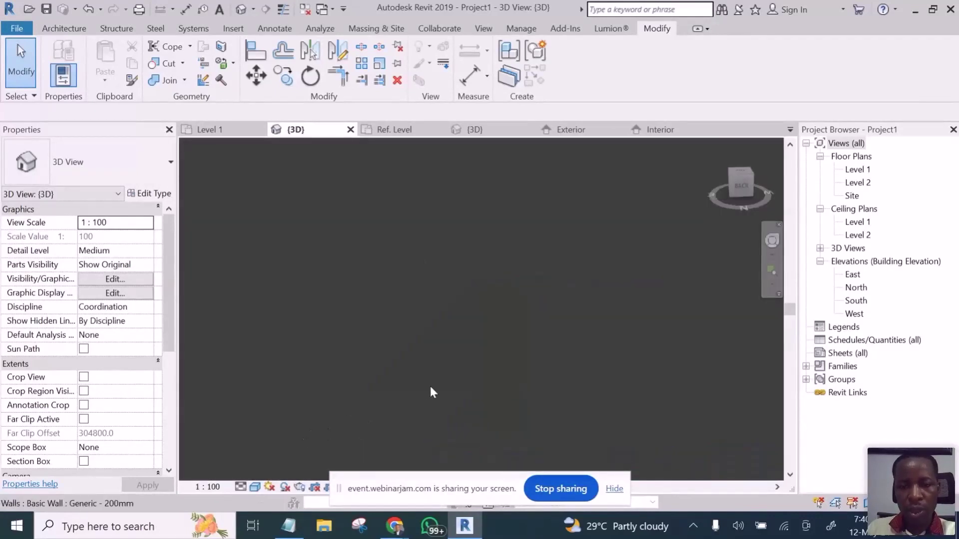
pyautogui.scroll(-5, 429, 384)
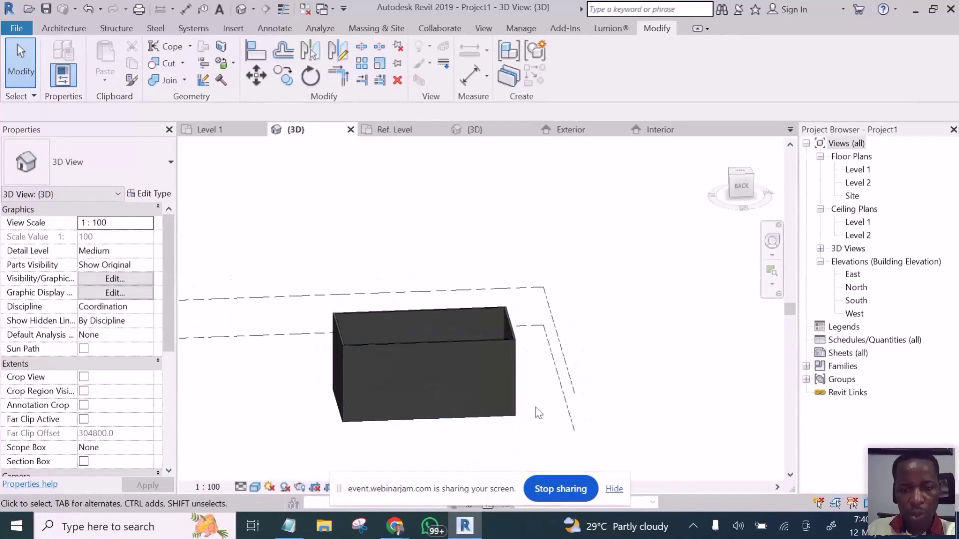
pyautogui.keyDown('shift'); pyautogui.moveTo(538, 413); pyautogui.dragTo(364, 398, button='middle'); pyautogui.keyUp('shift')
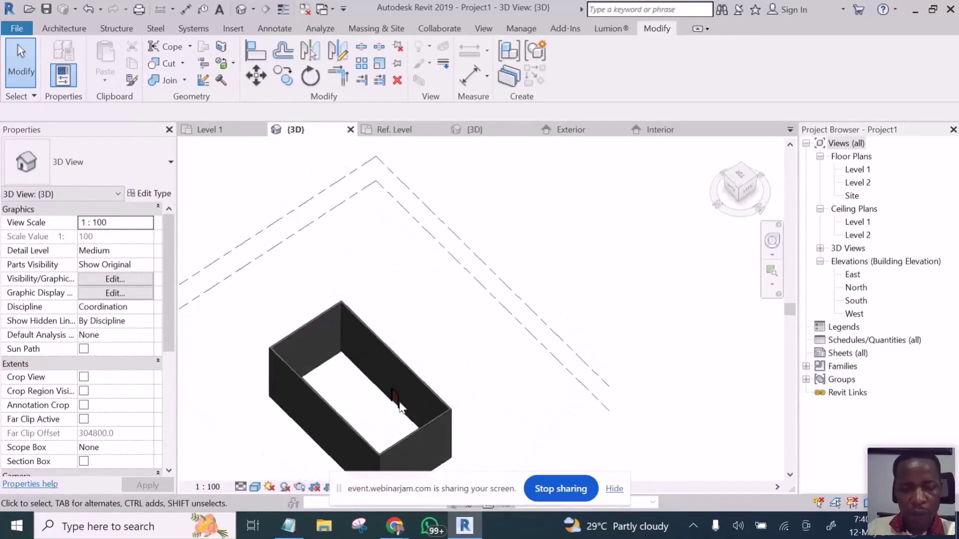
pyautogui.scroll(5, 400, 407)
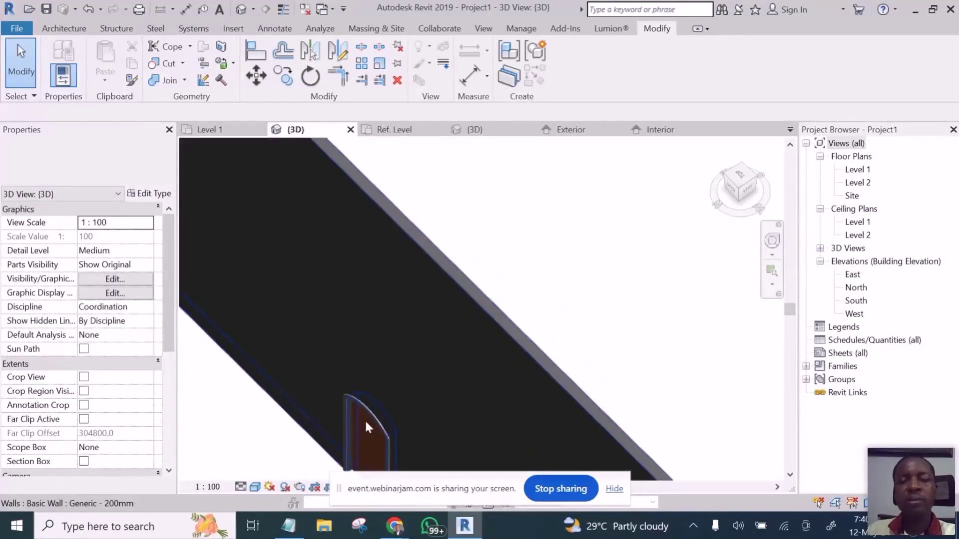
pyautogui.scroll(3, 364, 419)
pyautogui.scroll(-3, 479, 327)
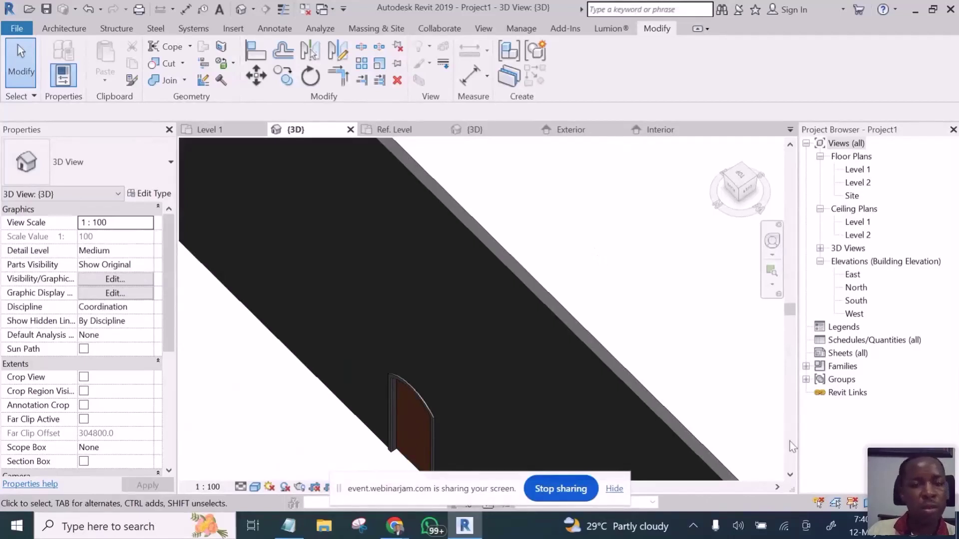
pyautogui.scroll(-6, 622, 268)
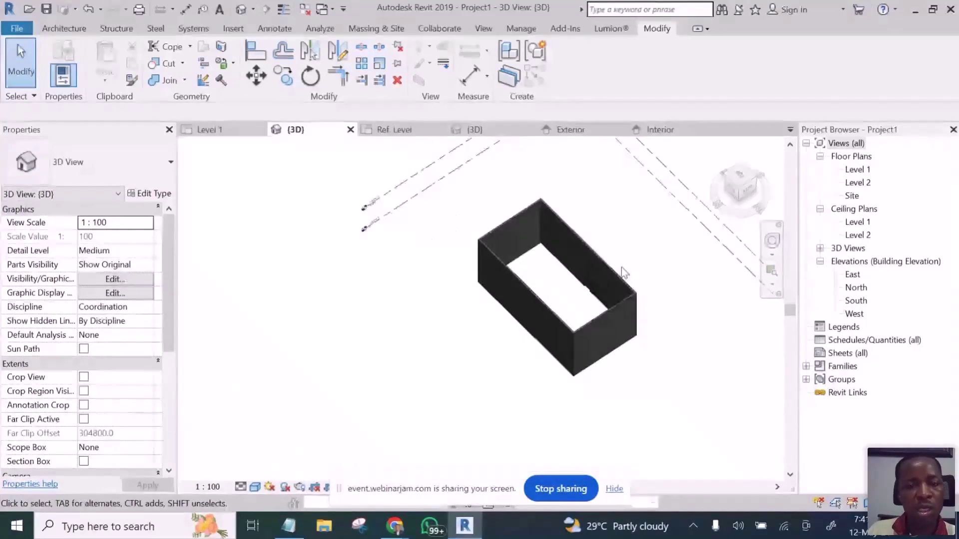
pyautogui.scroll(4, 601, 276)
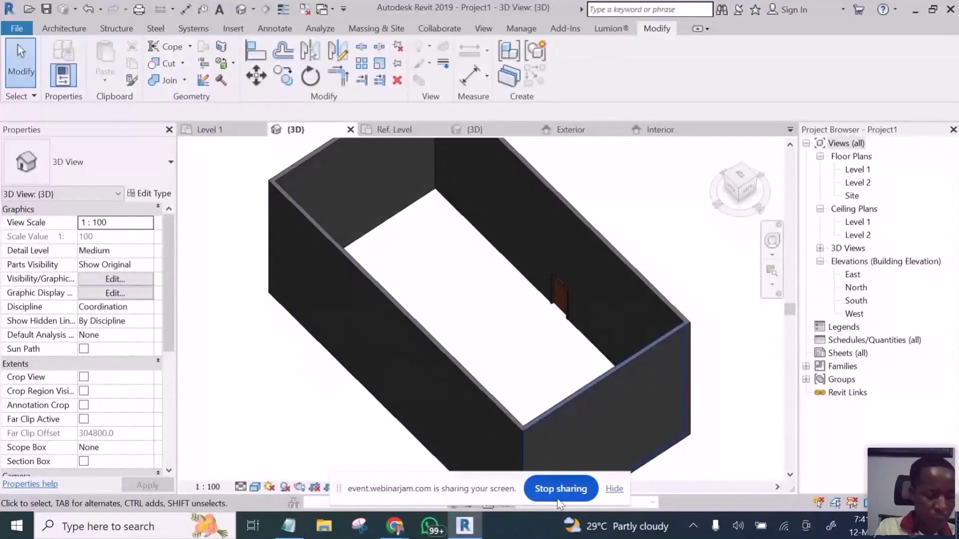
pyautogui.moveTo(383, 528)
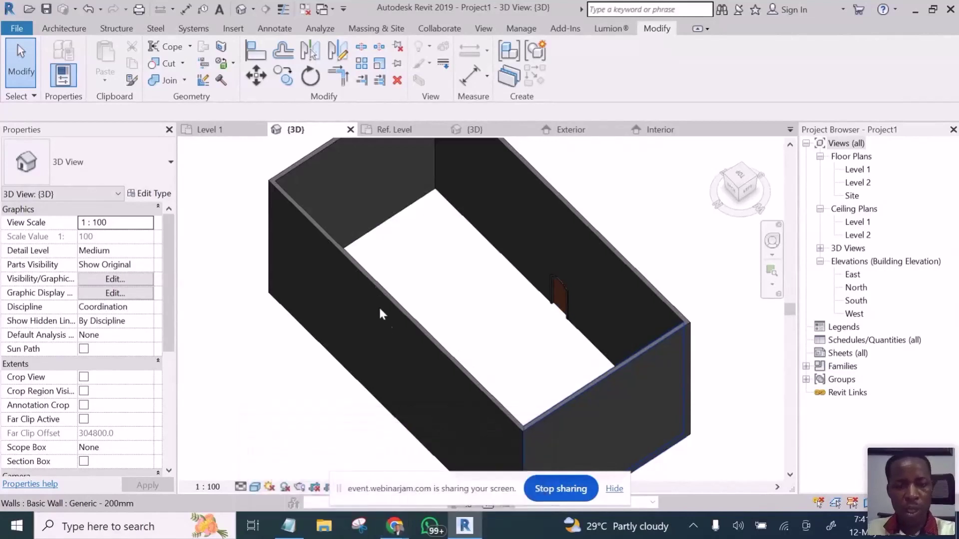
pyautogui.scroll(-4, 381, 332)
pyautogui.scroll(-2, 349, 379)
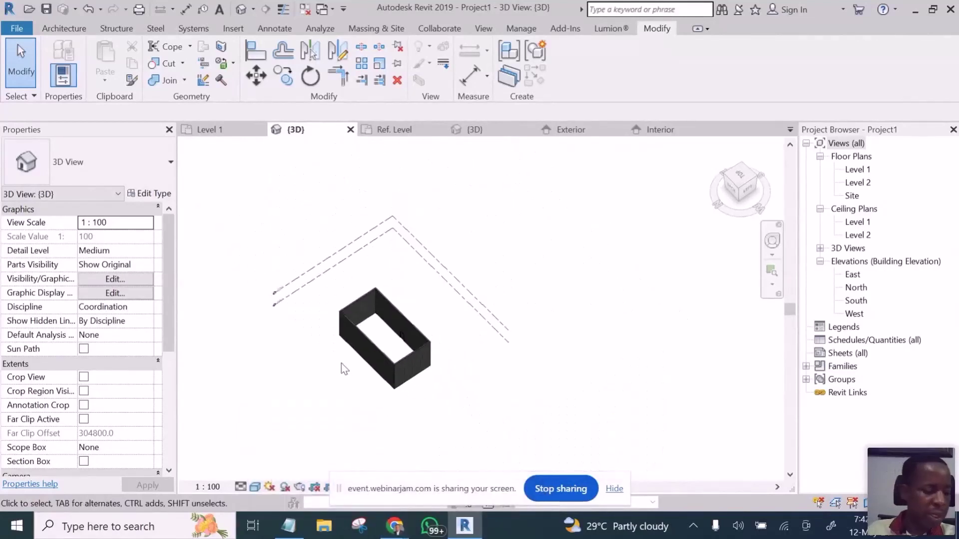
pyautogui.keyDown('shift'); pyautogui.moveTo(350, 345); pyautogui.dragTo(475, 394, button='middle'); pyautogui.keyUp('shift')
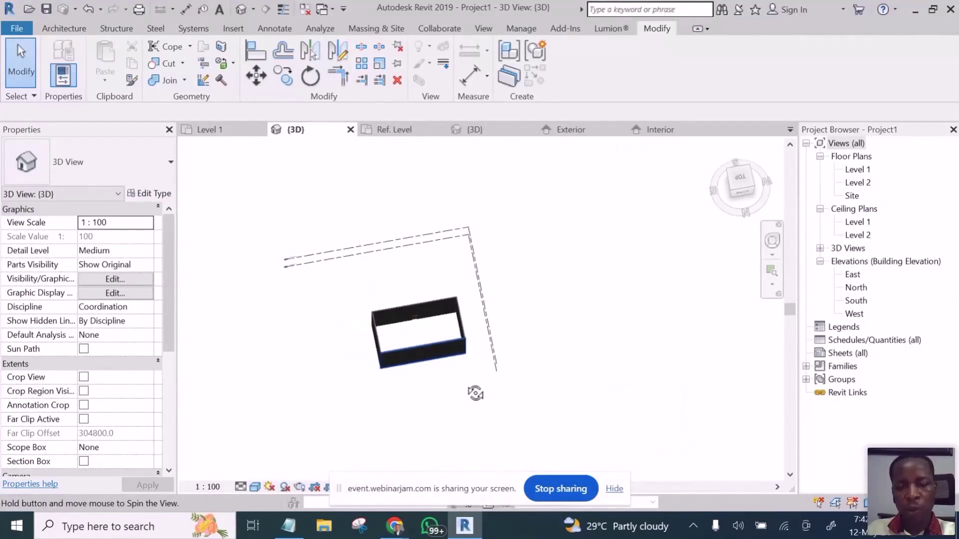
pyautogui.keyDown('shift'); pyautogui.moveTo(475, 394); pyautogui.dragTo(424, 383, button='middle'); pyautogui.keyUp('shift')
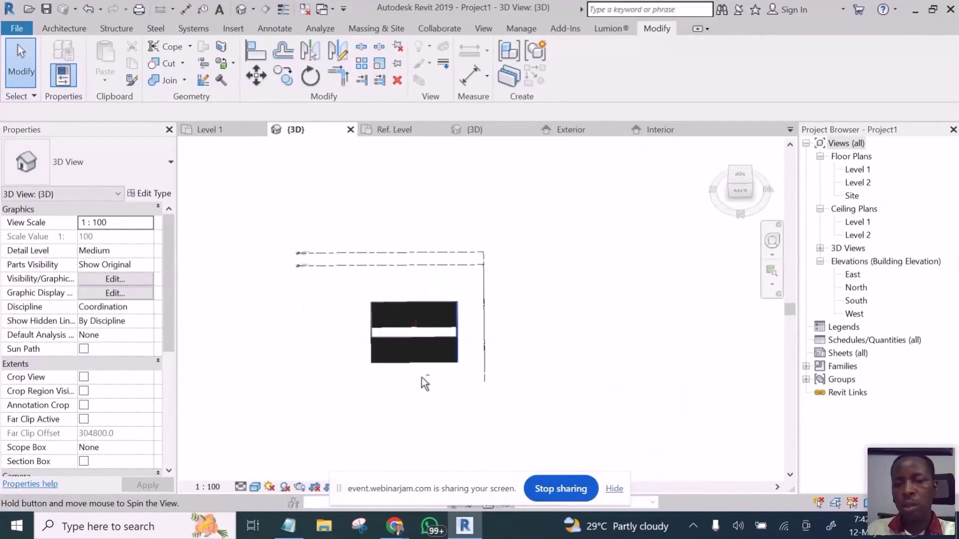
pyautogui.click(392, 325)
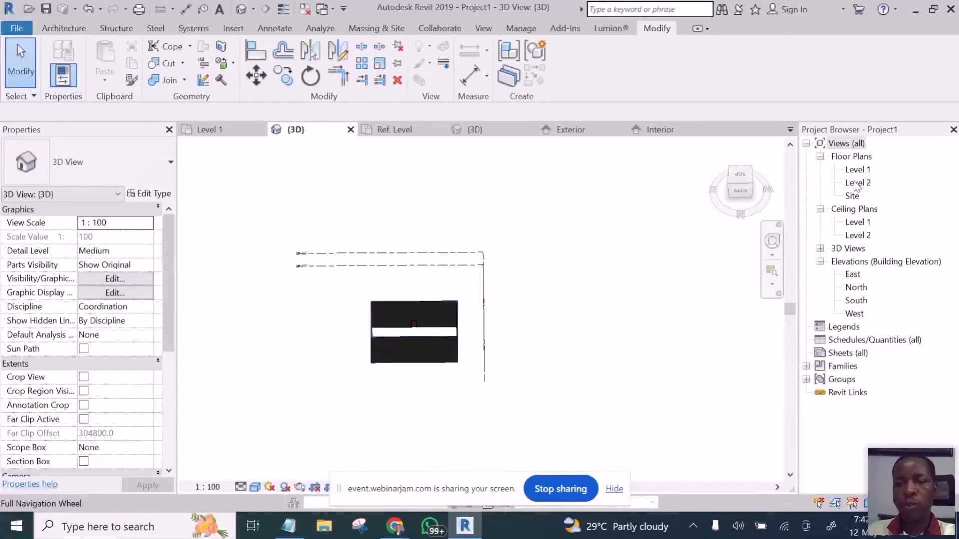
# Step: Start a Roof by Footprint on the Level 2 floor plan, using Pick Lines for the boundary
pyautogui.doubleClick(856, 183)
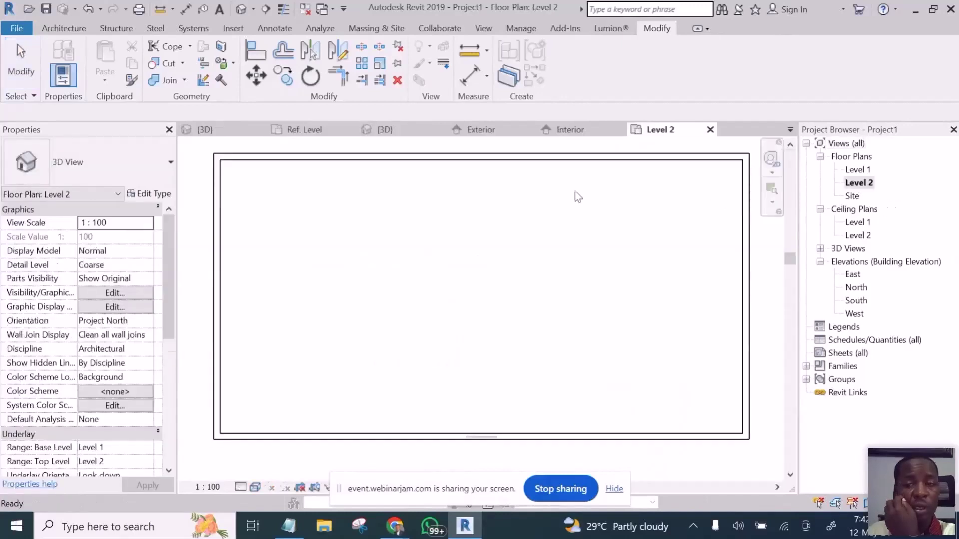
pyautogui.scroll(-2, 517, 259)
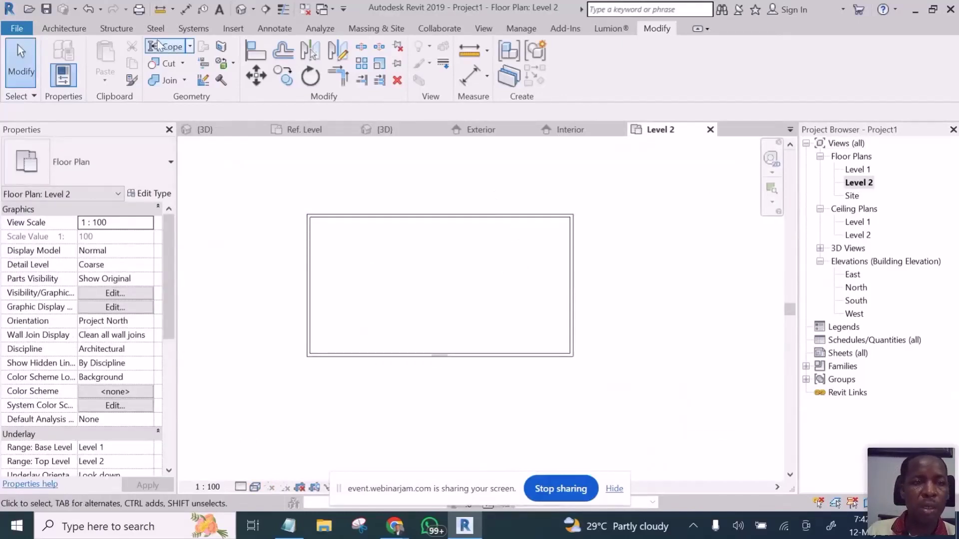
pyautogui.click(74, 29)
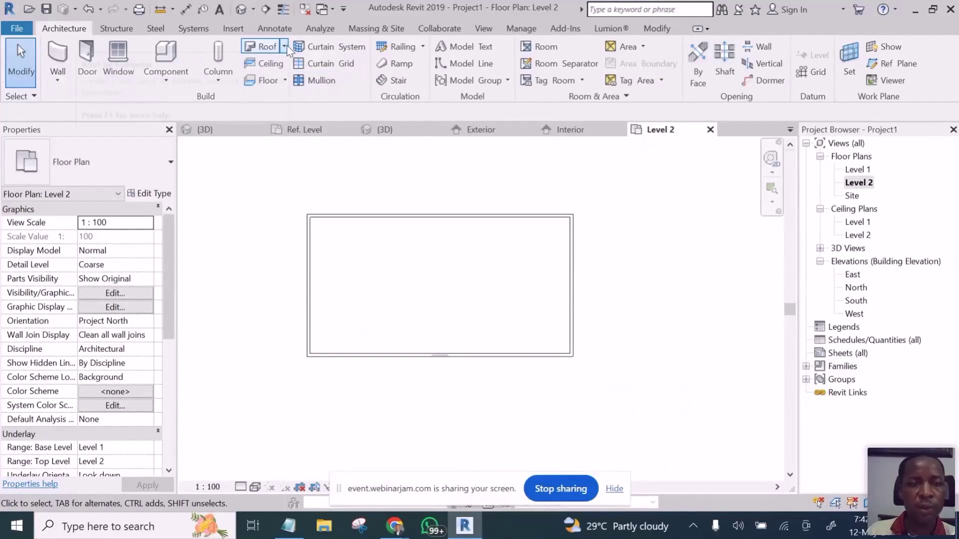
pyautogui.click(284, 48)
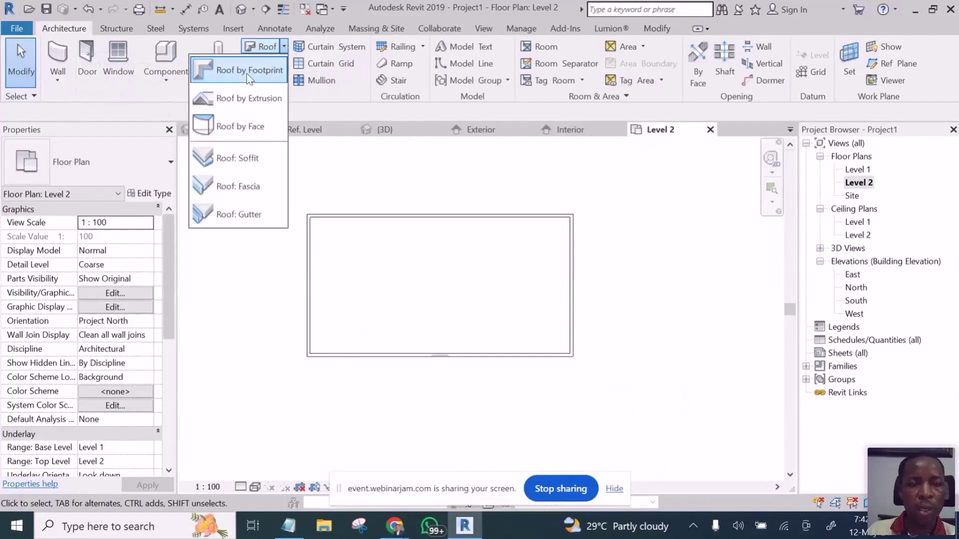
pyautogui.click(228, 73)
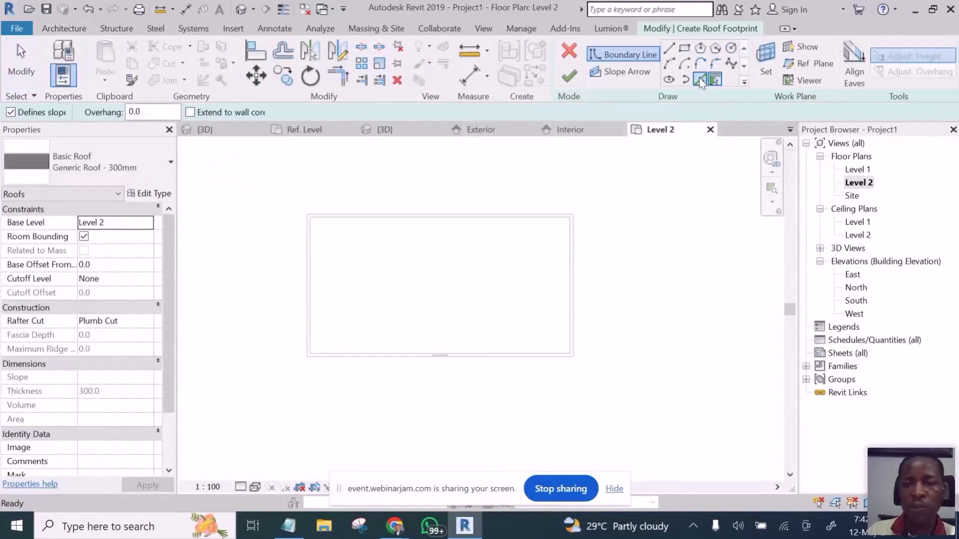
pyautogui.click(700, 80)
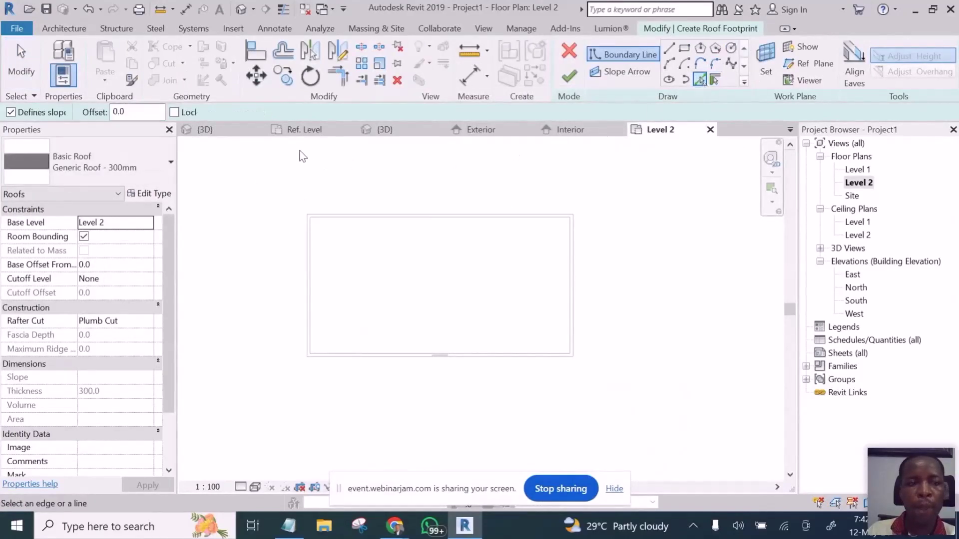
# Step: Create slope-defining roof boundary lines offset 600 mm outside the outer faces of the west and north walls
pyautogui.doubleClick(128, 112)
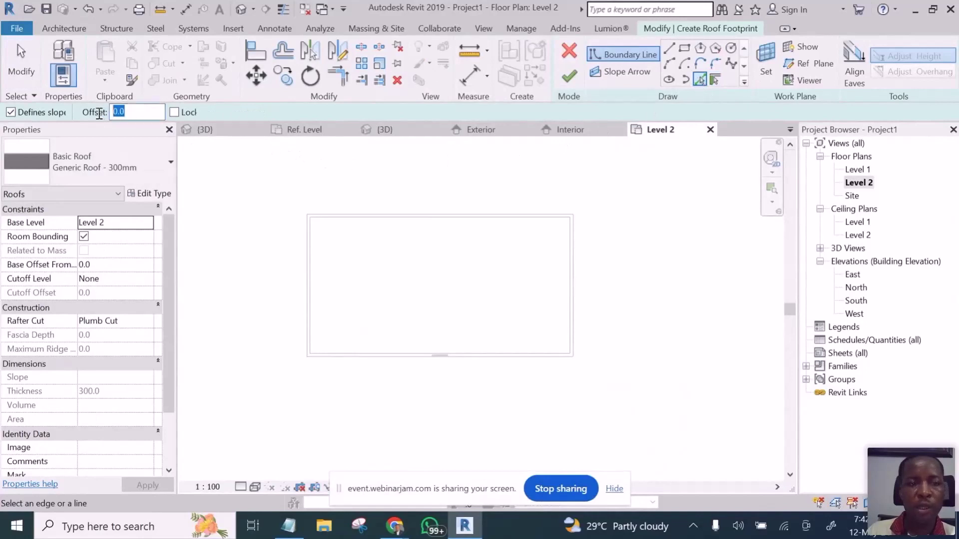
pyautogui.write('6')
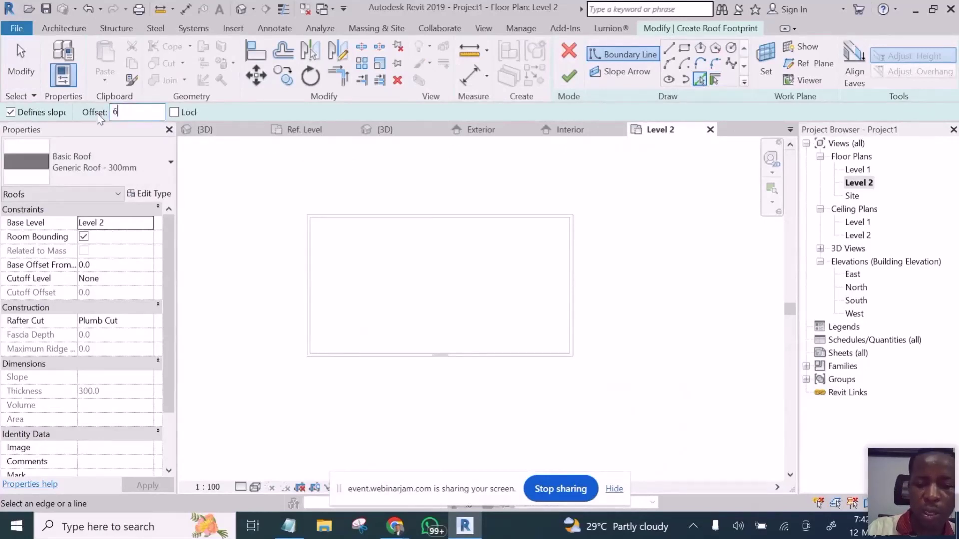
pyautogui.write('00')
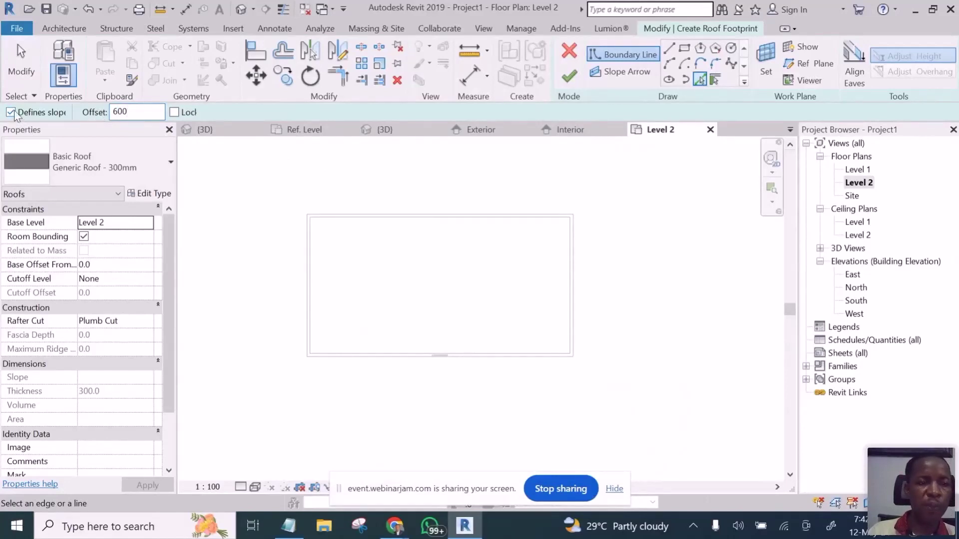
pyautogui.scroll(3, 297, 250)
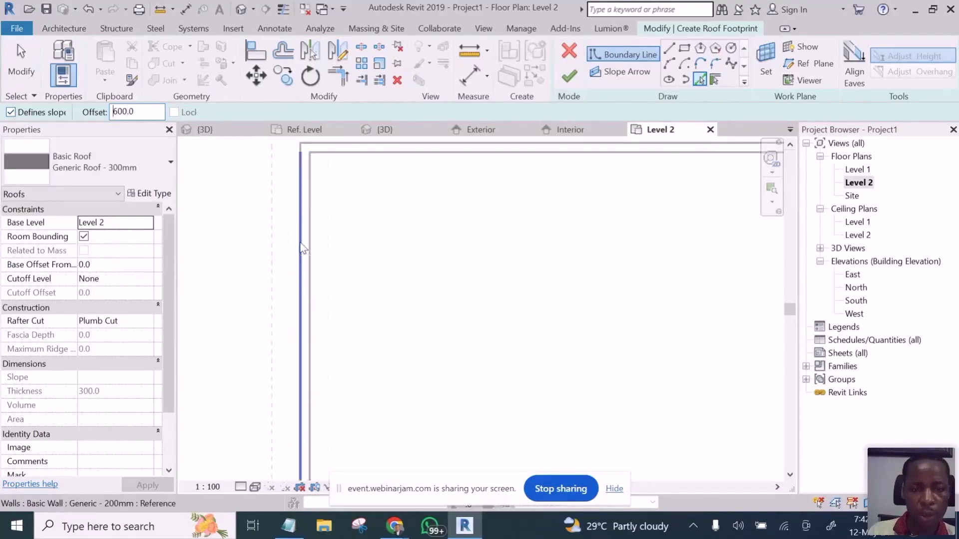
pyautogui.click(302, 248)
pyautogui.scroll(-3, 303, 255)
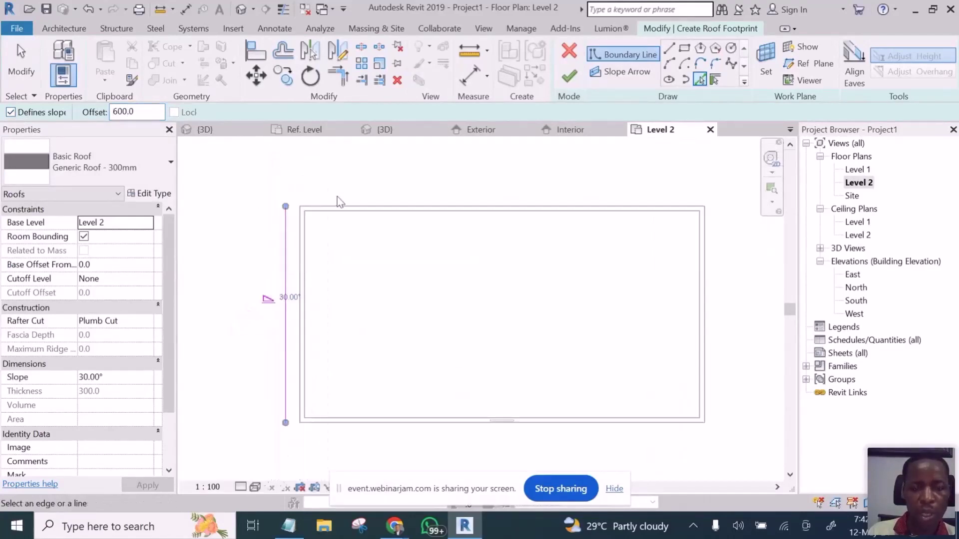
pyautogui.scroll(2, 338, 201)
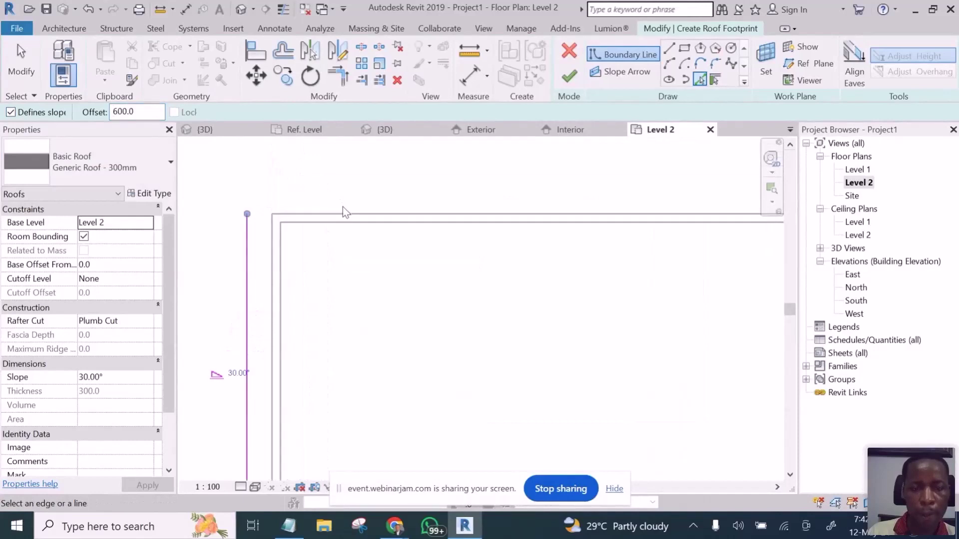
pyautogui.click(345, 214)
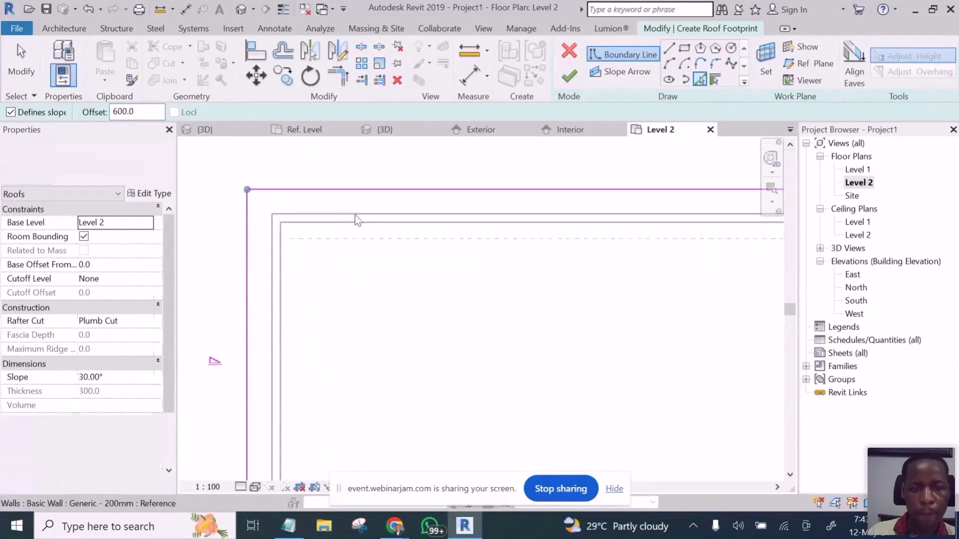
# Step: Close the roof boundary 600 mm outside the east and south walls, and finish the roof without attaching the walls
pyautogui.scroll(-2, 348, 212)
pyautogui.scroll(-2, 347, 210)
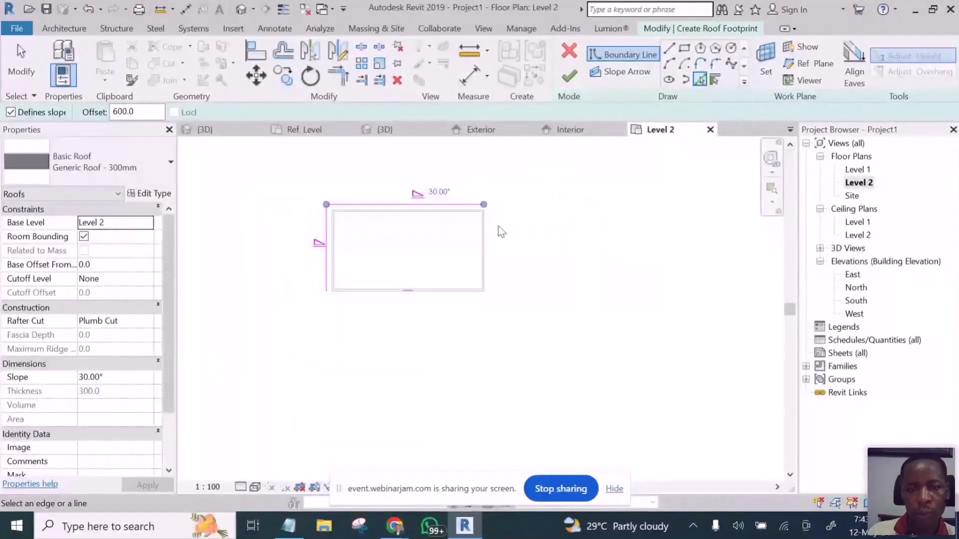
pyautogui.scroll(2, 499, 230)
pyautogui.scroll(4, 494, 226)
pyautogui.click(427, 214)
pyautogui.scroll(-5, 445, 210)
pyautogui.scroll(3, 374, 302)
pyautogui.scroll(1, 386, 276)
pyautogui.click(400, 214)
pyautogui.scroll(-4, 374, 302)
pyautogui.scroll(-1, 378, 304)
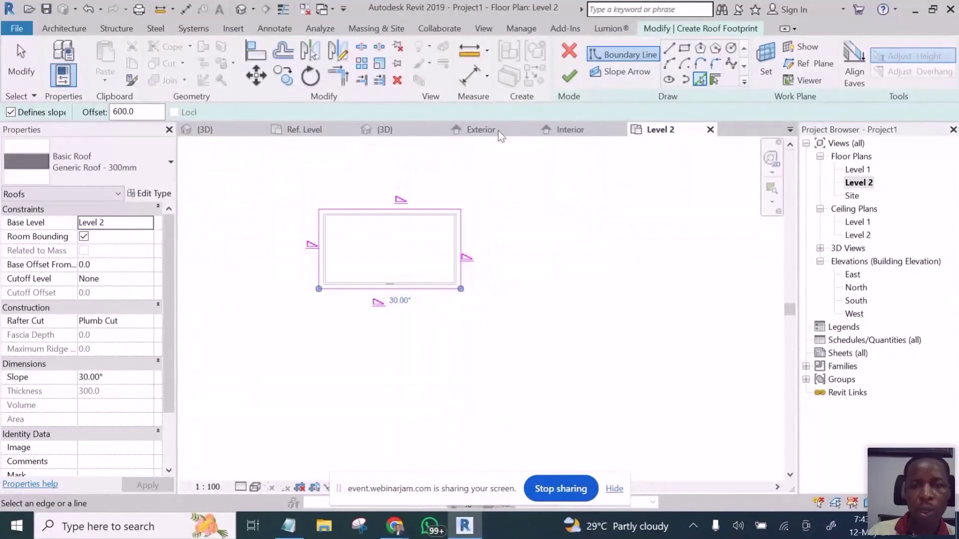
pyautogui.click(569, 80)
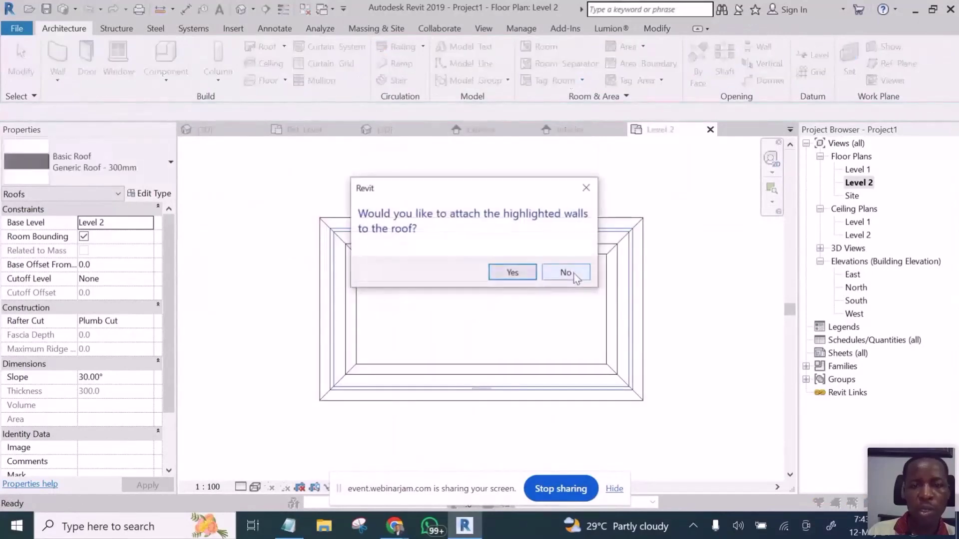
pyautogui.click(563, 272)
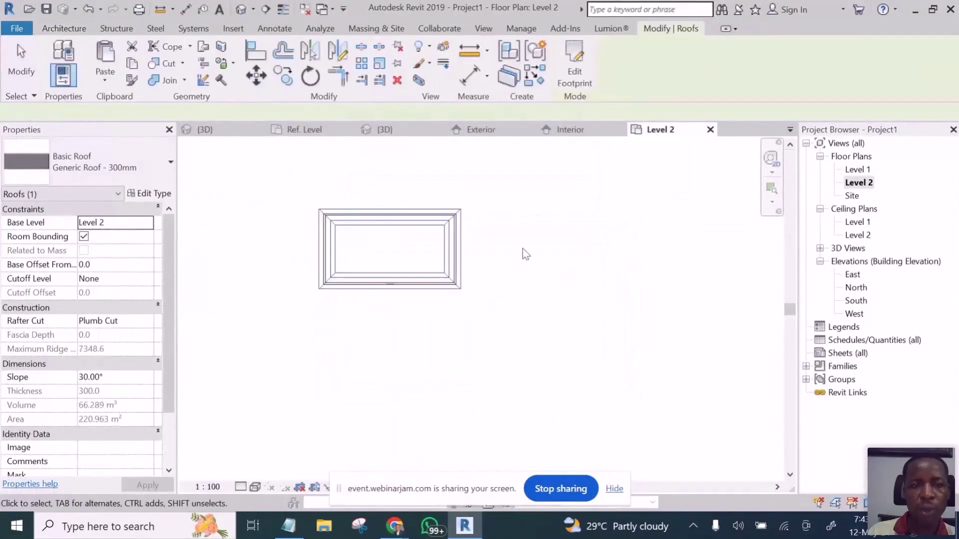
# Step: Examine the hip roof against the enclosing walls in the 3D view, from above and from the back
pyautogui.click(242, 9)
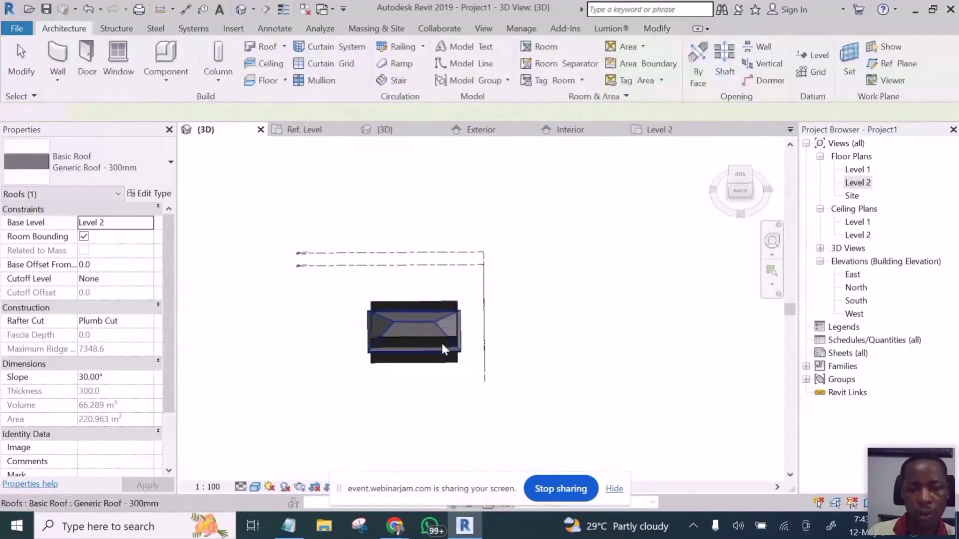
pyautogui.press('Escape')
pyautogui.scroll(5, 441, 341)
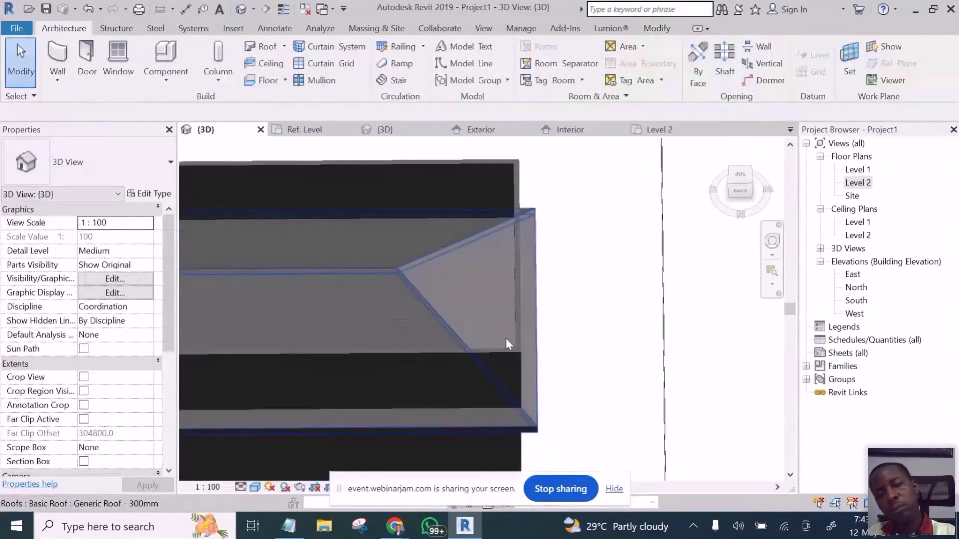
pyautogui.scroll(-6, 630, 284)
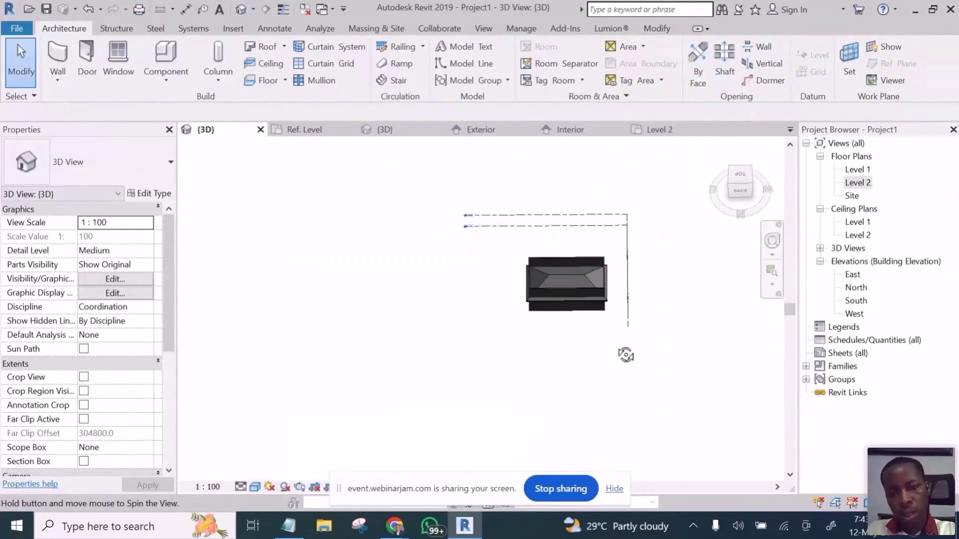
pyautogui.keyDown('shift'); pyautogui.moveTo(625, 355); pyautogui.dragTo(642, 248, button='middle'); pyautogui.keyUp('shift')
pyautogui.scroll(6, 575, 293)
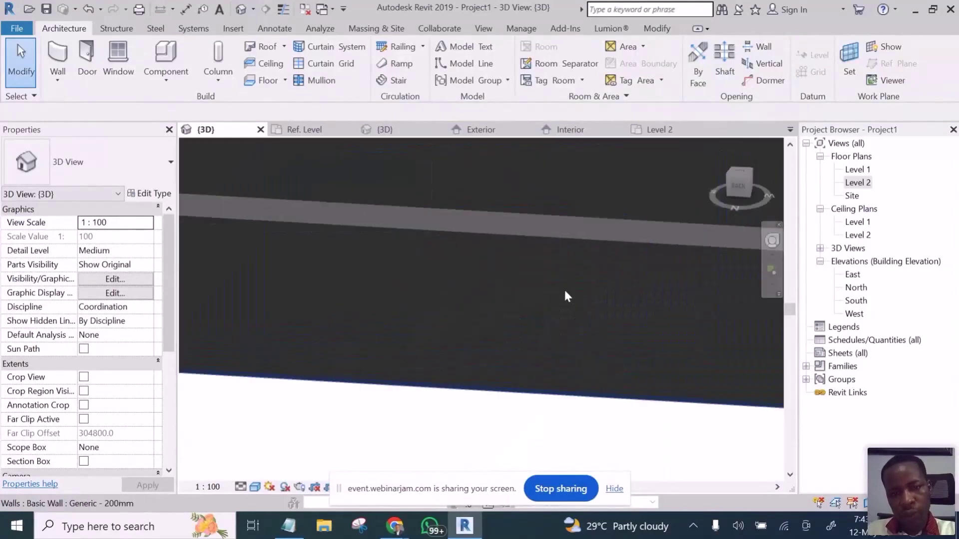
pyautogui.scroll(-2, 450, 301)
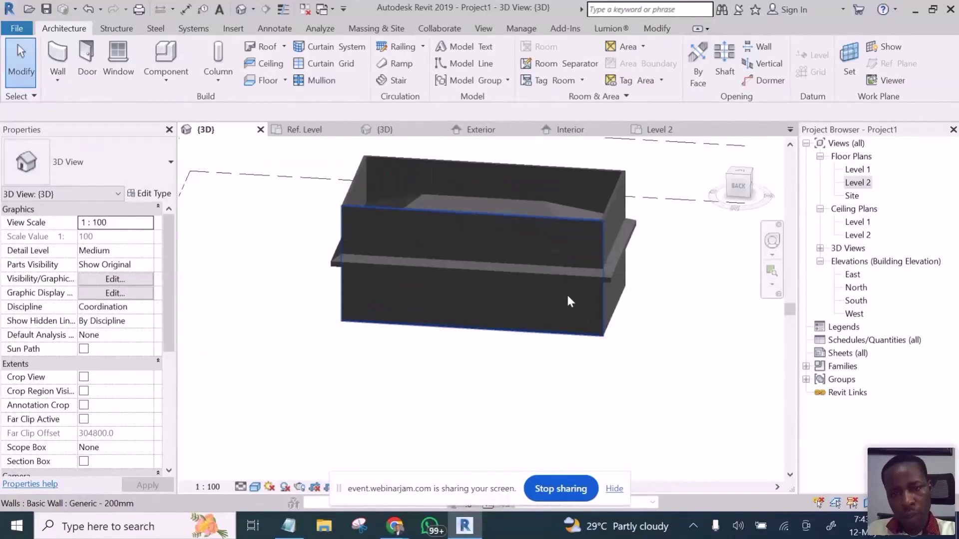
pyautogui.scroll(5, 566, 293)
# Step: Duplicate the hip roof's type under the name Roof
pyautogui.click(603, 244)
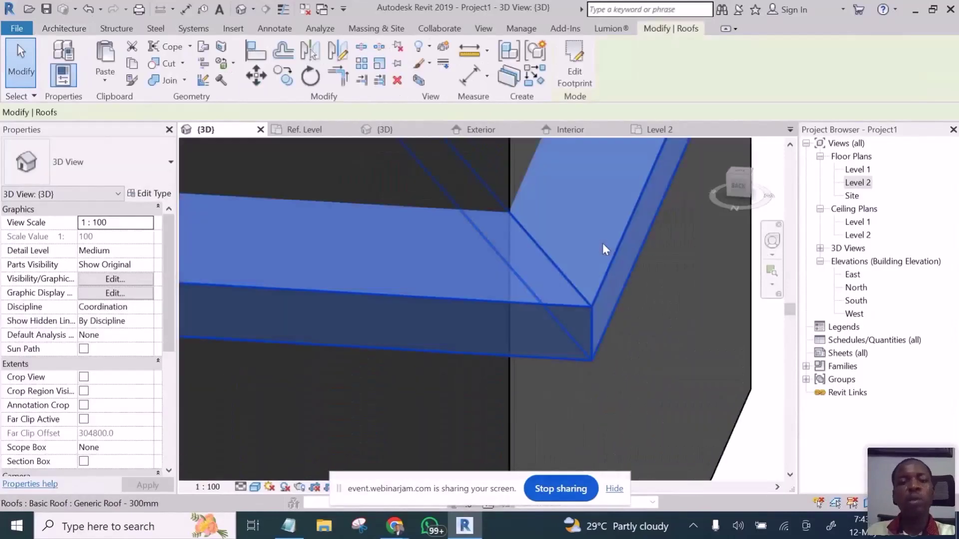
pyautogui.scroll(-2, 216, 295)
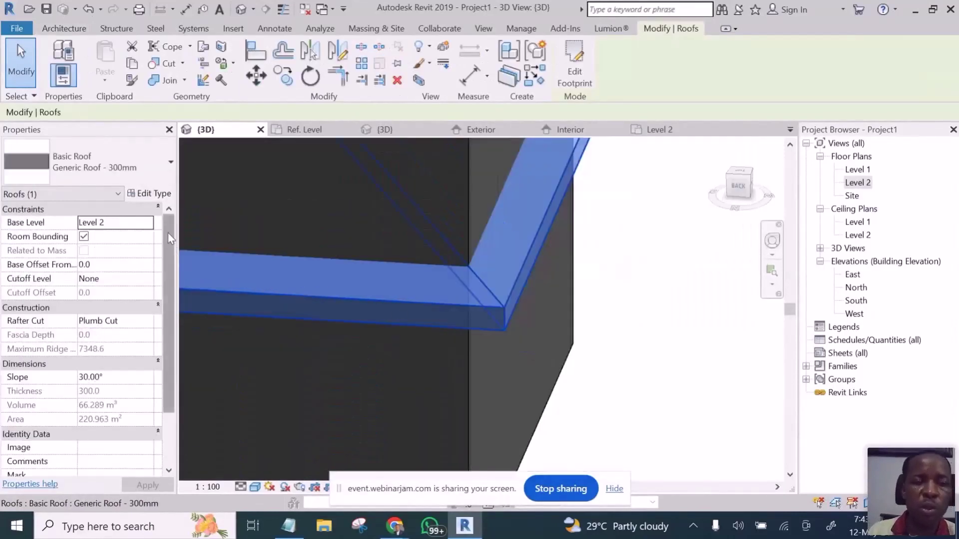
pyautogui.click(151, 194)
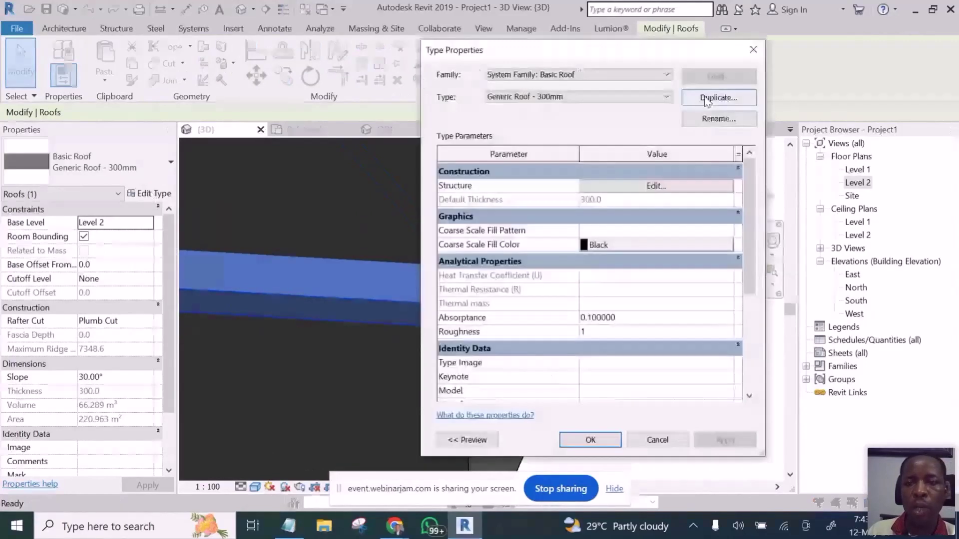
pyautogui.click(713, 98)
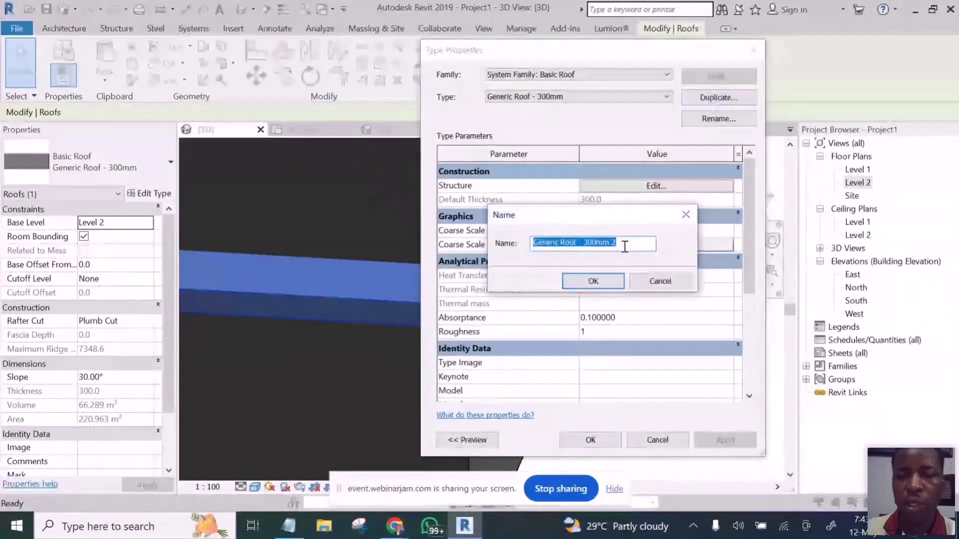
pyautogui.write('R')
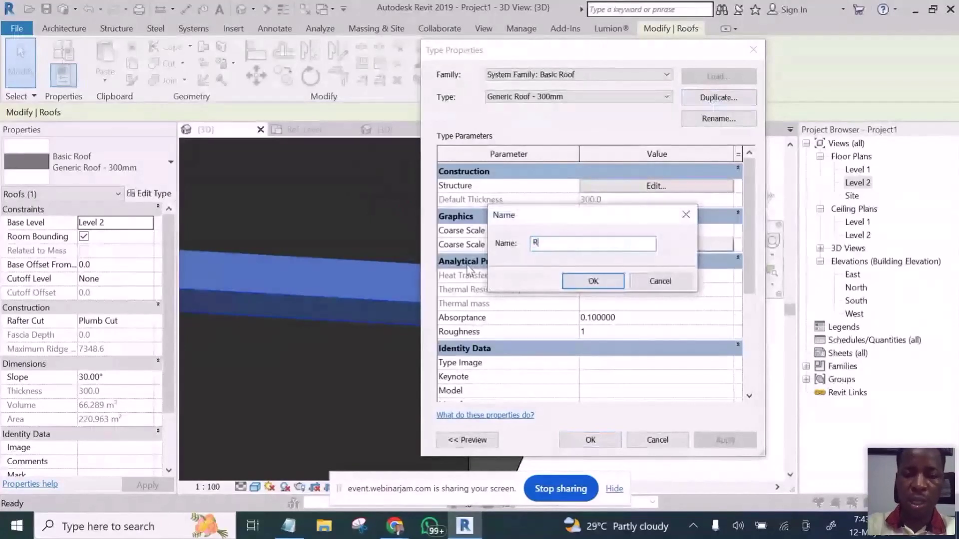
pyautogui.write('oof')
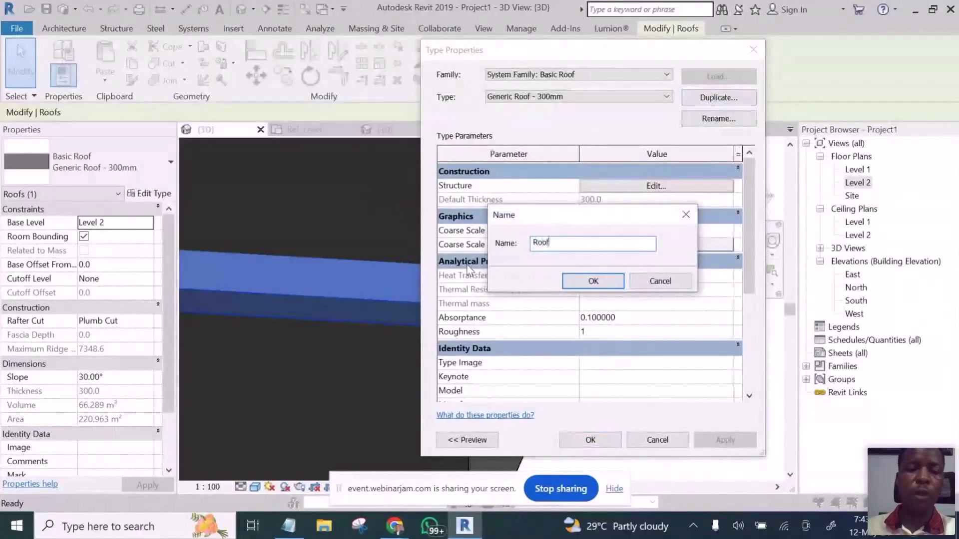
pyautogui.click(593, 281)
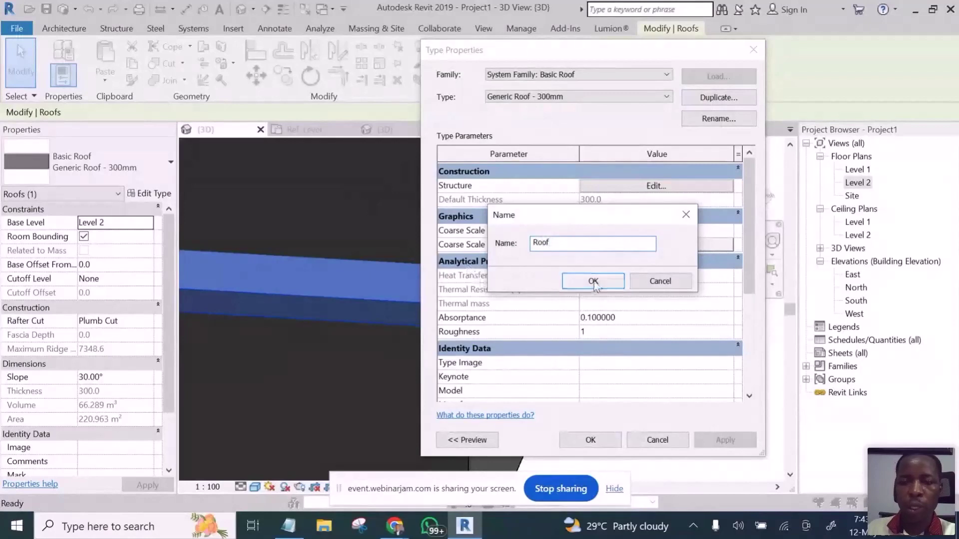
# Step: Set the thickness of the Roof type's structure layer to 5 mm
pyautogui.click(663, 190)
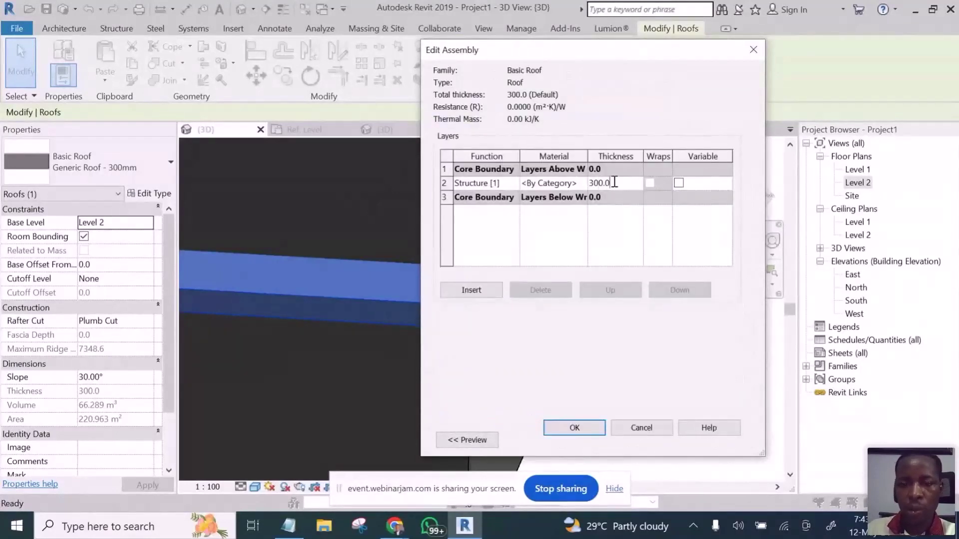
pyautogui.moveTo(615, 183); pyautogui.dragTo(549, 191)
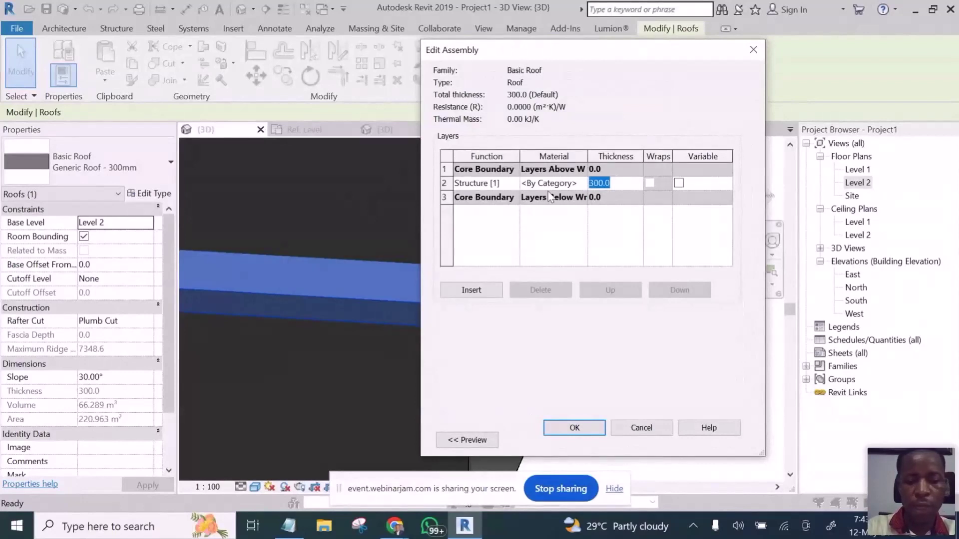
pyautogui.write('5')
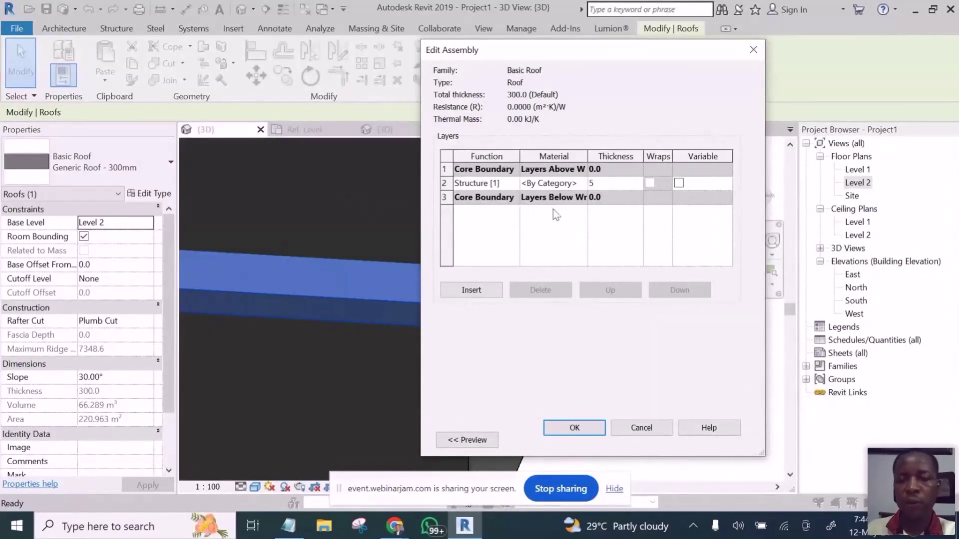
# Step: Open the material choices for the Roof type's structure layer and search the project materials for roof
pyautogui.click(585, 181)
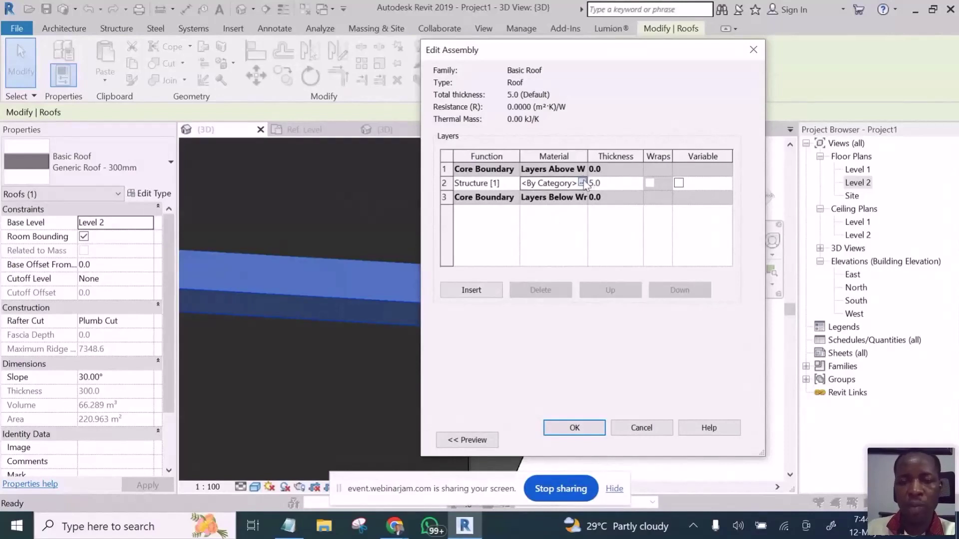
pyautogui.click(583, 181)
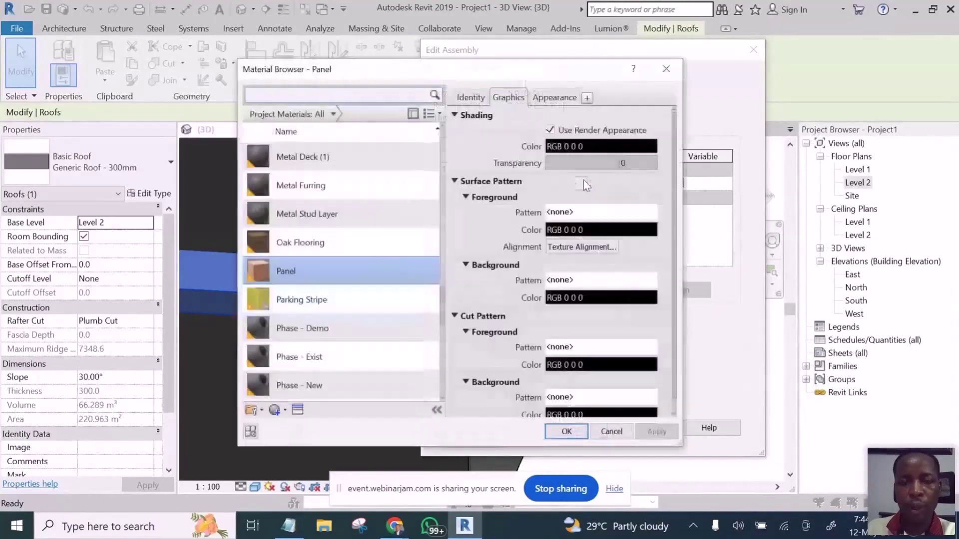
pyautogui.scroll(-5, 331, 294)
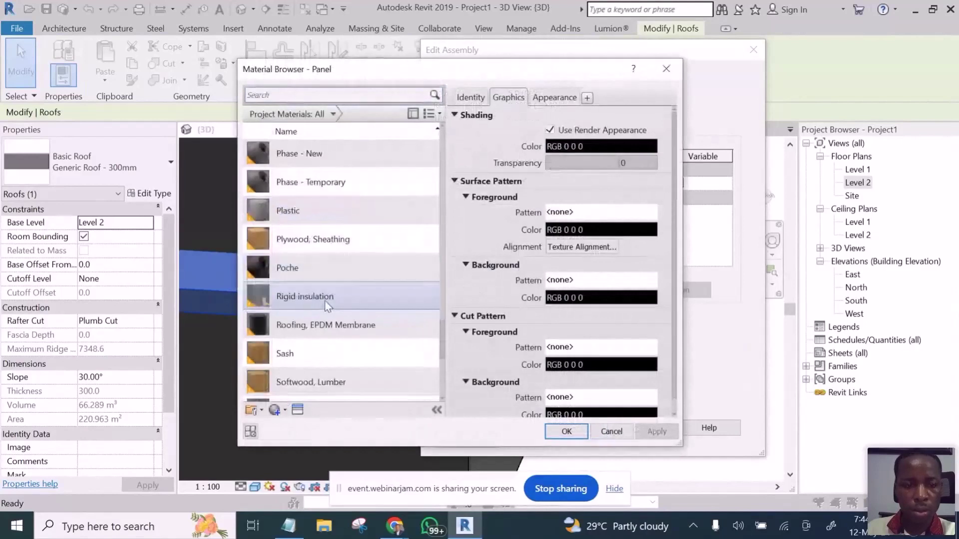
pyautogui.scroll(-3, 322, 300)
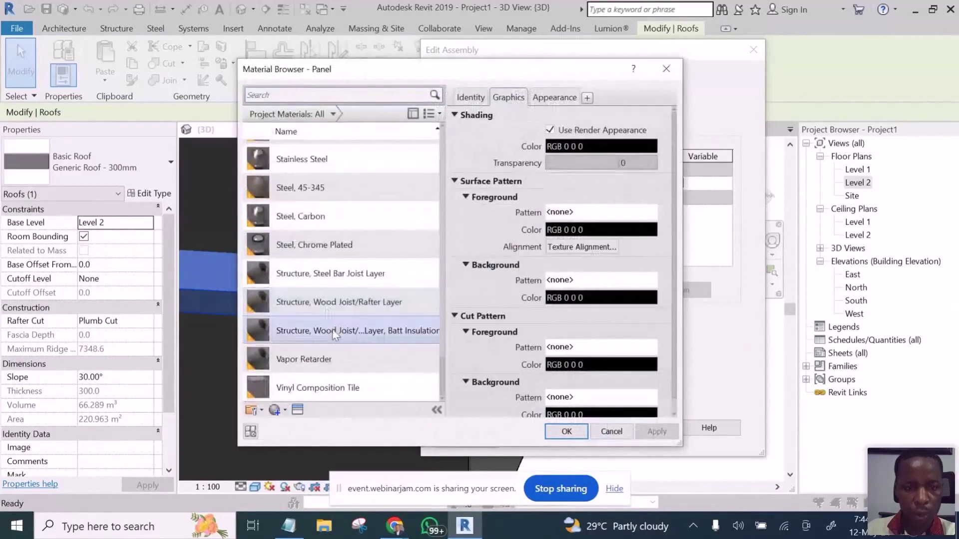
pyautogui.scroll(1, 339, 150)
pyautogui.click(300, 94)
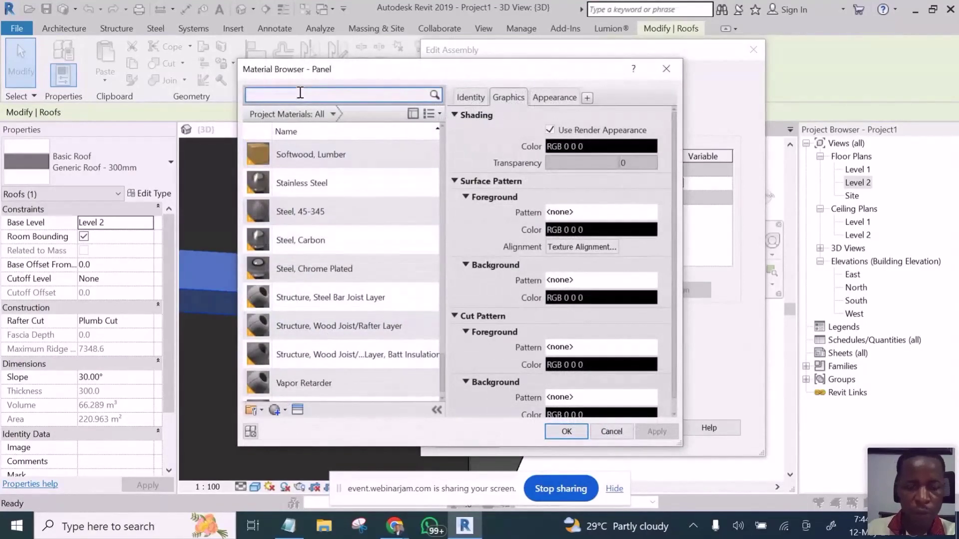
pyautogui.write('roof')
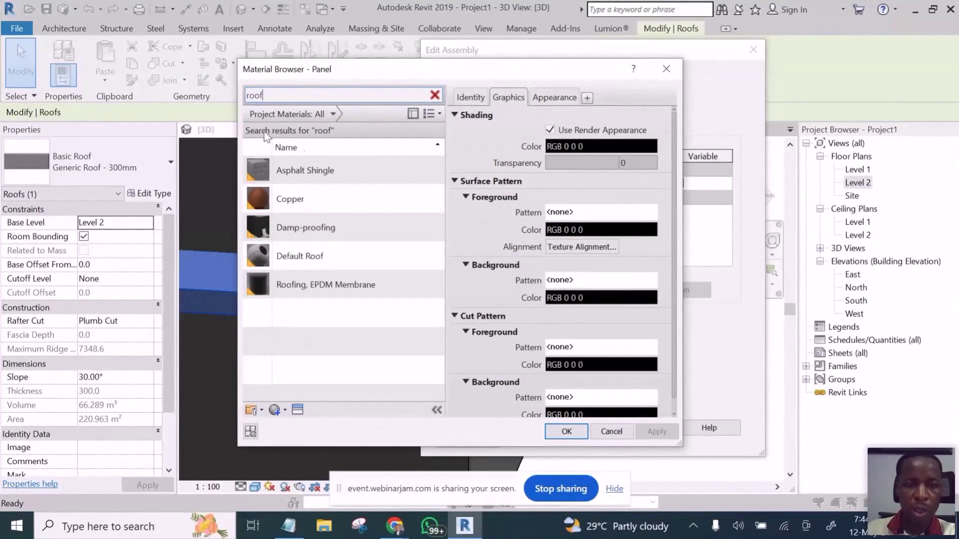
pyautogui.doubleClick(283, 96)
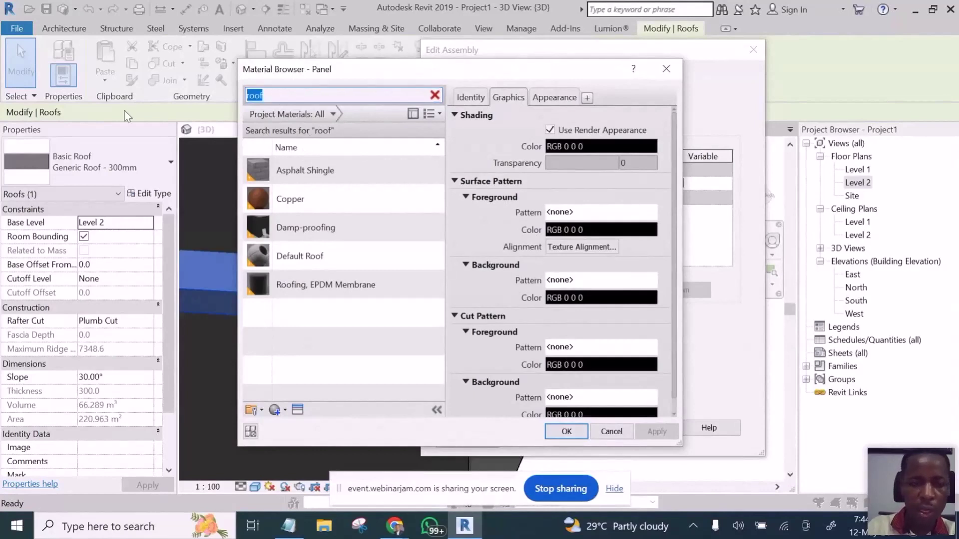
pyautogui.press('BackSpace')
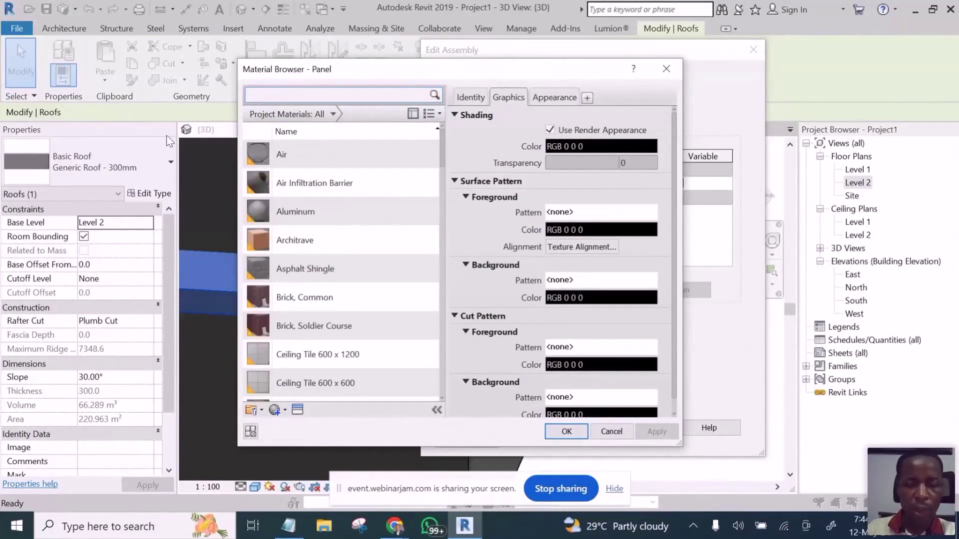
# Step: Duplicate the Brick, Soldier Course material and name the copy Roof
pyautogui.click(281, 324)
pyautogui.rightClick(282, 323)
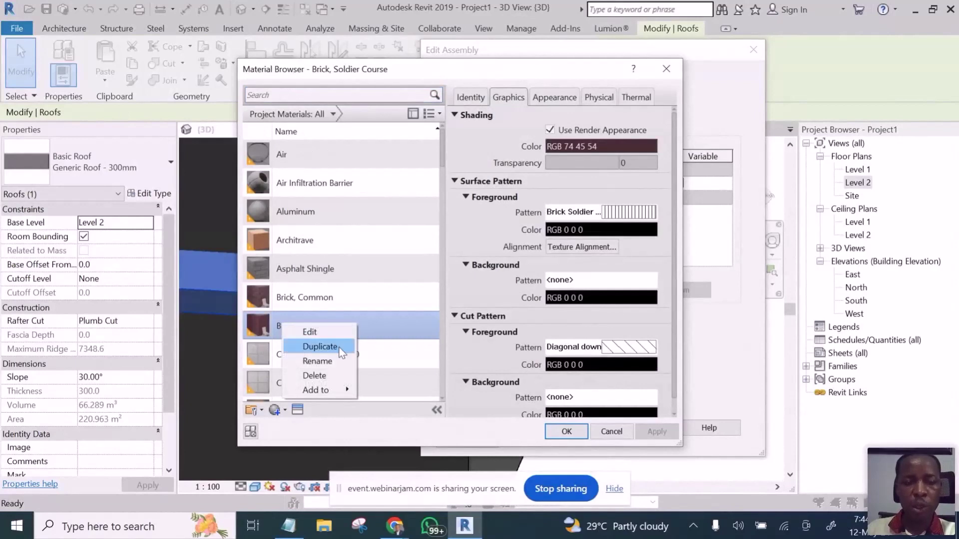
pyautogui.click(320, 346)
pyautogui.press('BackSpace')
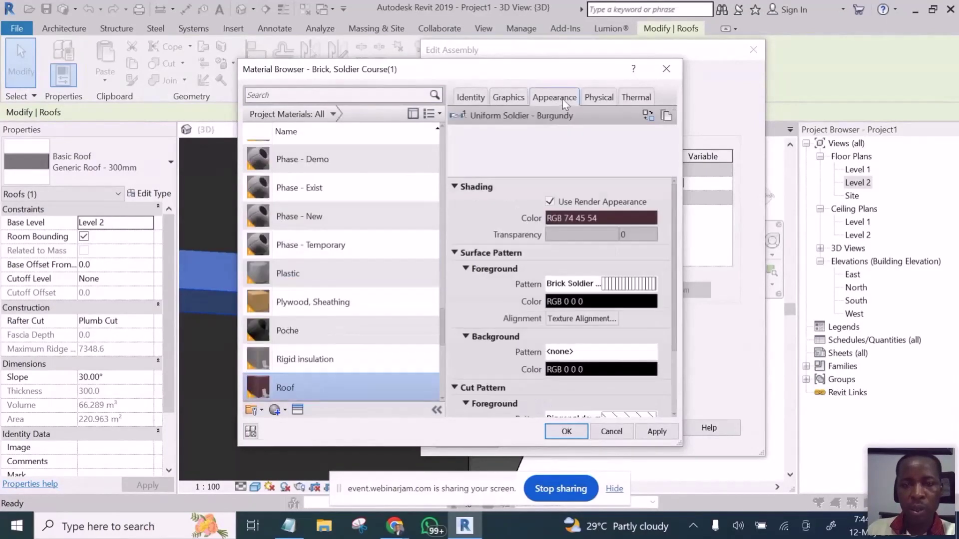
# Step: Start replacing the Roof material's appearance asset and show the Roofing category of the Appearance Library
pyautogui.click(562, 99)
pyautogui.click(647, 115)
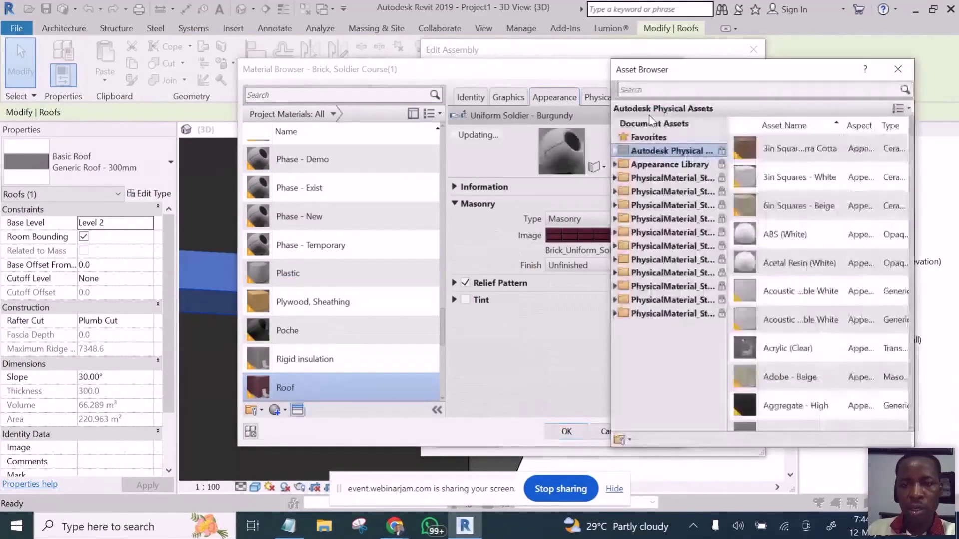
pyautogui.click(645, 165)
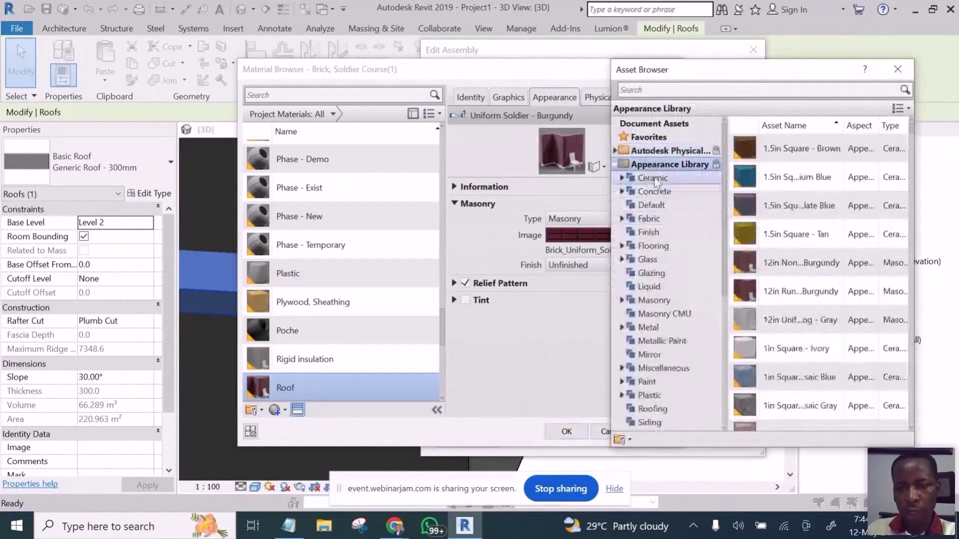
pyautogui.scroll(-3, 646, 344)
pyautogui.scroll(3, 652, 280)
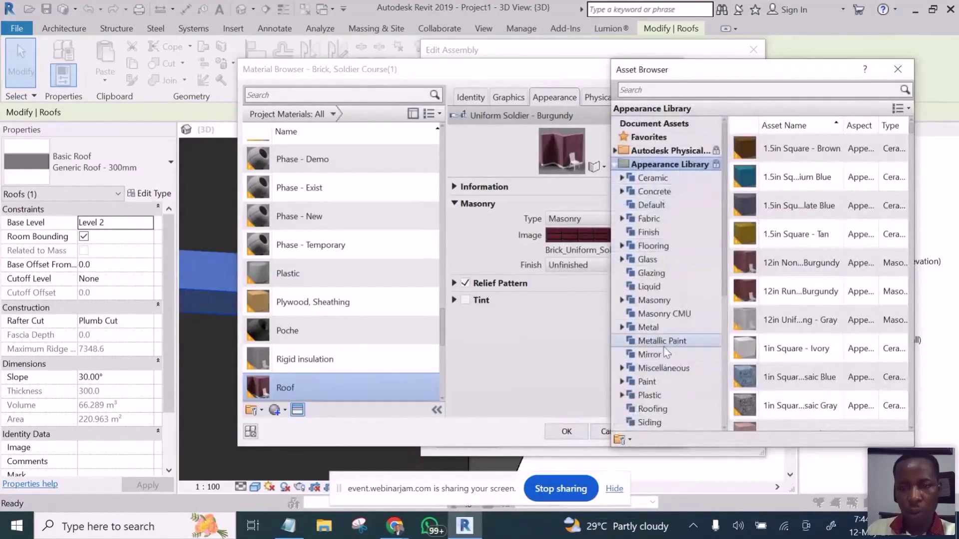
pyautogui.scroll(-1, 665, 409)
pyautogui.scroll(-3, 665, 409)
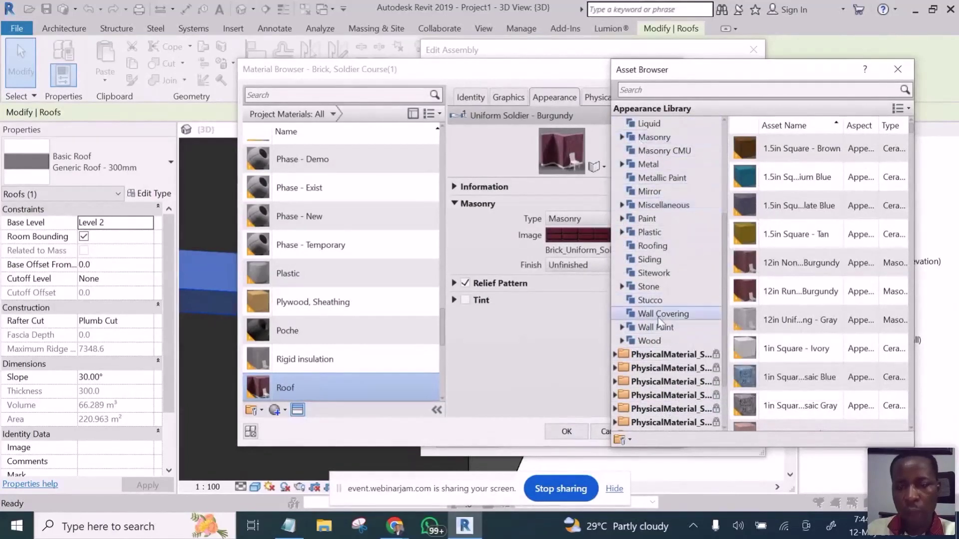
pyautogui.scroll(-1, 654, 330)
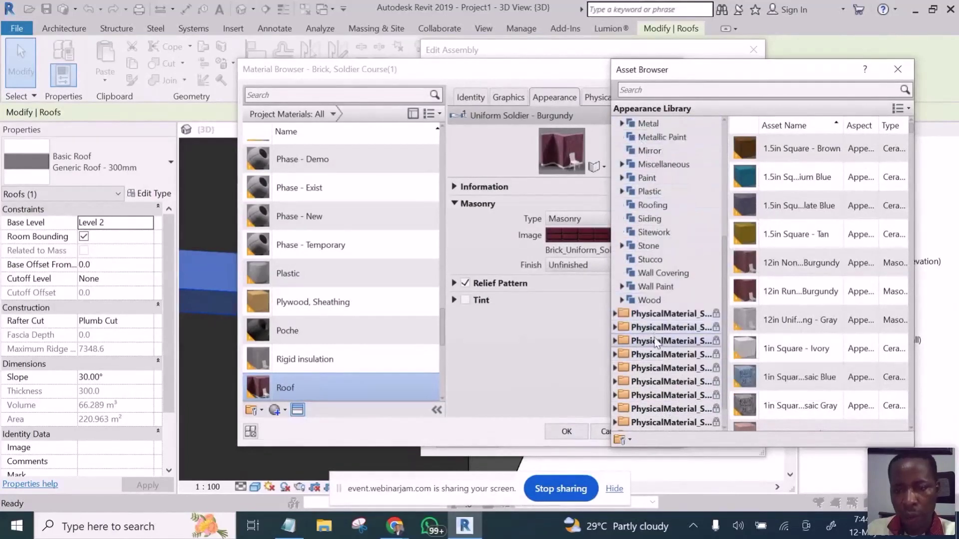
pyautogui.scroll(2, 654, 350)
pyautogui.scroll(1, 651, 314)
pyautogui.scroll(-1, 654, 323)
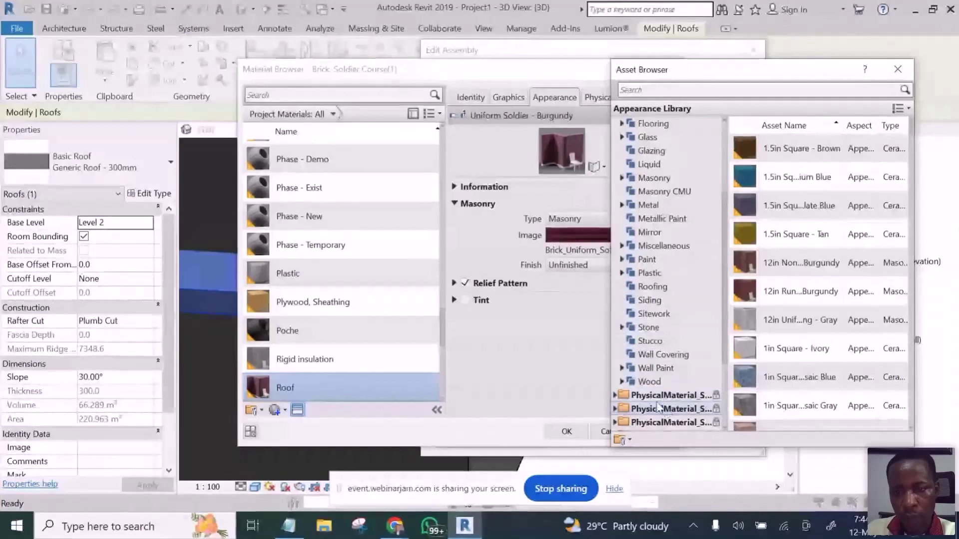
pyautogui.click(644, 287)
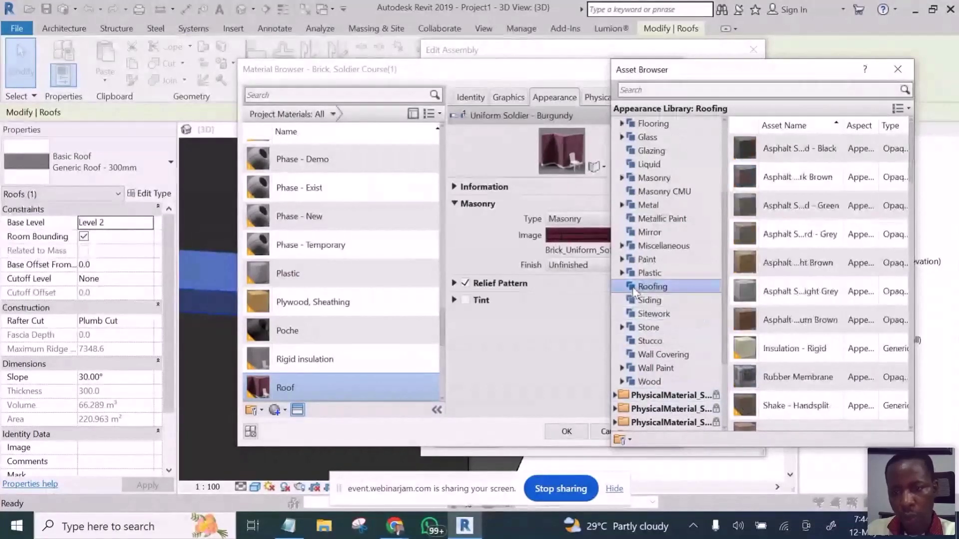
# Step: Replace the Roof material's appearance with the Spanish Tile - Red 3 asset and apply it
pyautogui.scroll(-1, 812, 277)
pyautogui.scroll(-3, 811, 278)
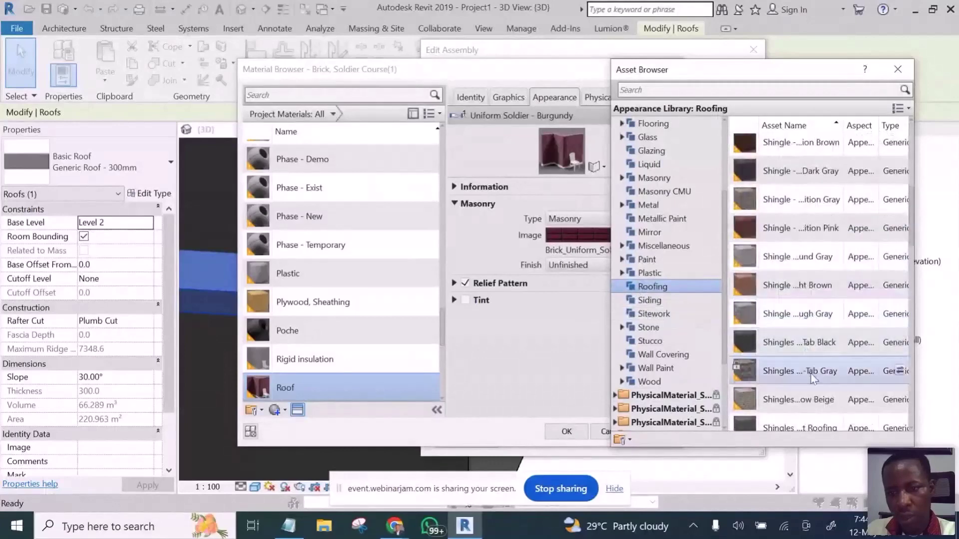
pyautogui.scroll(-2, 802, 315)
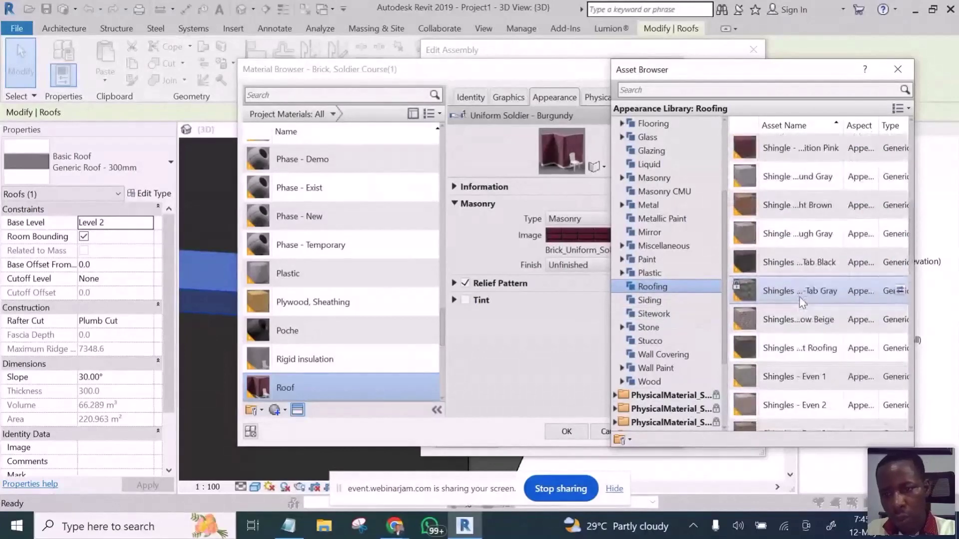
pyautogui.scroll(-3, 801, 319)
pyautogui.scroll(-5, 802, 369)
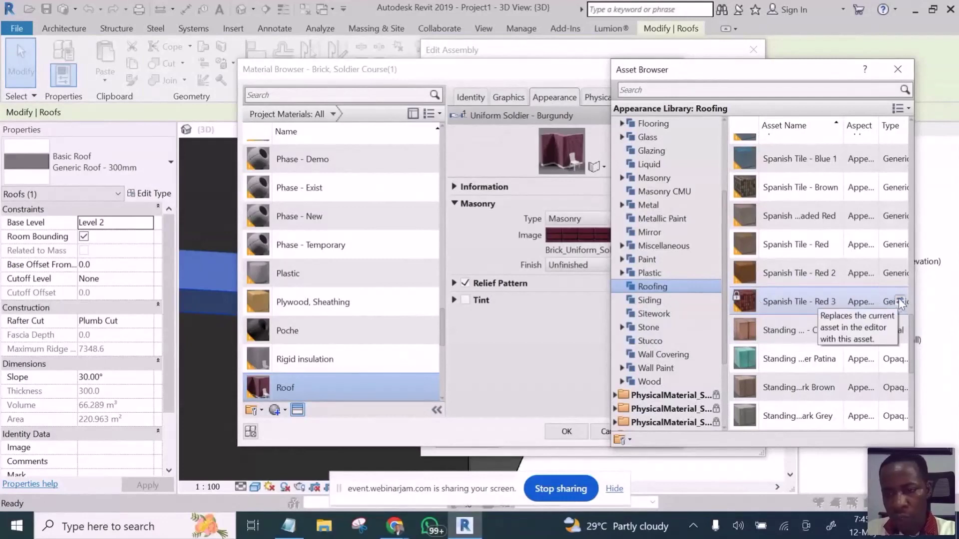
pyautogui.rightClick(788, 297)
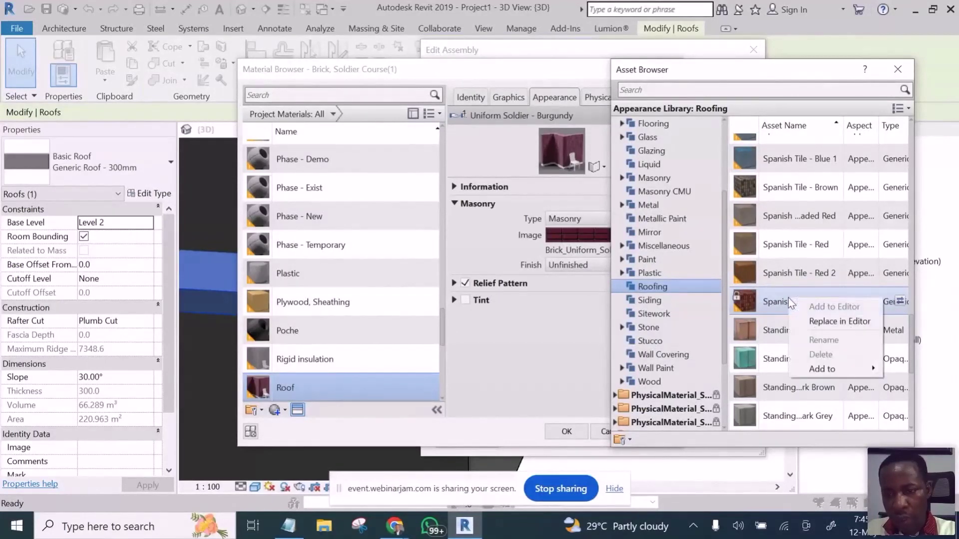
pyautogui.click(840, 321)
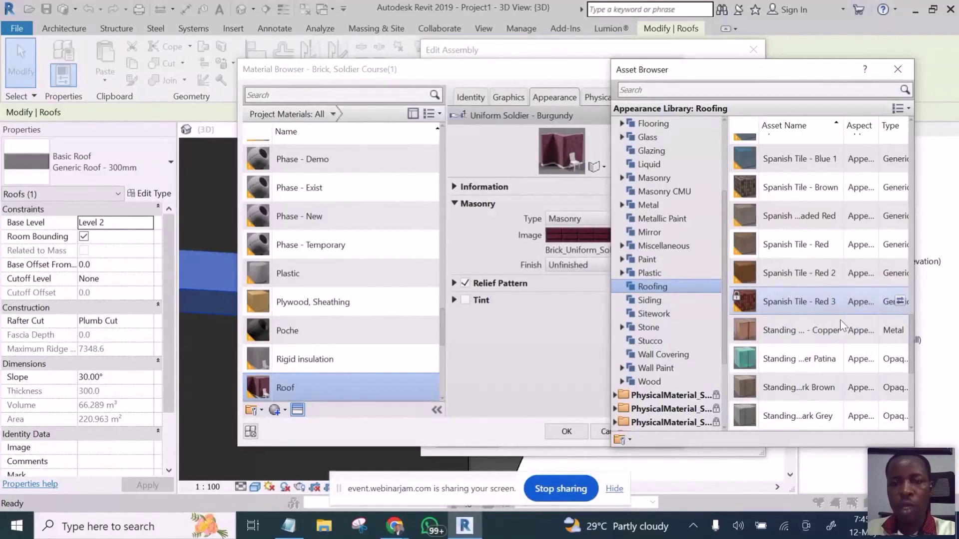
pyautogui.click(456, 154)
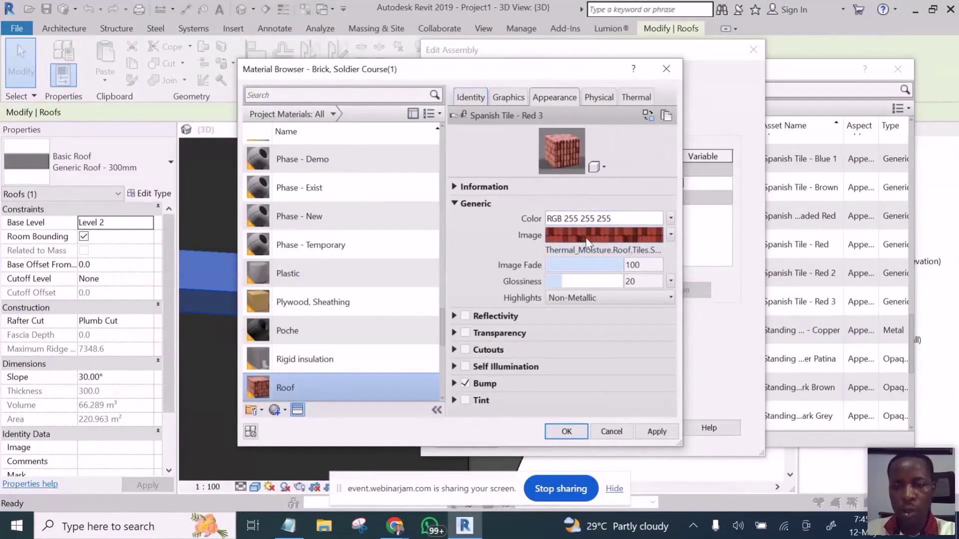
pyautogui.click(658, 434)
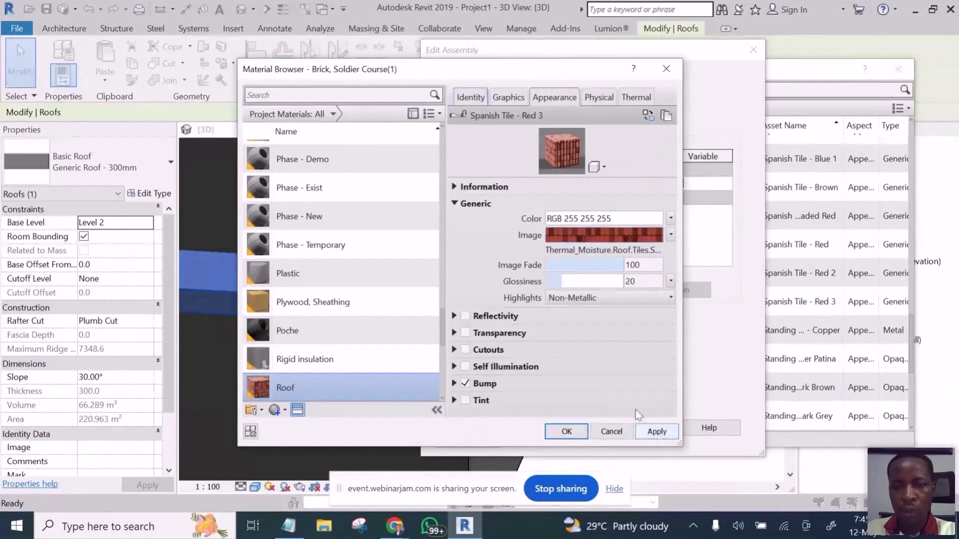
# Step: Apply the Roof material with its render-appearance shading to the structure layer, and accept the Roof type for the hip roof
pyautogui.click(520, 98)
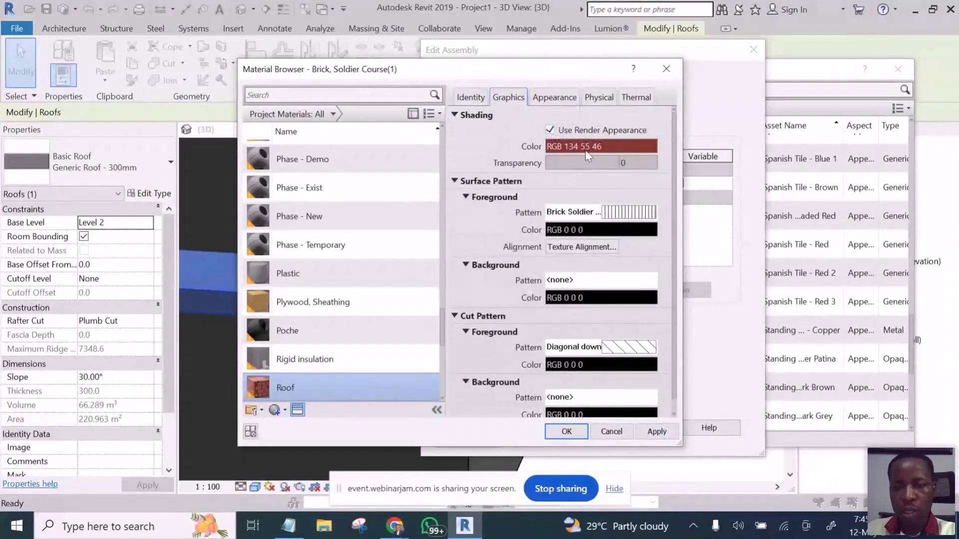
pyautogui.click(658, 432)
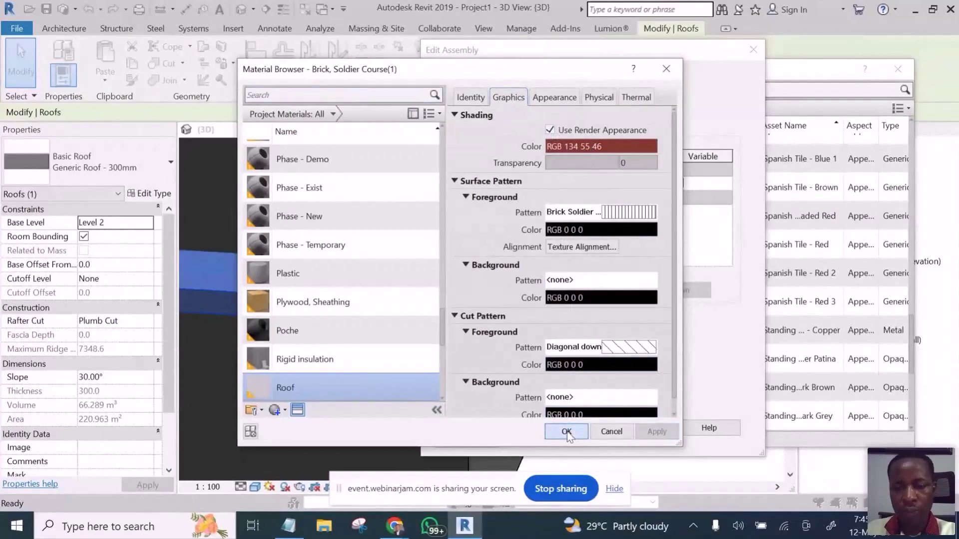
pyautogui.click(568, 432)
pyautogui.click(573, 428)
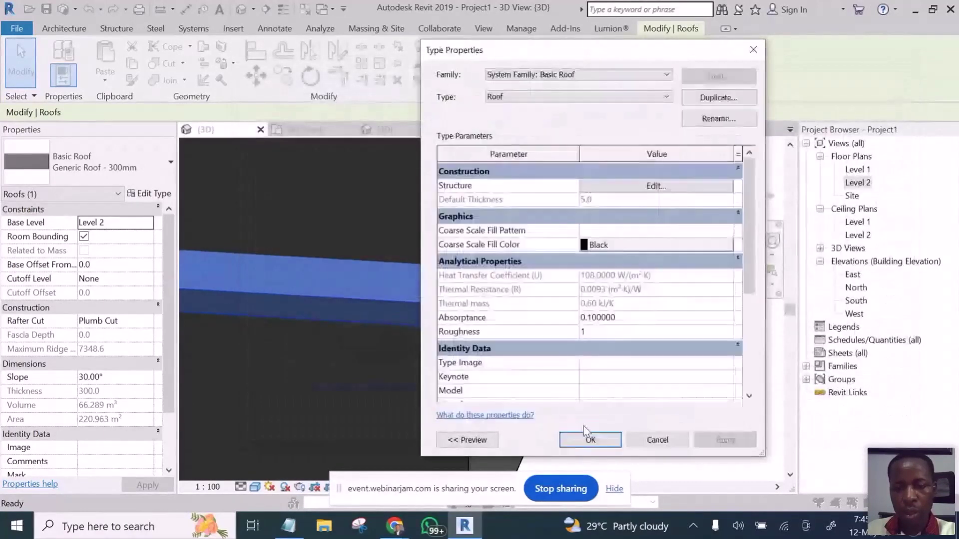
pyautogui.click(590, 440)
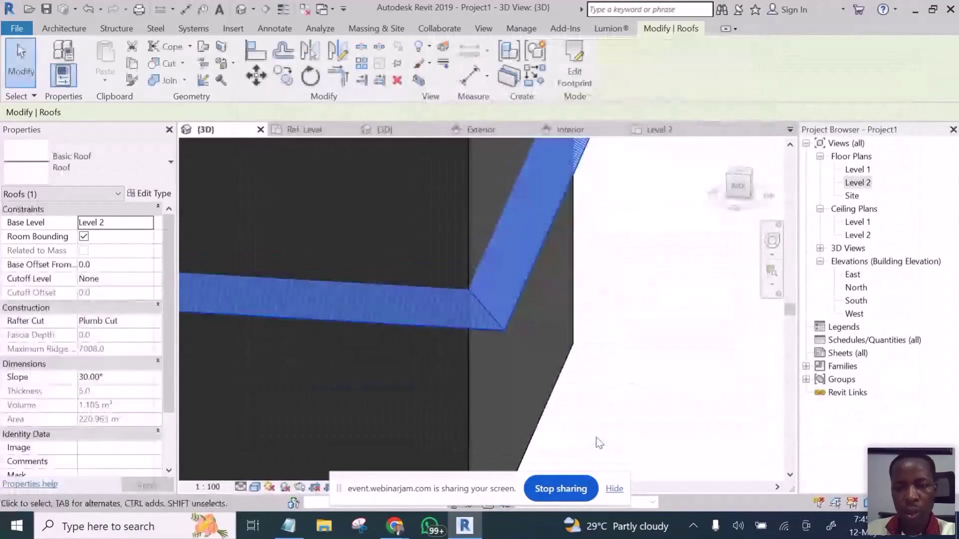
# Step: Deselect the roof and examine its new material and thickness against the walls in the 3D view
pyautogui.click(644, 323)
pyautogui.scroll(-2, 644, 322)
pyautogui.scroll(-3, 589, 334)
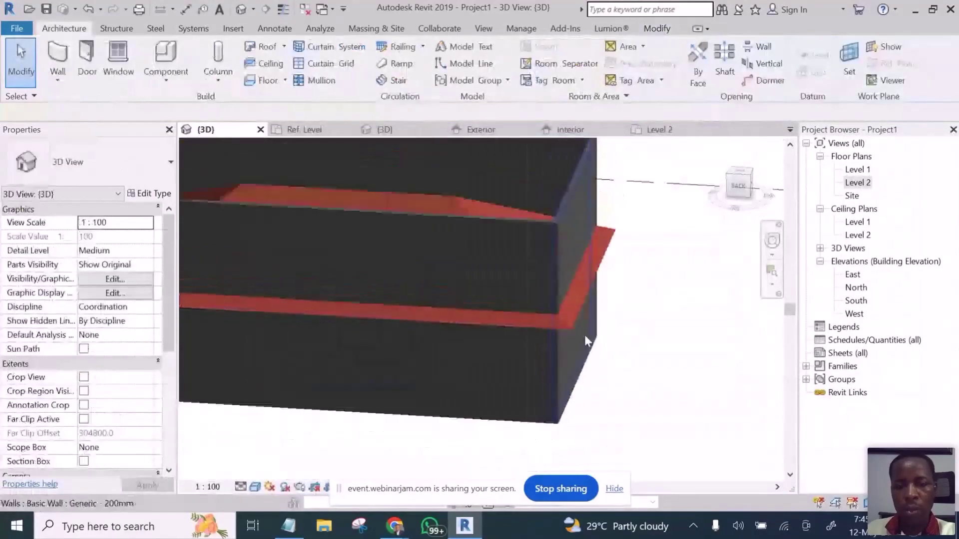
pyautogui.scroll(4, 534, 337)
pyautogui.scroll(-4, 636, 297)
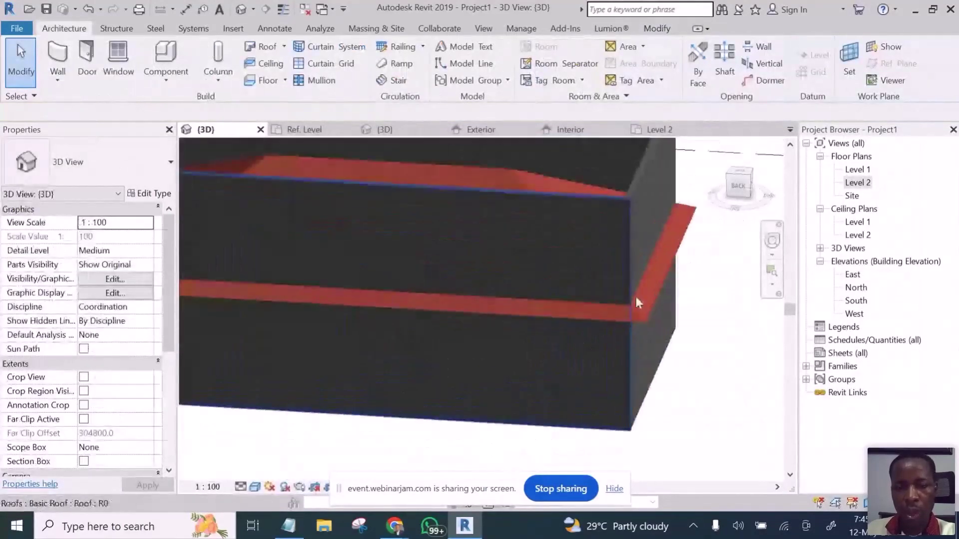
pyautogui.moveTo(670, 312); pyautogui.dragTo(706, 333, button='middle')
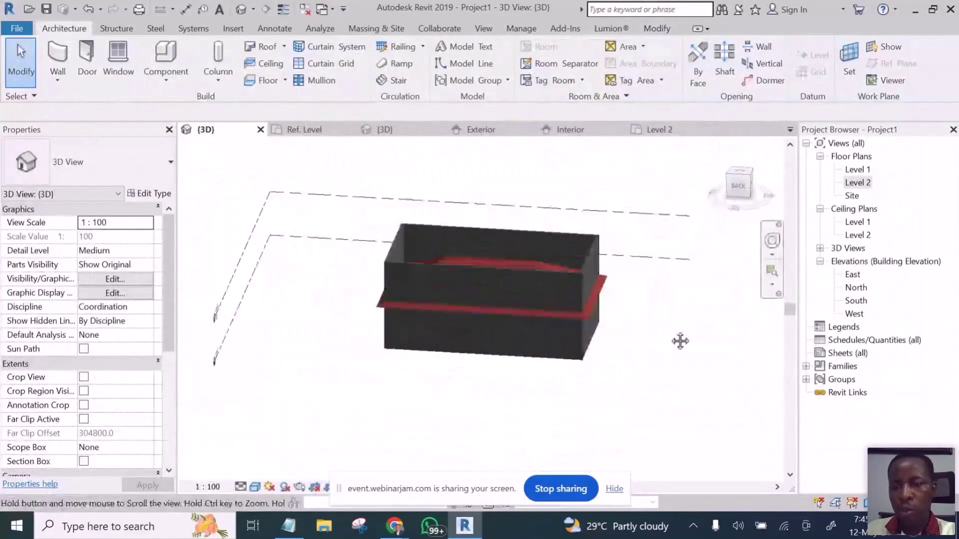
# Step: Open the South elevation and examine the wall height against the roof and Level 2
pyautogui.doubleClick(856, 300)
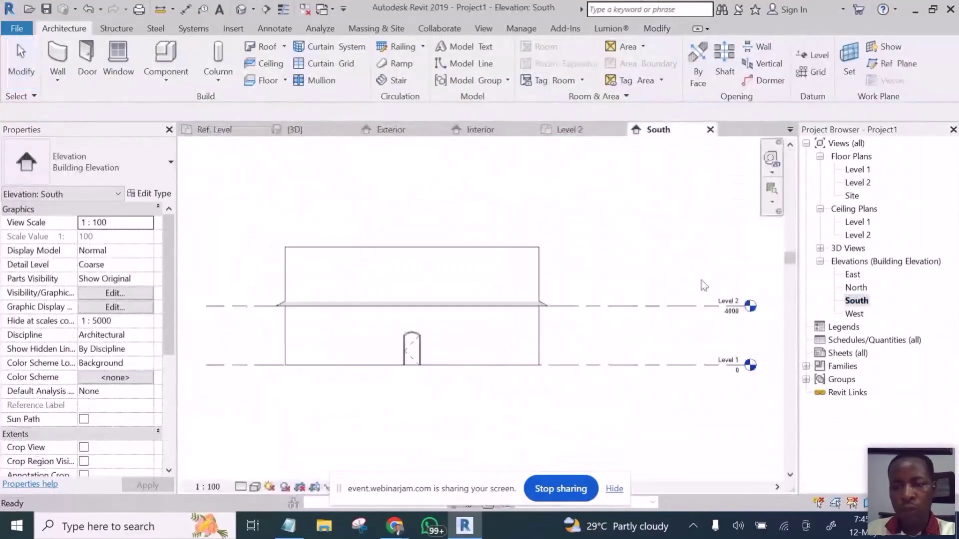
pyautogui.scroll(3, 437, 335)
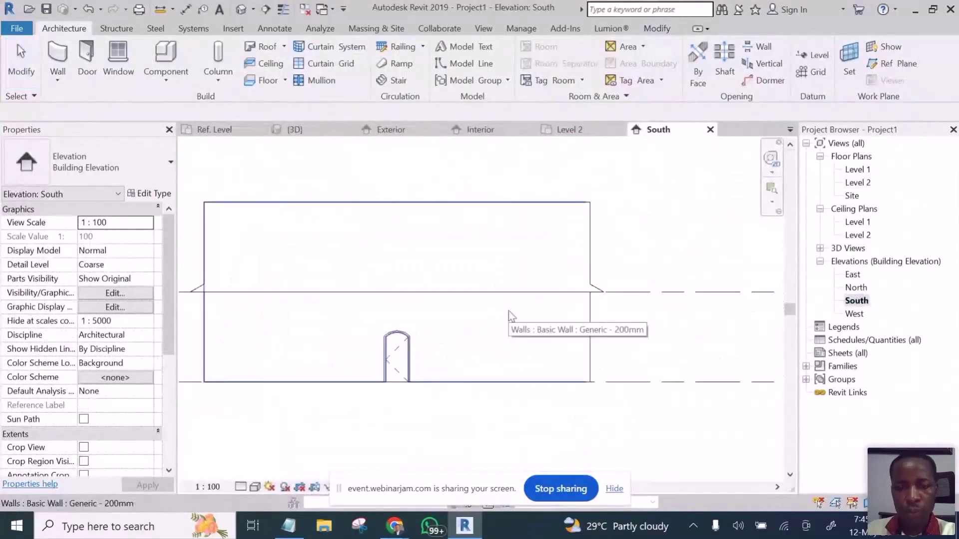
pyautogui.scroll(-4, 517, 304)
pyautogui.scroll(1, 555, 316)
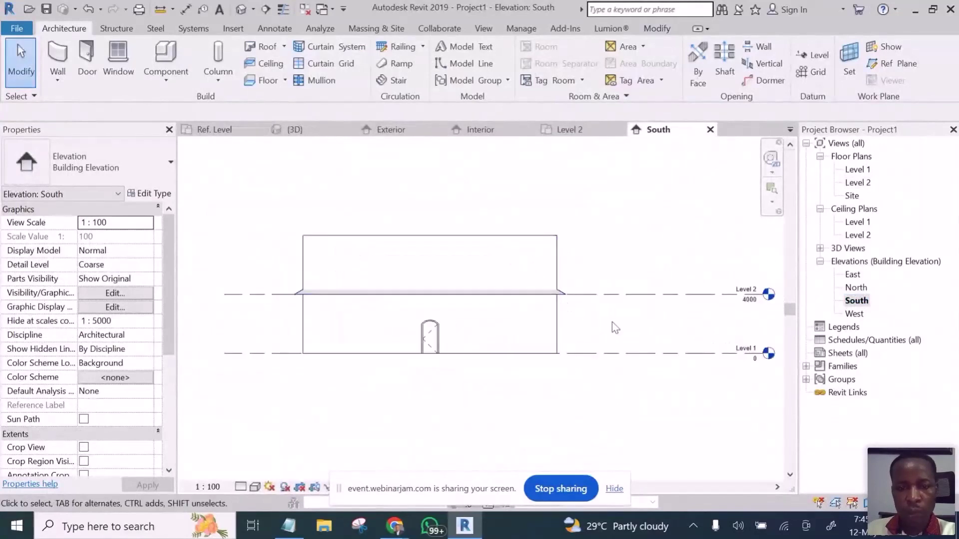
# Step: Filter the building selection down to the Walls category and set the walls' top constraint to Up to level: Level 2
pyautogui.moveTo(632, 306); pyautogui.dragTo(250, 385)
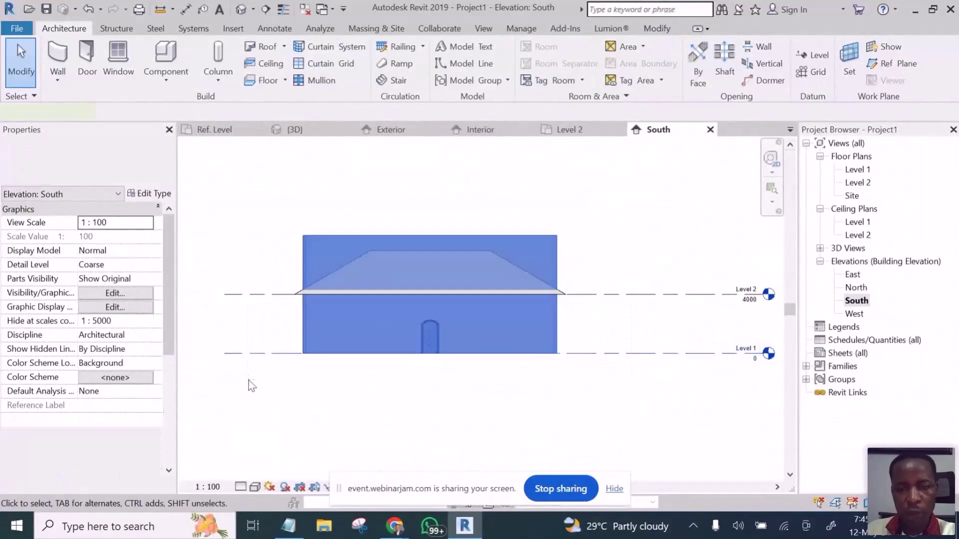
pyautogui.click(569, 61)
pyautogui.click(584, 198)
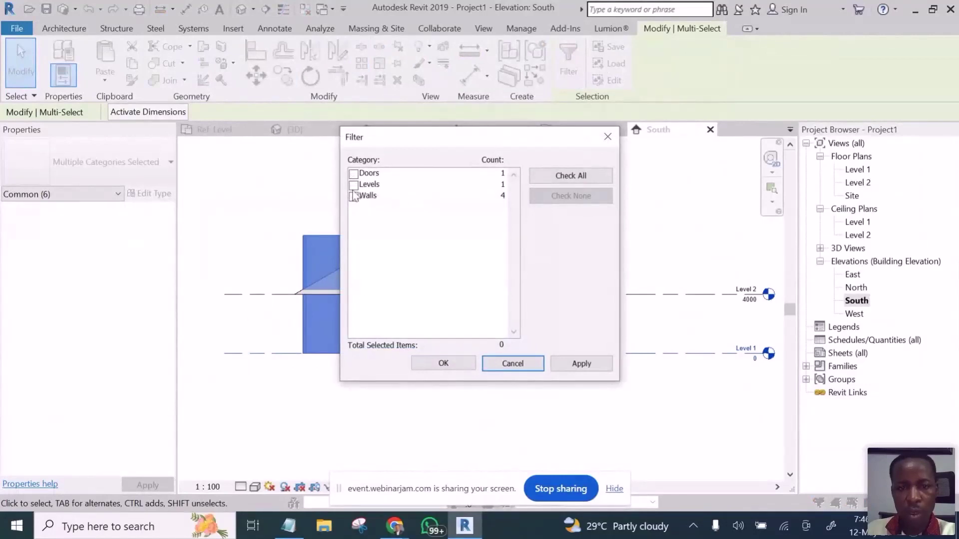
pyautogui.click(354, 197)
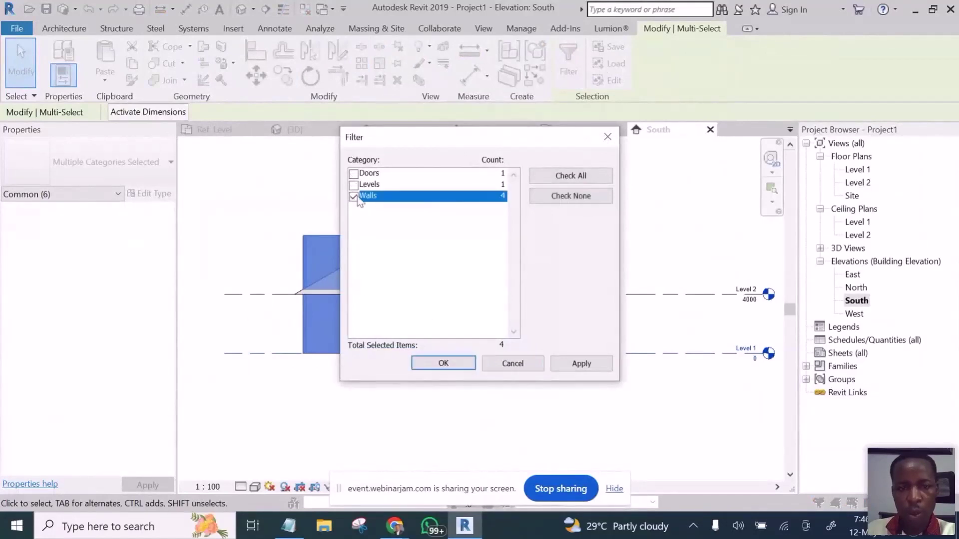
pyautogui.click(443, 363)
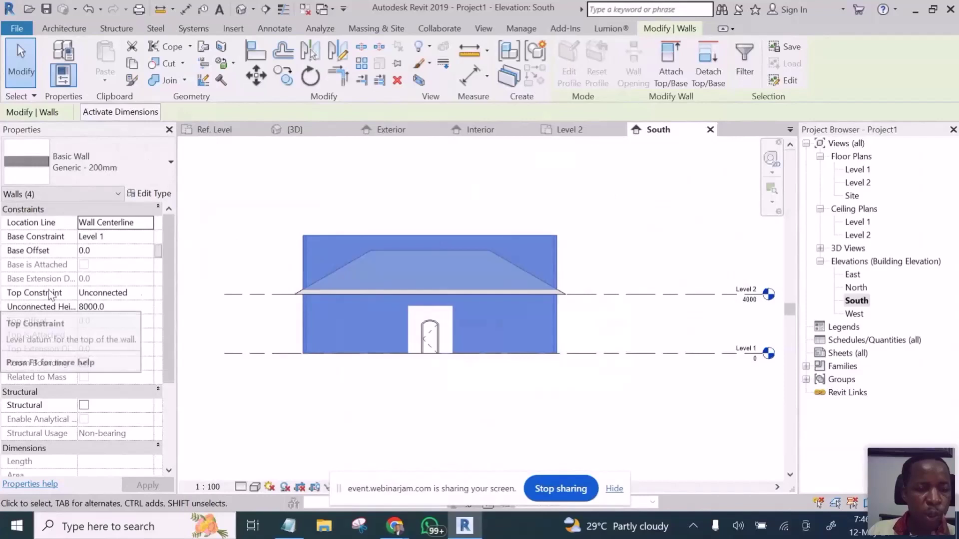
pyautogui.click(147, 293)
pyautogui.click(147, 292)
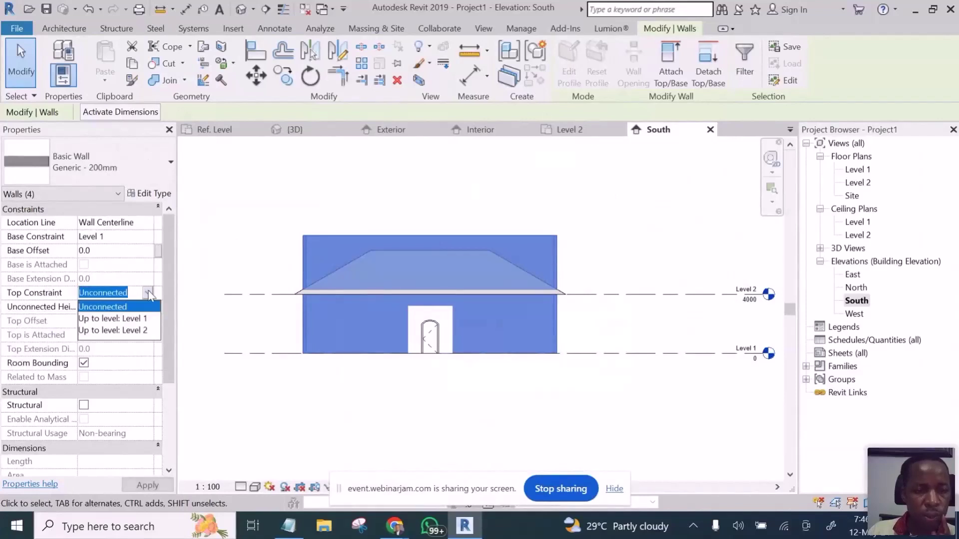
pyautogui.click(118, 329)
pyautogui.click(147, 486)
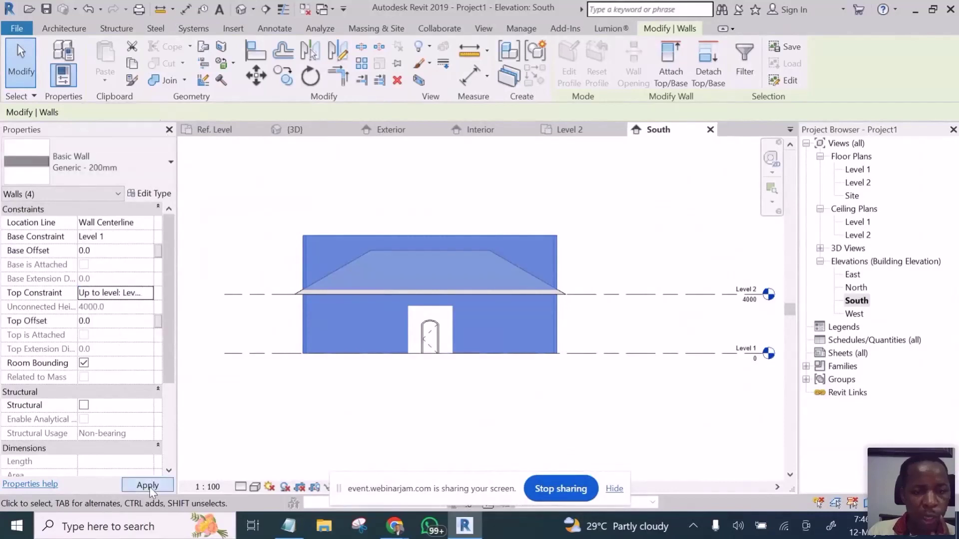
pyautogui.click(637, 248)
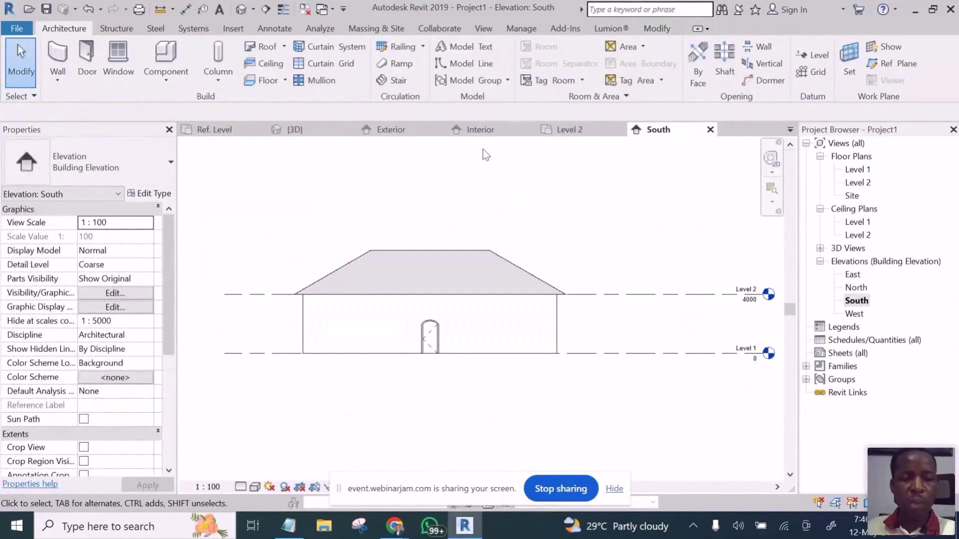
# Step: Return to the 3D view and examine the tiled hip roof and the walls beneath it from several sides
pyautogui.click(242, 9)
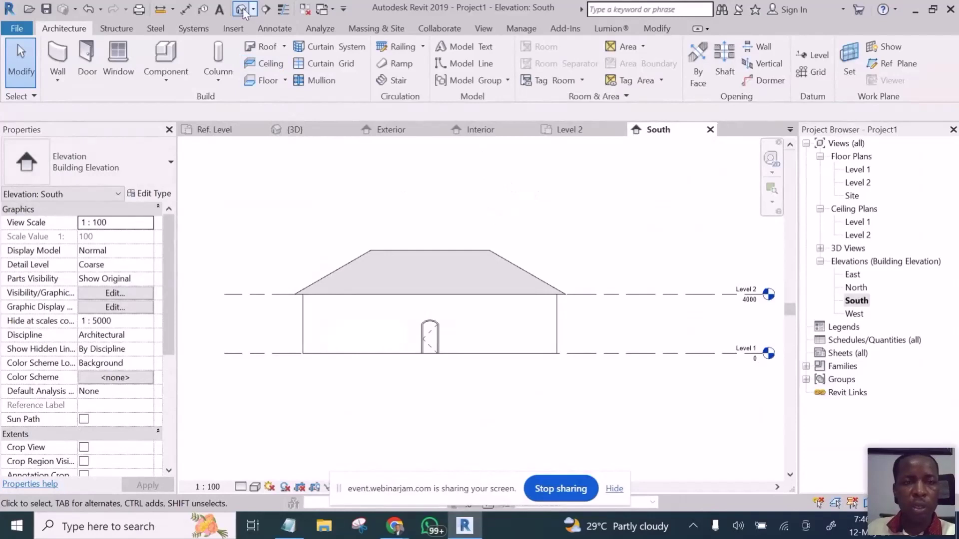
pyautogui.keyDown('shift'); pyautogui.moveTo(676, 330); pyautogui.dragTo(670, 367, button='middle'); pyautogui.keyUp('shift')
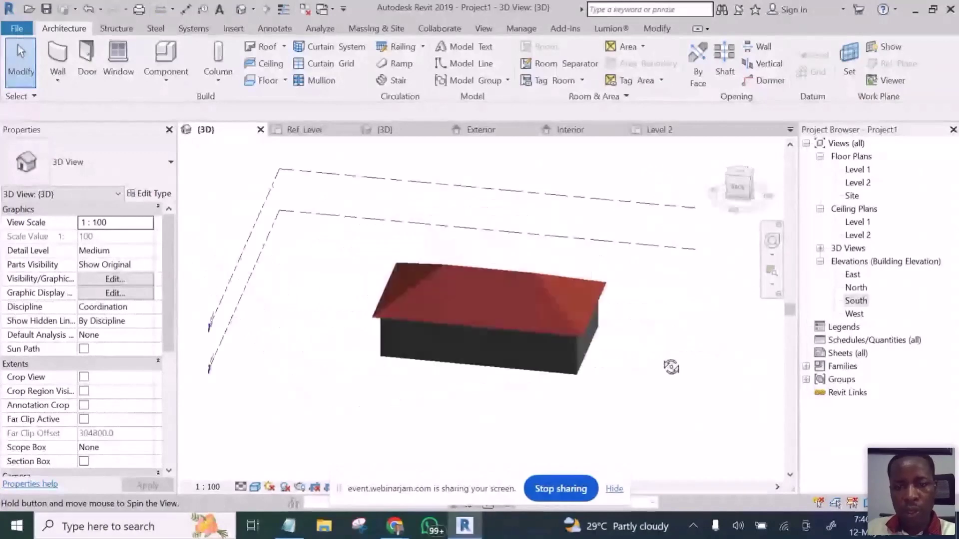
pyautogui.scroll(5, 573, 312)
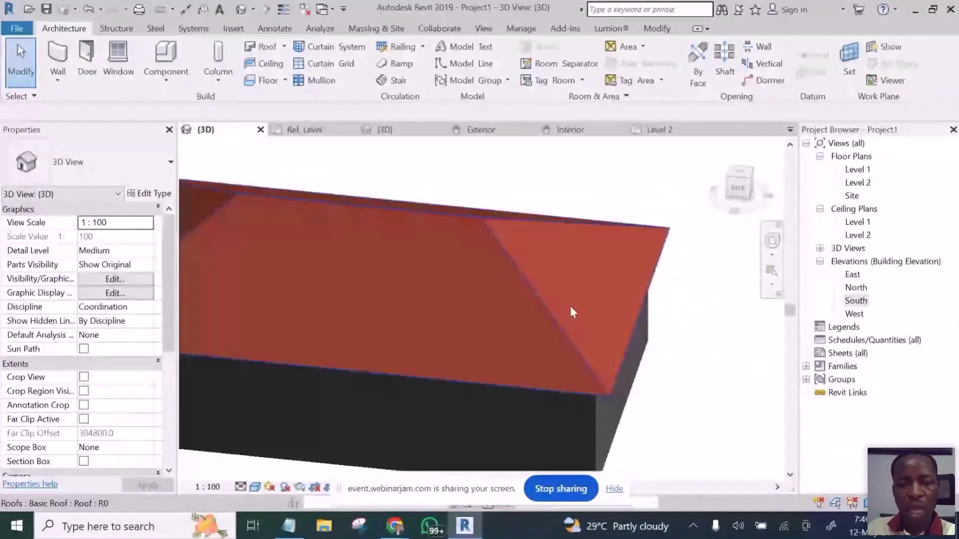
pyautogui.scroll(-5, 573, 312)
pyautogui.keyDown('shift'); pyautogui.moveTo(630, 387); pyautogui.dragTo(490, 394, button='middle'); pyautogui.keyUp('shift')
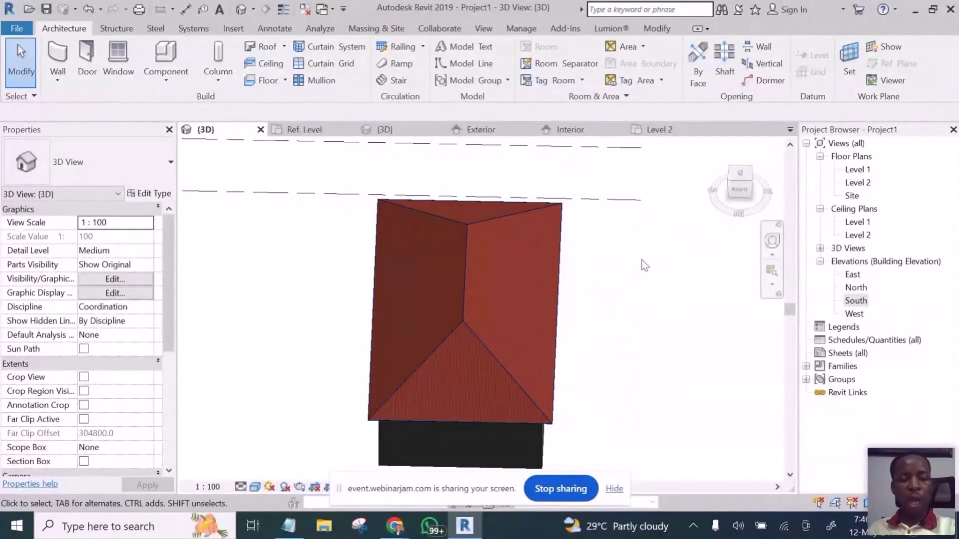
pyautogui.scroll(-2, 644, 265)
pyautogui.keyDown('shift'); pyautogui.moveTo(633, 305); pyautogui.dragTo(545, 244, button='middle'); pyautogui.keyUp('shift')
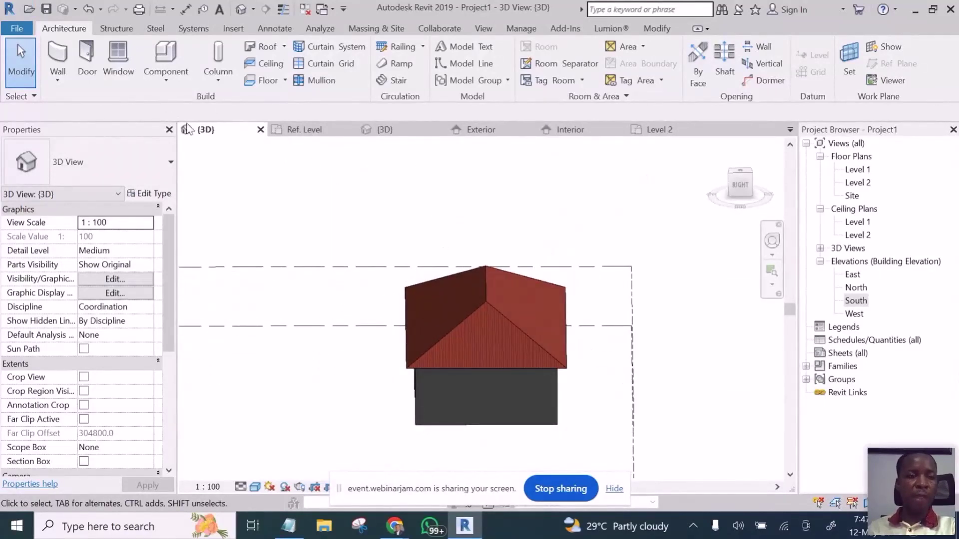
# Step: Create a new family from the Metric Profile template
pyautogui.click(16, 30)
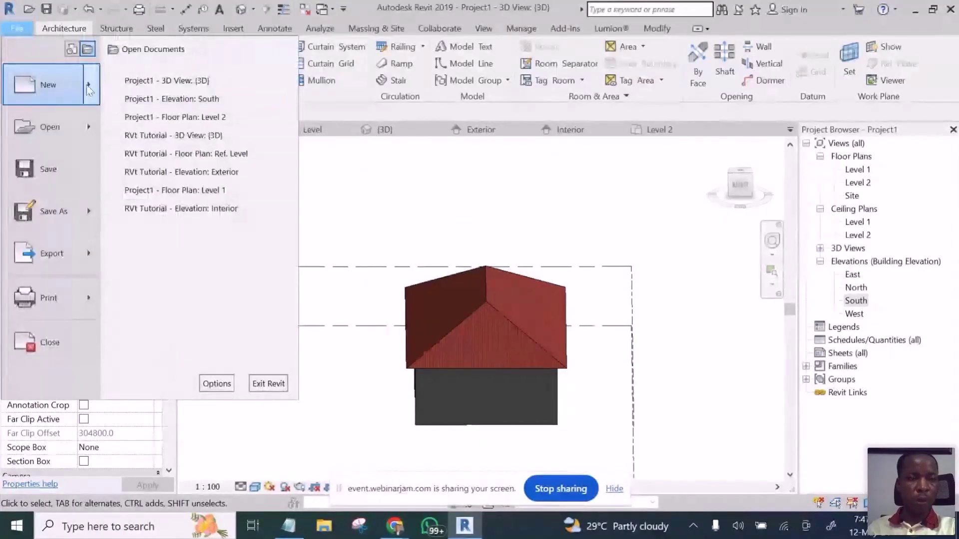
pyautogui.moveTo(94, 92)
pyautogui.click(166, 131)
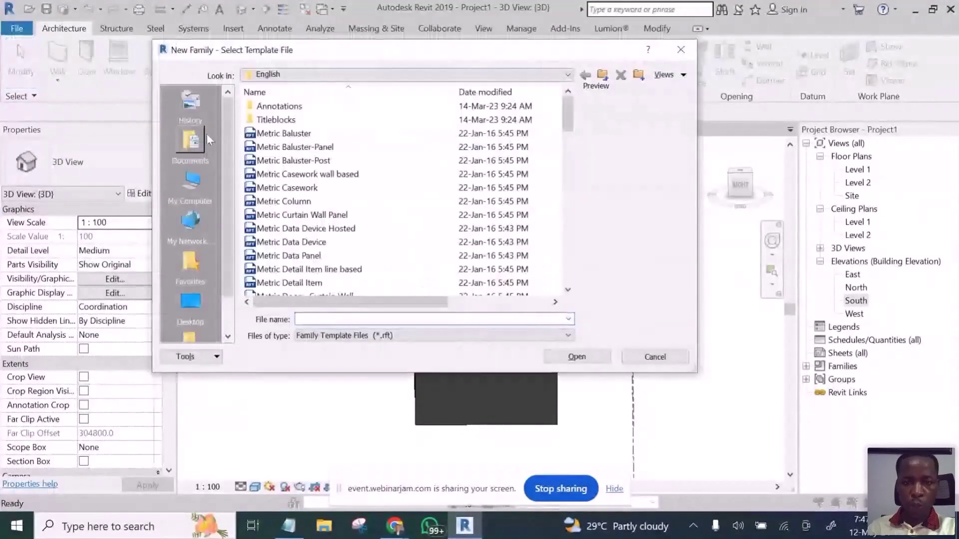
pyautogui.moveTo(569, 114); pyautogui.dragTo(590, 226)
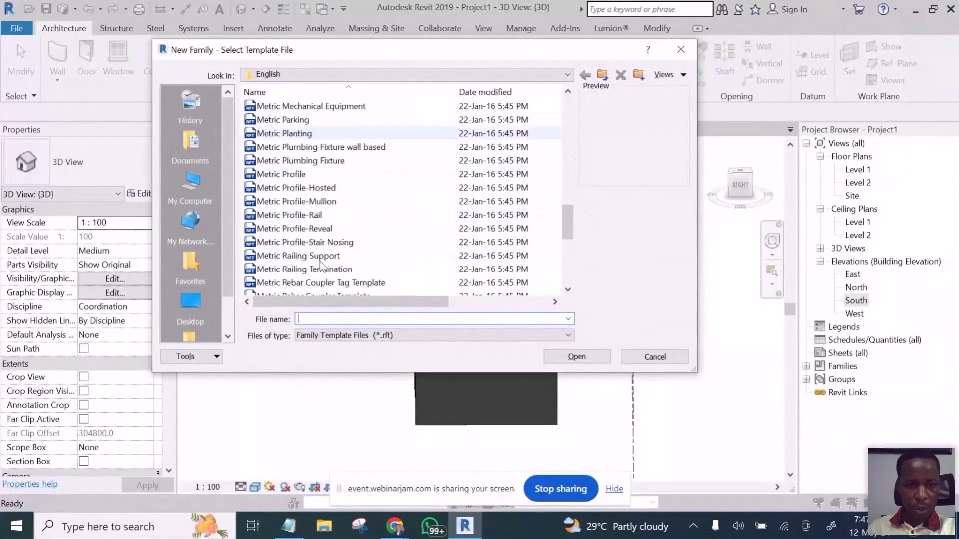
pyautogui.click(284, 175)
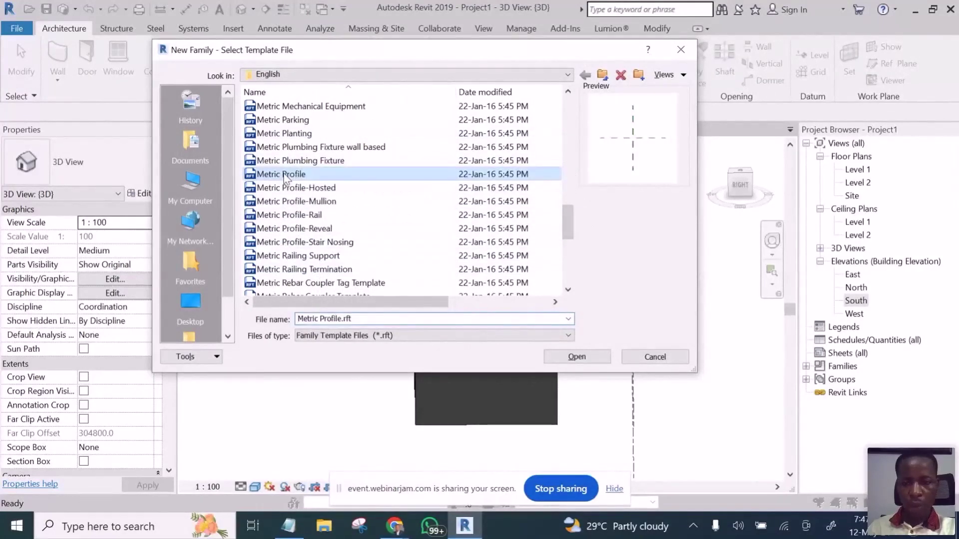
pyautogui.click(589, 356)
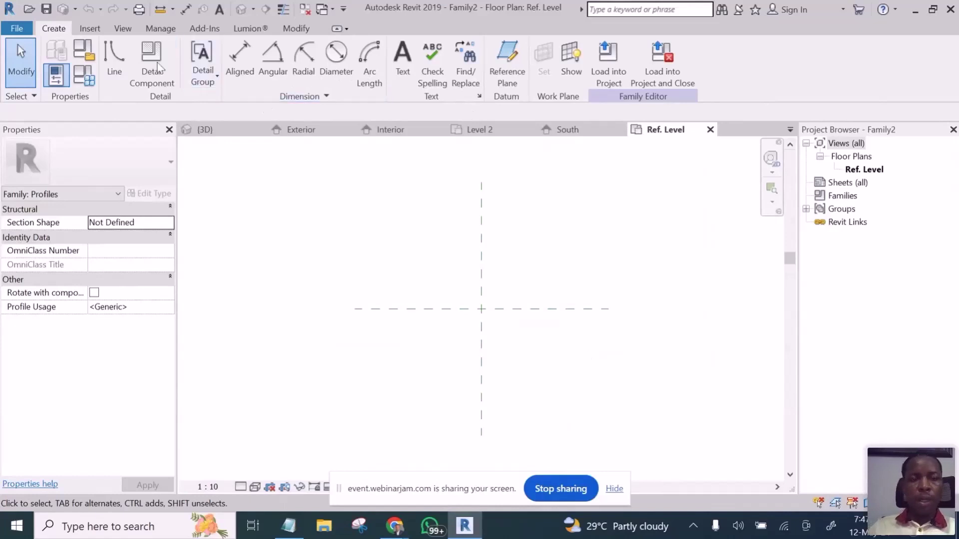
# Step: Draw a 112.5 mm horizontal profile line from the reference plane intersection toward the right
pyautogui.click(118, 62)
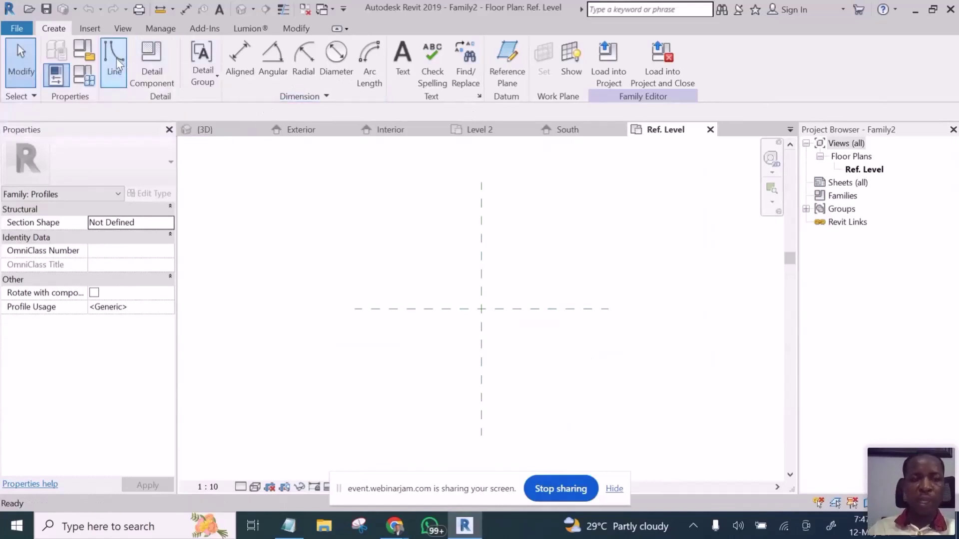
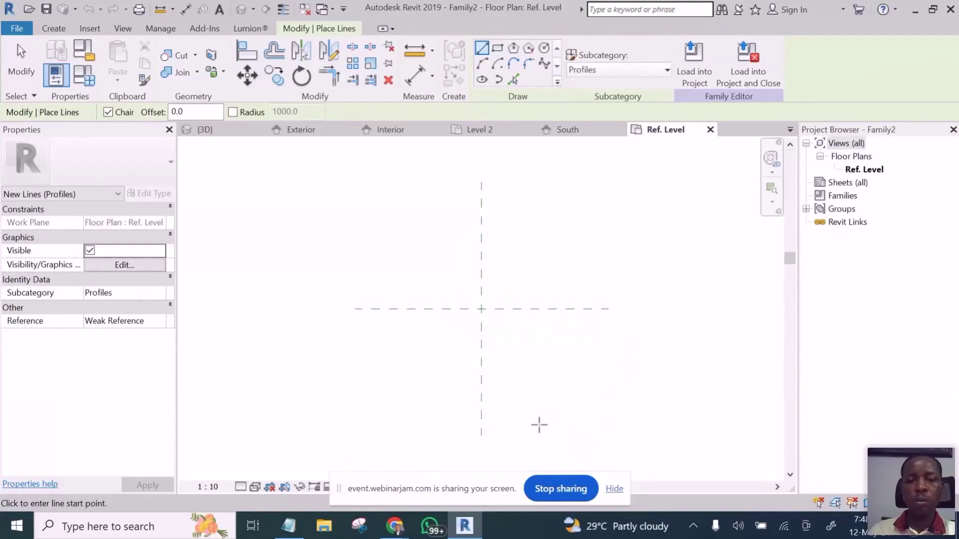
pyautogui.scroll(2, 520, 383)
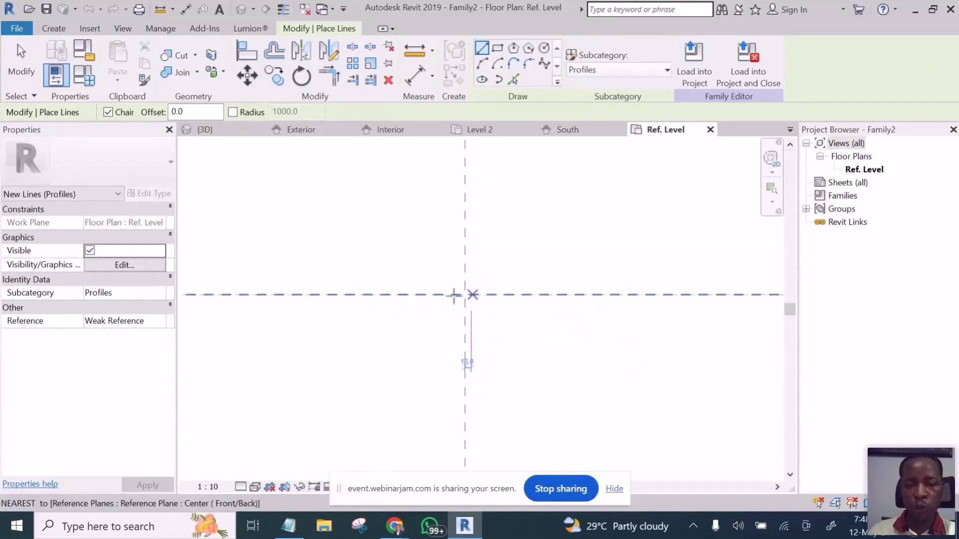
pyautogui.scroll(2, 453, 296)
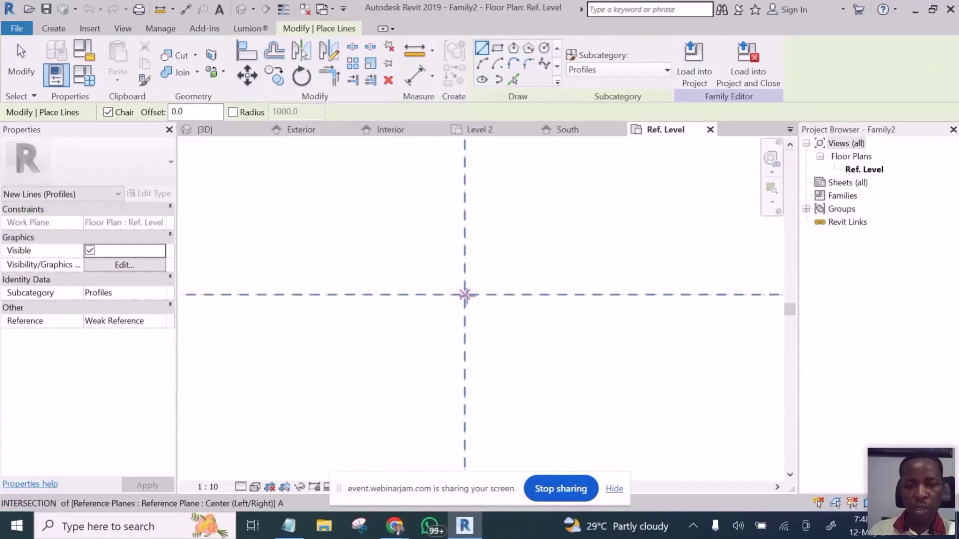
pyautogui.click(465, 294)
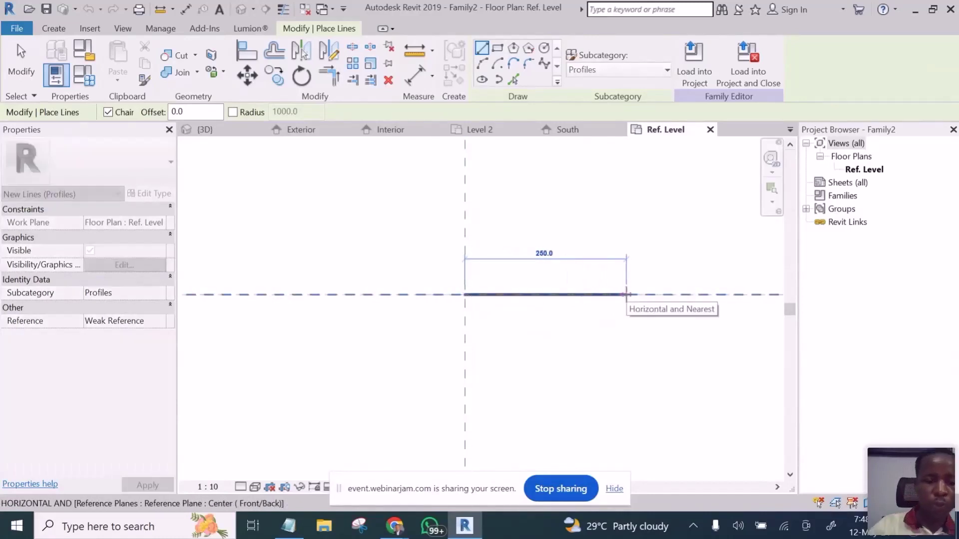
pyautogui.write('112')
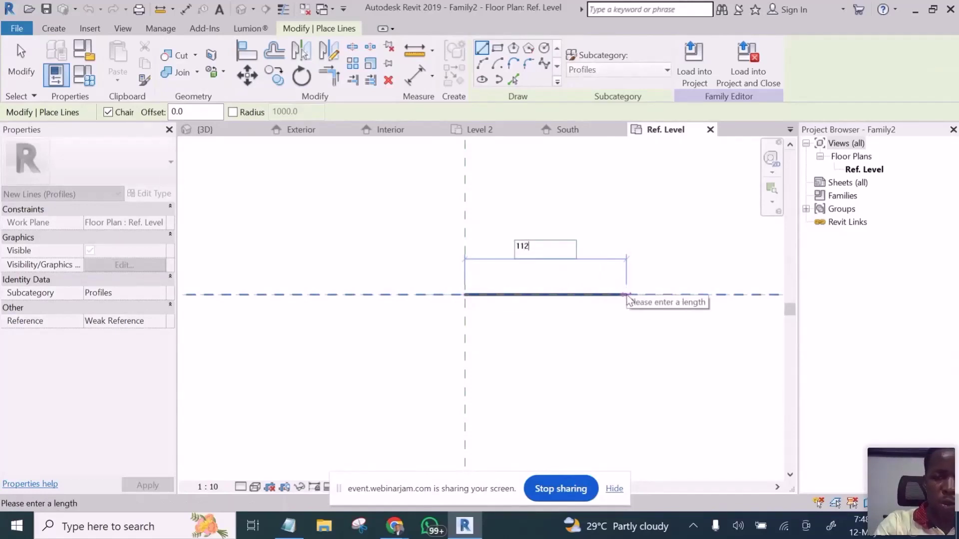
pyautogui.write('.5')
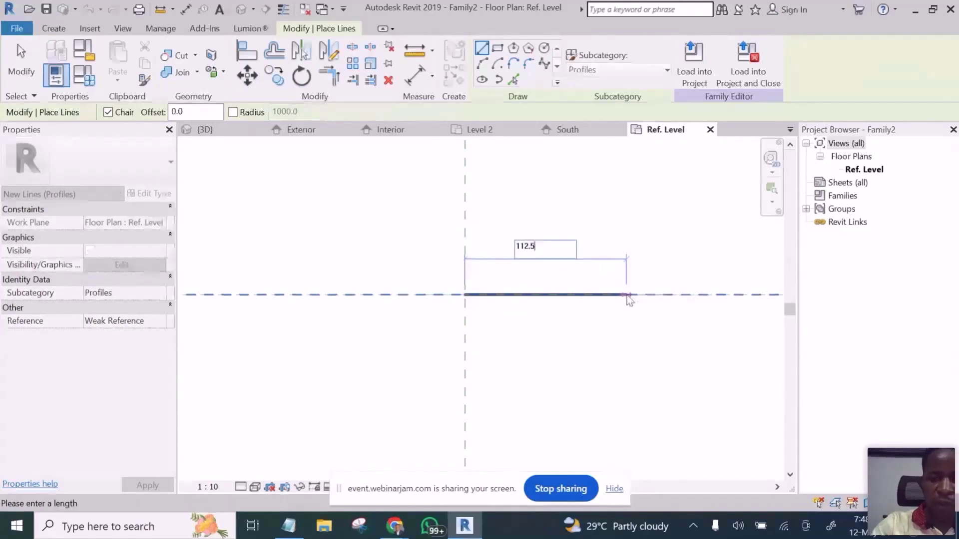
pyautogui.press('Return')
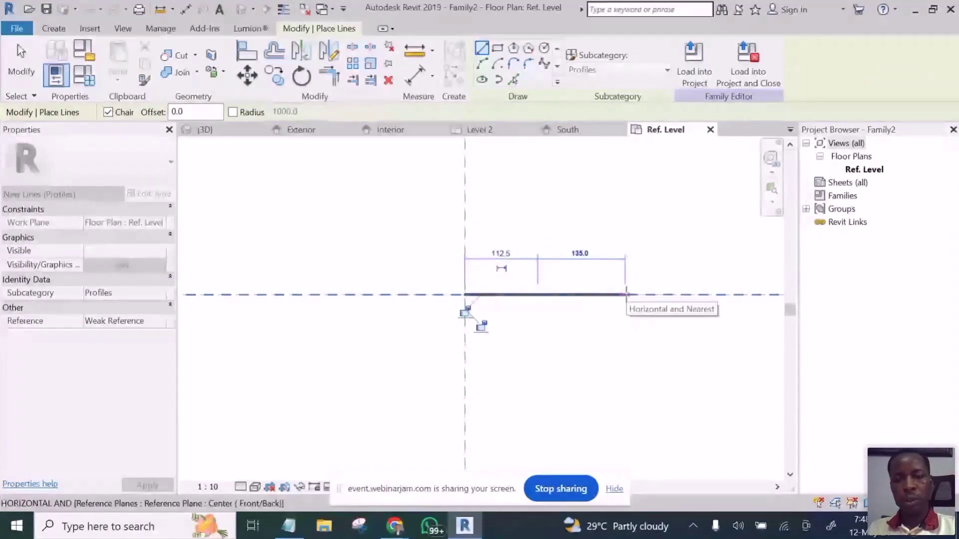
pyautogui.press('Escape')
# Step: Draw a second 112.5 mm horizontal profile line from the reference plane intersection toward the left
pyautogui.click(464, 295)
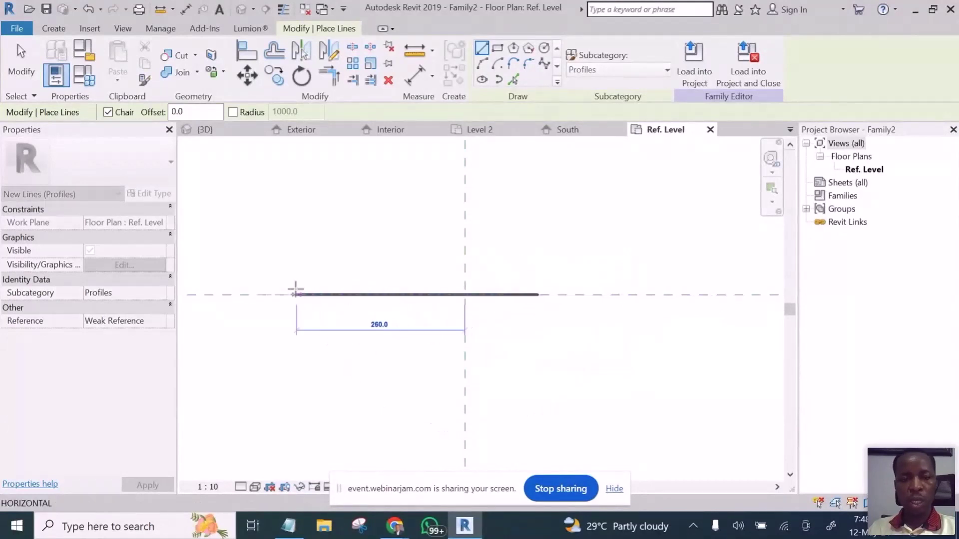
pyautogui.write('112.5')
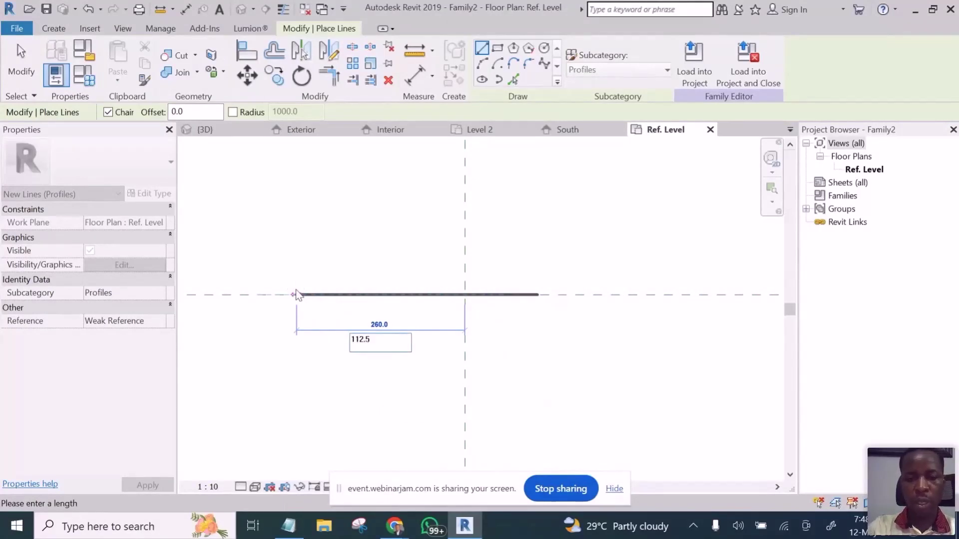
pyautogui.press('Return')
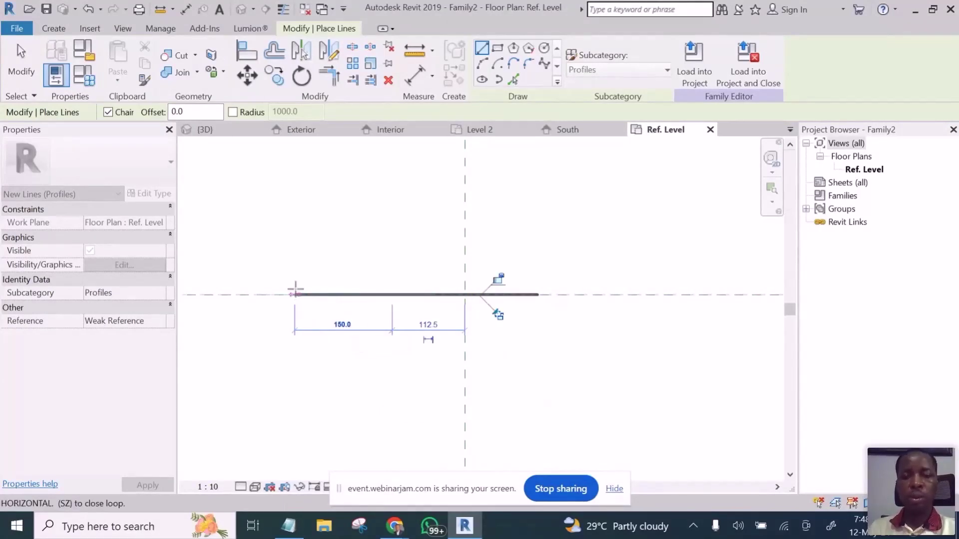
pyautogui.press('Escape')
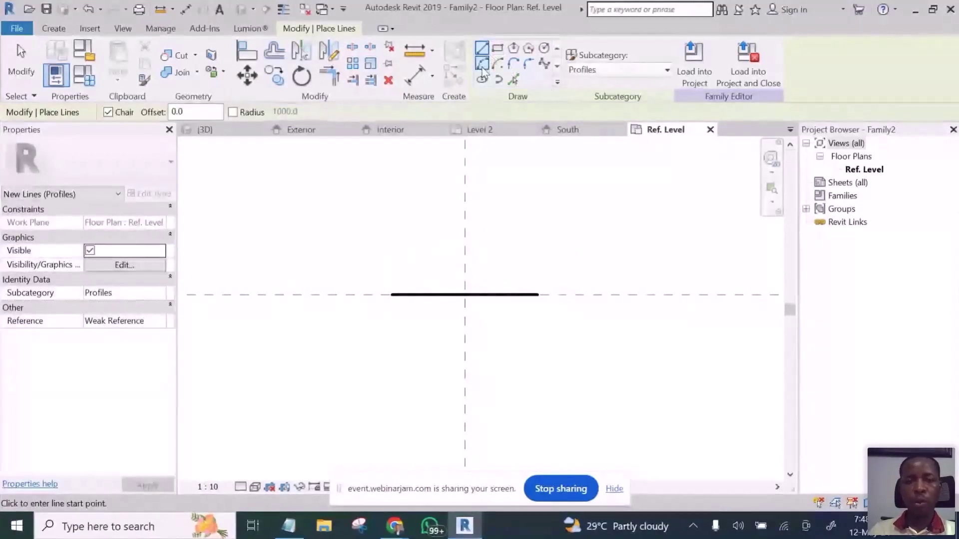
# Step: Draw a semicircular arc of 112.5 mm radius above the horizontal line, joining its two ends to close the profile
pyautogui.click(482, 63)
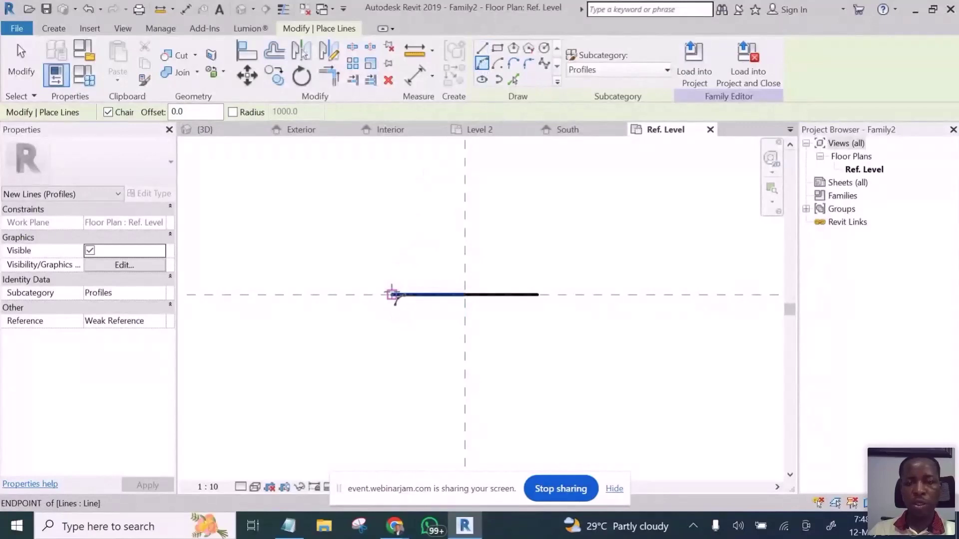
pyautogui.click(392, 295)
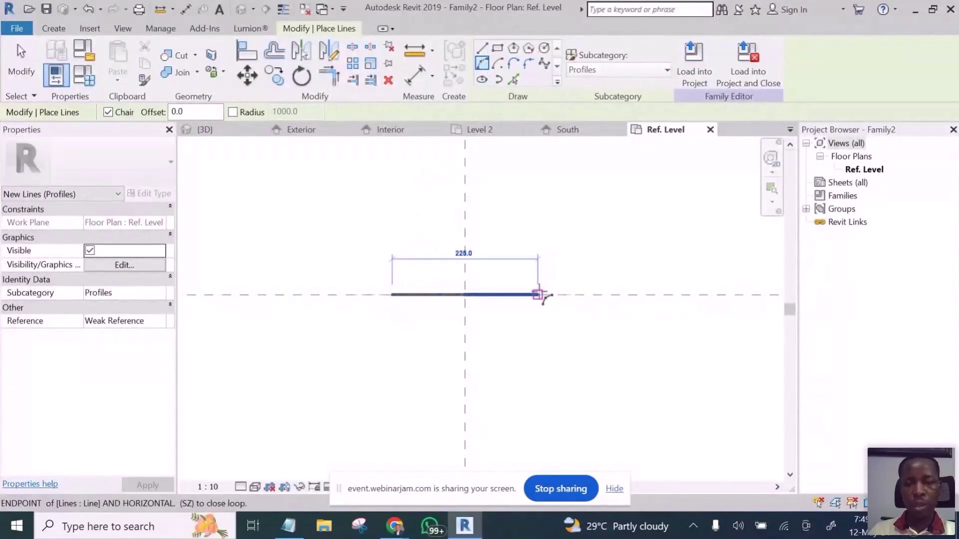
pyautogui.click(537, 295)
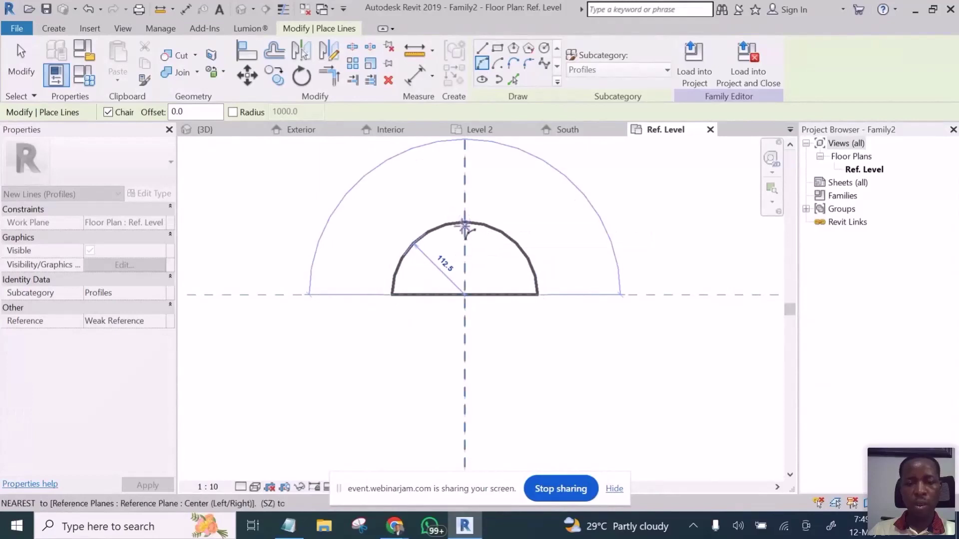
pyautogui.click(465, 223)
pyautogui.press('Escape')
pyautogui.press('Escape')
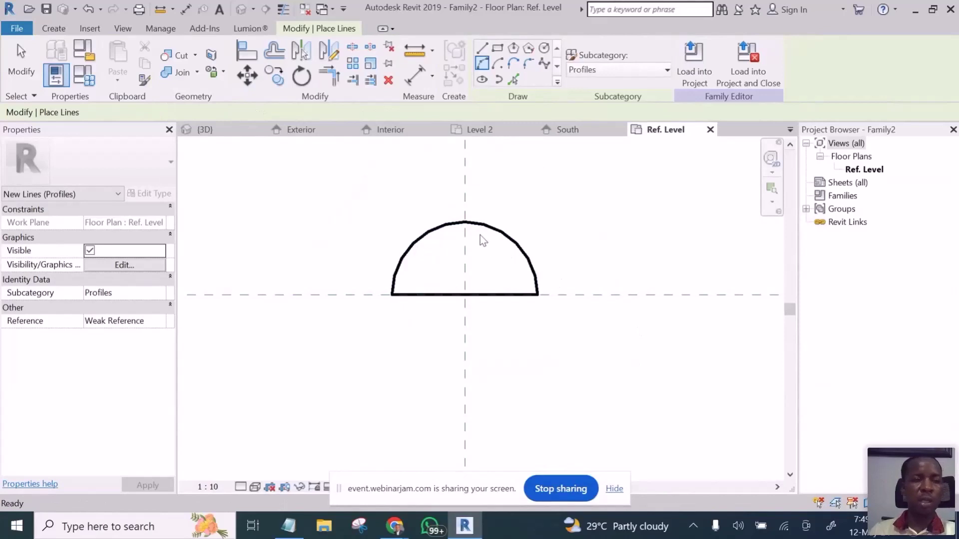
pyautogui.press('Escape')
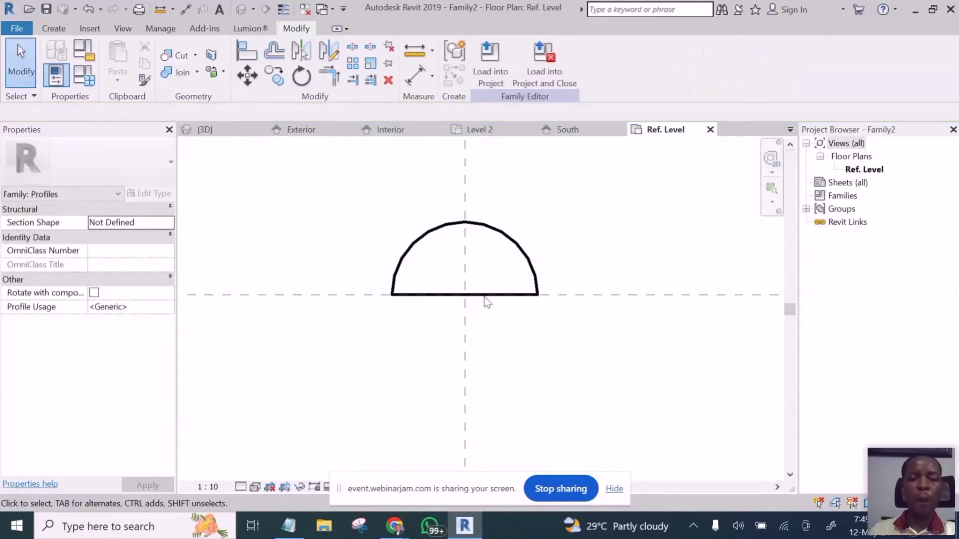
# Step: Start saving the profile as a family file and browse to the US Metric folder of Libraries_15
pyautogui.click(21, 30)
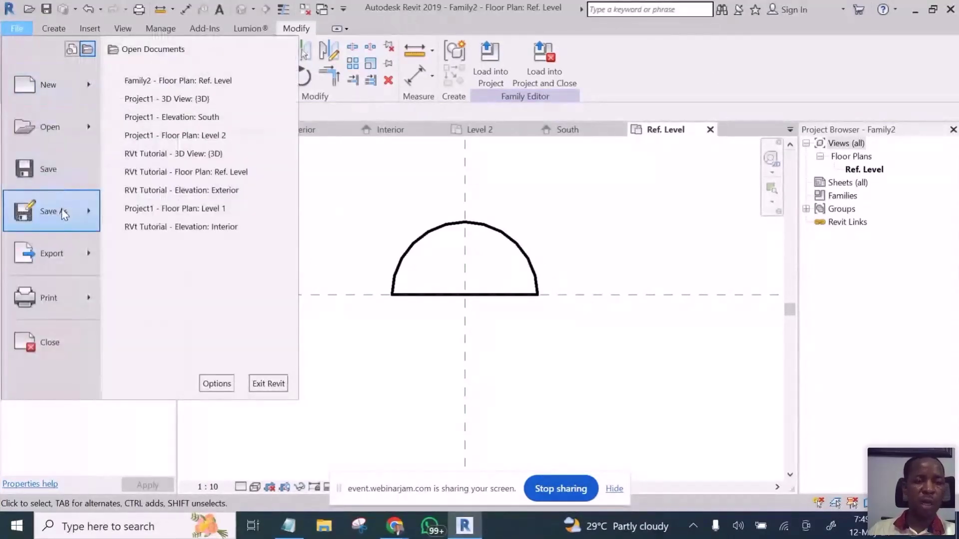
pyautogui.moveTo(61, 208)
pyautogui.click(167, 142)
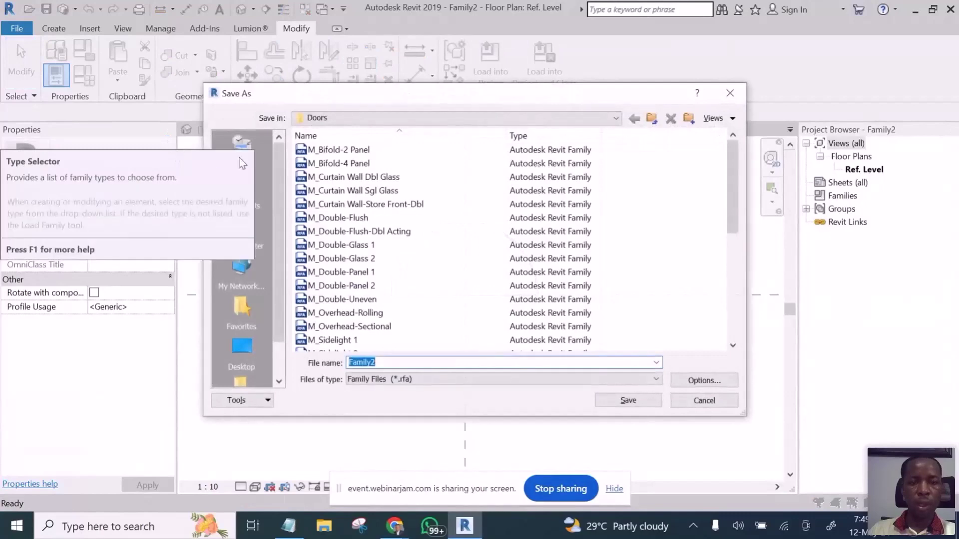
pyautogui.click(375, 118)
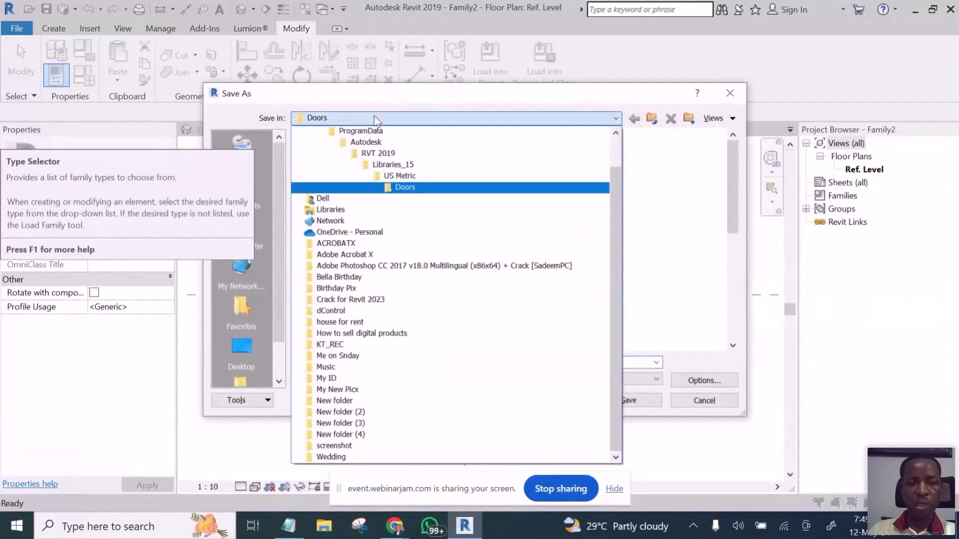
pyautogui.click(402, 166)
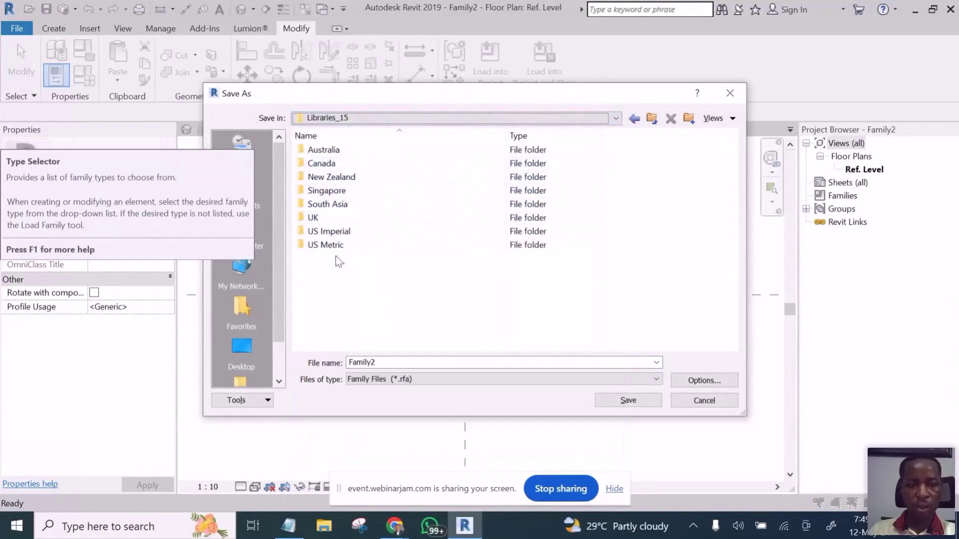
pyautogui.doubleClick(327, 245)
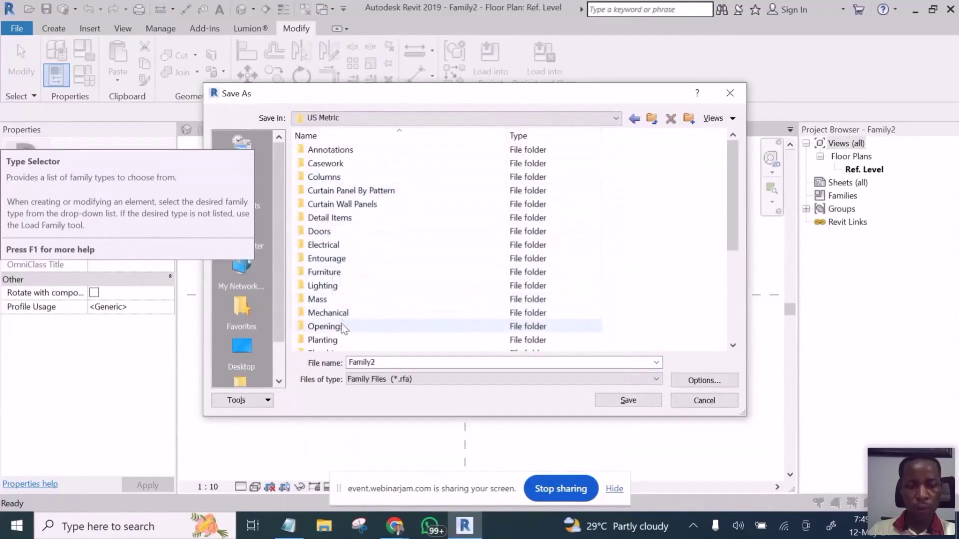
pyautogui.scroll(-3, 344, 320)
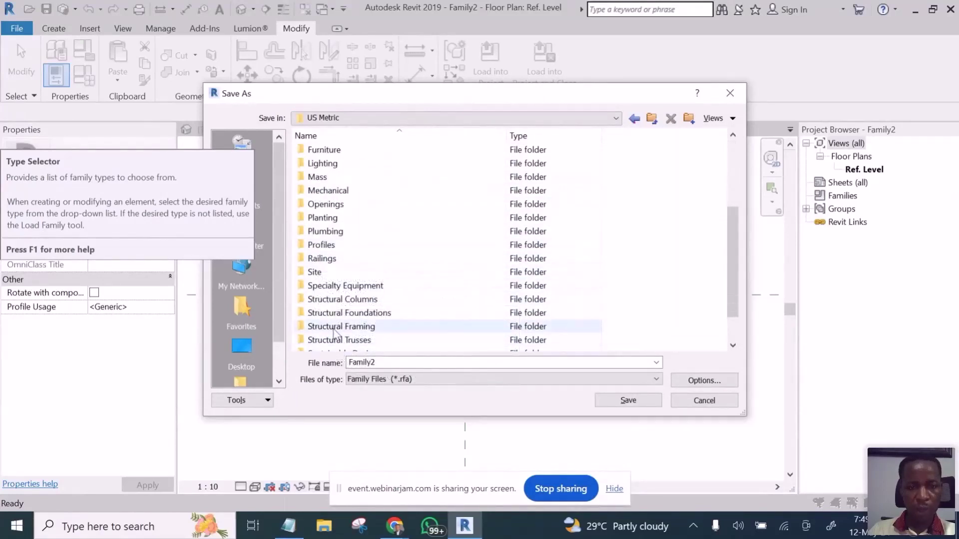
pyautogui.scroll(1, 316, 239)
pyautogui.scroll(2, 316, 238)
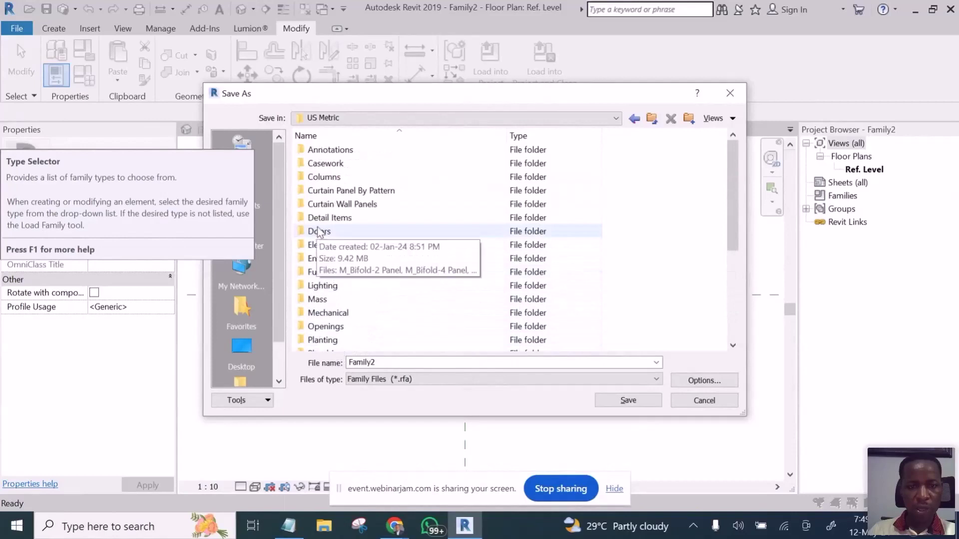
pyautogui.scroll(-1, 353, 314)
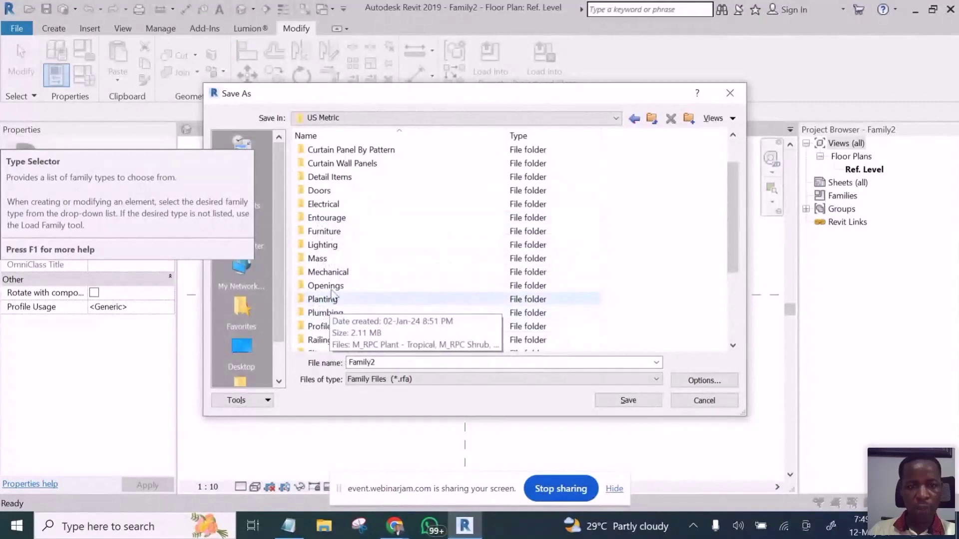
pyautogui.scroll(-2, 333, 300)
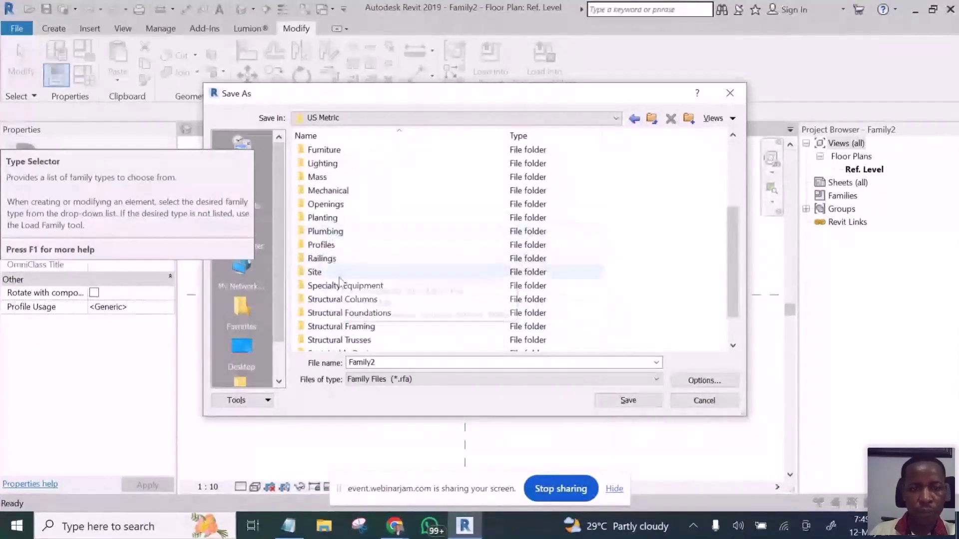
pyautogui.scroll(2, 332, 278)
pyautogui.scroll(1, 330, 277)
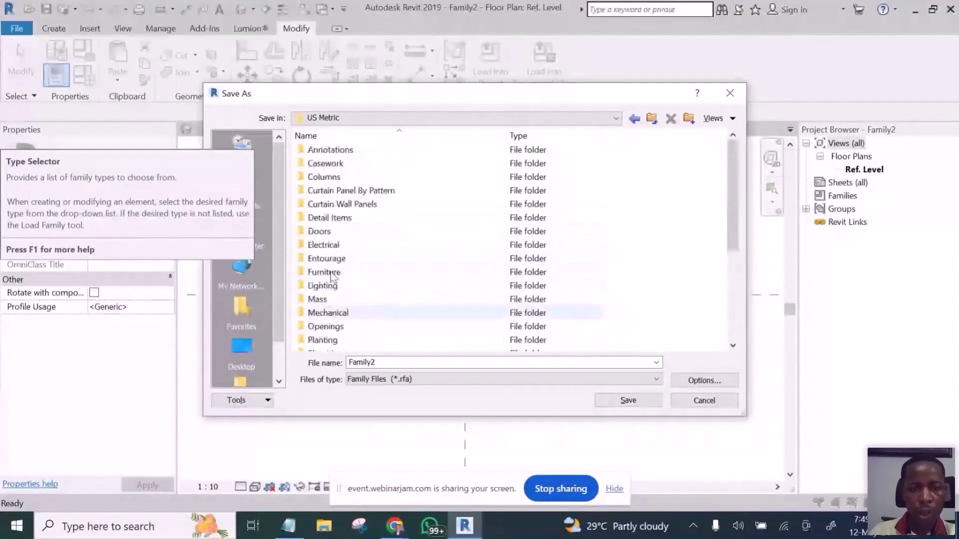
pyautogui.doubleClick(320, 166)
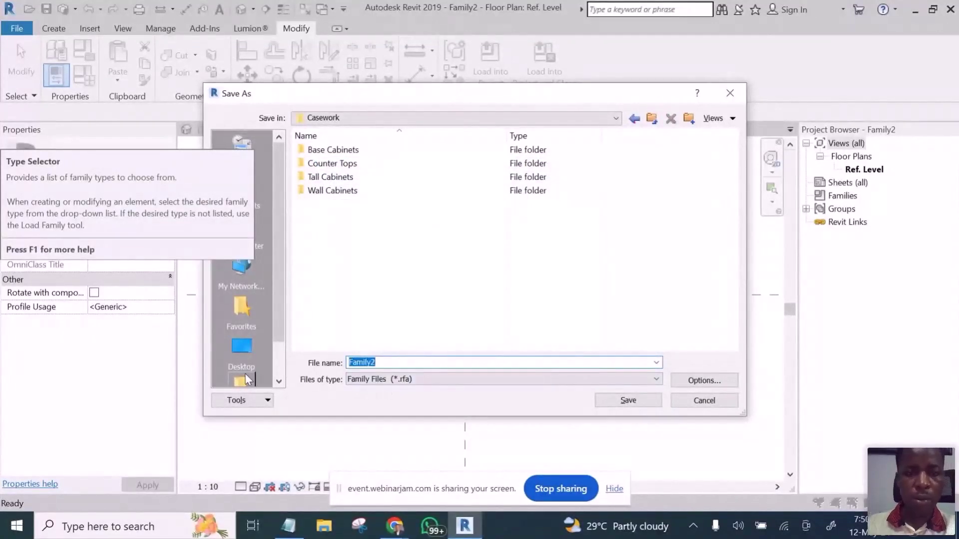
pyautogui.click(423, 118)
pyautogui.click(422, 122)
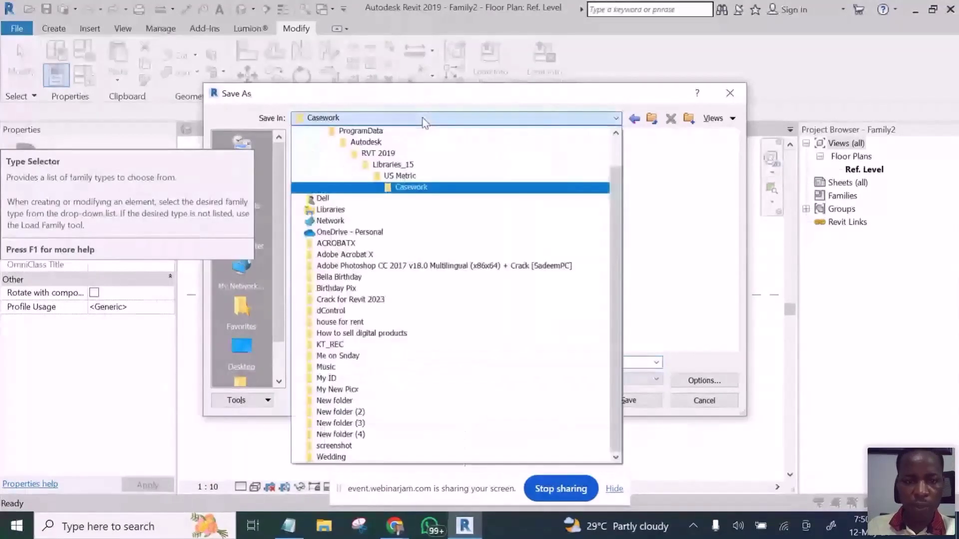
pyautogui.click(404, 175)
# Step: Choose the Roofs folder inside Profiles as the save location
pyautogui.scroll(-5, 385, 210)
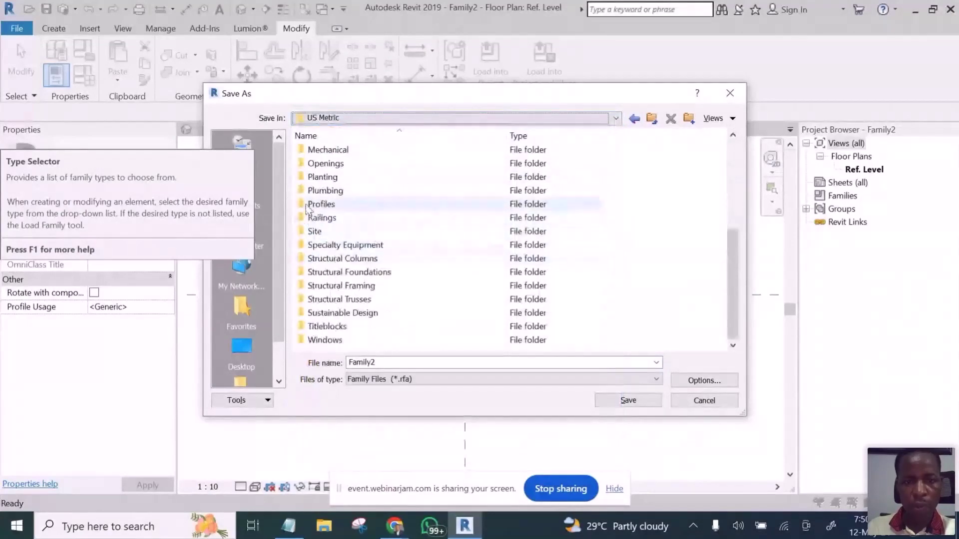
pyautogui.doubleClick(306, 204)
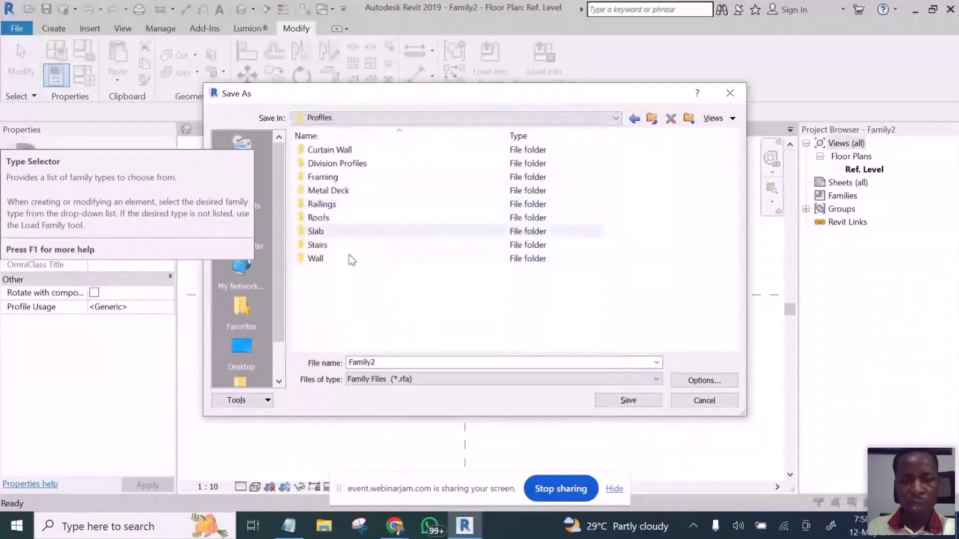
pyautogui.doubleClick(305, 217)
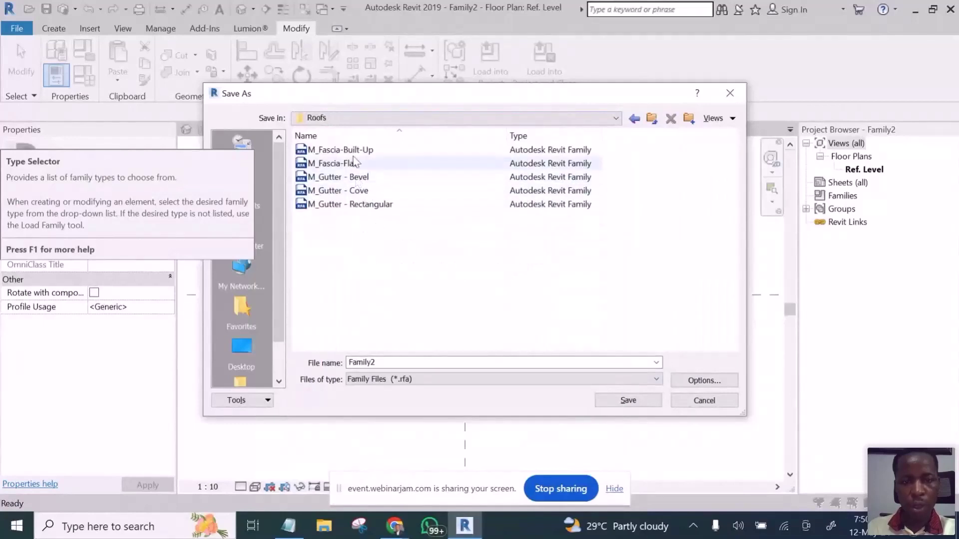
# Step: Name the family file Ridge cap Profile, keep the default file save options and save it
pyautogui.doubleClick(405, 366)
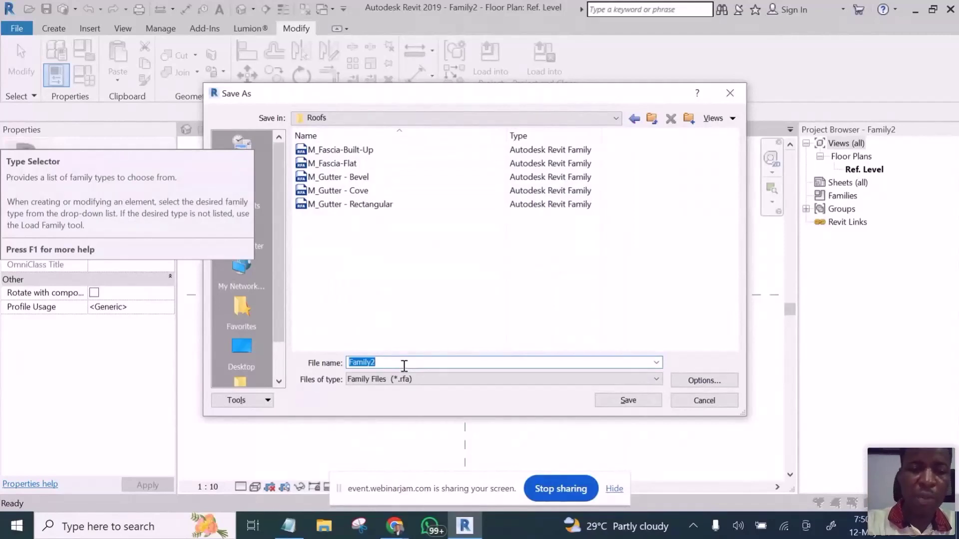
pyautogui.write('R')
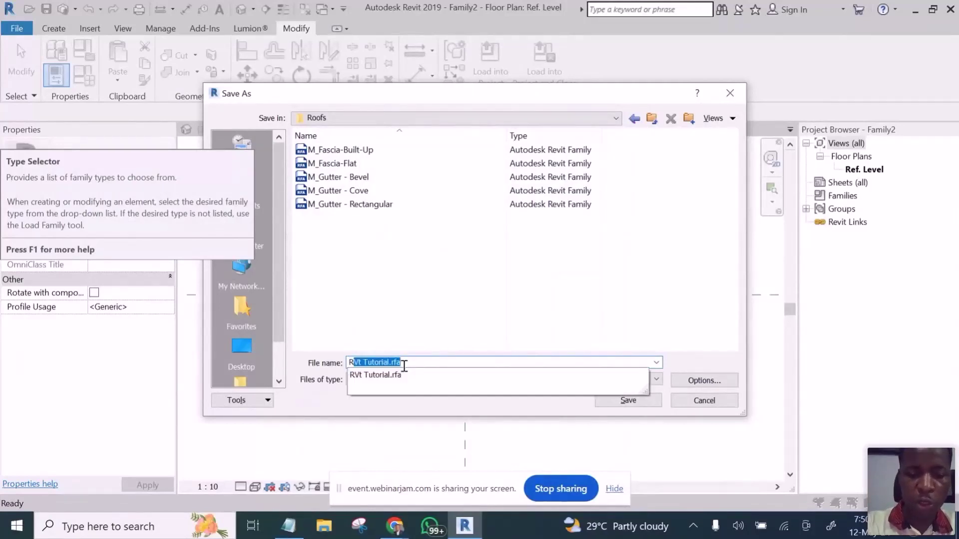
pyautogui.write('idgeca')
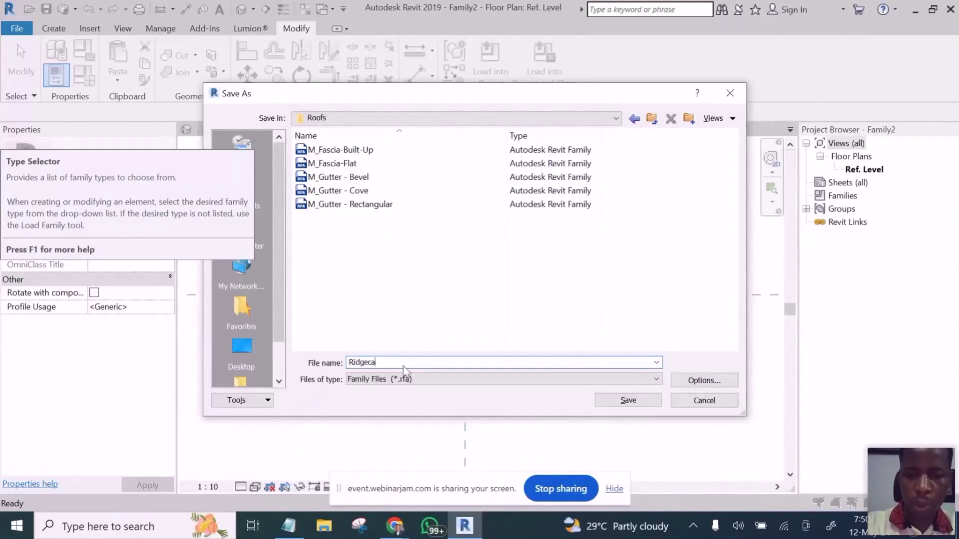
pyautogui.write('p')
pyautogui.click(368, 363)
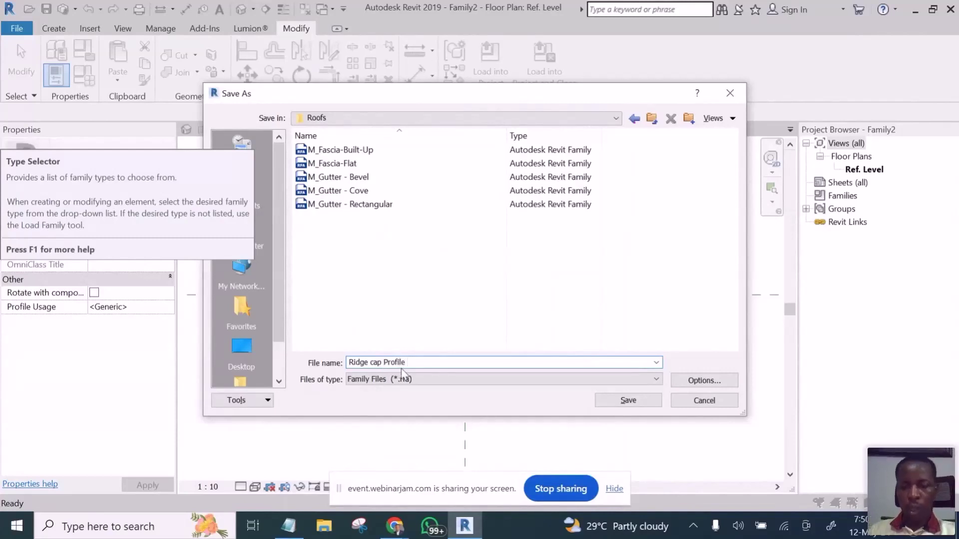
pyautogui.click(708, 382)
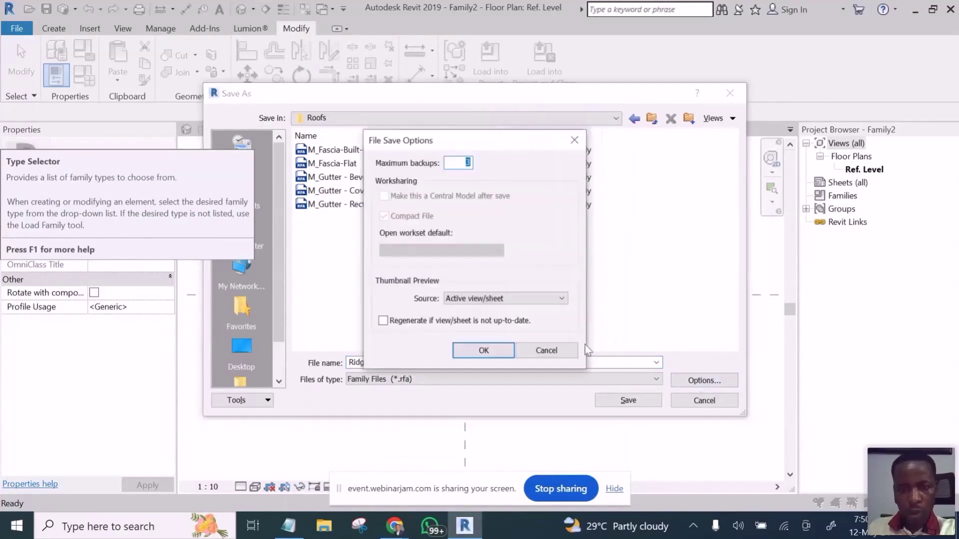
pyautogui.click(483, 350)
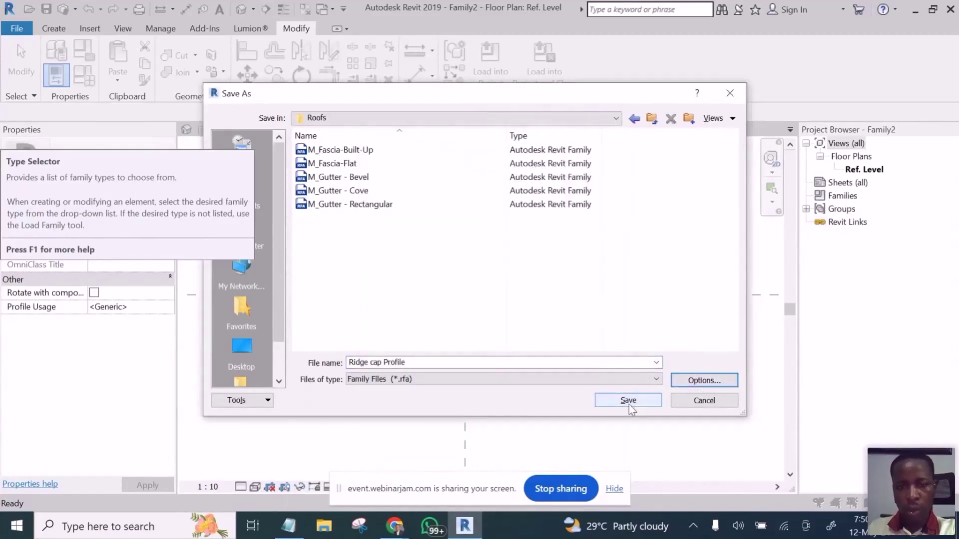
pyautogui.click(628, 404)
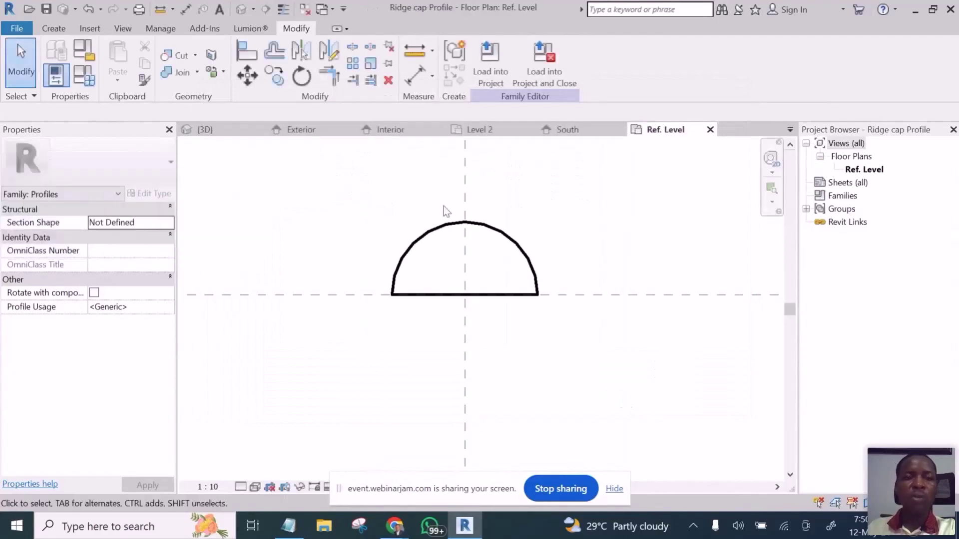
# Step: Load the ridge cap profile family into Project1
pyautogui.click(486, 69)
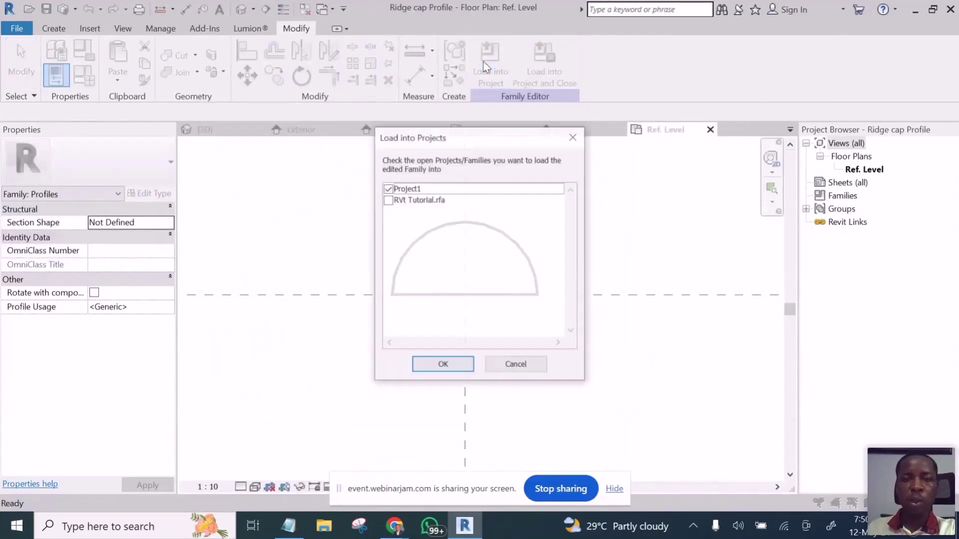
pyautogui.click(434, 364)
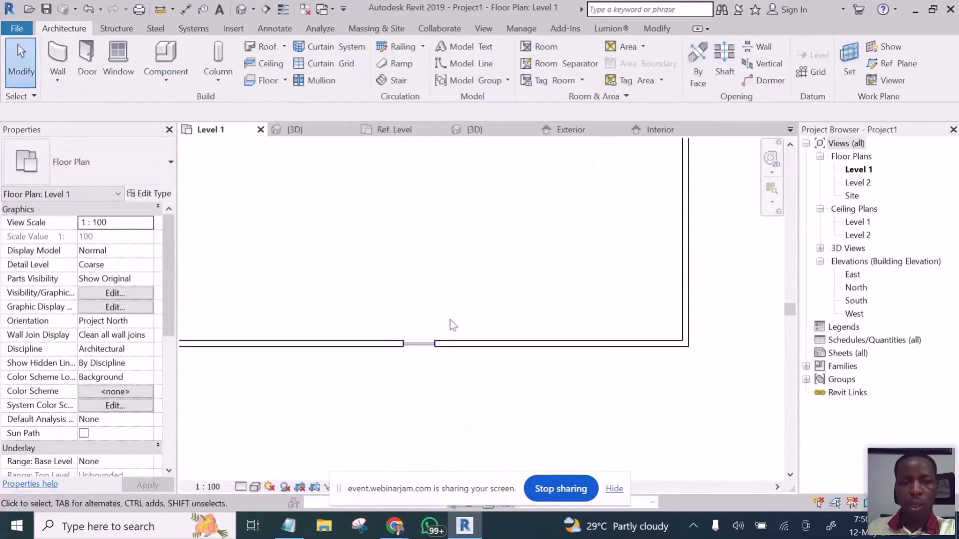
# Step: Open the Site floor plan to show the whole hip roof from above
pyautogui.scroll(-2, 464, 325)
pyautogui.scroll(-3, 484, 315)
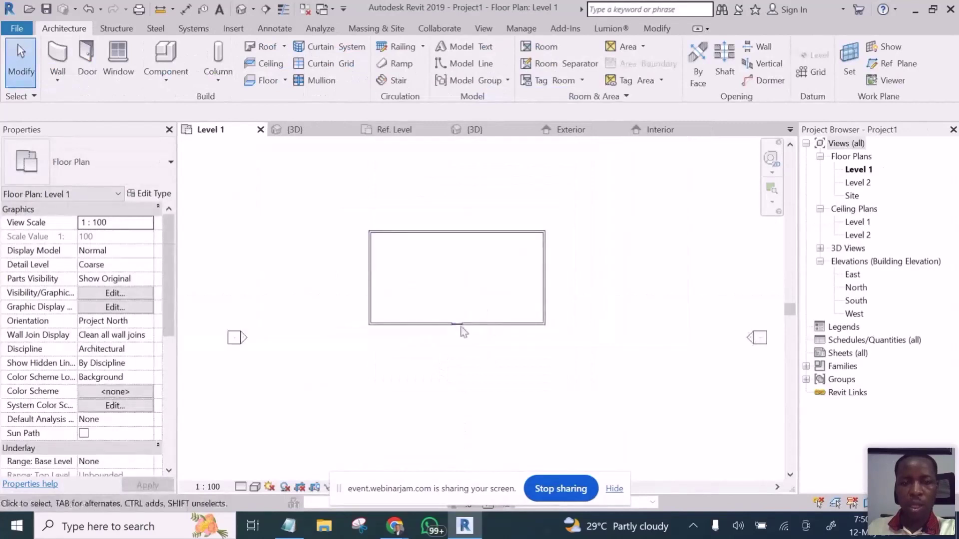
pyautogui.scroll(1, 479, 325)
pyautogui.scroll(3, 519, 328)
pyautogui.scroll(-4, 522, 327)
pyautogui.scroll(-2, 522, 328)
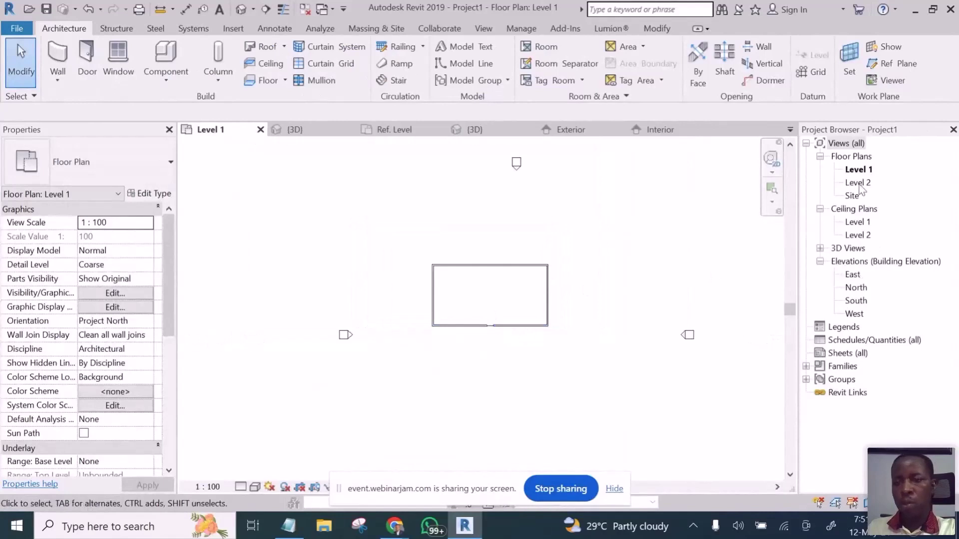
pyautogui.doubleClick(852, 195)
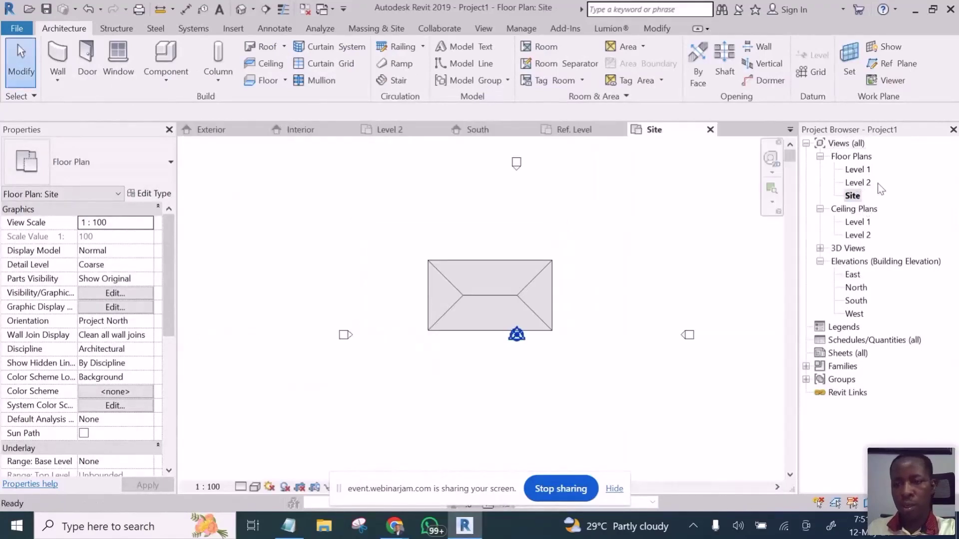
pyautogui.scroll(2, 515, 316)
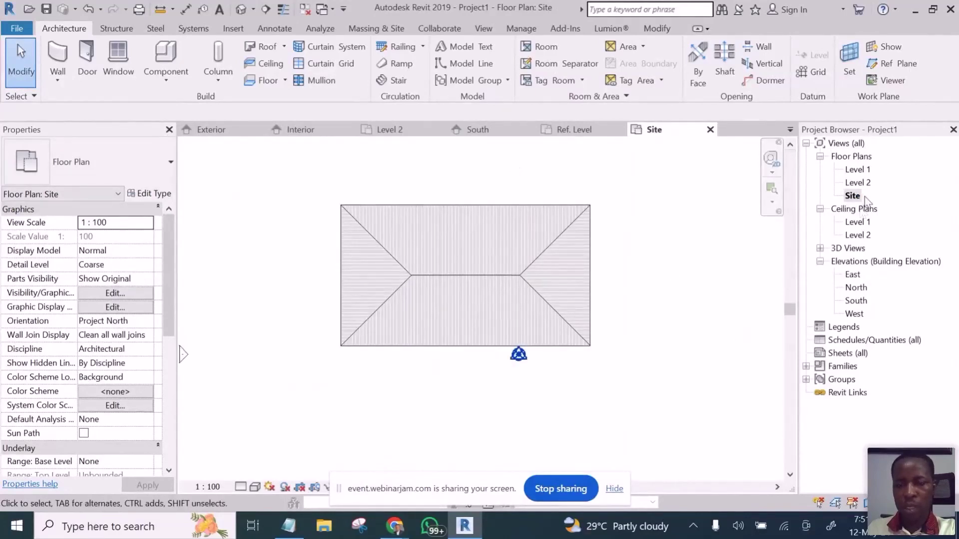
pyautogui.scroll(2, 599, 271)
pyautogui.scroll(-1, 709, 315)
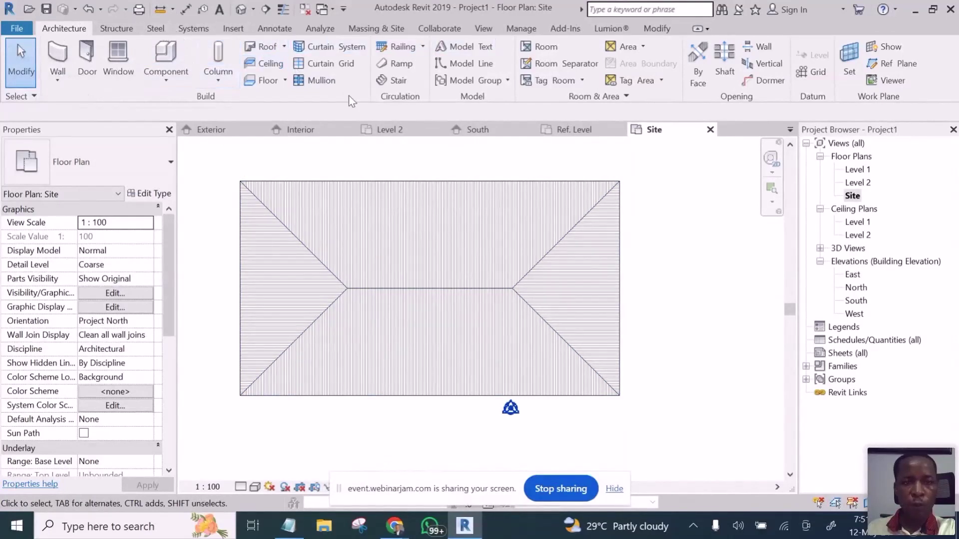
# Step: Start the Roof: Fascia tool, choose to save the project and pick the Revit Tutorial Masterclass folder in Documents as the location
pyautogui.click(284, 48)
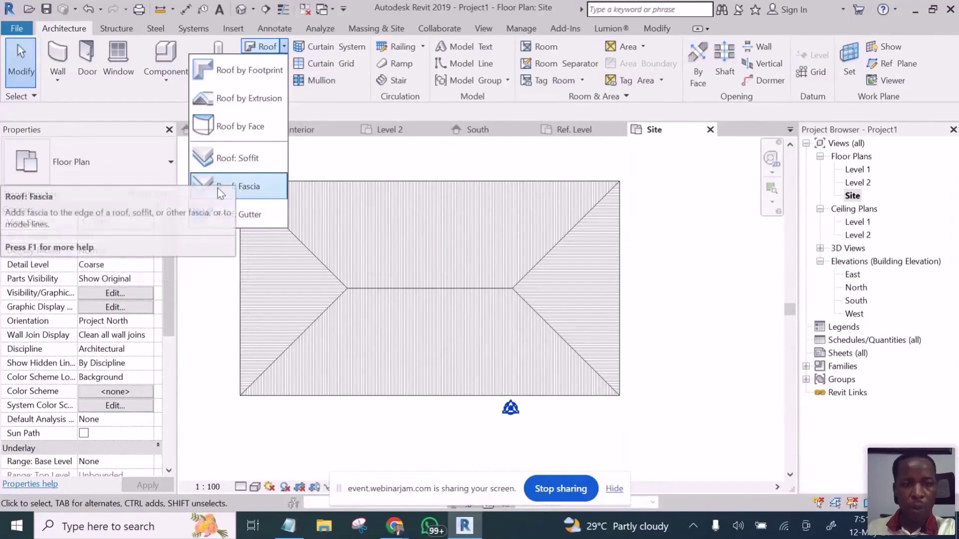
pyautogui.click(238, 187)
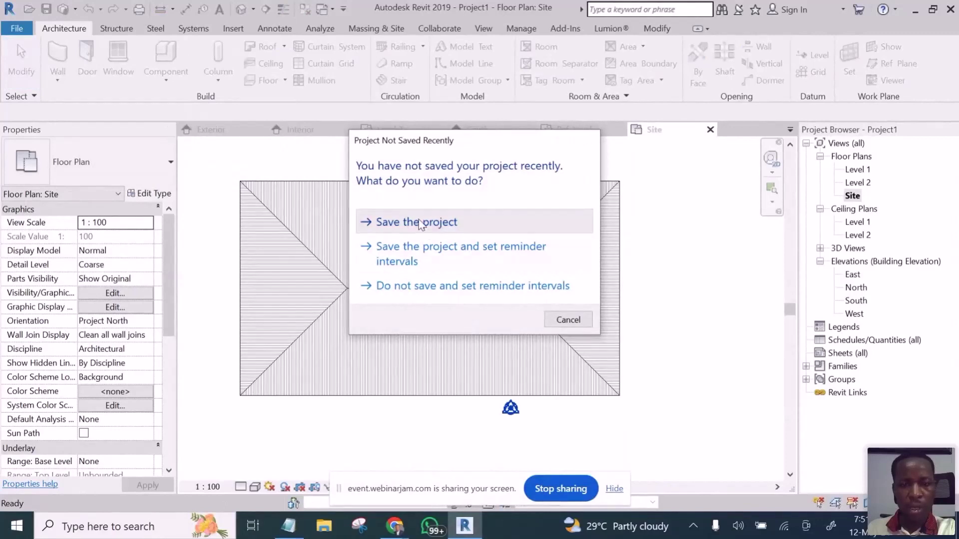
pyautogui.click(418, 221)
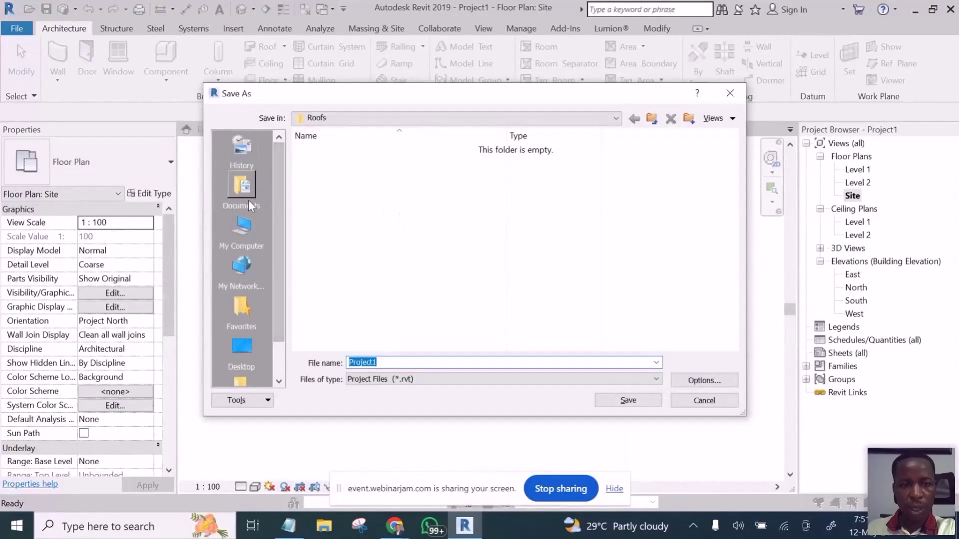
pyautogui.click(246, 198)
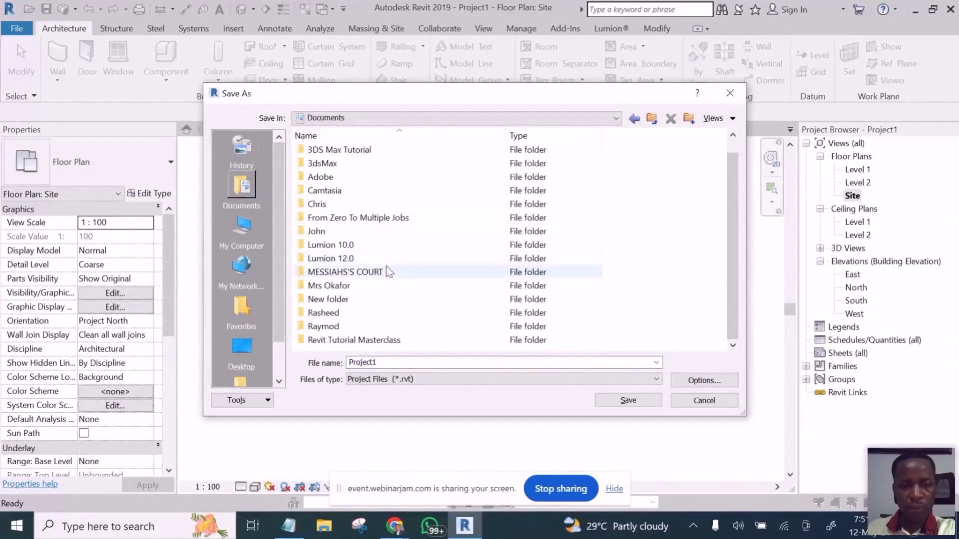
pyautogui.doubleClick(365, 340)
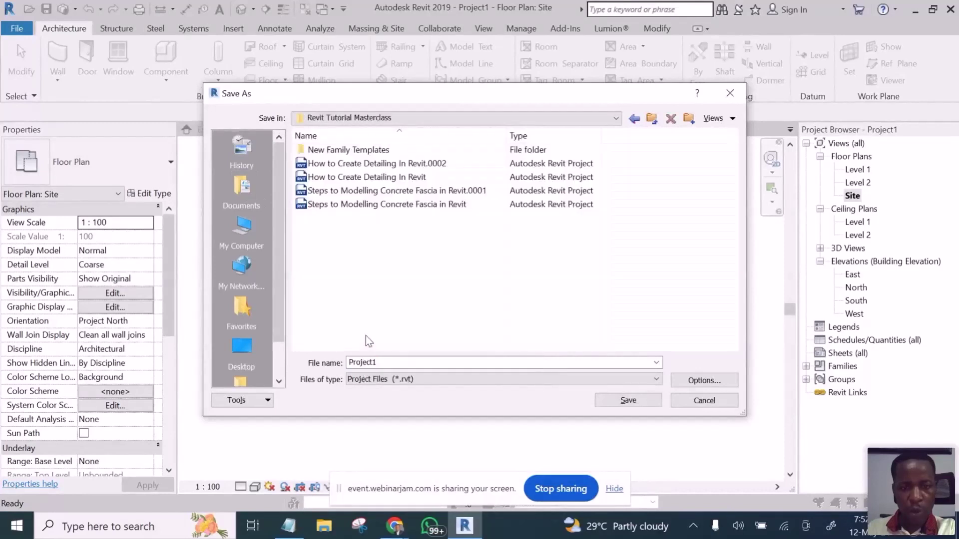
# Step: Name the project file Live Training 12 05 24, limit its maximum backups to 1 and save it
pyautogui.doubleClick(398, 362)
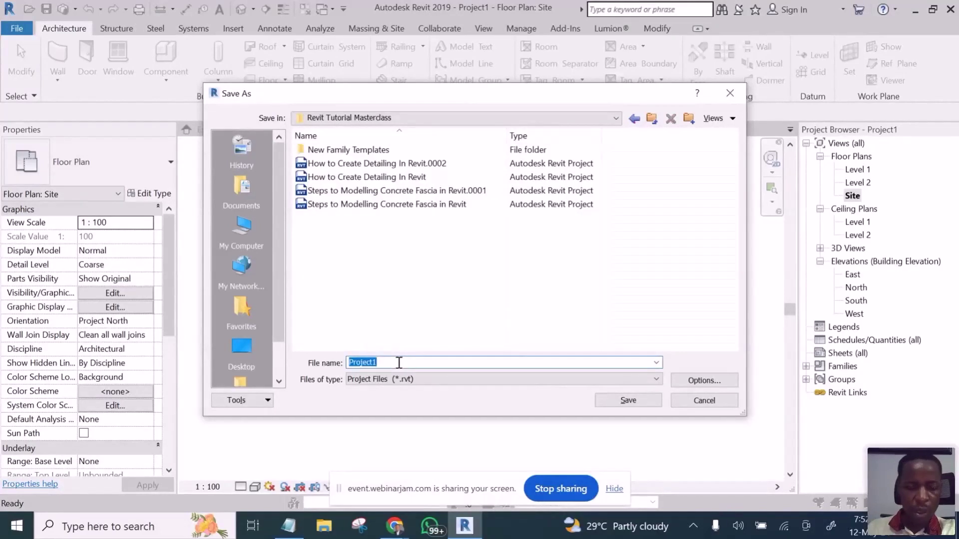
pyautogui.write('Live')
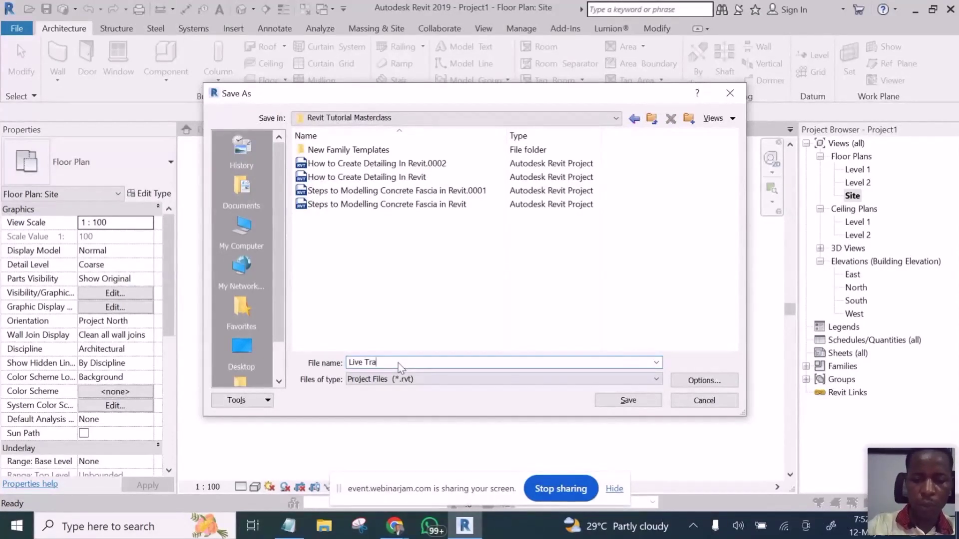
pyautogui.write('Training')
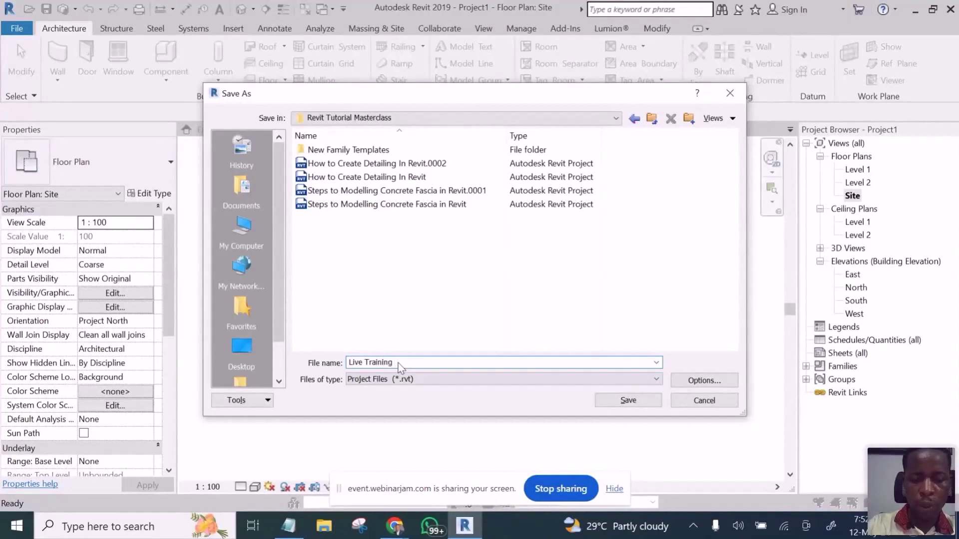
pyautogui.write(' 12 05 24')
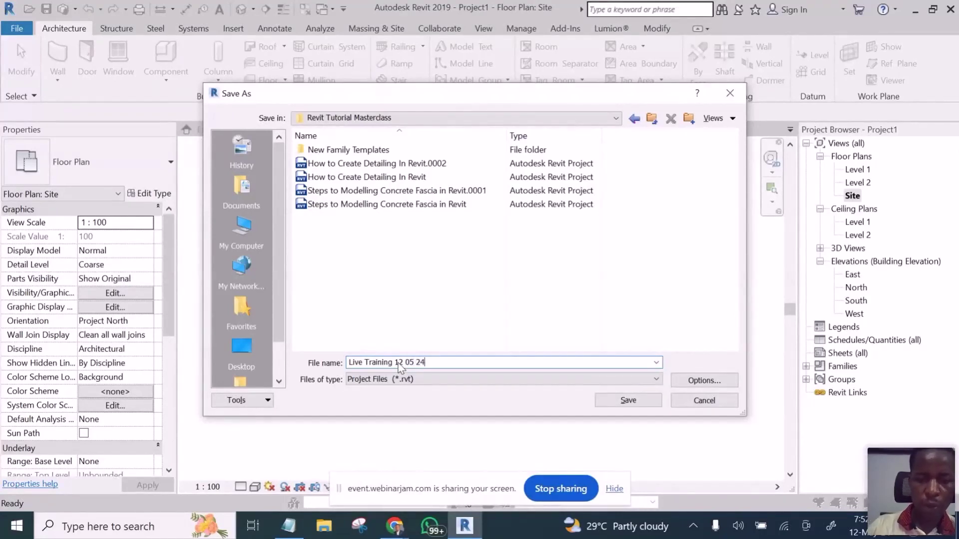
pyautogui.click(716, 381)
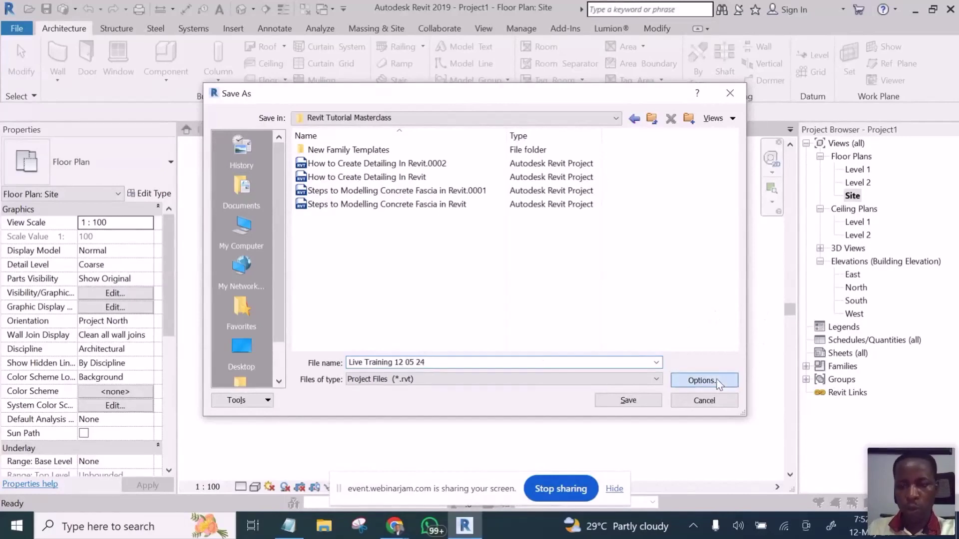
pyautogui.write('1')
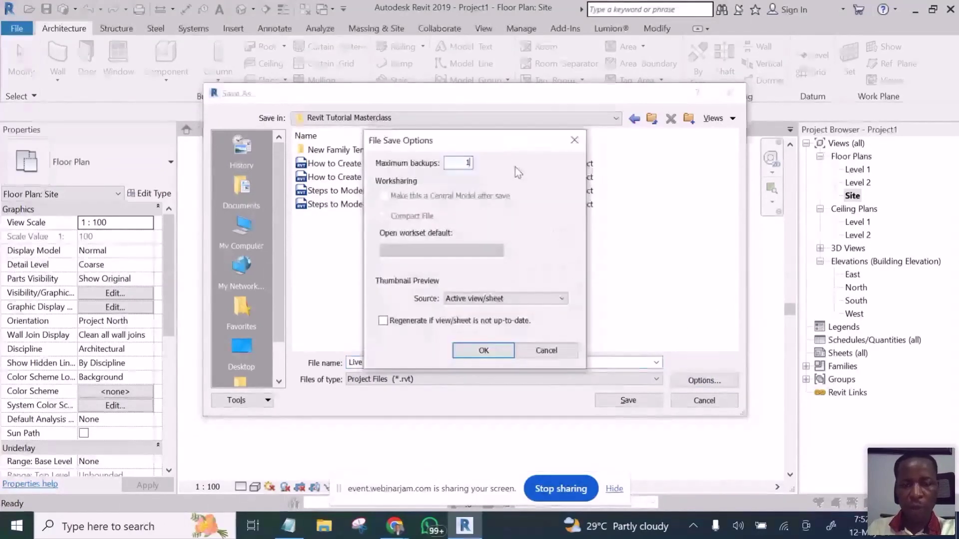
pyautogui.click(483, 350)
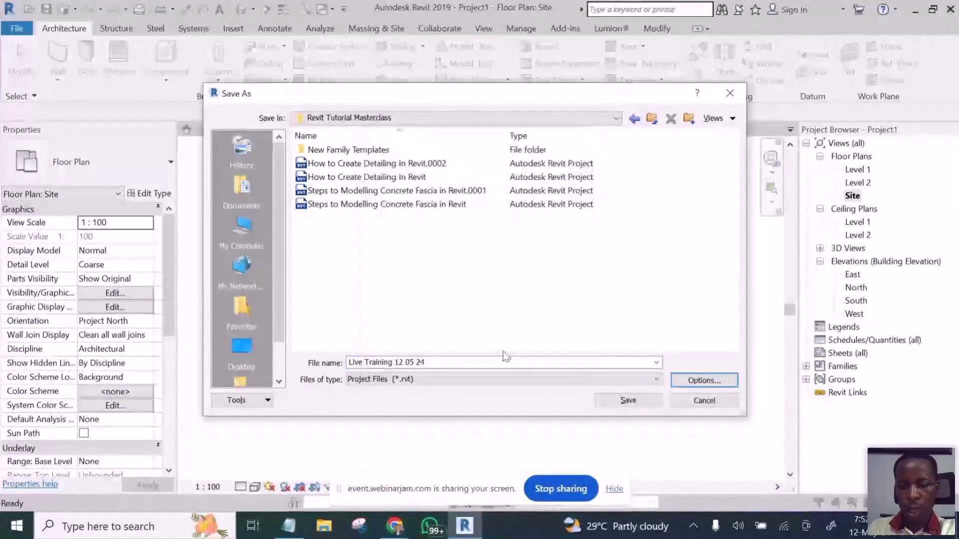
pyautogui.click(627, 401)
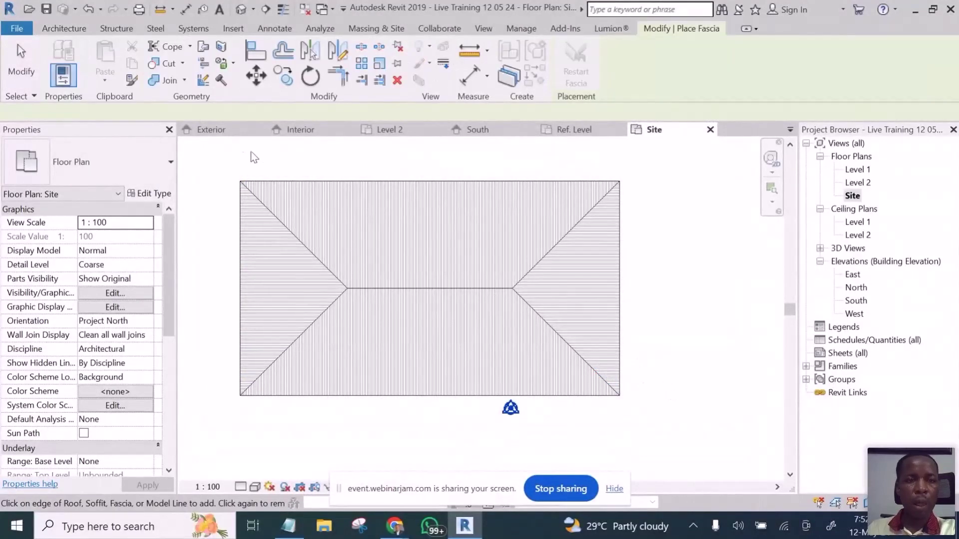
# Step: Open the default 3D view to show the hip roof from a raised corner and leave the fascia command
pyautogui.click(242, 9)
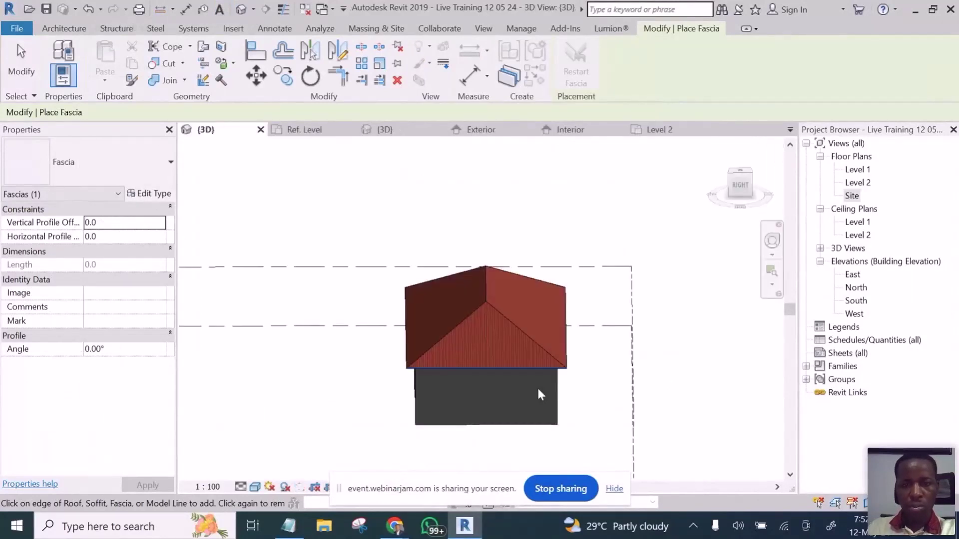
pyautogui.keyDown('shift'); pyautogui.moveTo(538, 386); pyautogui.dragTo(499, 372, button='middle'); pyautogui.keyUp('shift')
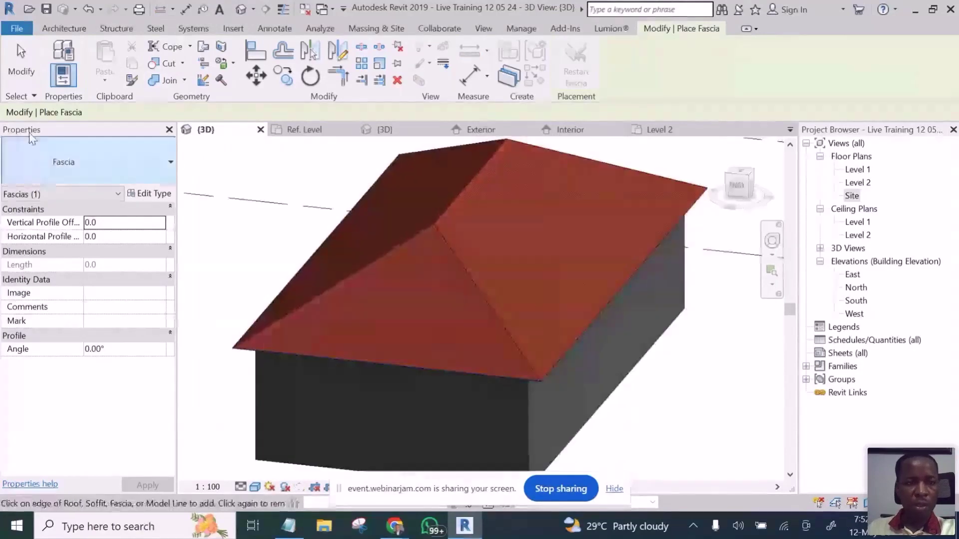
pyautogui.click(19, 58)
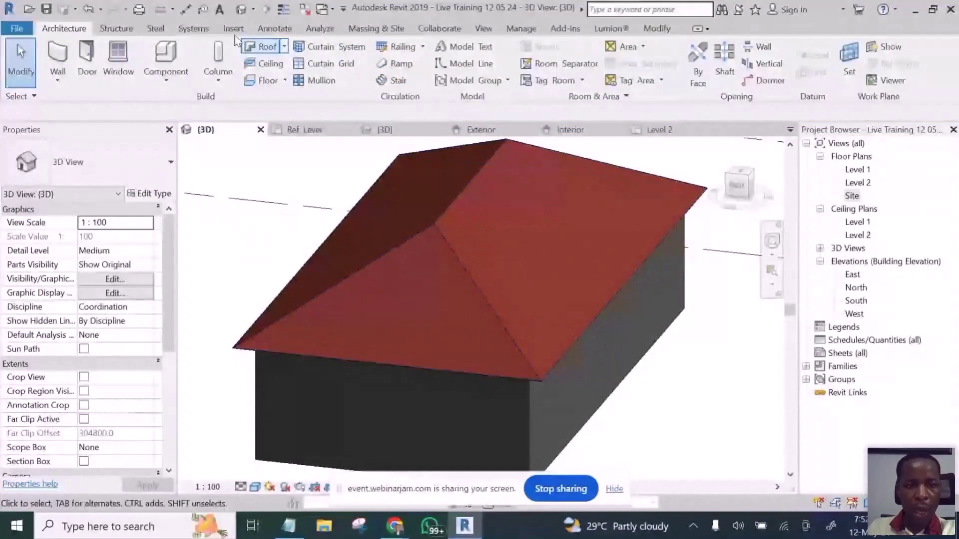
# Step: Start a roof fascia and duplicate its default type under the name Ridge Cap
pyautogui.click(284, 47)
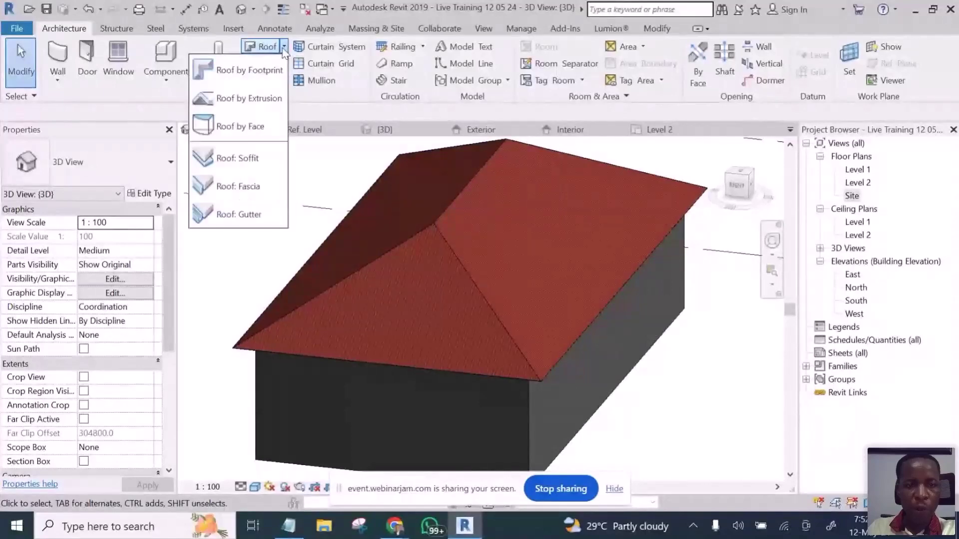
pyautogui.click(231, 192)
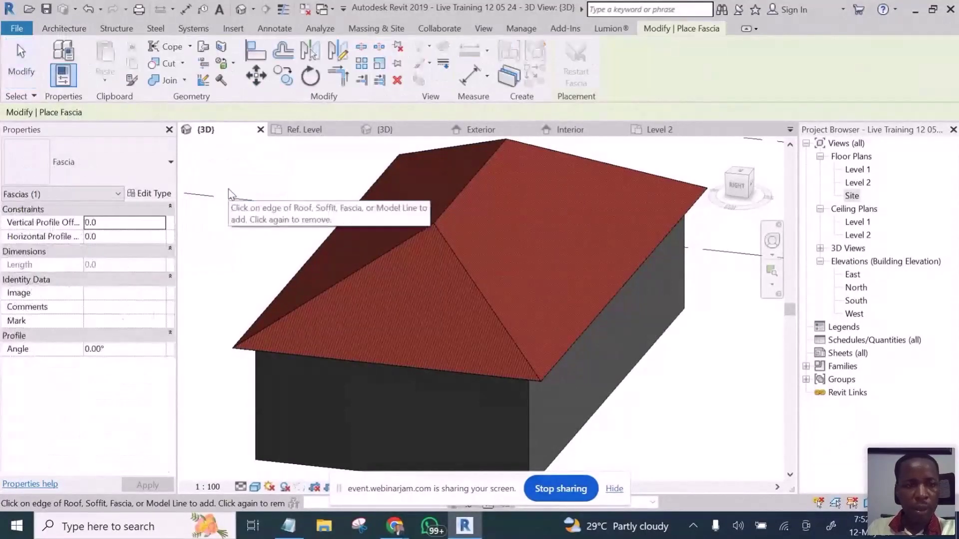
pyautogui.click(148, 194)
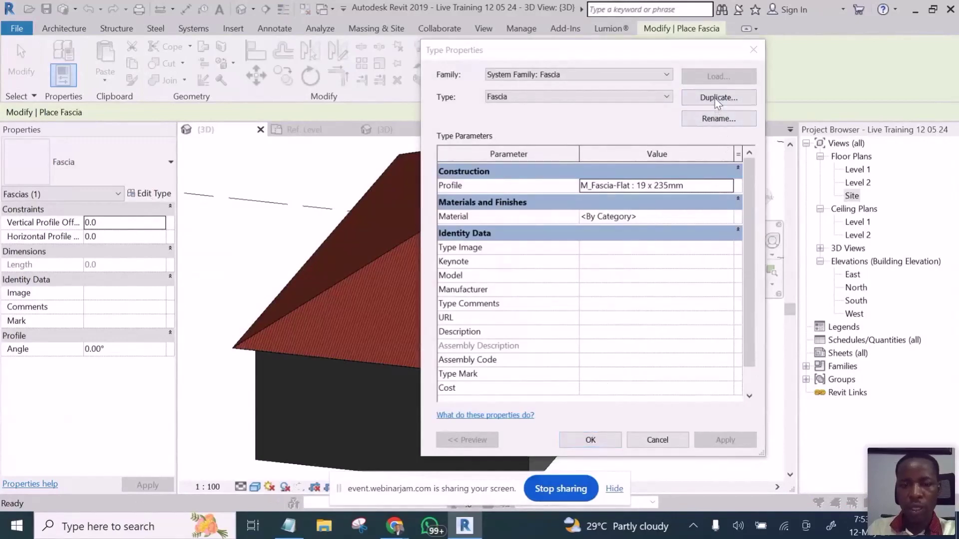
pyautogui.click(715, 98)
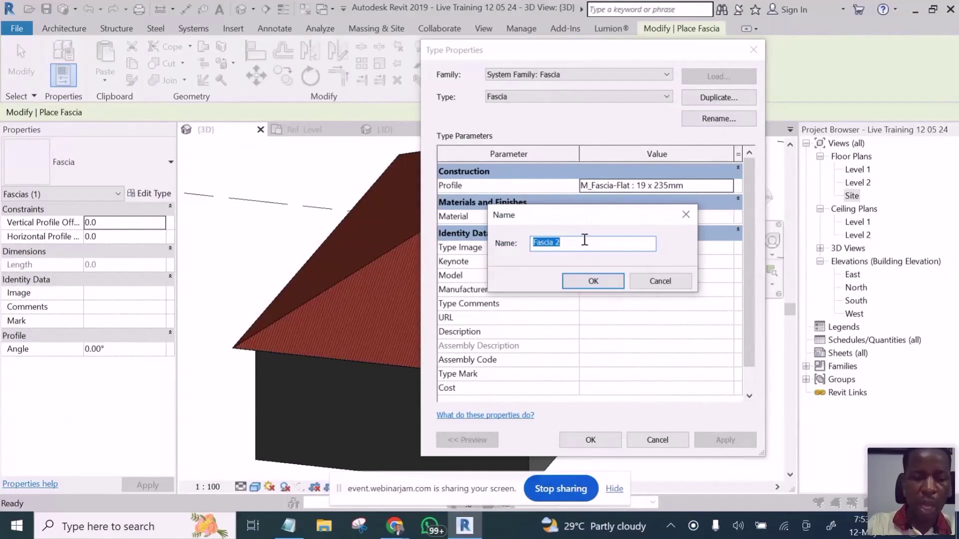
pyautogui.press('BackSpace')
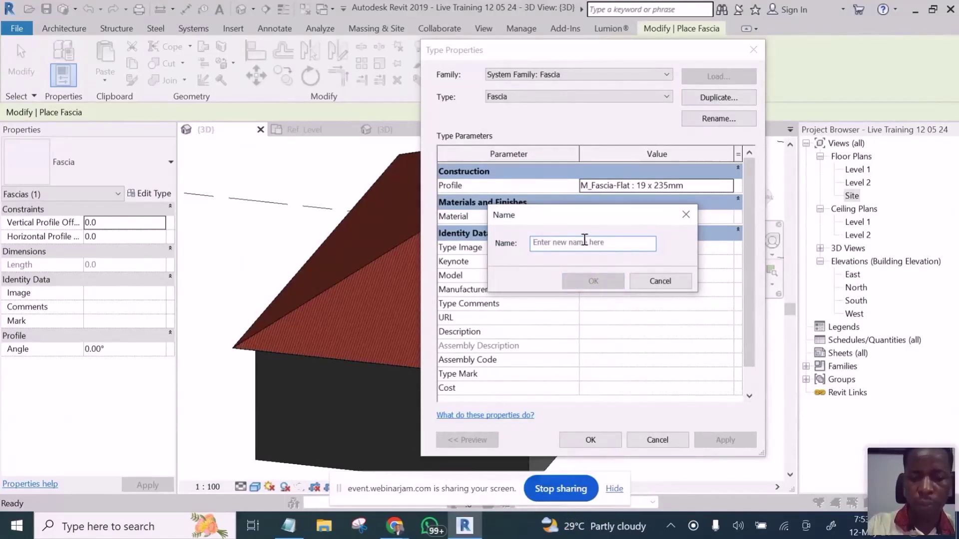
pyautogui.write('Ridge Cap')
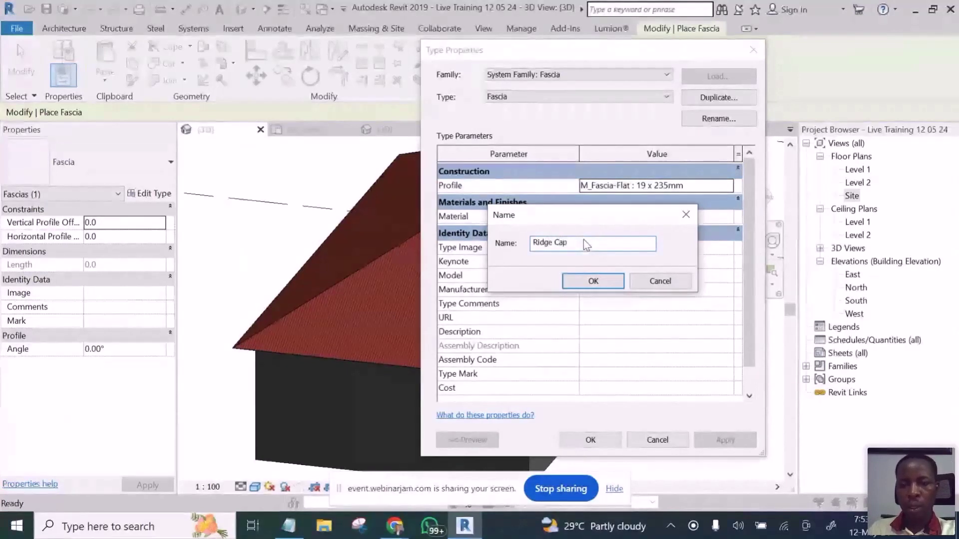
pyautogui.click(600, 281)
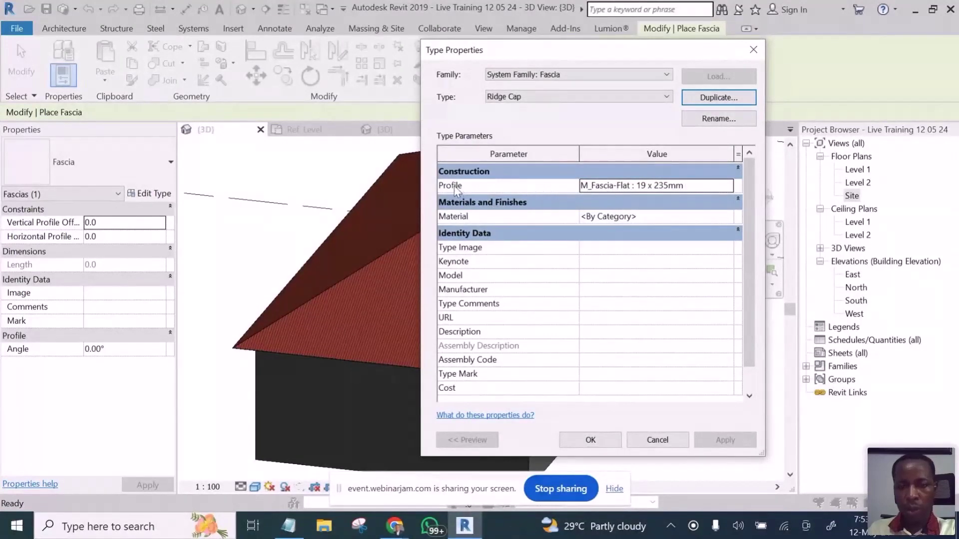
# Step: Assign the loaded Ridge cap Profile as the profile of the Ridge Cap fascia type
pyautogui.click(730, 187)
pyautogui.click(728, 186)
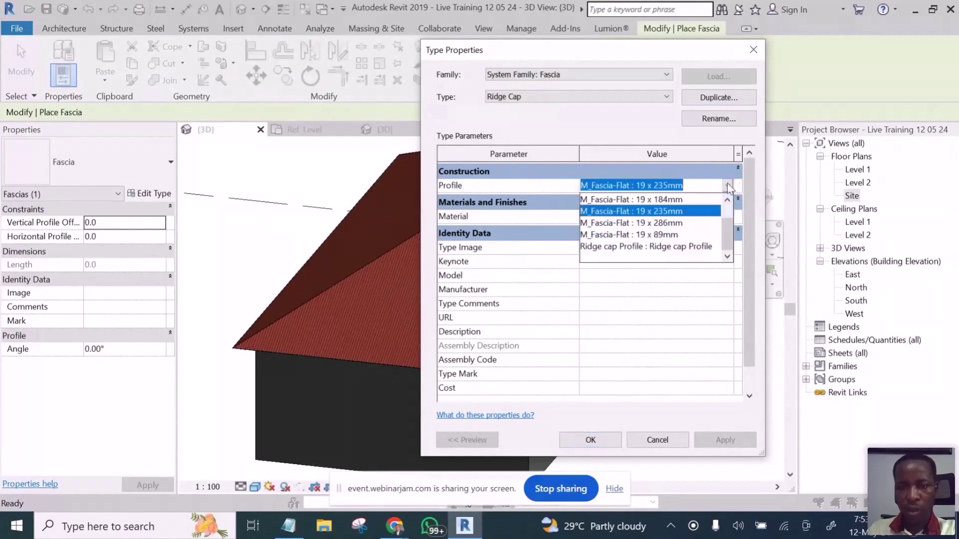
pyautogui.click(667, 247)
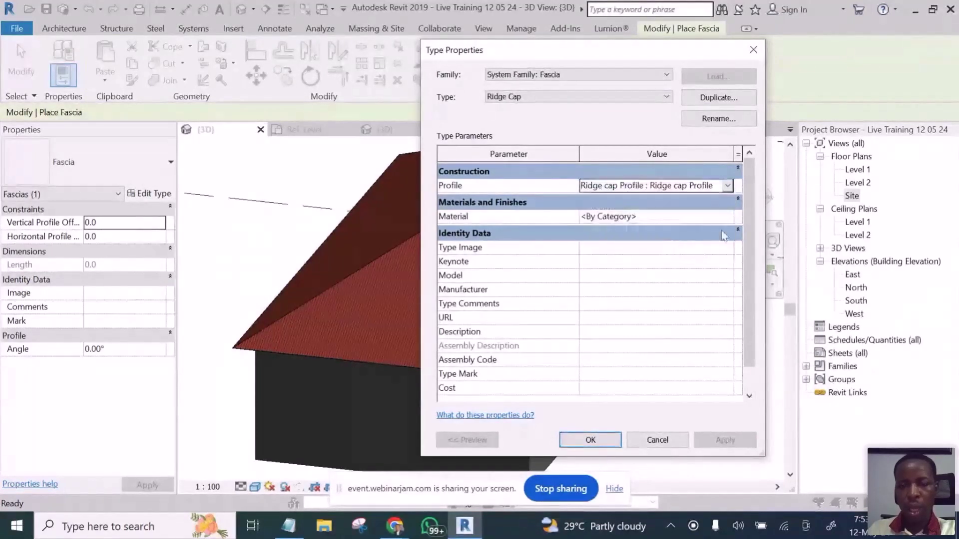
# Step: Duplicate the Roof material as Ridge Cap, assign it to the Ridge Cap fascia type and accept the type properties
pyautogui.click(729, 217)
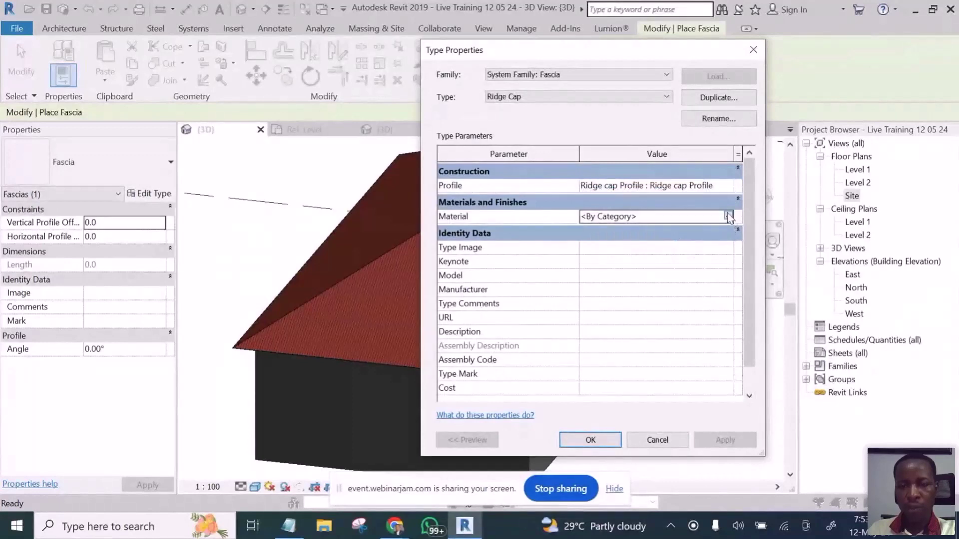
pyautogui.click(727, 217)
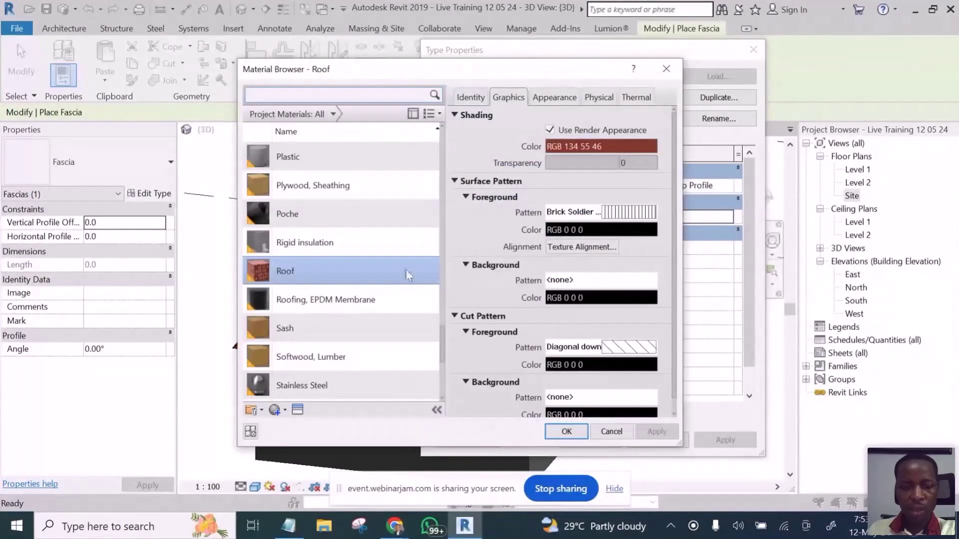
pyautogui.rightClick(286, 272)
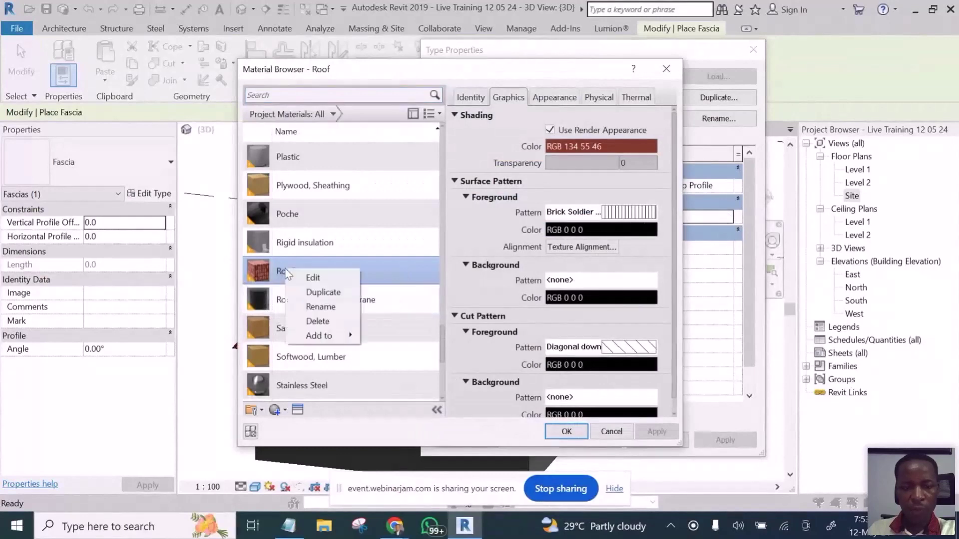
pyautogui.click(322, 292)
pyautogui.write('R')
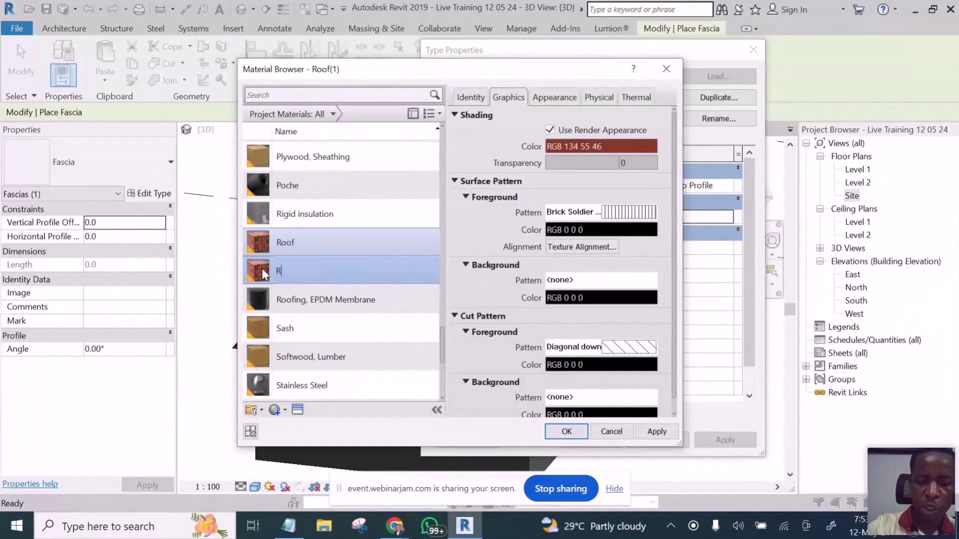
pyautogui.write('idge')
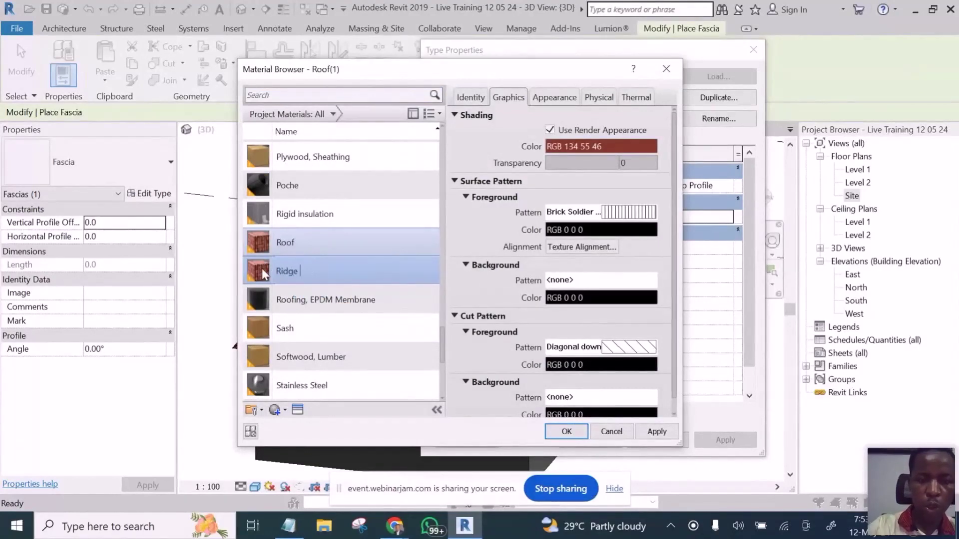
pyautogui.write(' Cap')
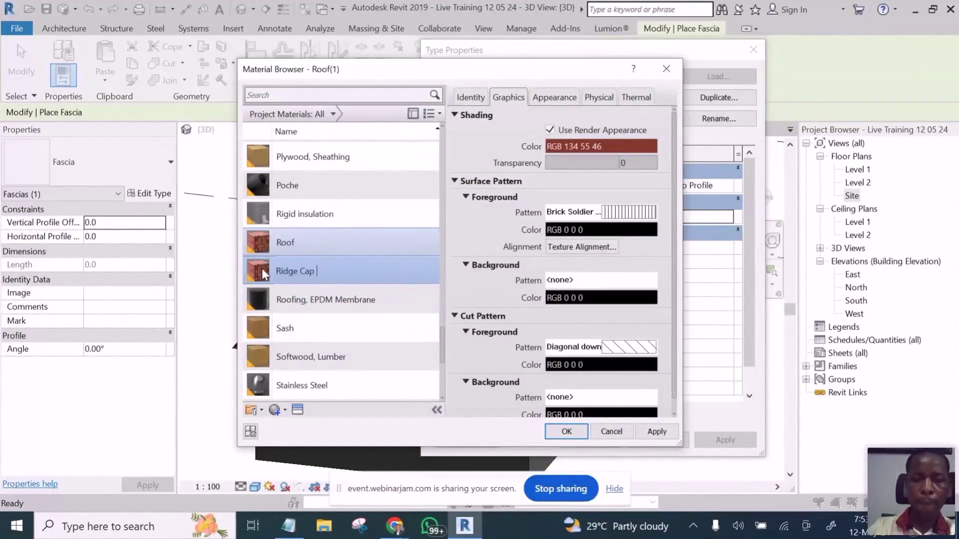
pyautogui.click(568, 432)
pyautogui.click(568, 432)
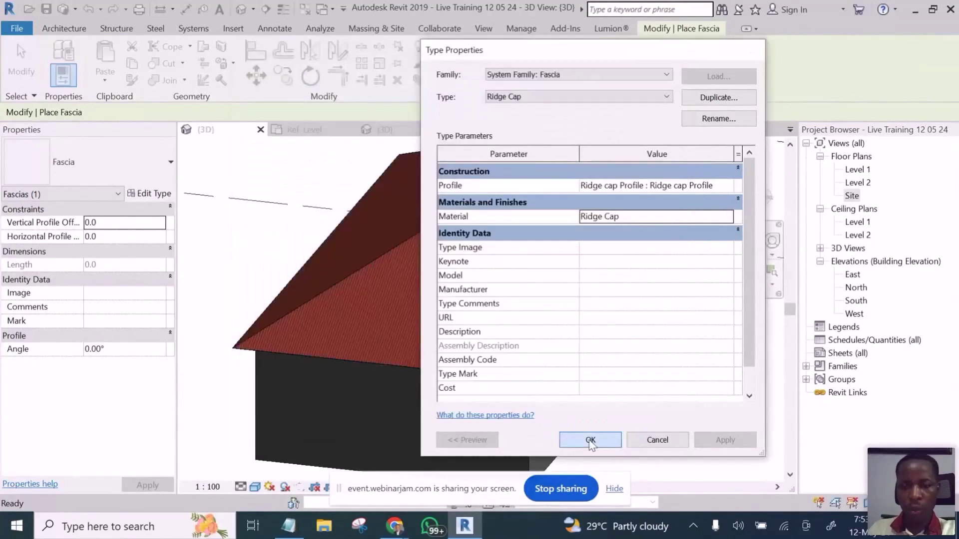
pyautogui.click(590, 440)
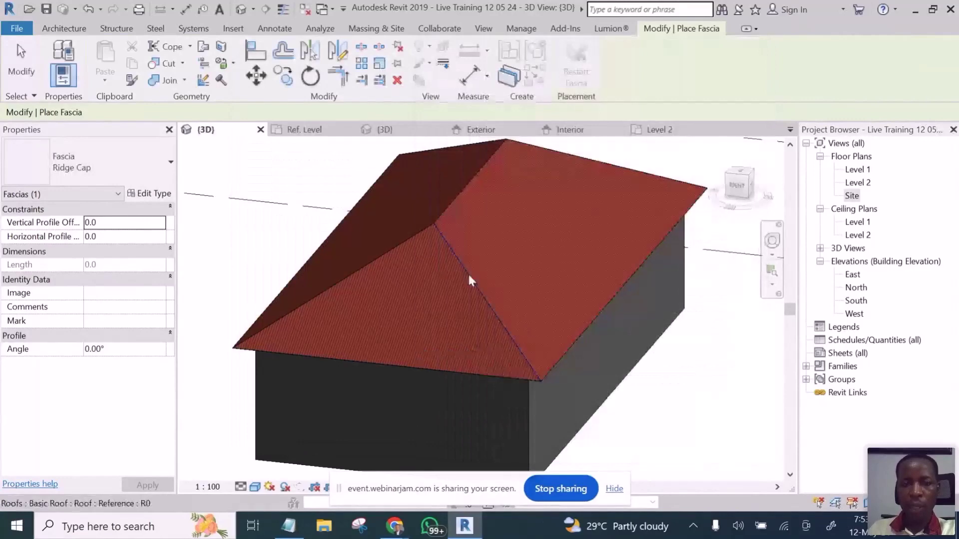
# Step: Place the Ridge Cap fascia along the two hip edges bordering the near triangular roof face
pyautogui.scroll(5, 462, 272)
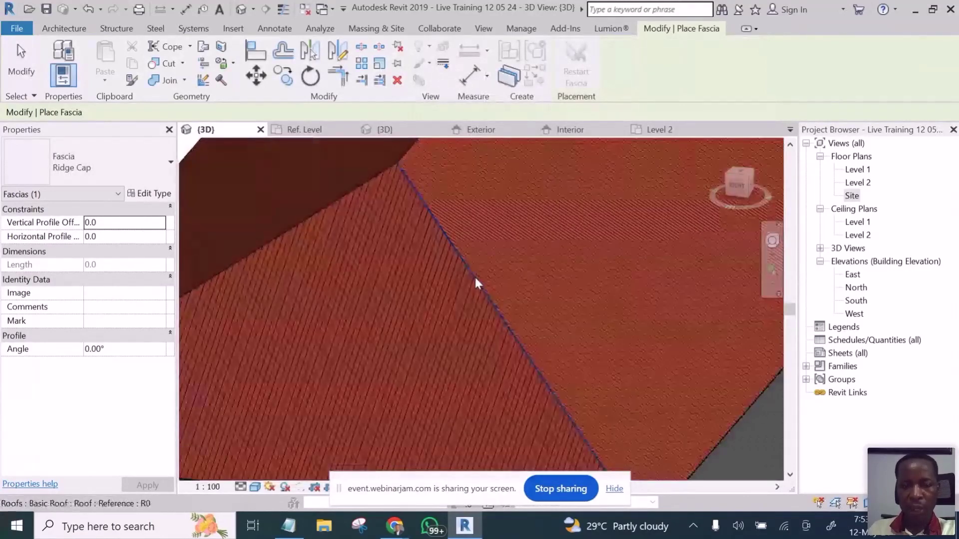
pyautogui.click(474, 275)
pyautogui.scroll(-5, 482, 279)
pyautogui.scroll(5, 403, 267)
pyautogui.scroll(-5, 401, 256)
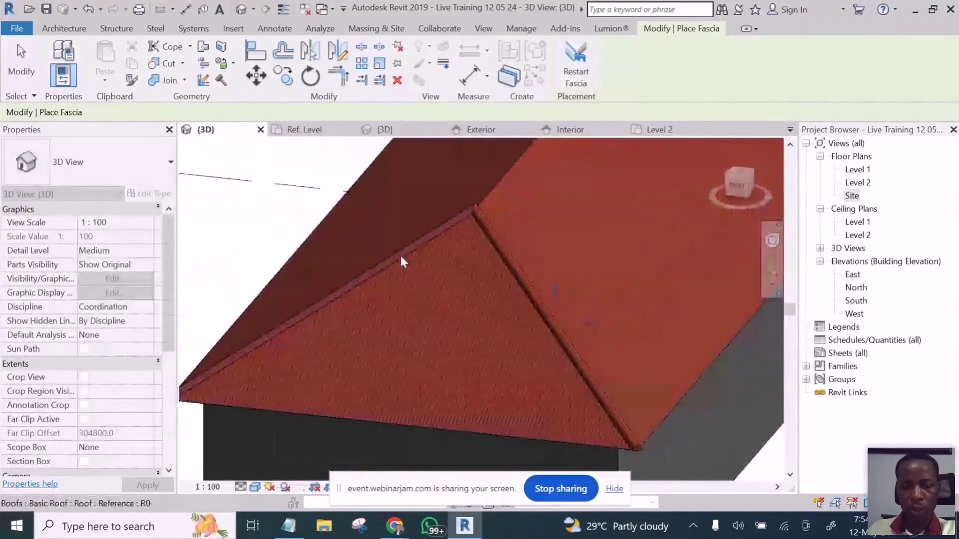
# Step: Place the Ridge Cap fascia along the roof's main horizontal ridge edge
pyautogui.scroll(4, 507, 249)
pyautogui.scroll(1, 483, 256)
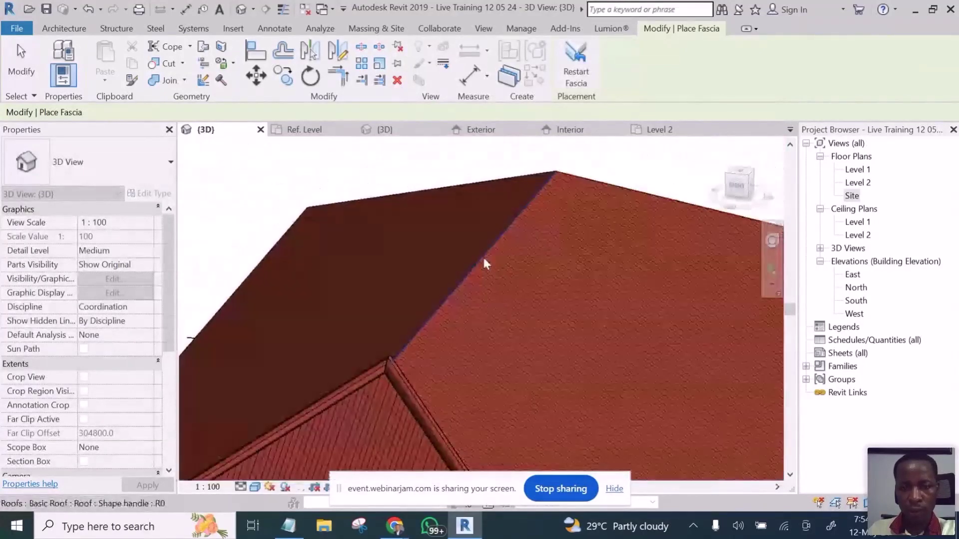
pyautogui.click(483, 259)
# Step: Place the Ridge Cap fascia along the two remaining hip edges at the opposite end of the roof
pyautogui.scroll(-5, 482, 256)
pyautogui.keyDown('shift'); pyautogui.moveTo(589, 258); pyautogui.dragTo(514, 342, button='middle'); pyautogui.keyUp('shift')
pyautogui.scroll(6, 514, 343)
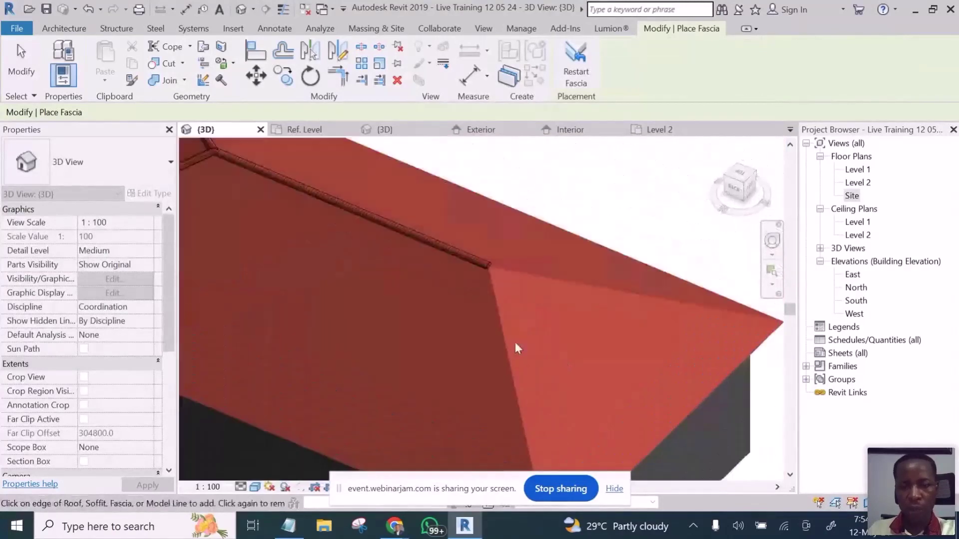
pyautogui.scroll(-5, 480, 273)
pyautogui.keyDown('shift'); pyautogui.moveTo(498, 265); pyautogui.dragTo(391, 307, button='middle'); pyautogui.keyUp('shift')
pyautogui.scroll(3, 389, 302)
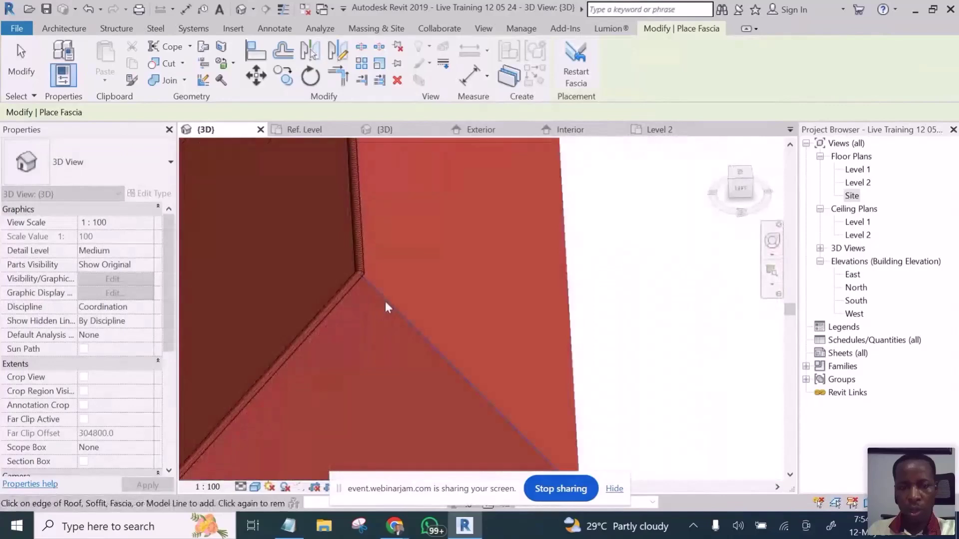
pyautogui.scroll(-5, 389, 300)
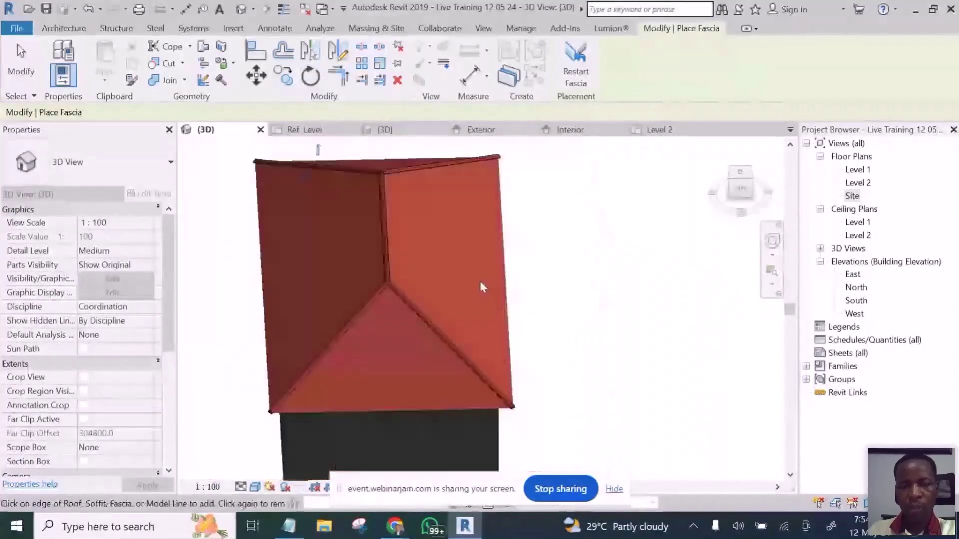
# Step: Examine the ridge caps all around the roof, especially the junction where the two hips meet the main ridge
pyautogui.moveTo(483, 282)
pyautogui.keyDown('shift'); pyautogui.mouseDown(button='middle')
pyautogui.moveTo(570, 318)
pyautogui.moveTo(699, 242)
pyautogui.moveTo(479, 278)
pyautogui.mouseUp(button='middle'); pyautogui.keyUp('shift')
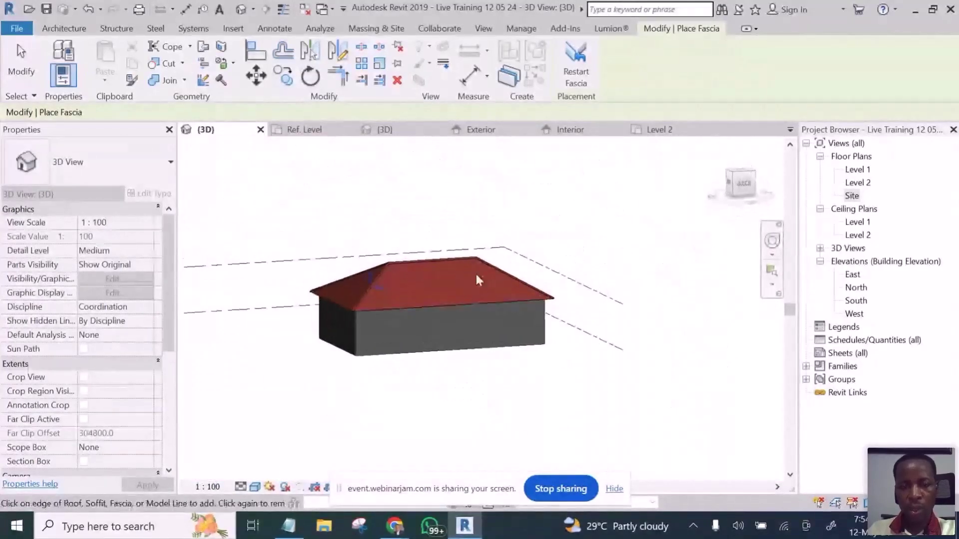
pyautogui.scroll(5, 479, 278)
pyautogui.keyDown('shift'); pyautogui.moveTo(377, 241); pyautogui.dragTo(339, 325, button='middle'); pyautogui.keyUp('shift')
pyautogui.scroll(6, 338, 327)
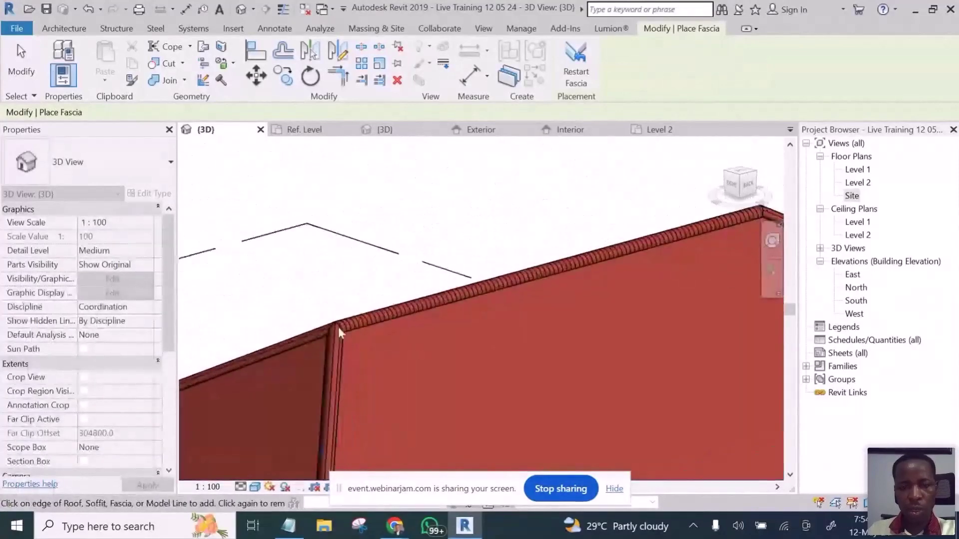
pyautogui.scroll(-7, 471, 265)
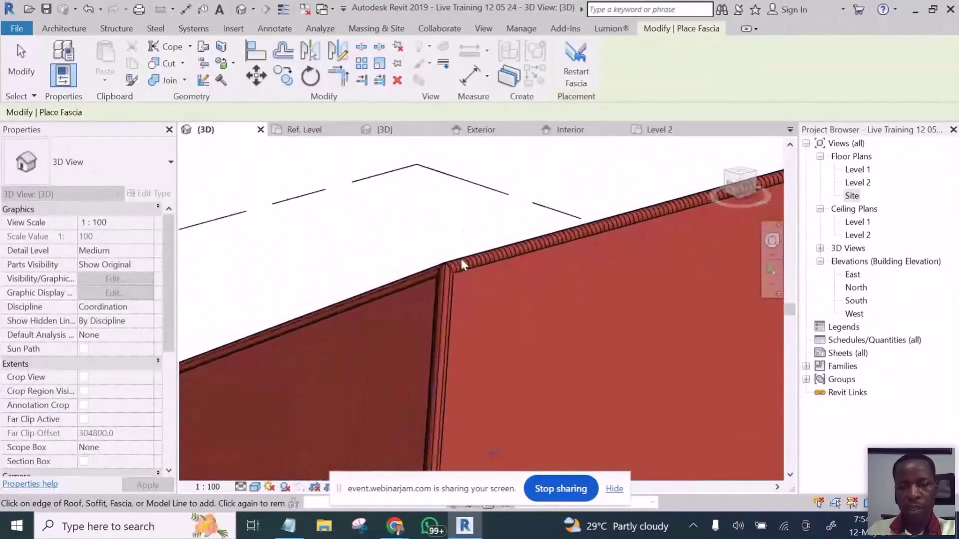
pyautogui.scroll(4, 459, 257)
pyautogui.scroll(-8, 411, 236)
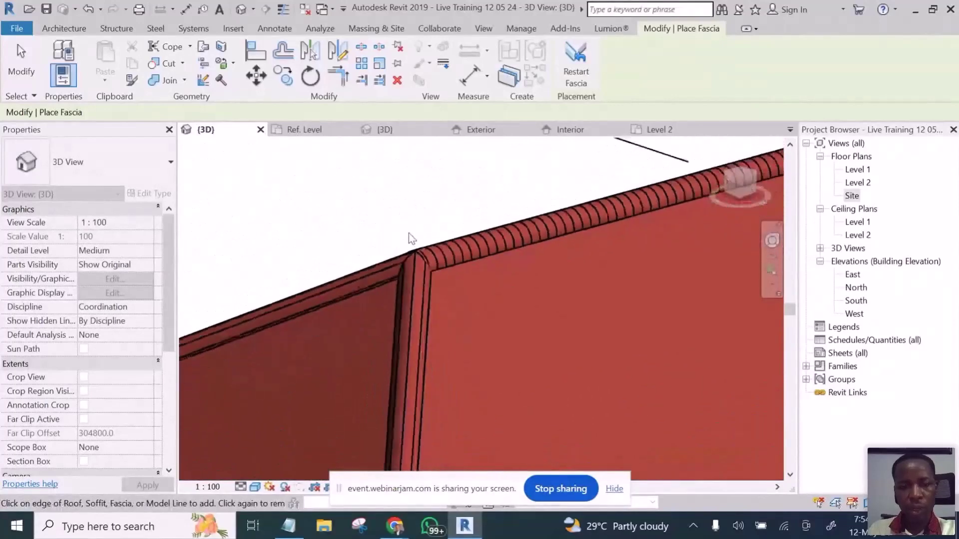
pyautogui.scroll(-3, 411, 233)
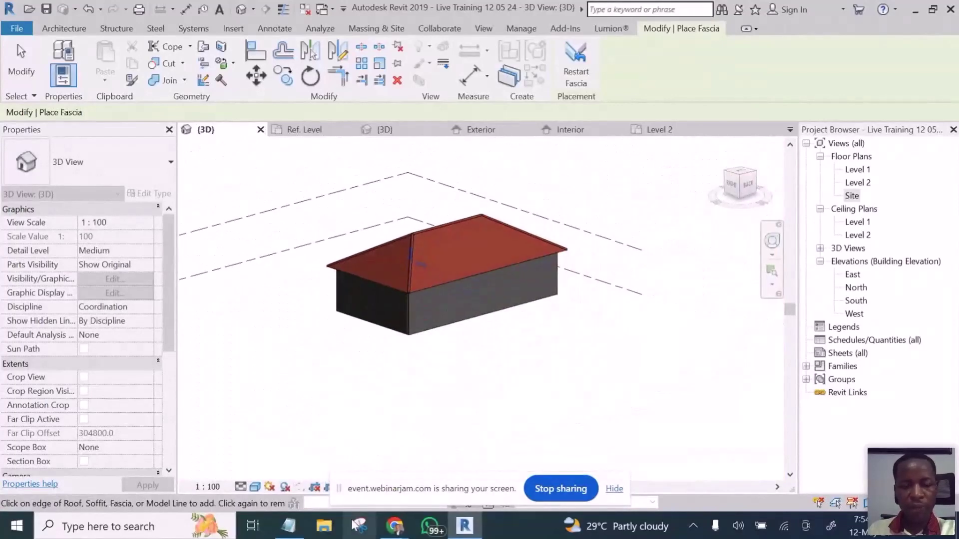
pyautogui.keyDown('shift'); pyautogui.moveTo(343, 392); pyautogui.dragTo(402, 436, button='middle'); pyautogui.keyUp('shift')
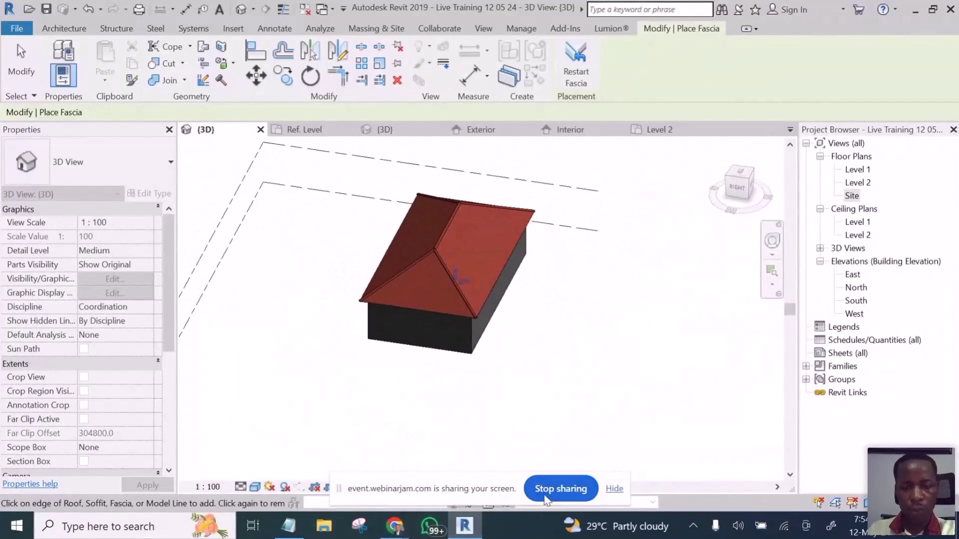
pyautogui.click(560, 488)
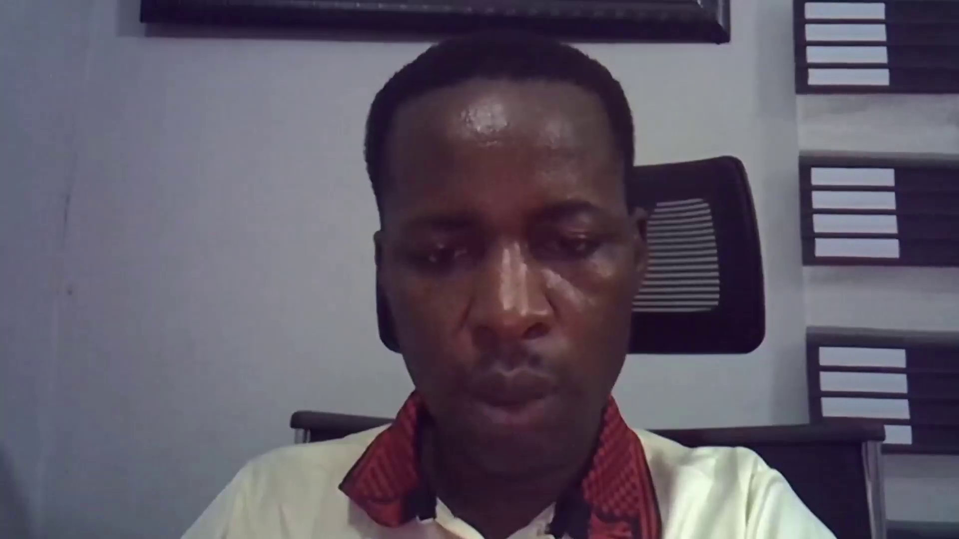
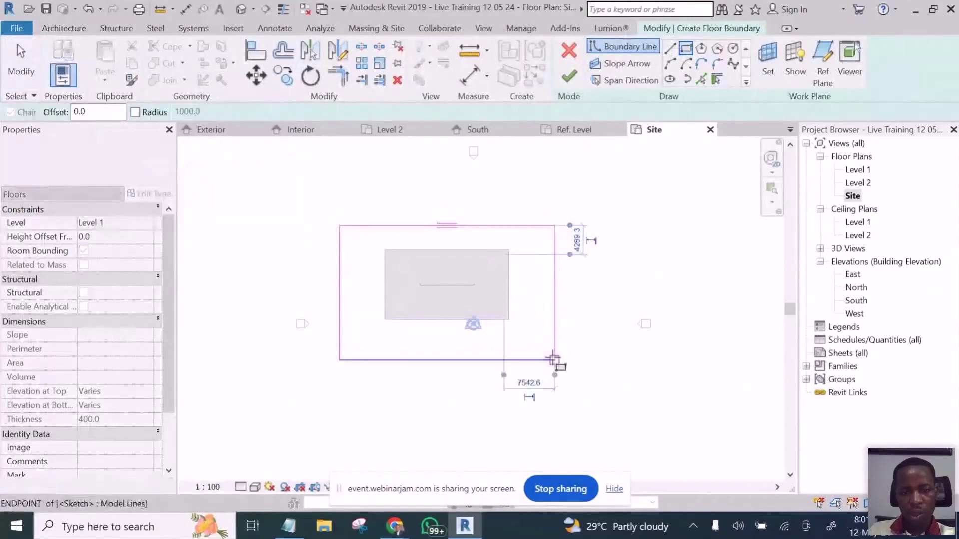
# Step: Finish the rectangular Generic Floor - 400mm sketch around the building, show the model in the default 3D view and deselect the floor
pyautogui.click(568, 82)
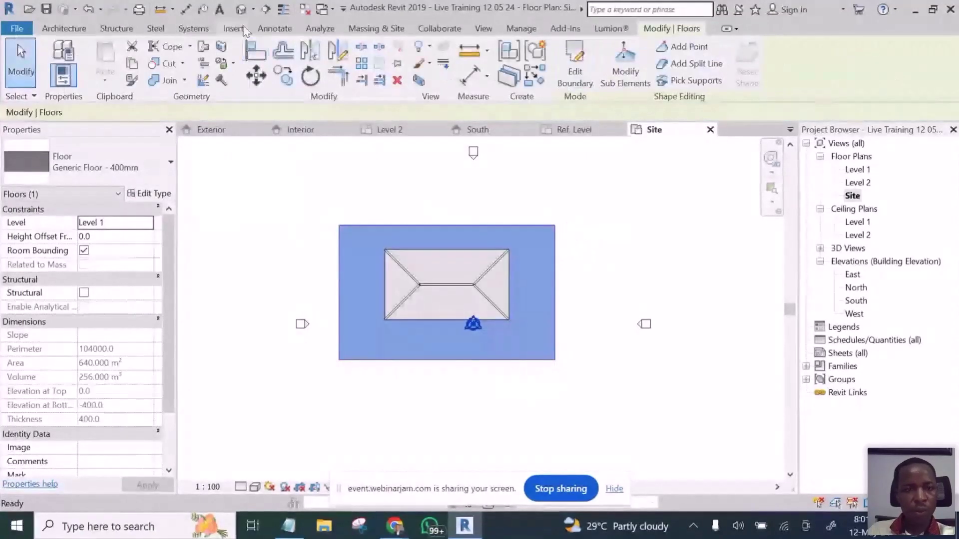
pyautogui.click(239, 10)
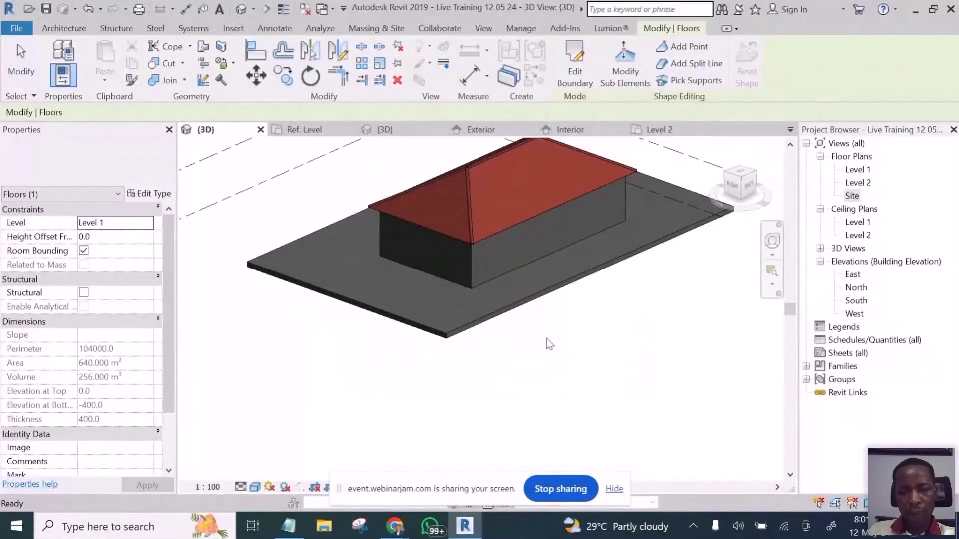
pyautogui.scroll(-3, 548, 330)
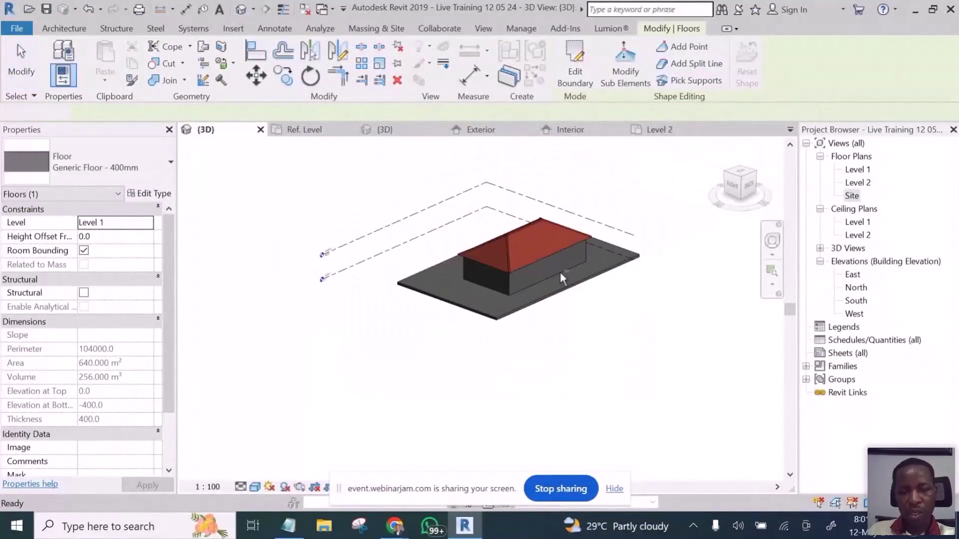
pyautogui.press('Escape')
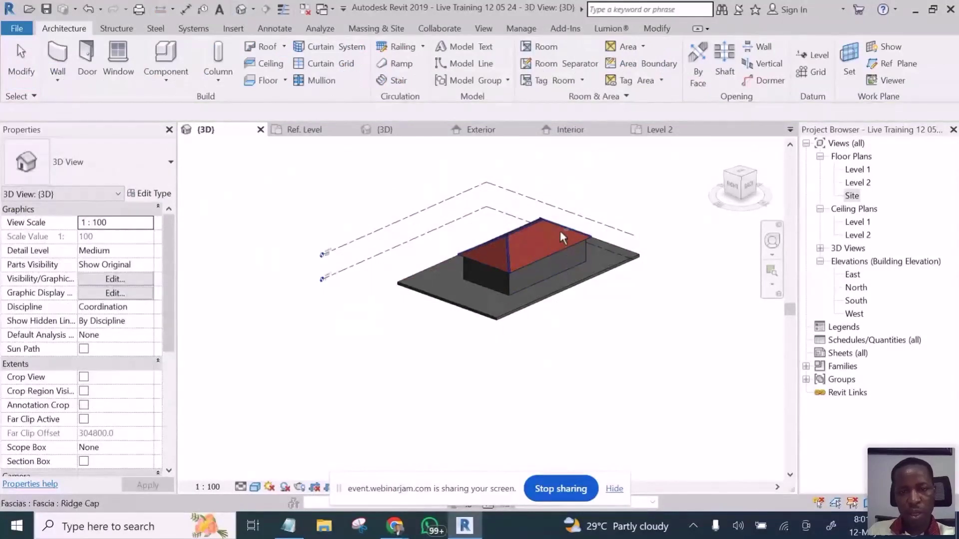
# Step: Turn on the Section Box for the default 3D view
pyautogui.keyDown('shift'); pyautogui.moveTo(431, 254); pyautogui.dragTo(529, 277, button='middle'); pyautogui.keyUp('shift')
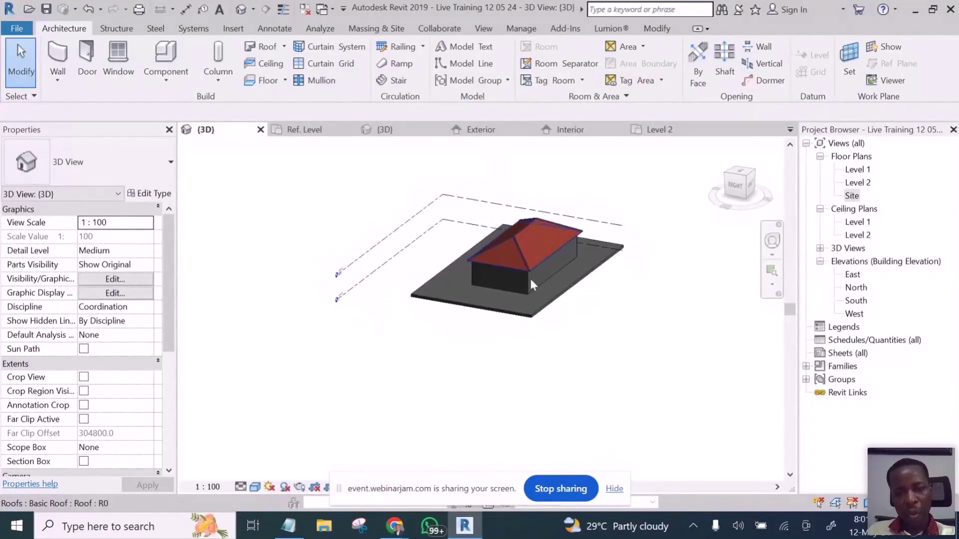
pyautogui.scroll(6, 530, 277)
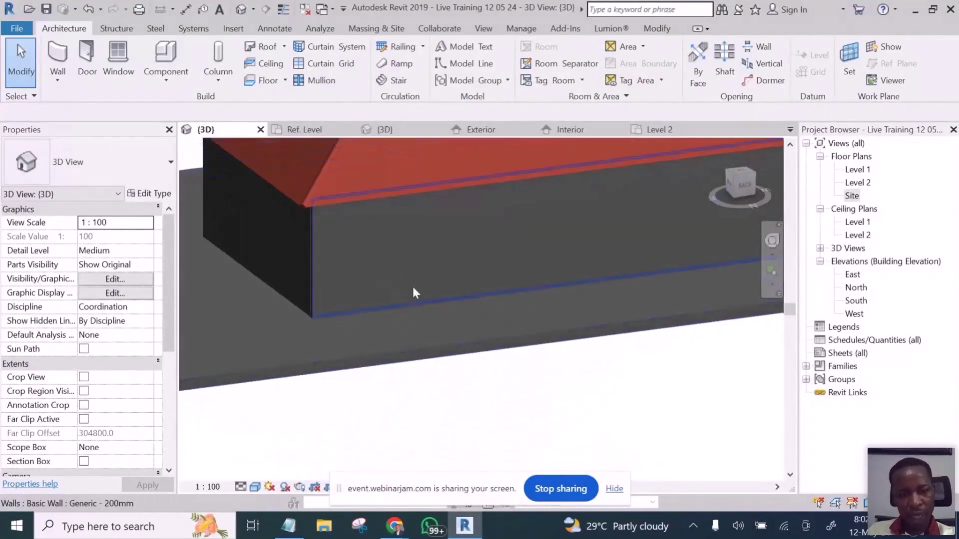
pyautogui.scroll(-5, 448, 382)
pyautogui.keyDown('shift'); pyautogui.moveTo(436, 367); pyautogui.dragTo(586, 215, button='middle'); pyautogui.keyUp('shift')
pyautogui.keyDown('shift'); pyautogui.moveTo(546, 272); pyautogui.dragTo(655, 278, button='middle'); pyautogui.keyUp('shift')
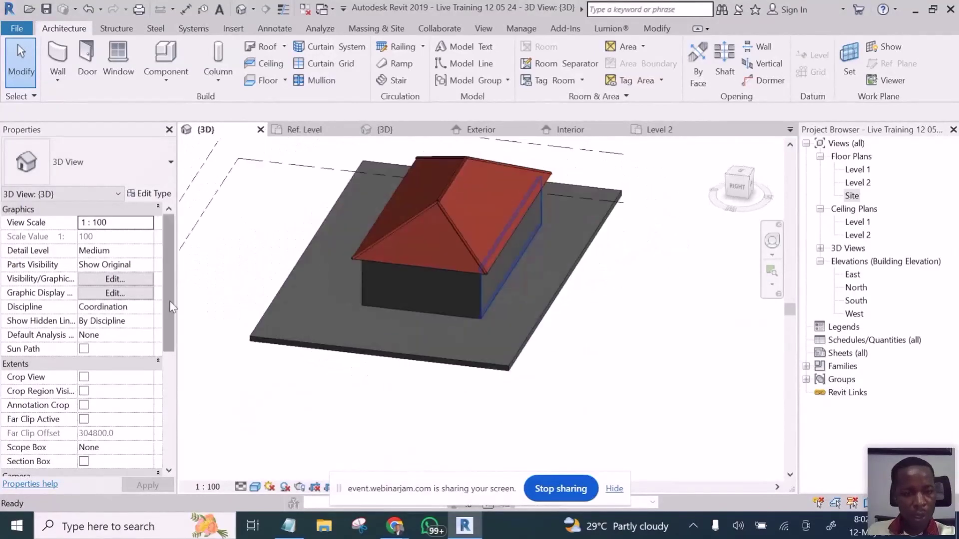
pyautogui.moveTo(171, 298); pyautogui.dragTo(186, 391)
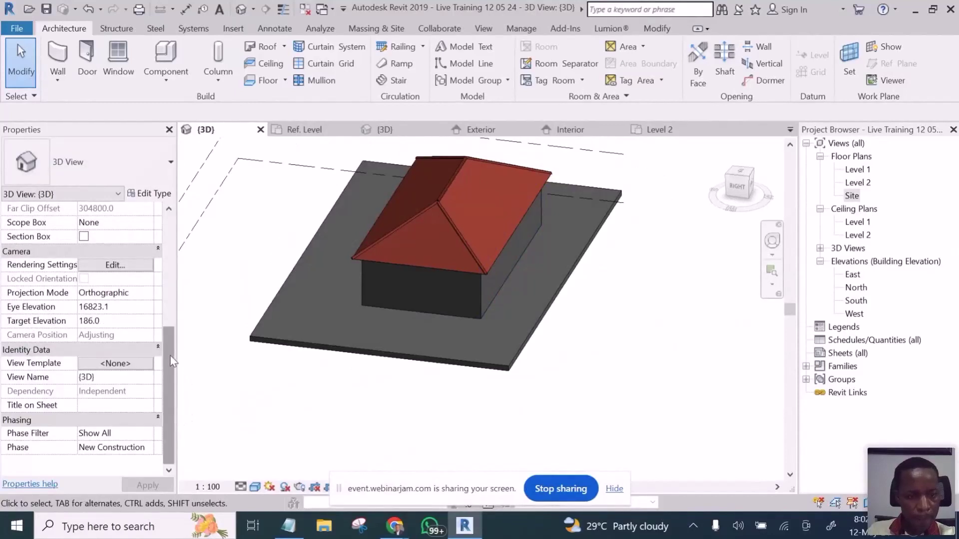
pyautogui.moveTo(172, 381); pyautogui.dragTo(175, 315)
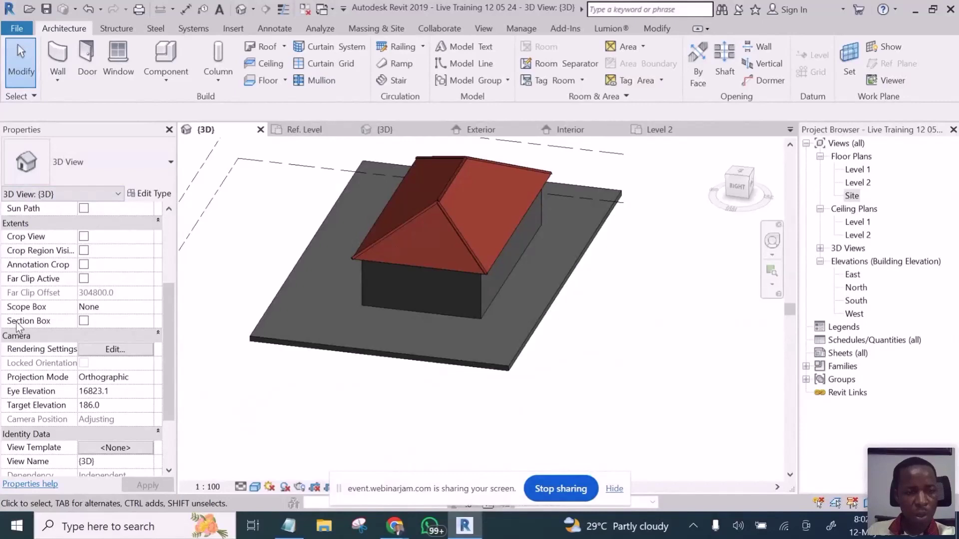
pyautogui.click(85, 322)
pyautogui.scroll(-3, 565, 382)
pyautogui.scroll(-2, 586, 378)
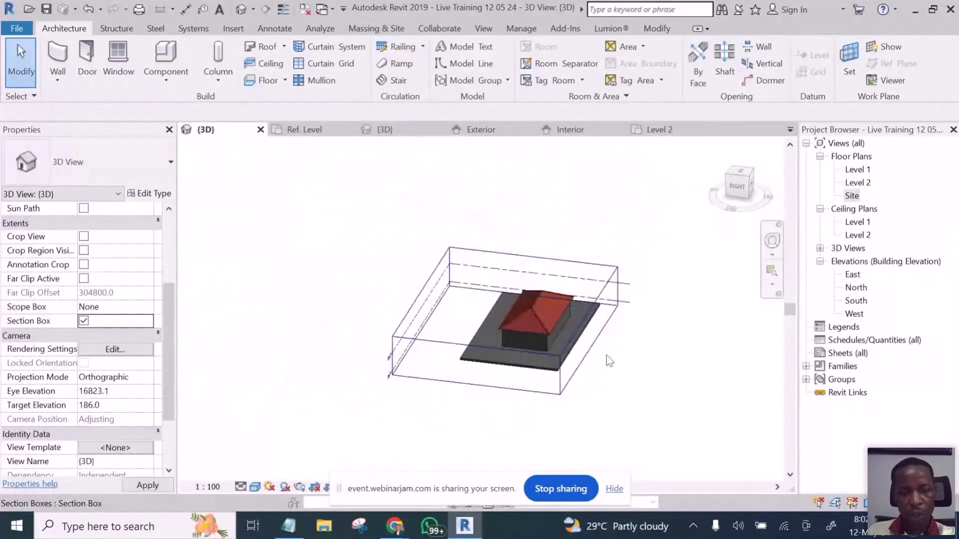
# Step: Pull the section box's near end face inward past the building's short end wall to cut the house open, then deselect the box
pyautogui.keyDown('shift'); pyautogui.moveTo(607, 372); pyautogui.dragTo(567, 373, button='middle'); pyautogui.keyUp('shift')
pyautogui.scroll(4, 452, 332)
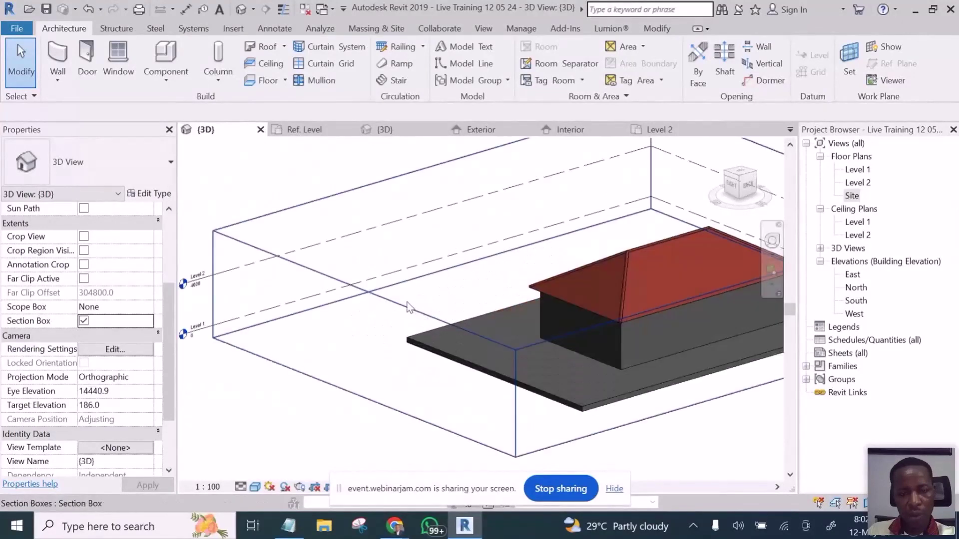
pyautogui.click(399, 305)
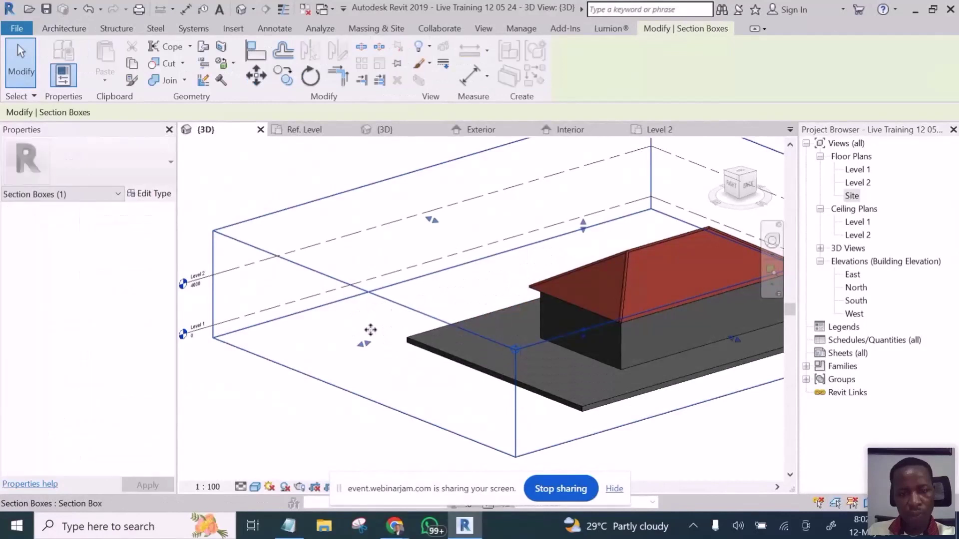
pyautogui.moveTo(356, 345); pyautogui.dragTo(509, 302)
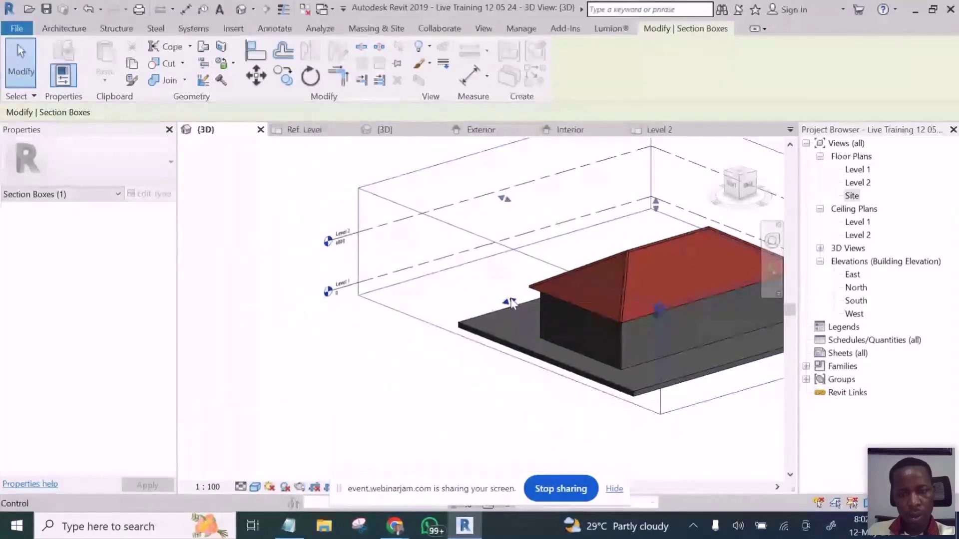
pyautogui.scroll(-2, 564, 274)
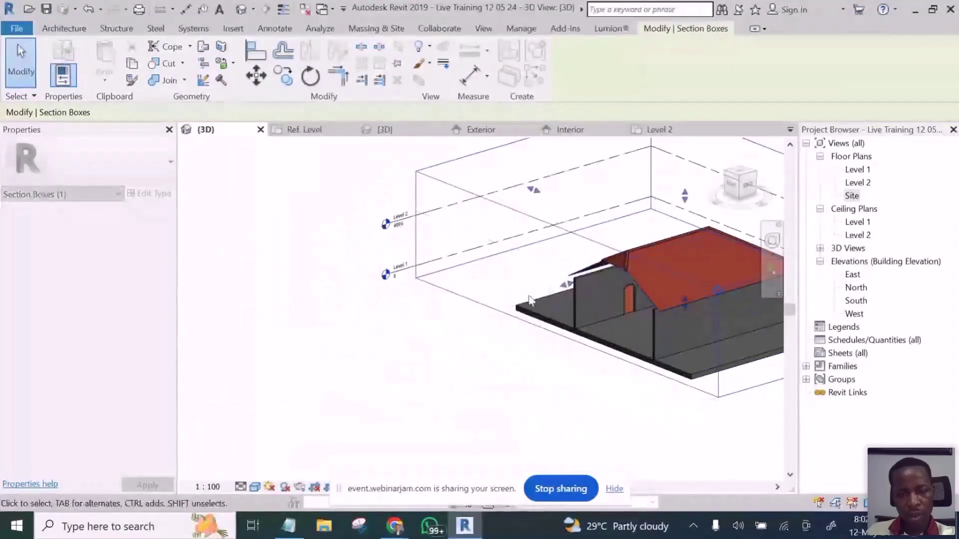
pyautogui.scroll(-3, 396, 344)
pyautogui.click(397, 351)
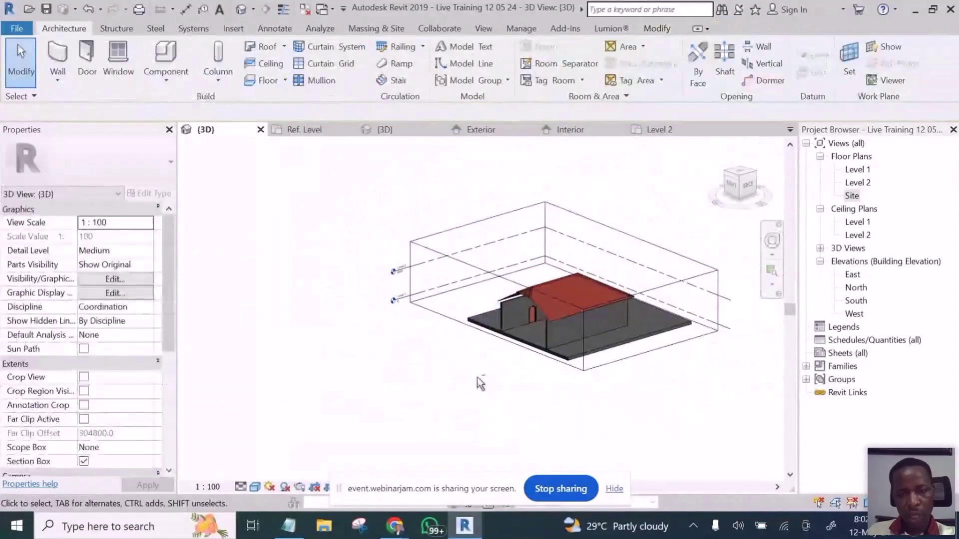
# Step: Lower the top face of the section box below the roof so that the cut runs through the walls
pyautogui.keyDown('shift'); pyautogui.moveTo(481, 384); pyautogui.dragTo(430, 342, button='middle'); pyautogui.keyUp('shift')
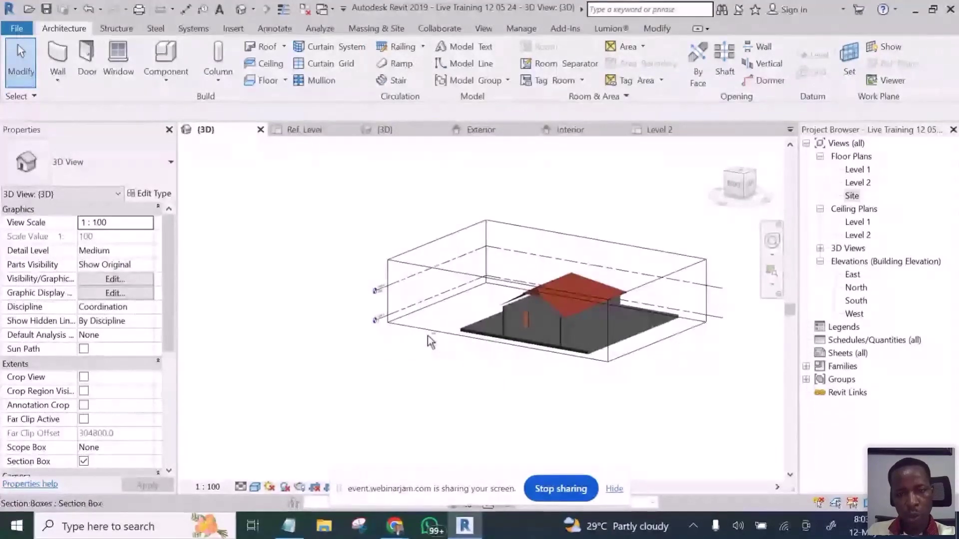
pyautogui.click(428, 333)
pyautogui.moveTo(547, 259); pyautogui.dragTo(550, 289)
# Step: Examine the building's interior, walls and door from above and obliquely within the cropped section box
pyautogui.keyDown('shift'); pyautogui.moveTo(528, 387); pyautogui.dragTo(557, 465, button='middle'); pyautogui.keyUp('shift')
pyautogui.scroll(9, 600, 317)
pyautogui.scroll(-4, 517, 295)
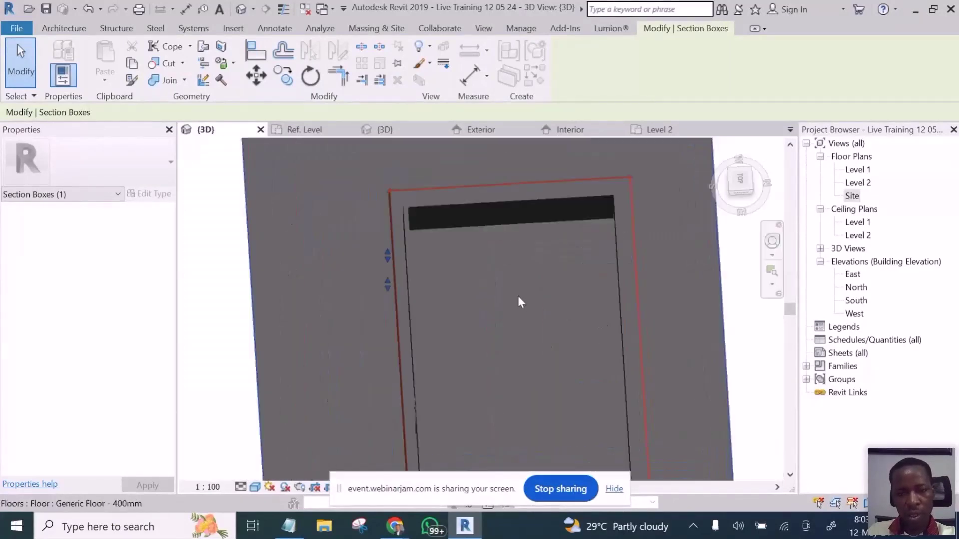
pyautogui.scroll(-2, 519, 301)
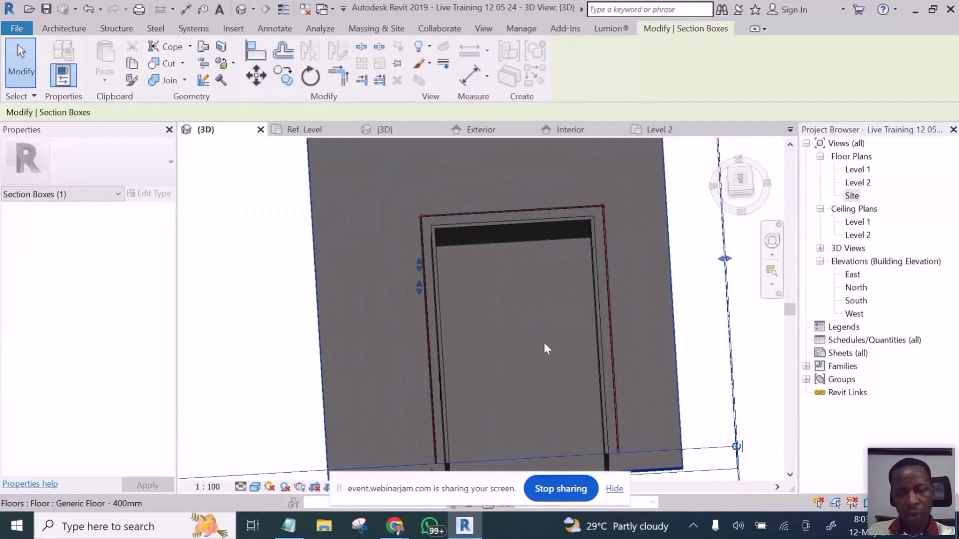
pyautogui.keyDown('shift'); pyautogui.moveTo(454, 295); pyautogui.dragTo(472, 223, button='middle'); pyautogui.keyUp('shift')
pyautogui.scroll(-3, 472, 223)
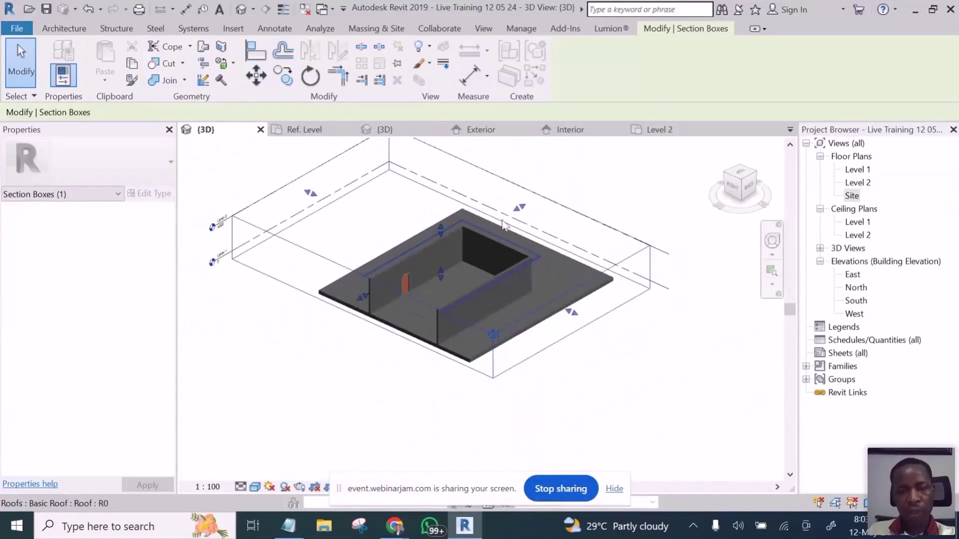
pyautogui.scroll(-2, 591, 177)
pyautogui.click(591, 180)
pyautogui.keyDown('shift'); pyautogui.moveTo(571, 197); pyautogui.dragTo(566, 310, button='middle'); pyautogui.keyUp('shift')
pyautogui.scroll(1, 528, 246)
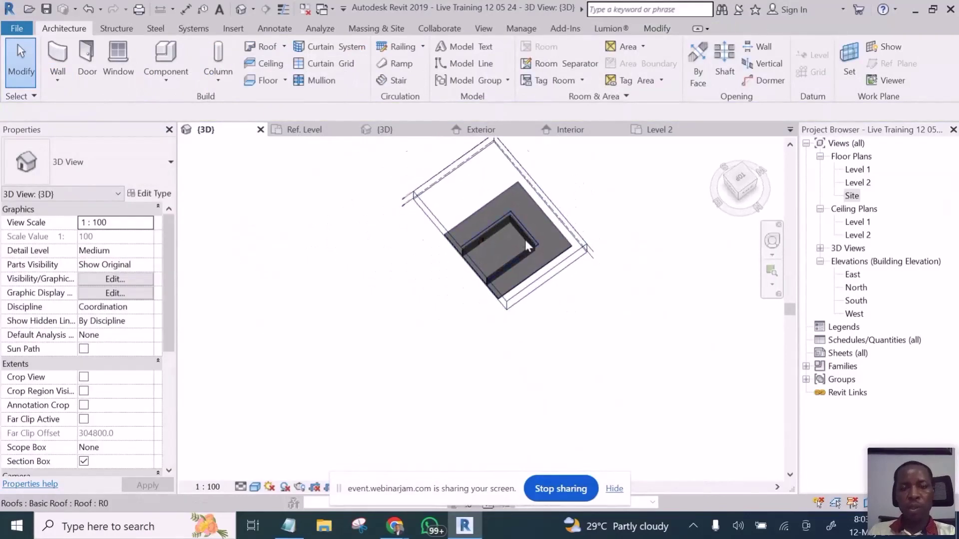
pyautogui.scroll(1, 524, 238)
pyautogui.scroll(4, 525, 240)
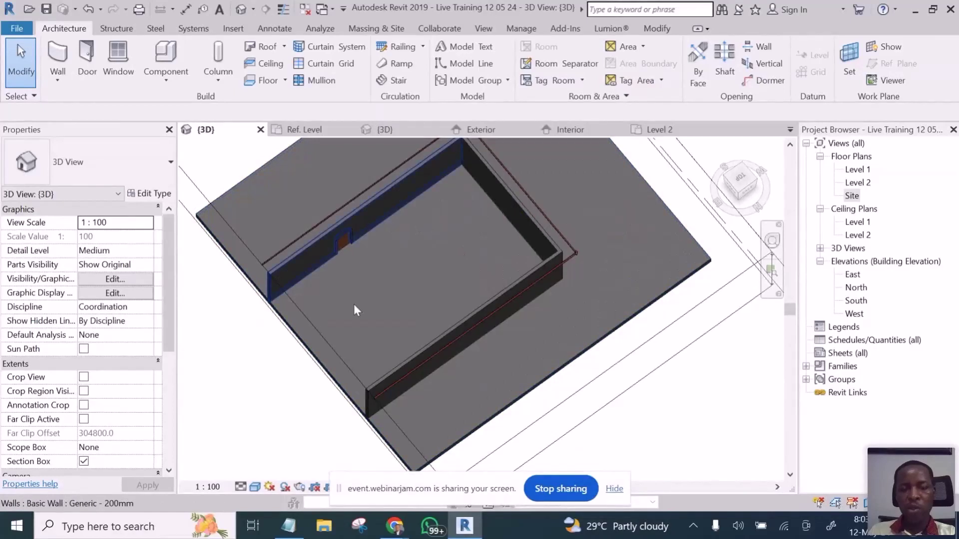
pyautogui.scroll(-2, 444, 338)
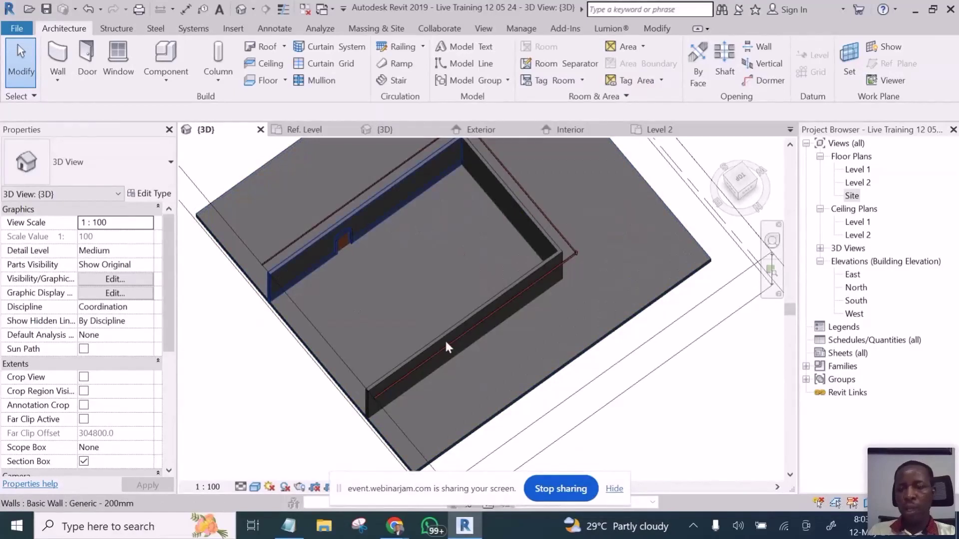
pyautogui.scroll(-2, 444, 339)
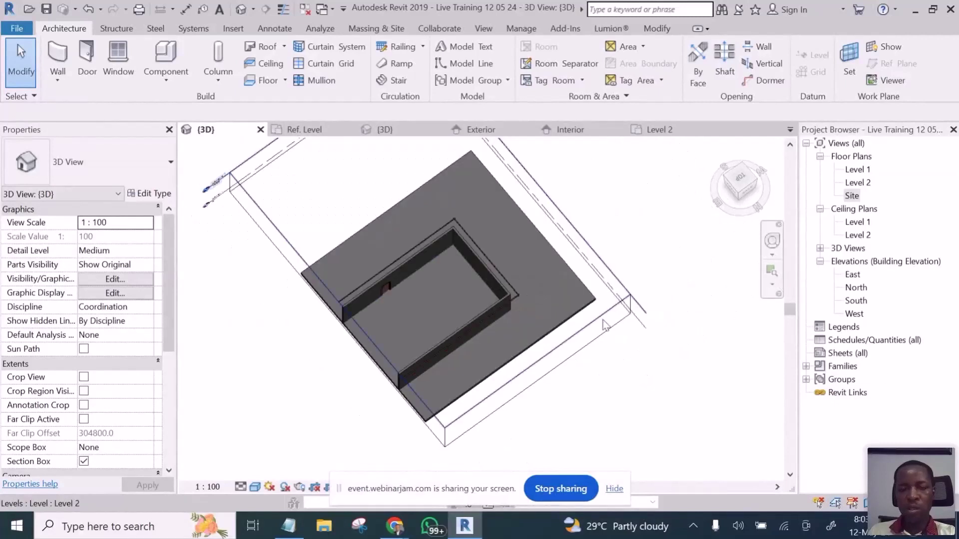
# Step: In the Level 2 floor plan, draw a vertical building section line across the house, slightly off its centre and extending beyond the slab
pyautogui.click(851, 196)
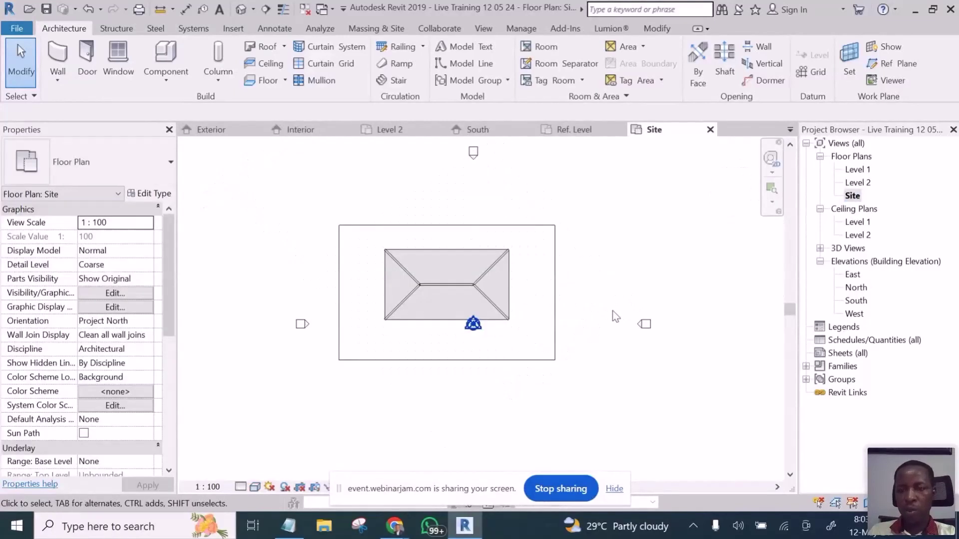
pyautogui.doubleClick(857, 183)
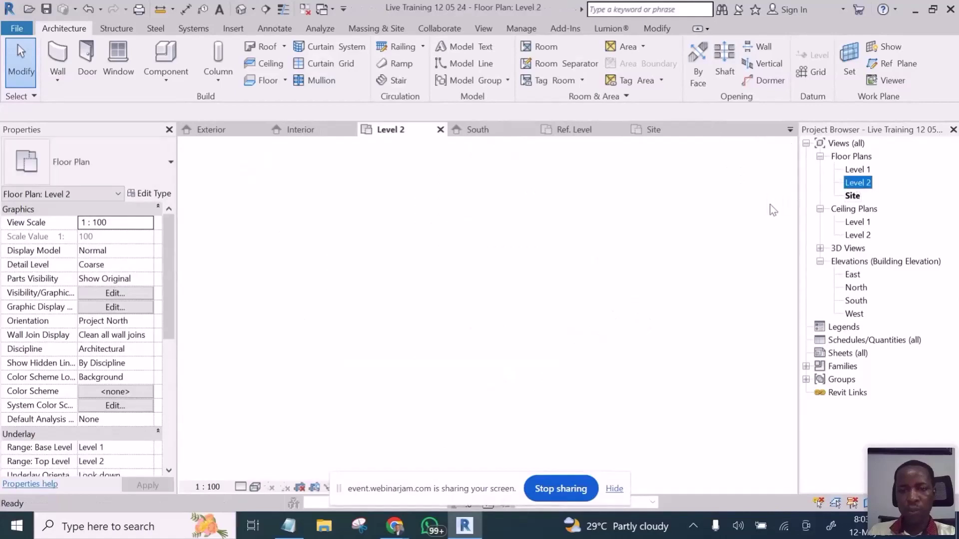
pyautogui.click(569, 285)
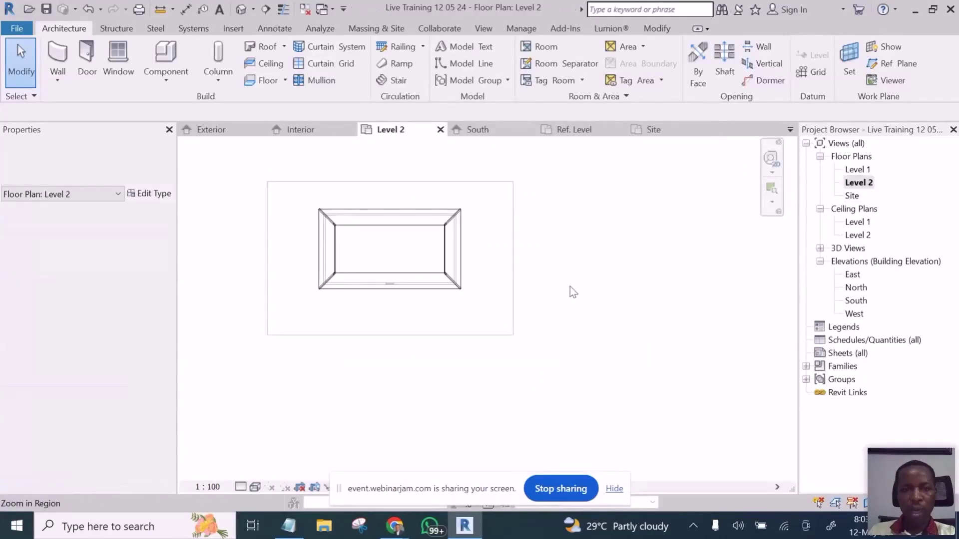
pyautogui.scroll(-2, 570, 286)
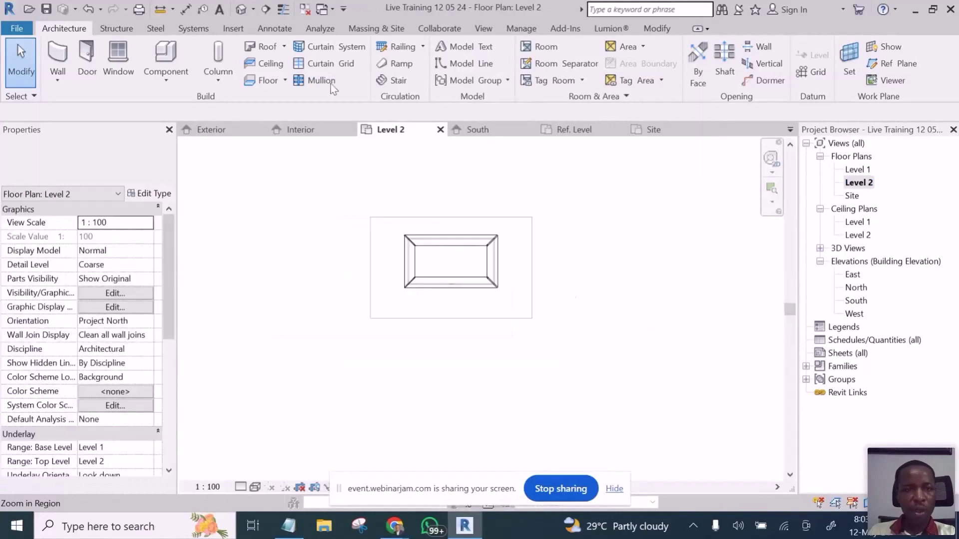
pyautogui.click(266, 9)
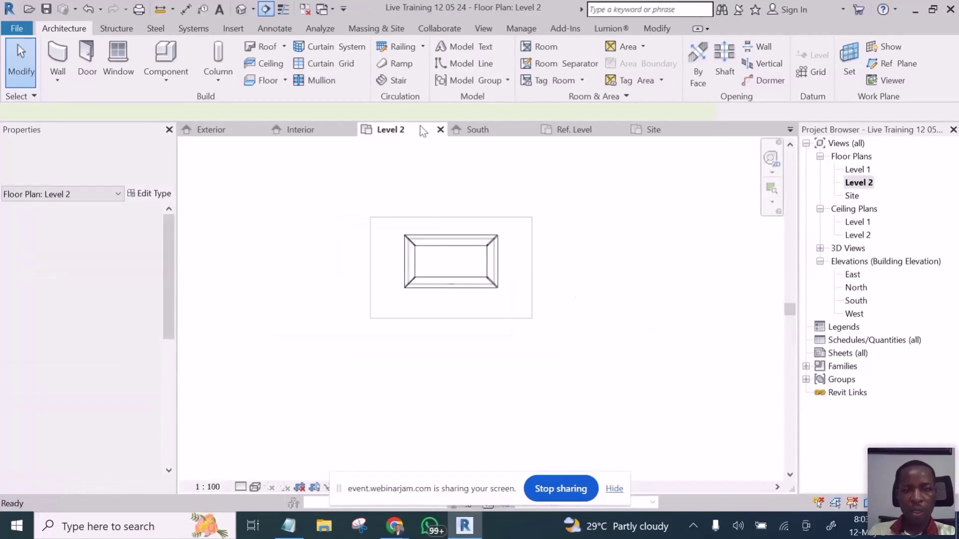
pyautogui.click(442, 180)
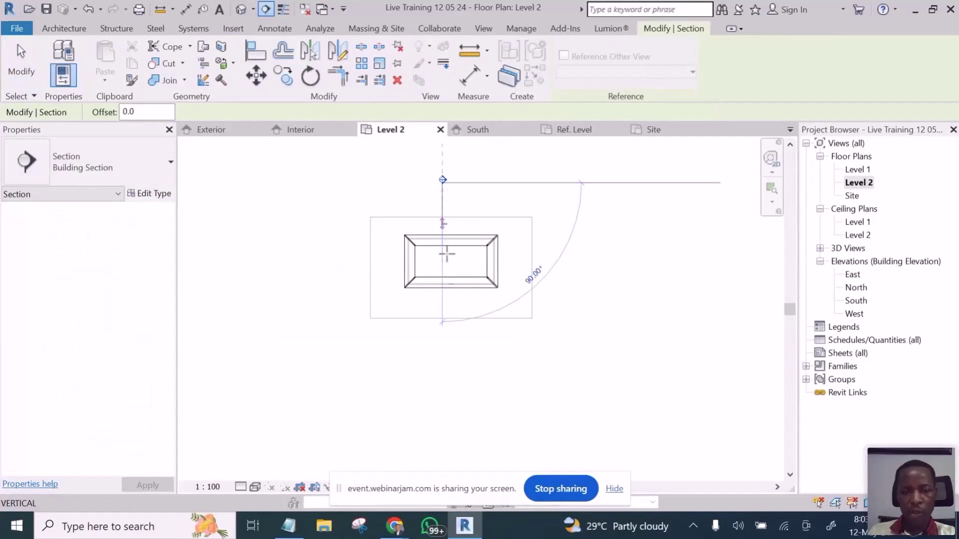
pyautogui.click(442, 366)
pyautogui.press('Escape')
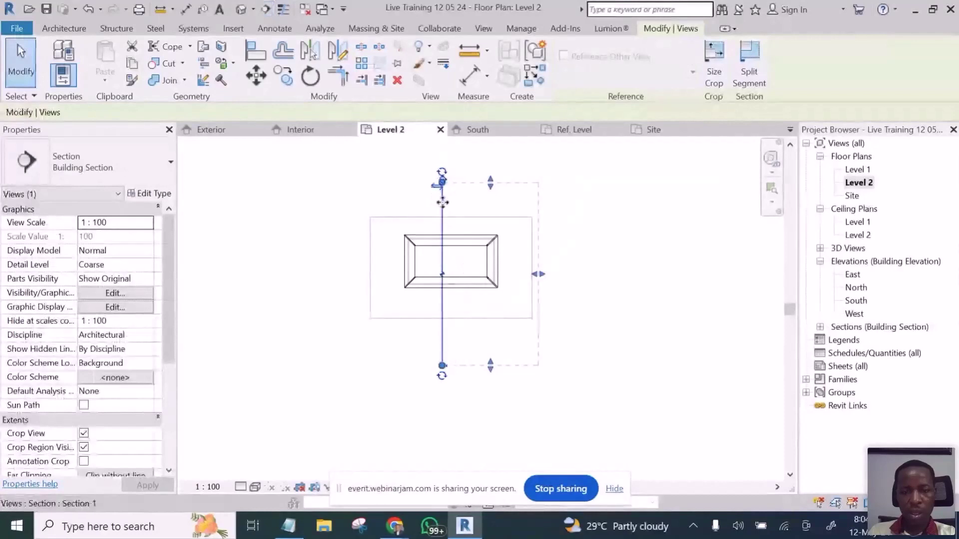
# Step: Go to the view of the new section line and examine the cut roof, walls, floor slab and level lines
pyautogui.rightClick(442, 178)
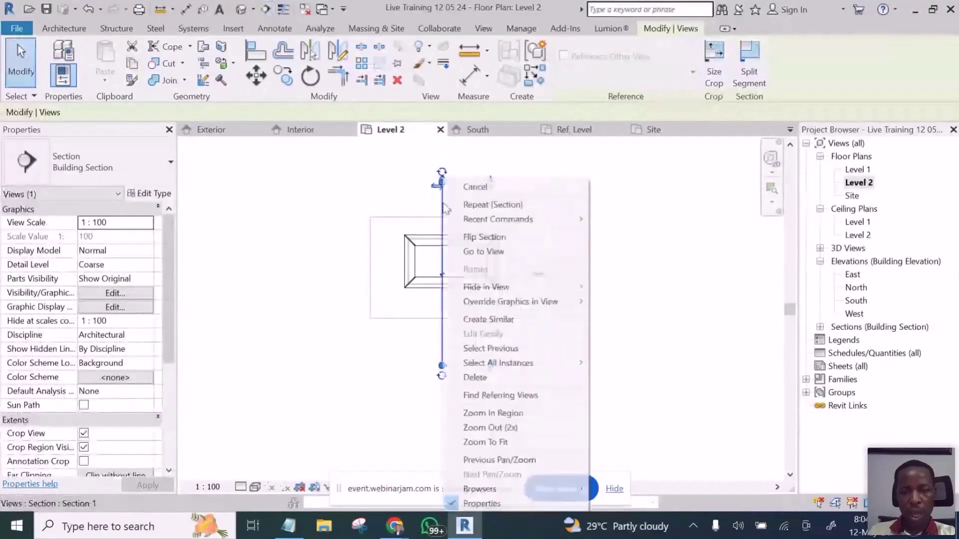
pyautogui.click(494, 252)
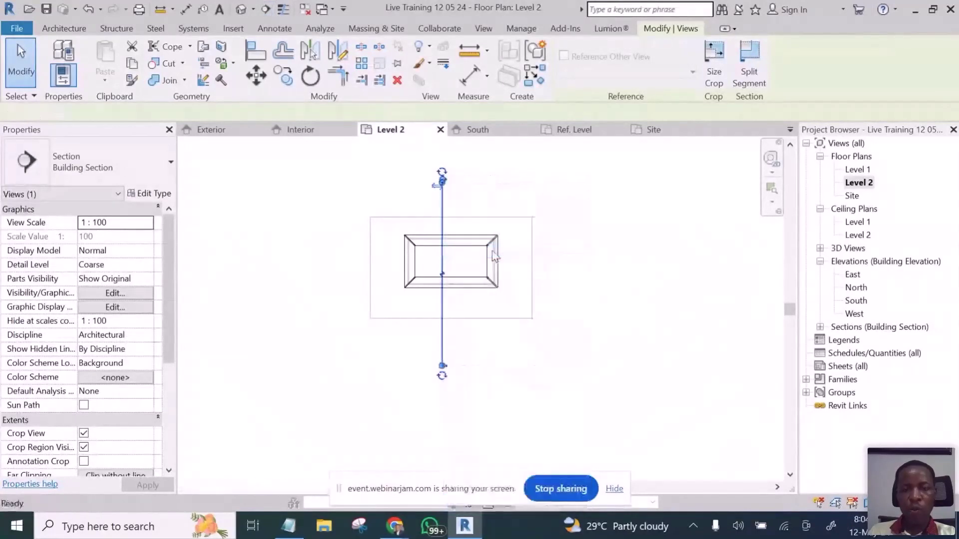
pyautogui.scroll(5, 438, 345)
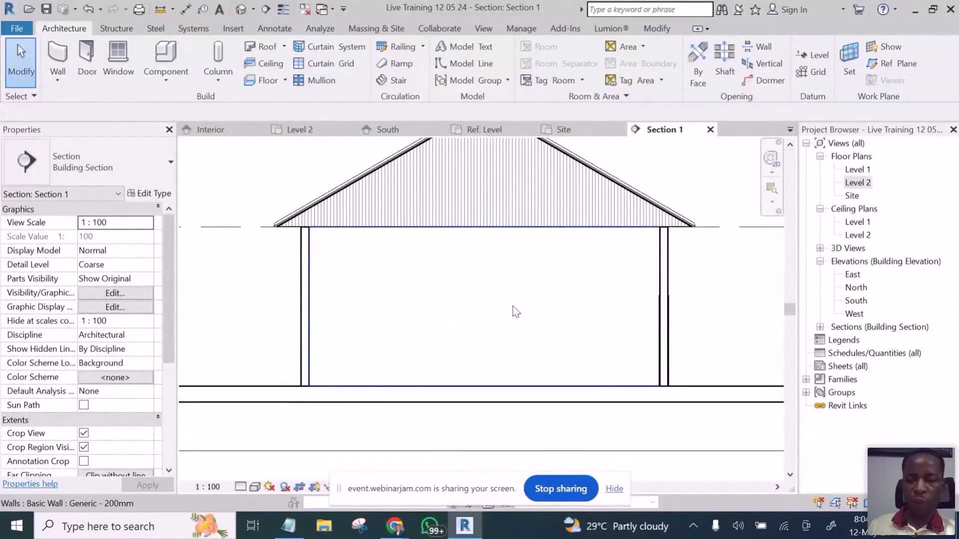
pyautogui.scroll(1, 445, 265)
pyautogui.scroll(-2, 380, 282)
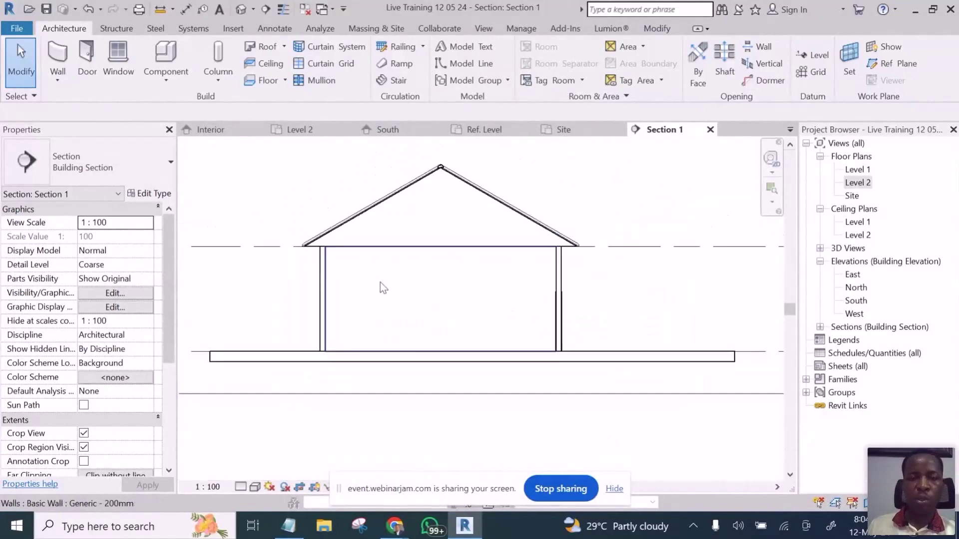
pyautogui.scroll(1, 437, 197)
pyautogui.scroll(1, 459, 250)
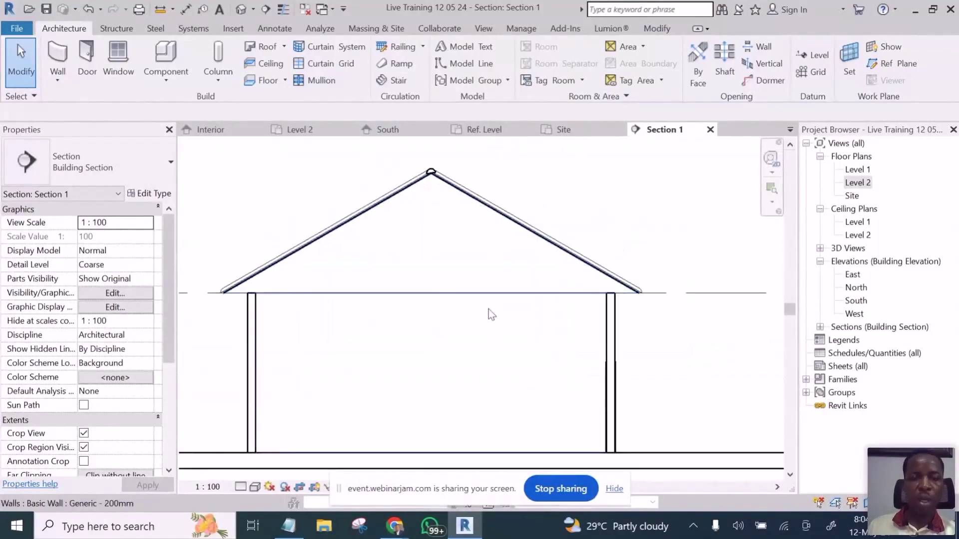
pyautogui.scroll(-2, 488, 310)
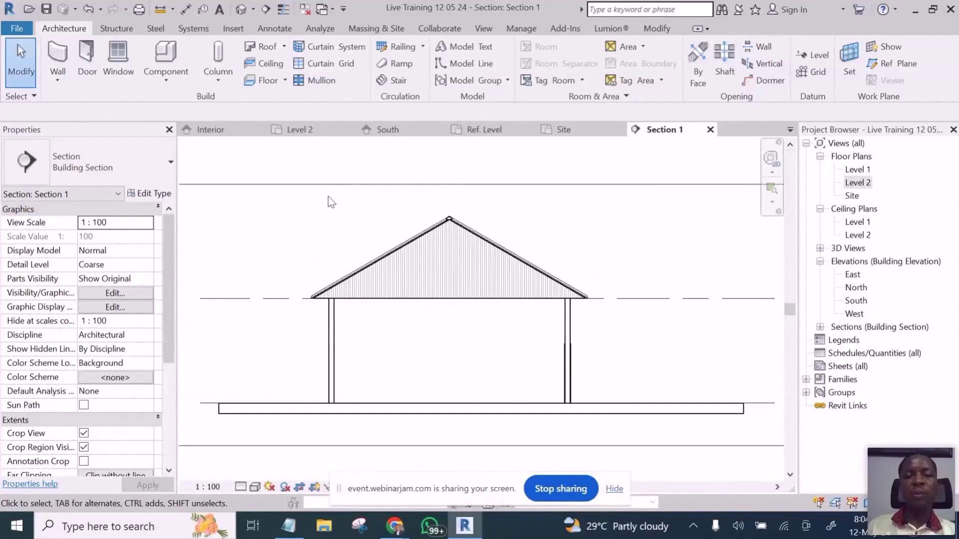
pyautogui.scroll(-4, 328, 188)
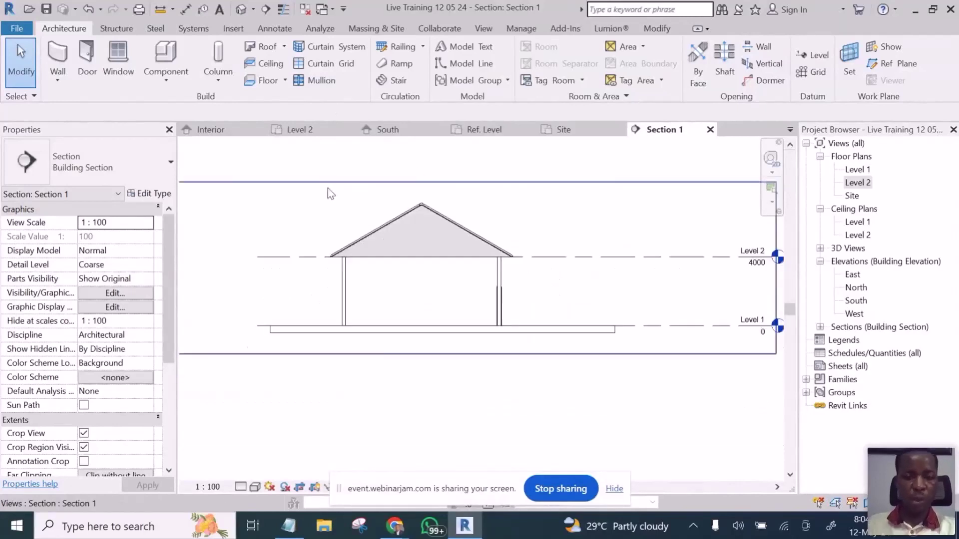
pyautogui.scroll(-1, 577, 297)
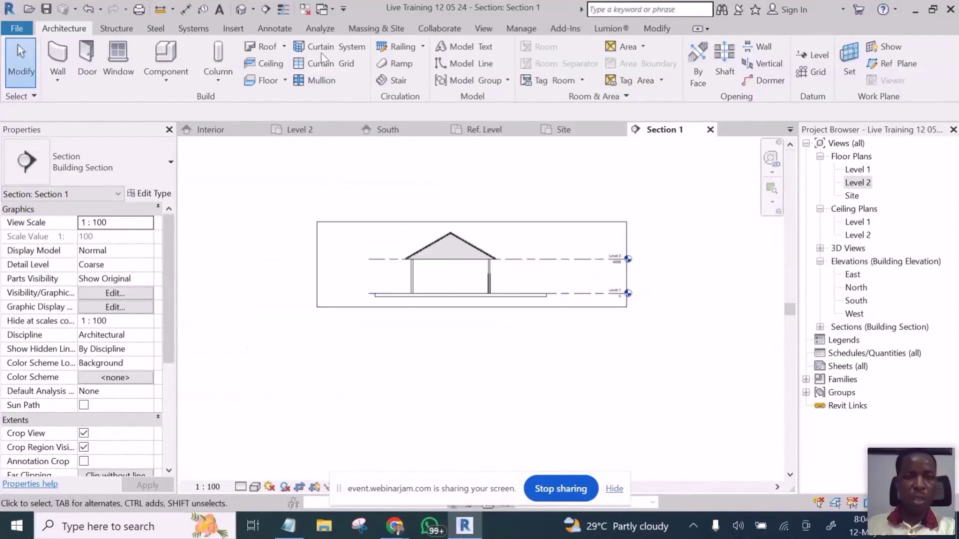
# Step: In the default 3D view, raise the section box's top face above the roof to uncover the whole hip roof
pyautogui.click(241, 9)
pyautogui.scroll(-3, 534, 314)
pyautogui.moveTo(534, 315)
pyautogui.keyDown('shift'); pyautogui.mouseDown(button='middle')
pyautogui.moveTo(556, 338)
pyautogui.moveTo(550, 320)
pyautogui.mouseUp(button='middle'); pyautogui.keyUp('shift')
pyautogui.keyDown('shift'); pyautogui.moveTo(513, 404); pyautogui.dragTo(514, 320, button='middle'); pyautogui.keyUp('shift')
pyautogui.keyDown('shift'); pyautogui.moveTo(561, 344); pyautogui.dragTo(582, 124, button='middle'); pyautogui.keyUp('shift')
pyautogui.scroll(3, 474, 300)
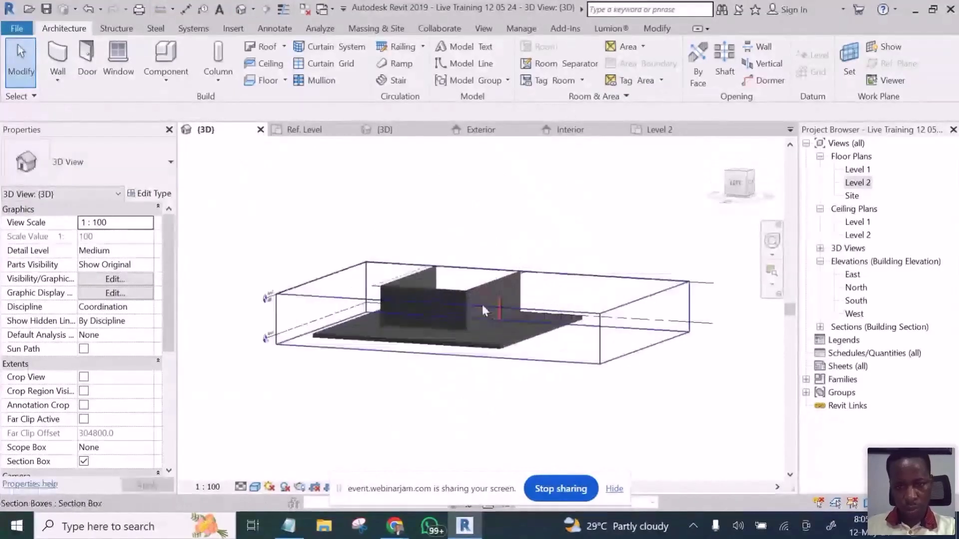
pyautogui.scroll(2, 482, 309)
pyautogui.click(598, 240)
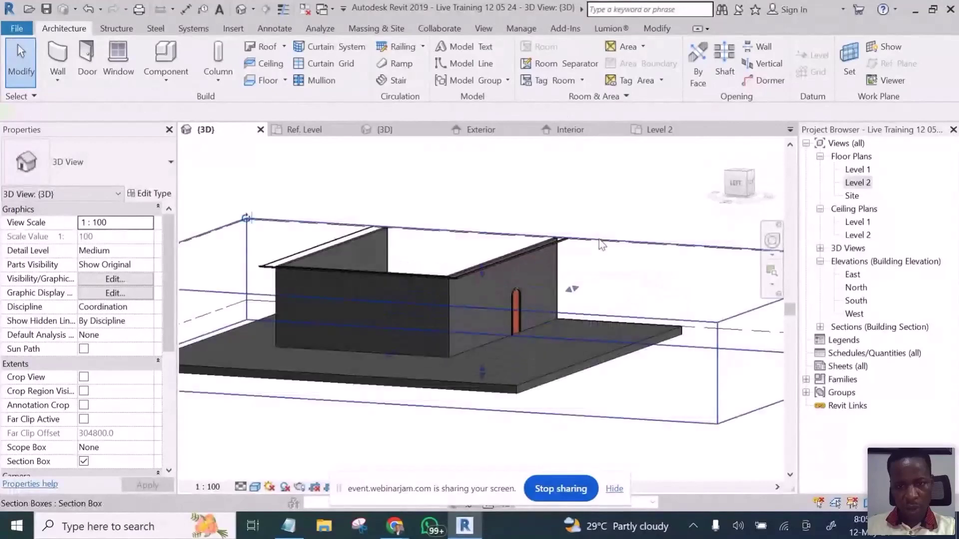
pyautogui.scroll(-3, 509, 291)
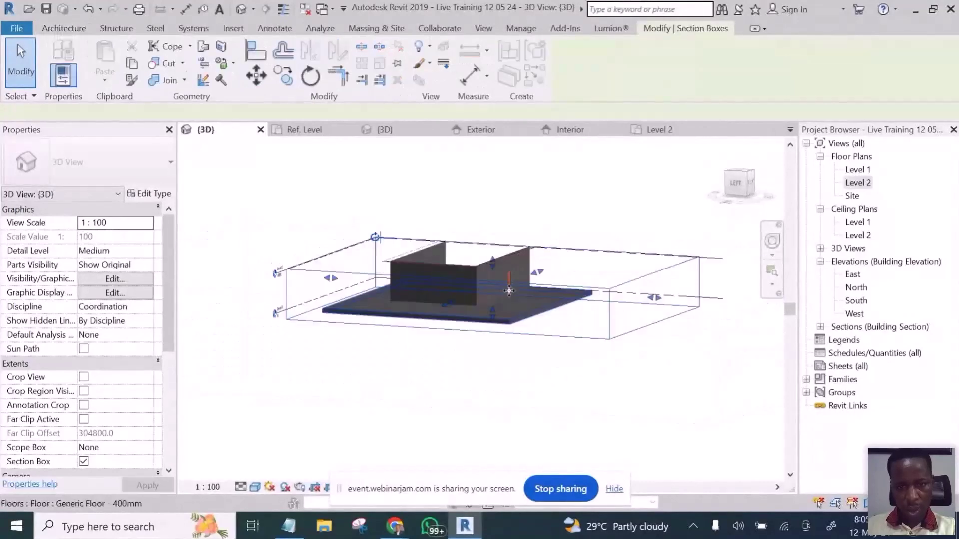
pyautogui.moveTo(494, 261); pyautogui.dragTo(491, 262)
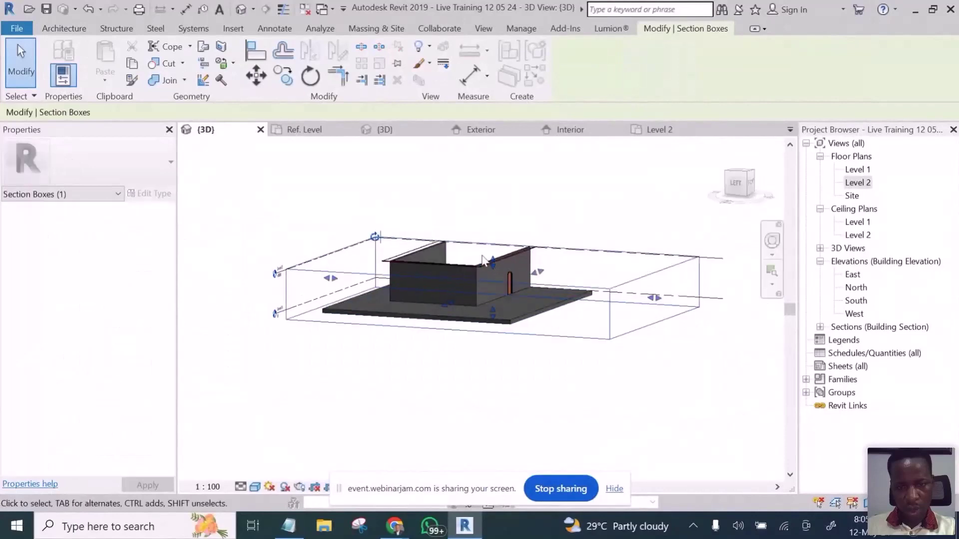
pyautogui.click(492, 258)
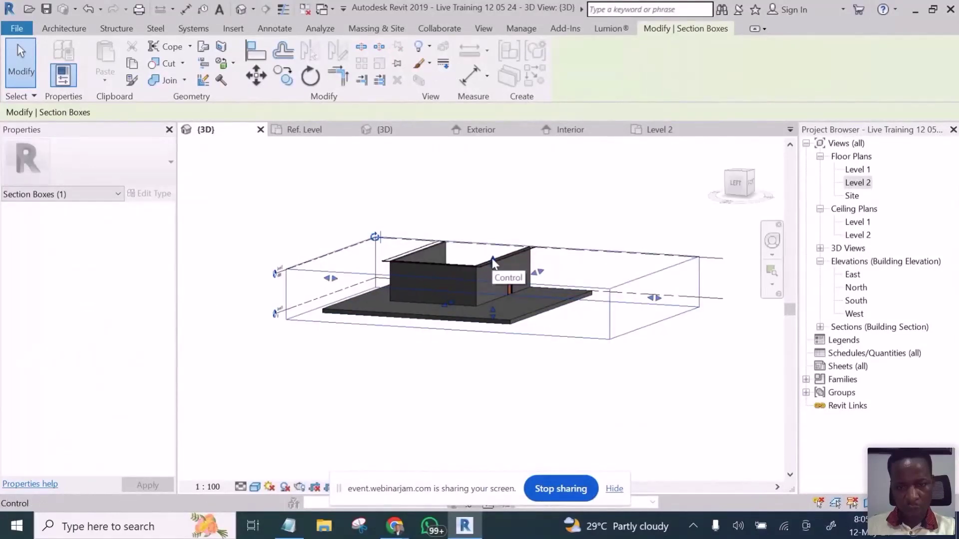
pyautogui.moveTo(492, 260); pyautogui.dragTo(498, 223)
pyautogui.scroll(2, 501, 218)
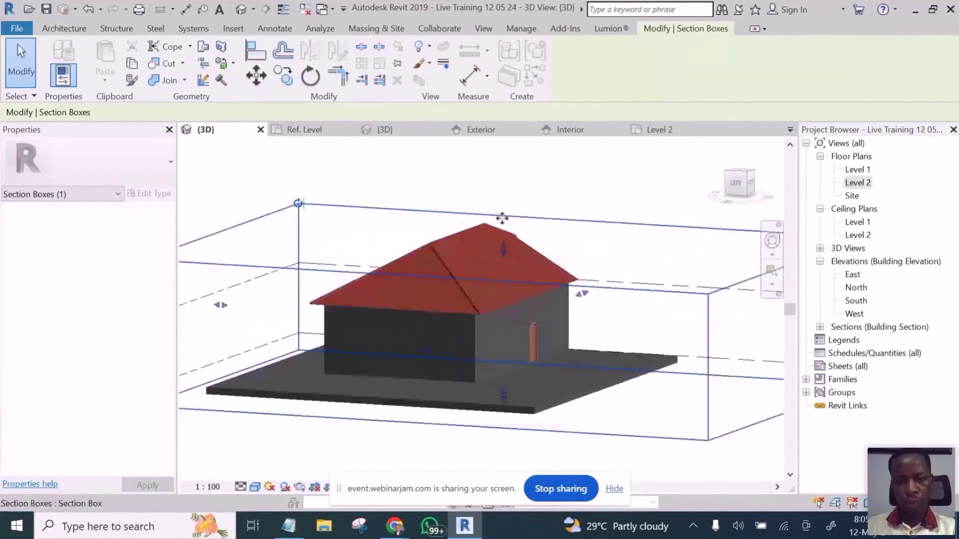
# Step: Raise the section box's top face further to leave clearance above the ridge, then deselect the box
pyautogui.scroll(2, 502, 220)
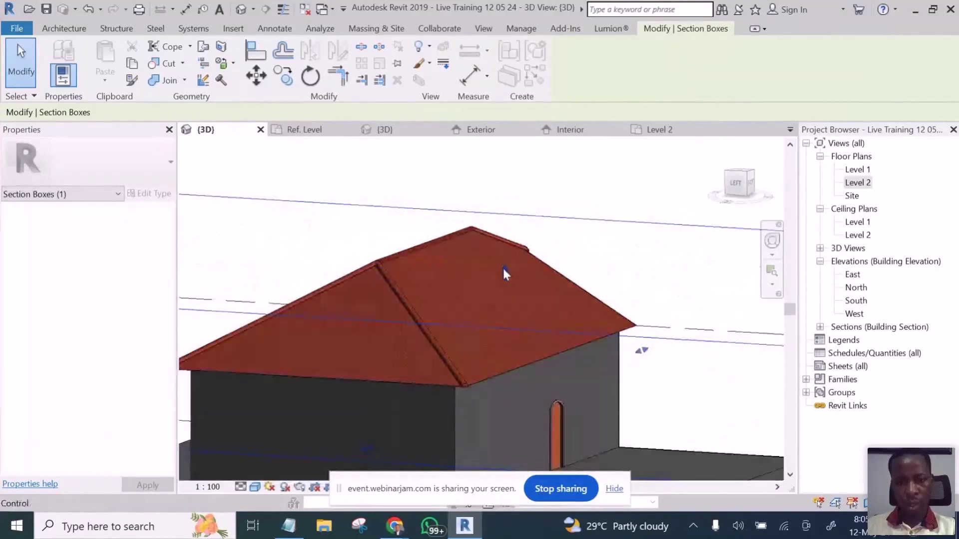
pyautogui.moveTo(504, 272); pyautogui.dragTo(505, 206)
pyautogui.scroll(-5, 505, 207)
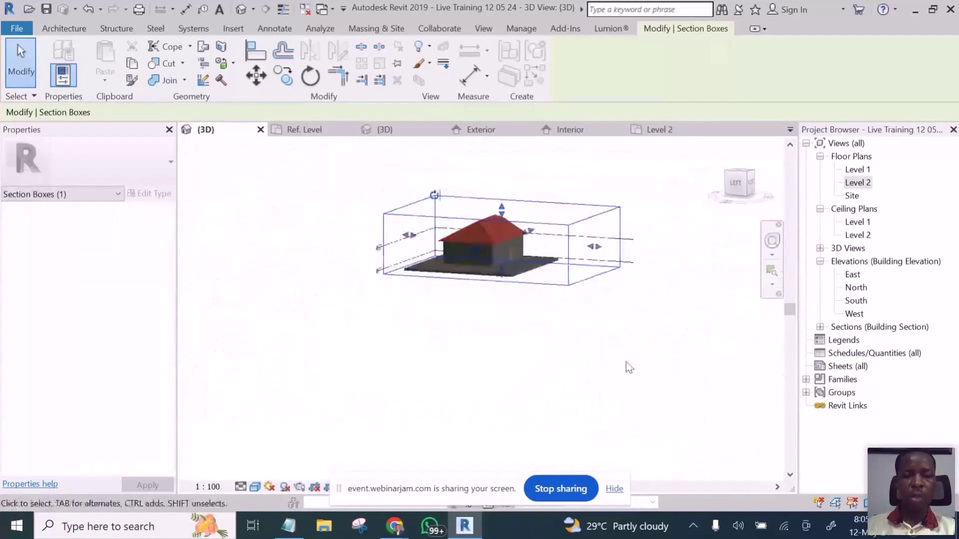
pyautogui.click(625, 361)
# Step: Turn off the Section Box for the 3D view and view the complete house from different corners
pyautogui.scroll(3, 449, 244)
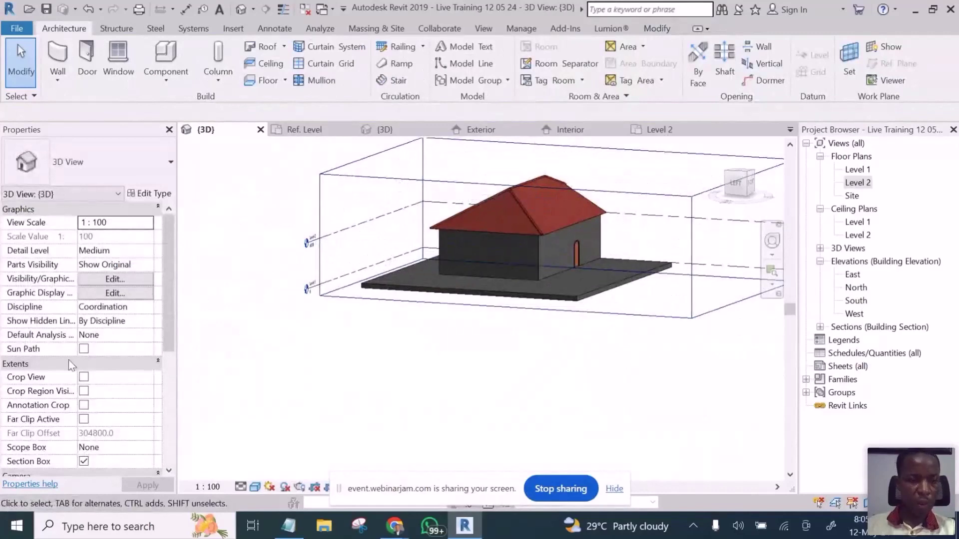
pyautogui.scroll(-4, 84, 319)
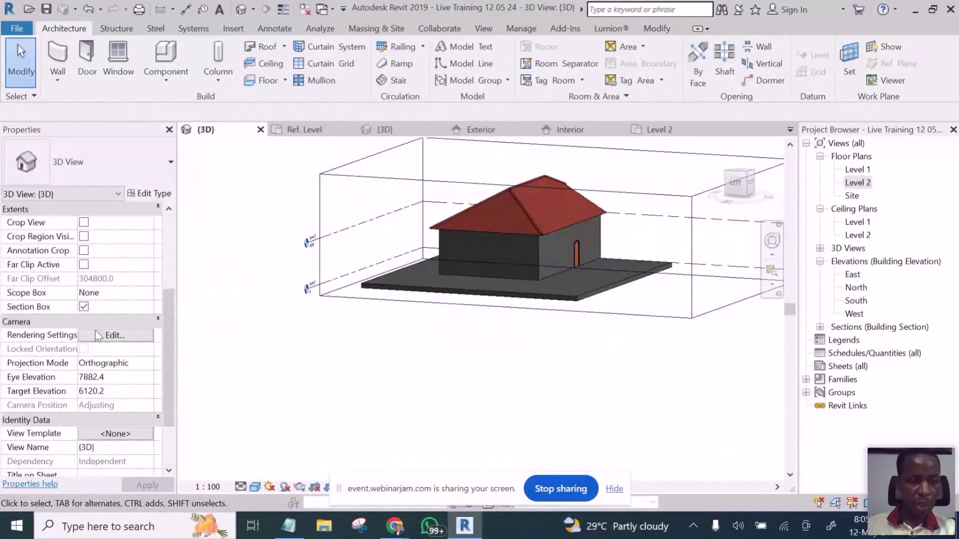
pyautogui.click(84, 307)
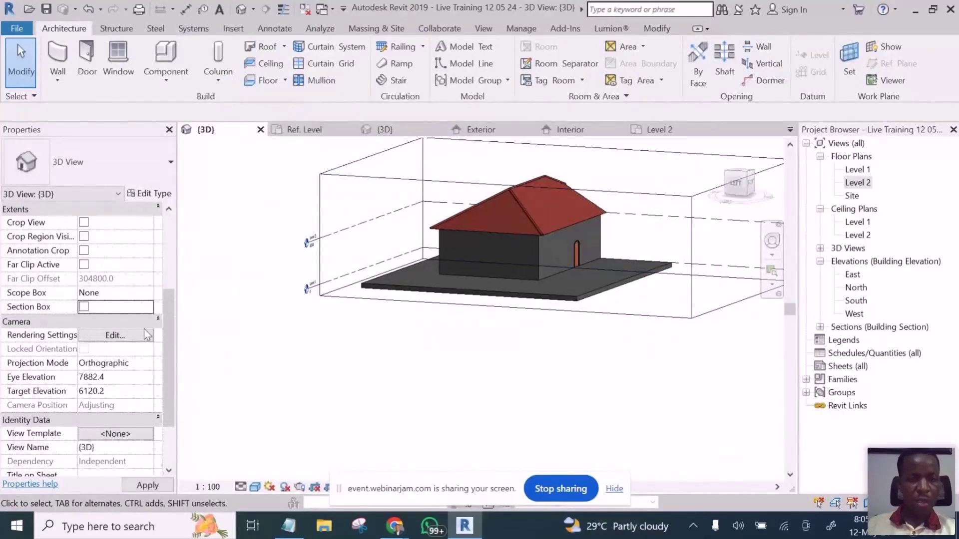
pyautogui.keyDown('shift'); pyautogui.moveTo(354, 346); pyautogui.dragTo(449, 346, button='middle'); pyautogui.keyUp('shift')
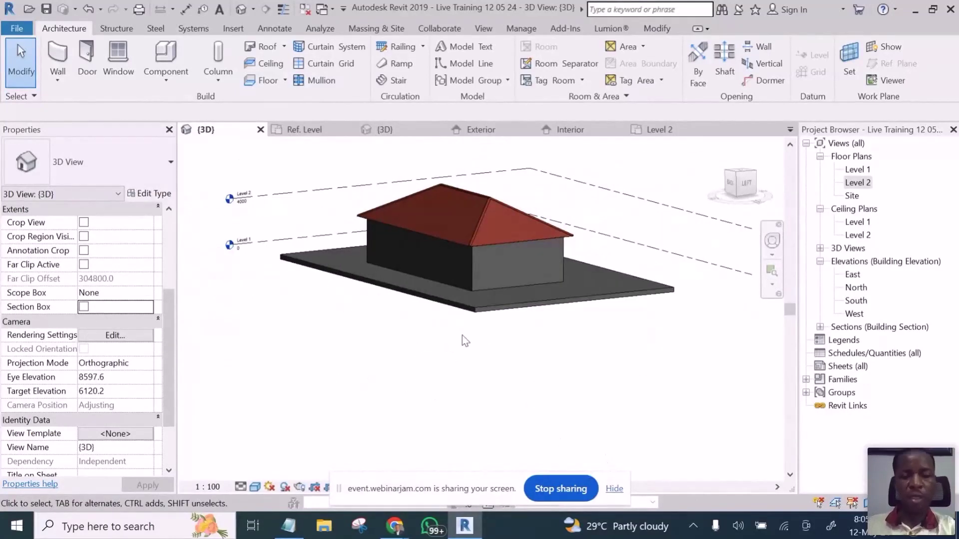
pyautogui.keyDown('shift'); pyautogui.moveTo(466, 332); pyautogui.dragTo(405, 322, button='middle'); pyautogui.keyUp('shift')
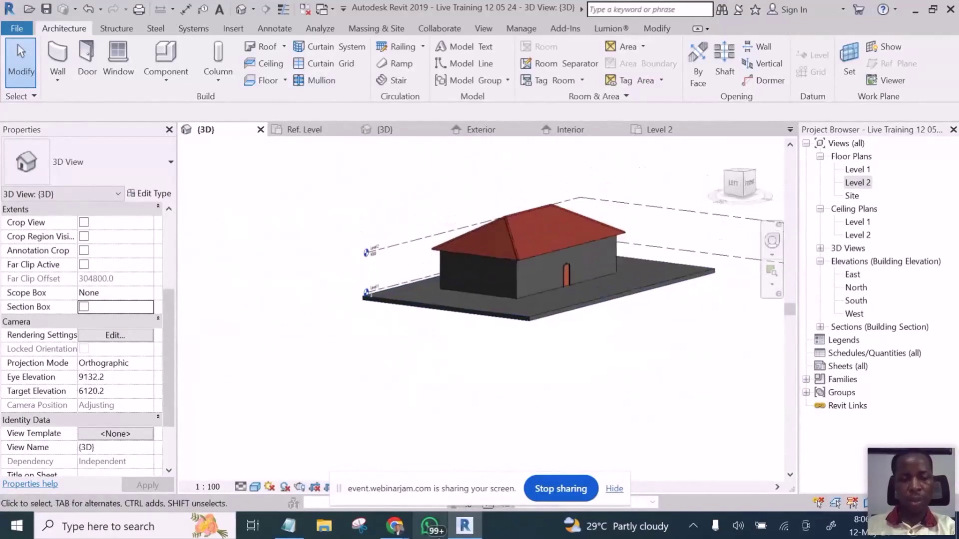
pyautogui.moveTo(403, 532)
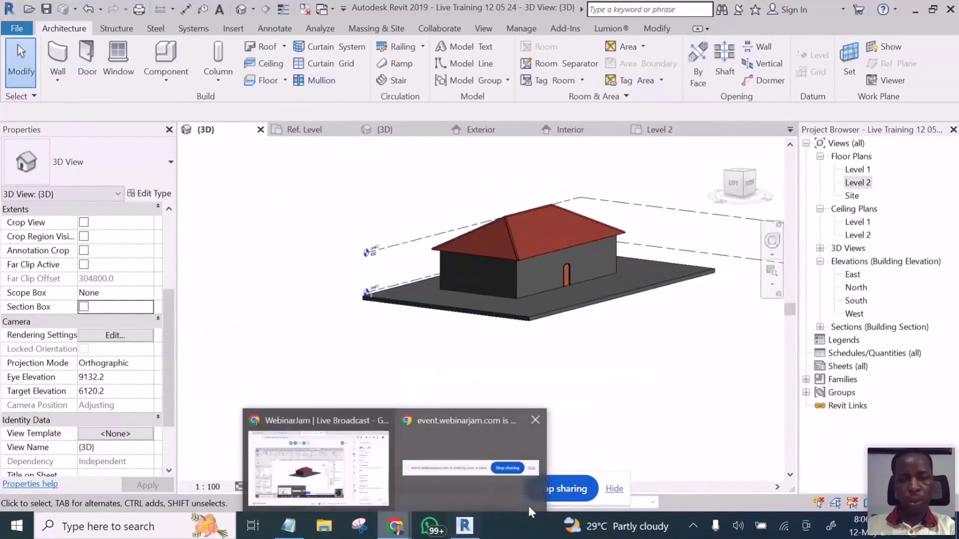